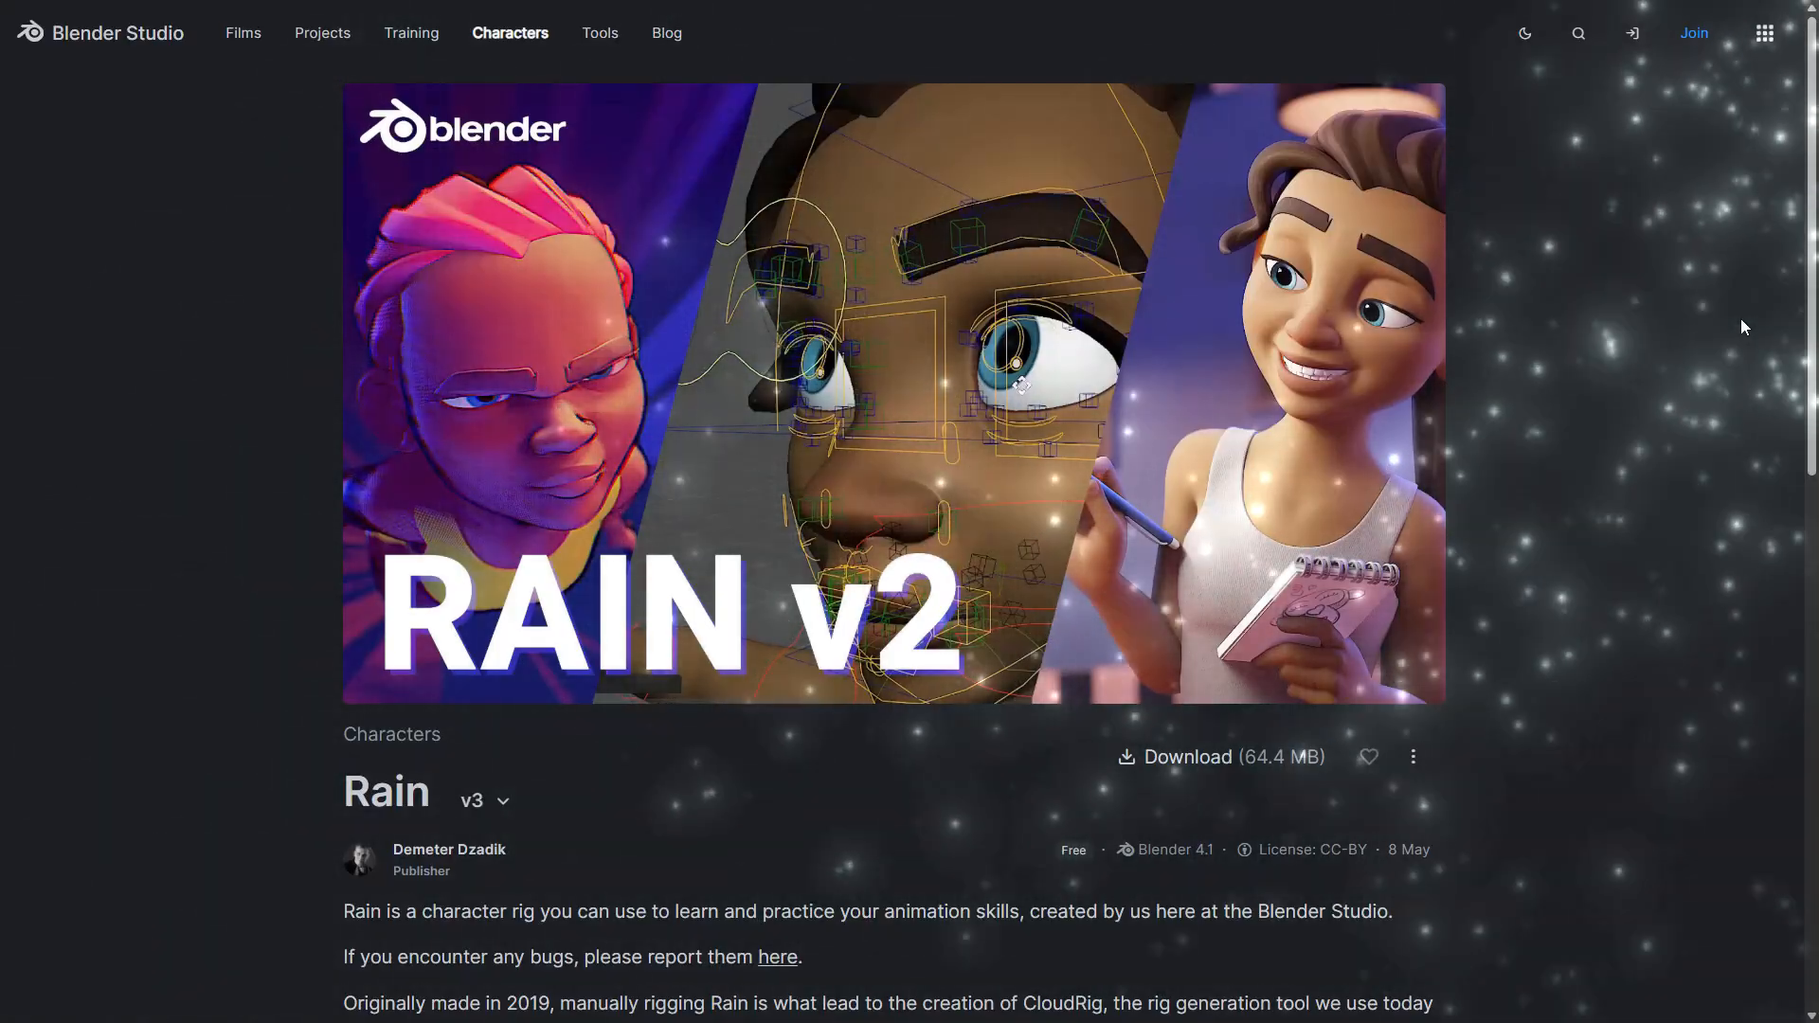
Read through the Rain character rig's description and feature list on the Blender Studio page
scroll(1741, 326, down, 2)
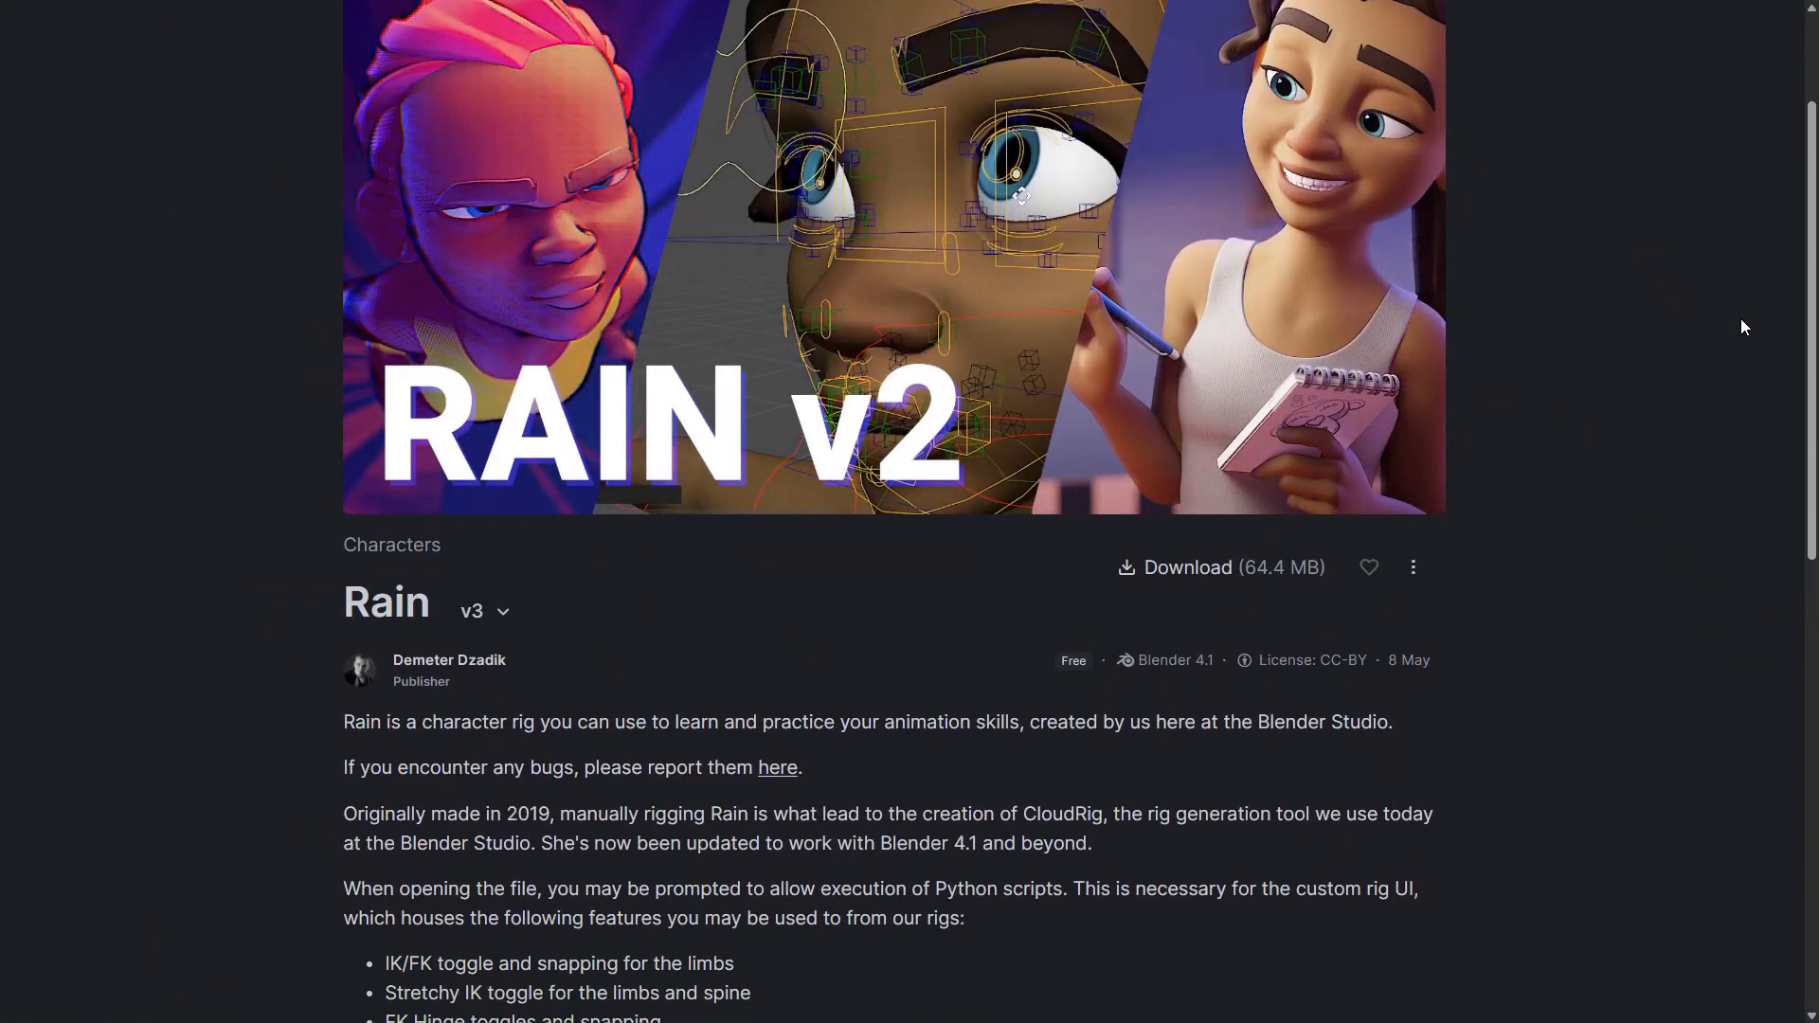
scroll(1741, 322, down, 4)
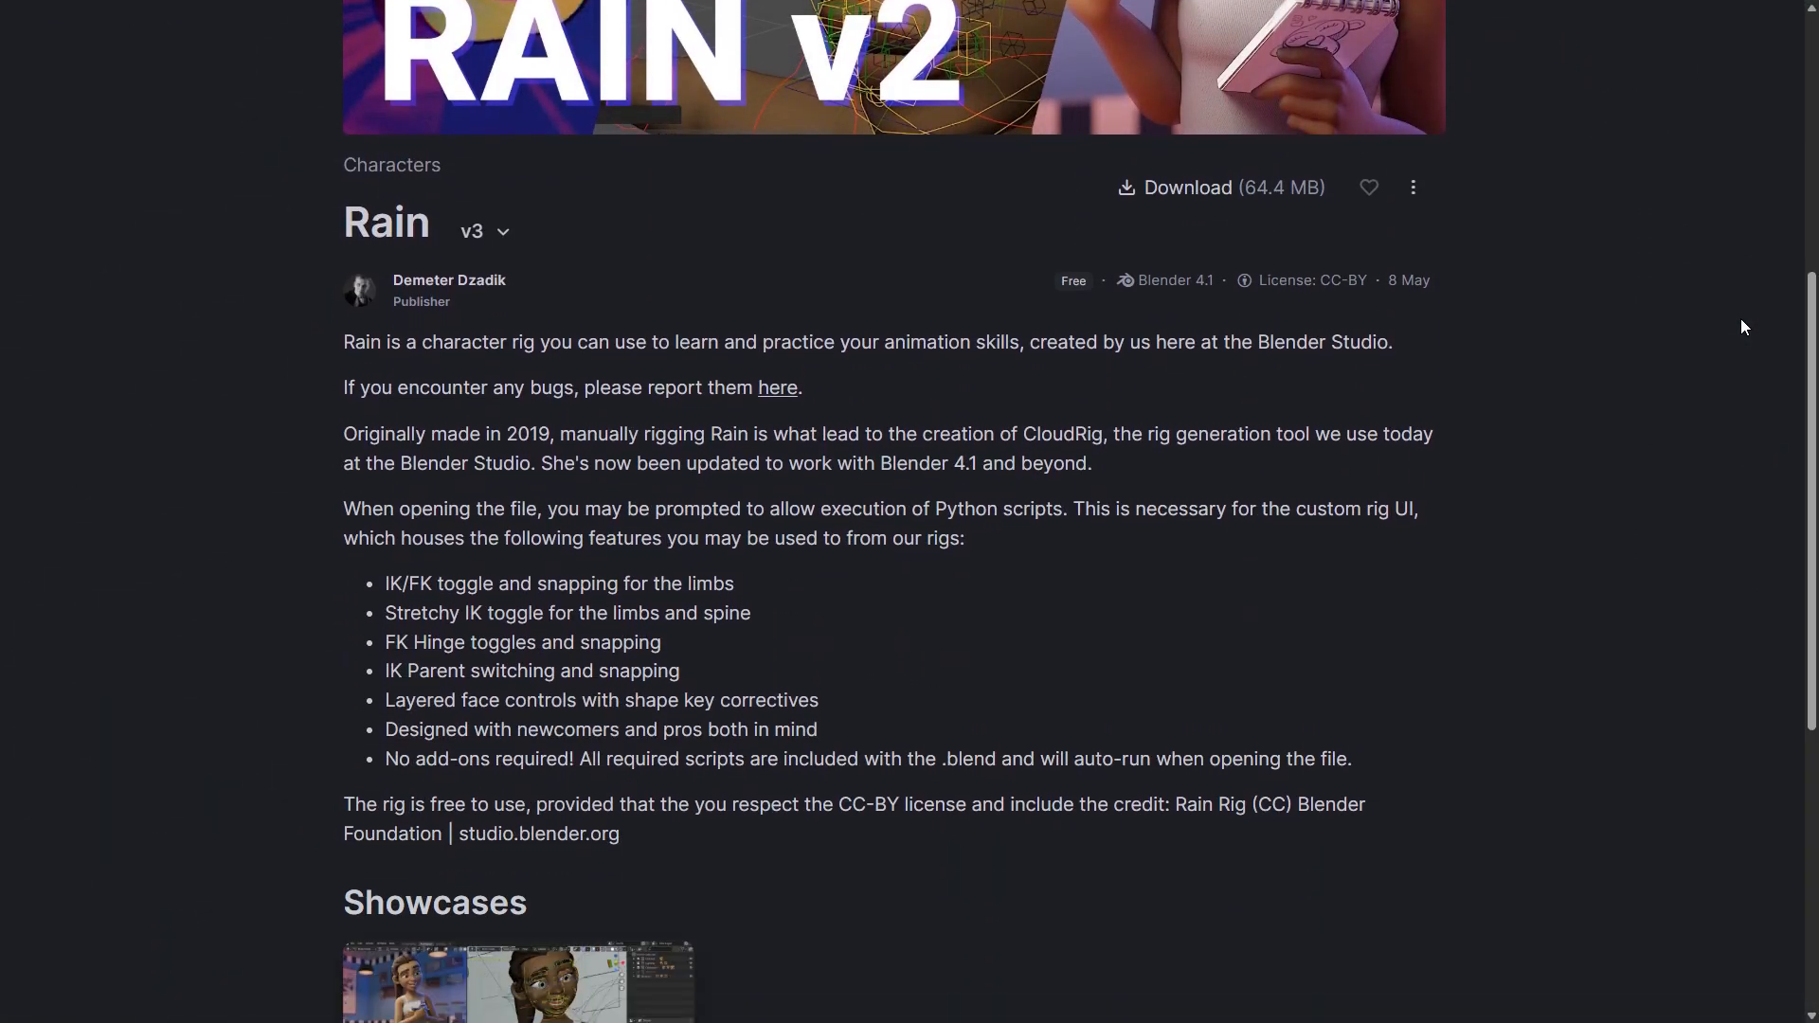
scroll(1742, 327, down, 2)
scroll(1741, 327, up, 6)
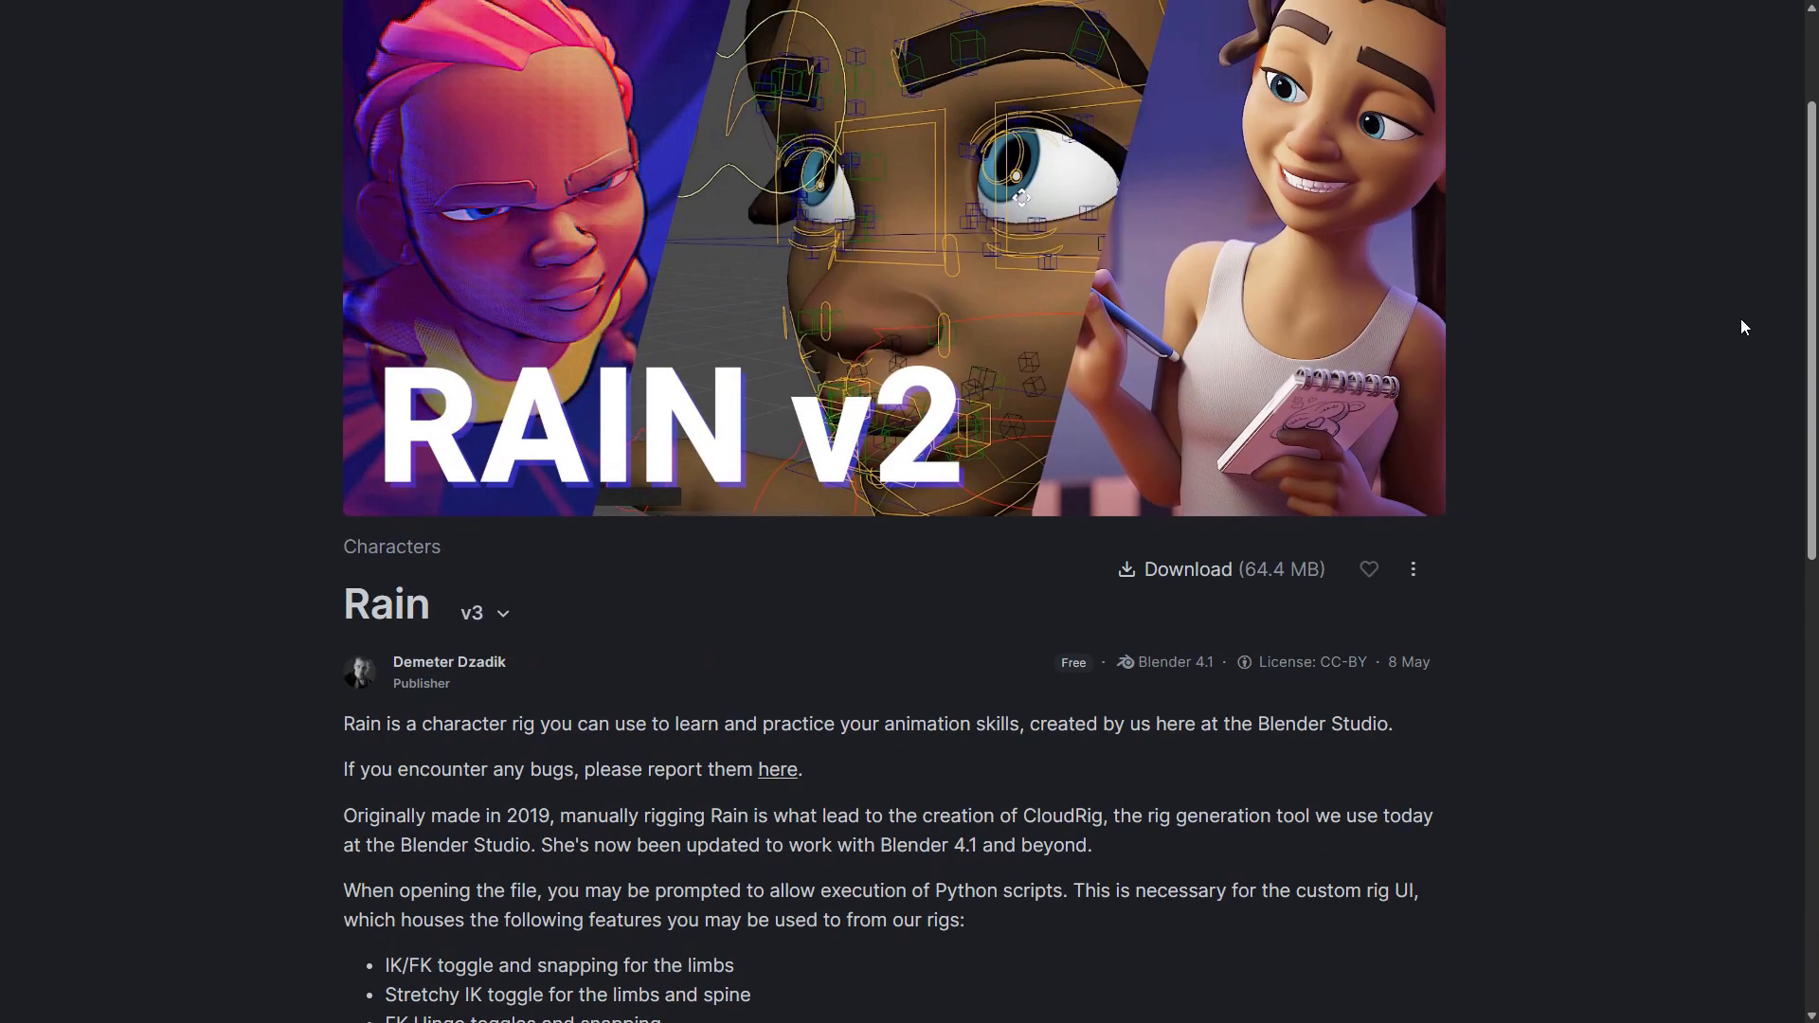
scroll(1741, 318, up, 2)
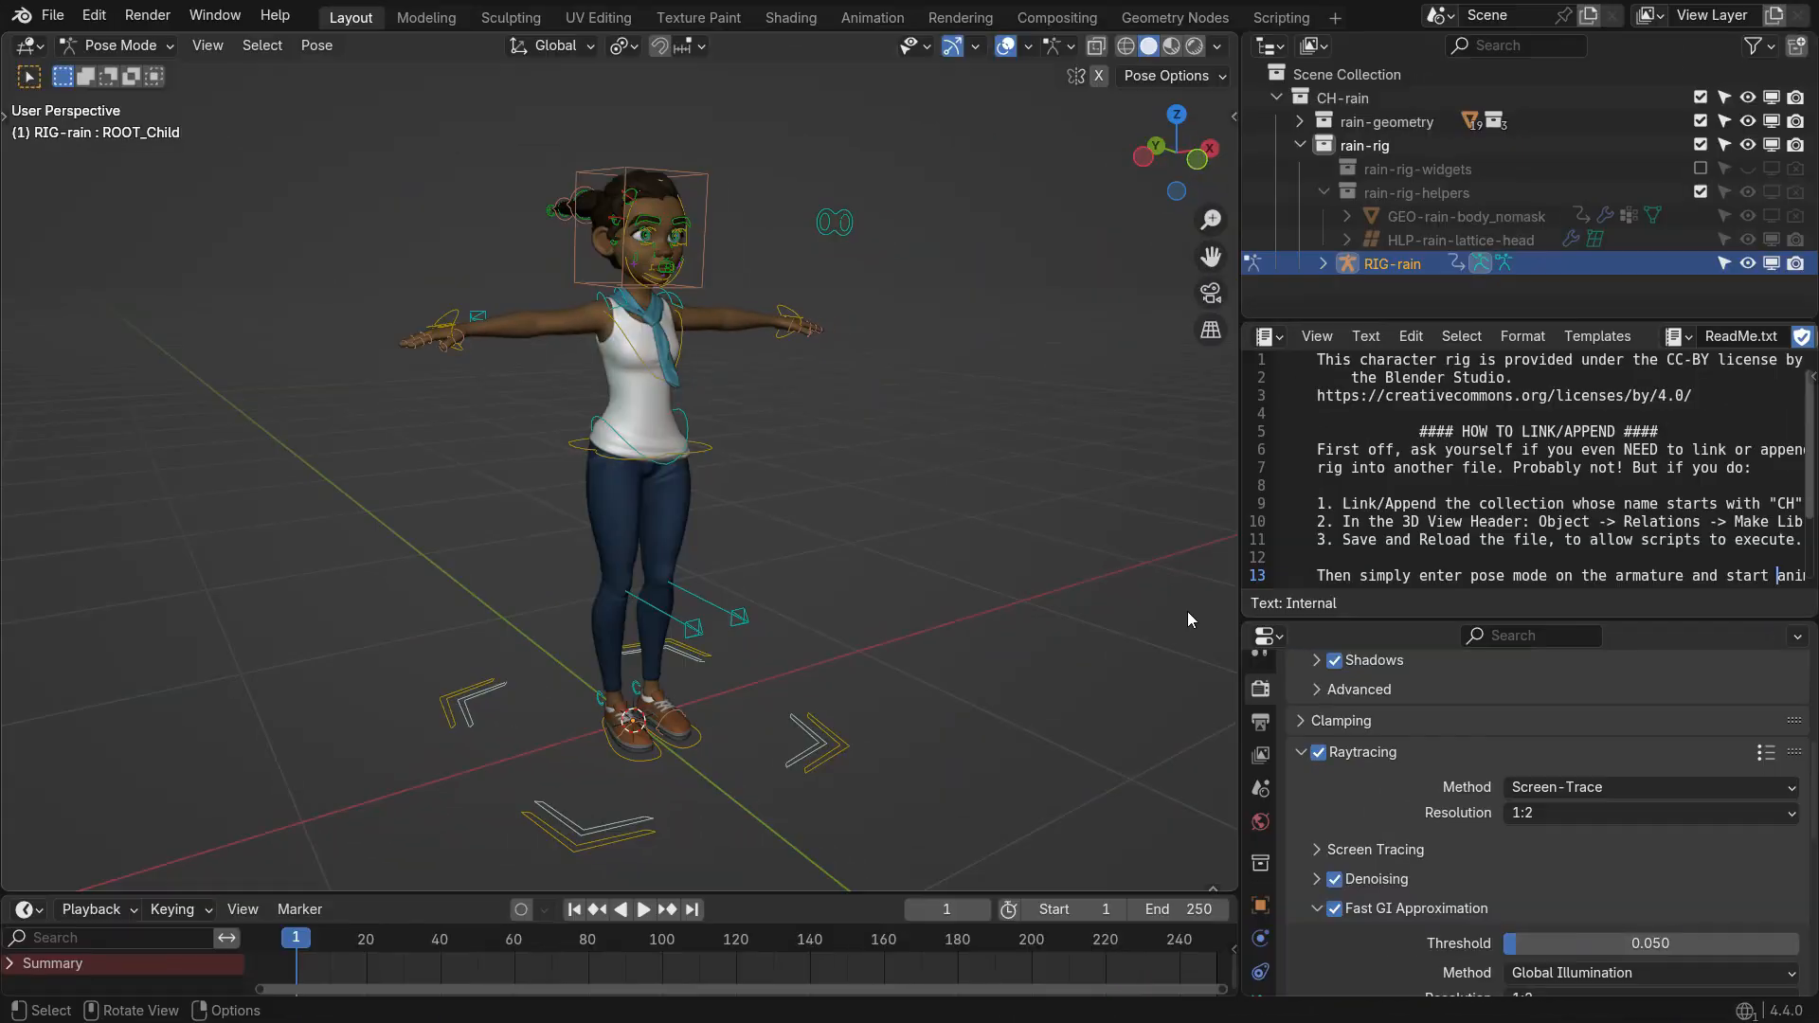
Switch to Blender and close the ReadMe text editor area by expanding the Properties editor over it
drag(1247, 628, 1243, 568)
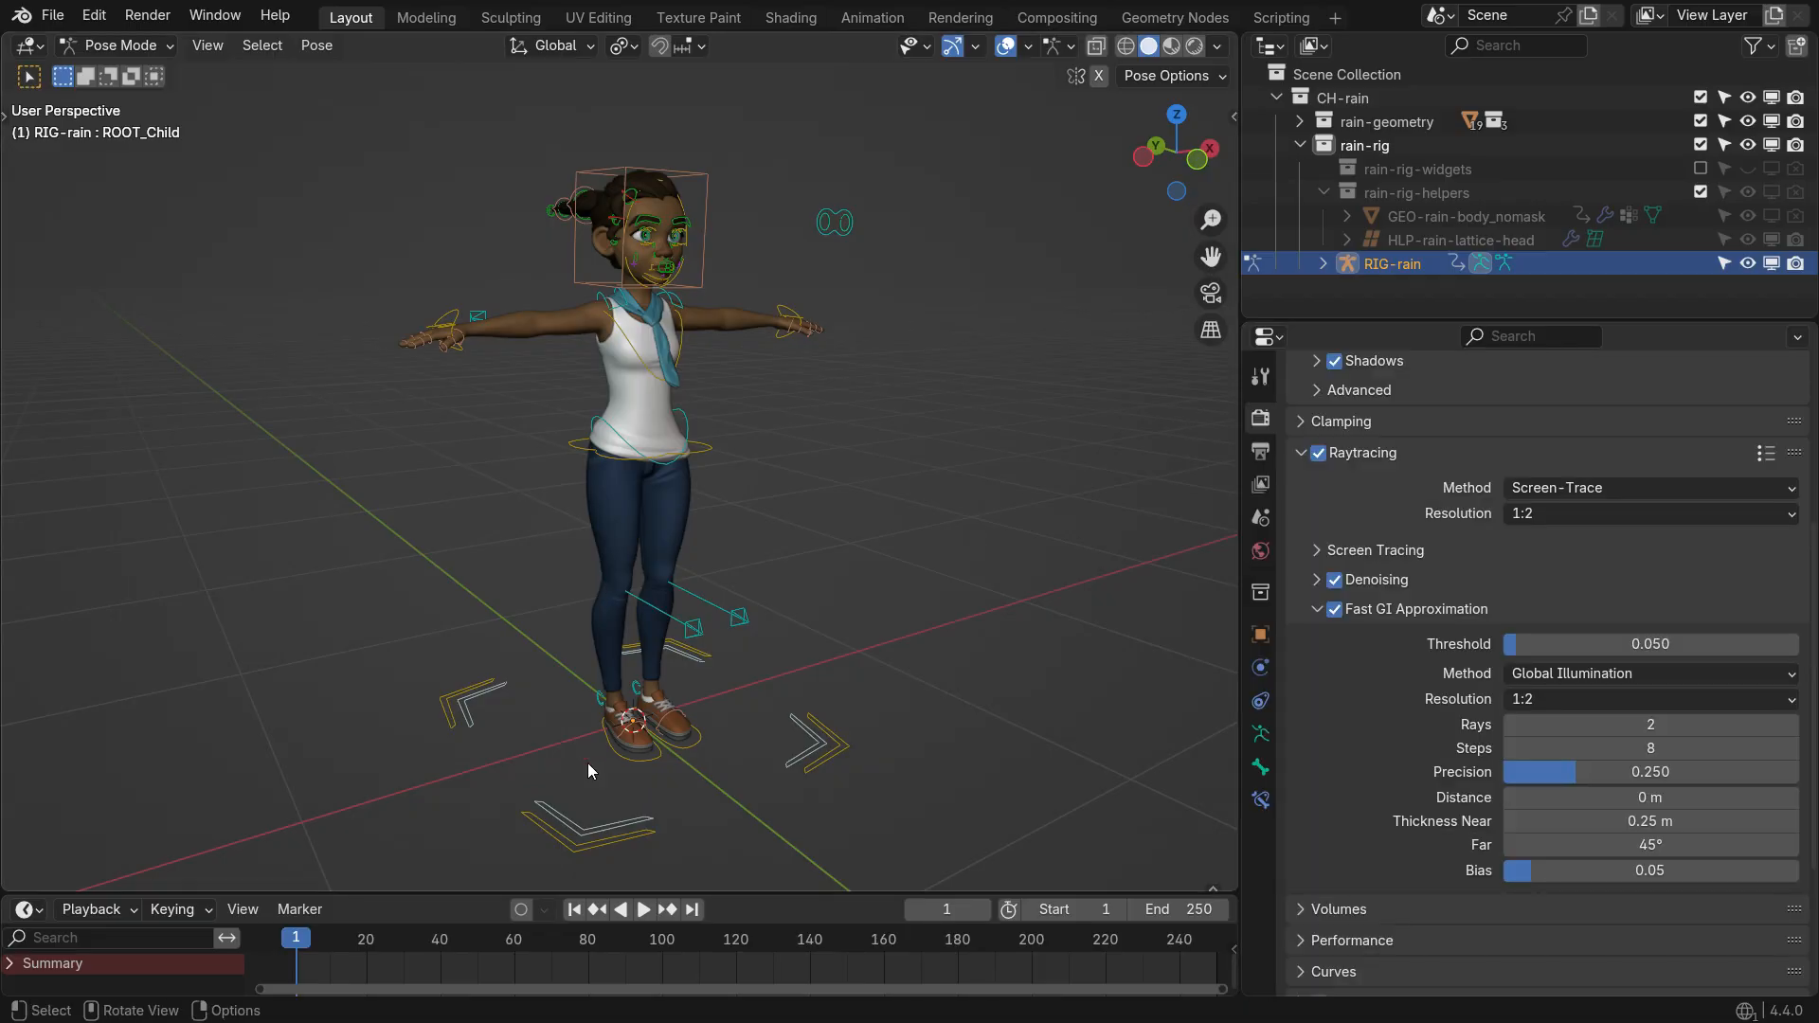
Test the rig by moving the right foot, pelvis and left hand controls, cancelling each move
click(652, 754)
key(g)
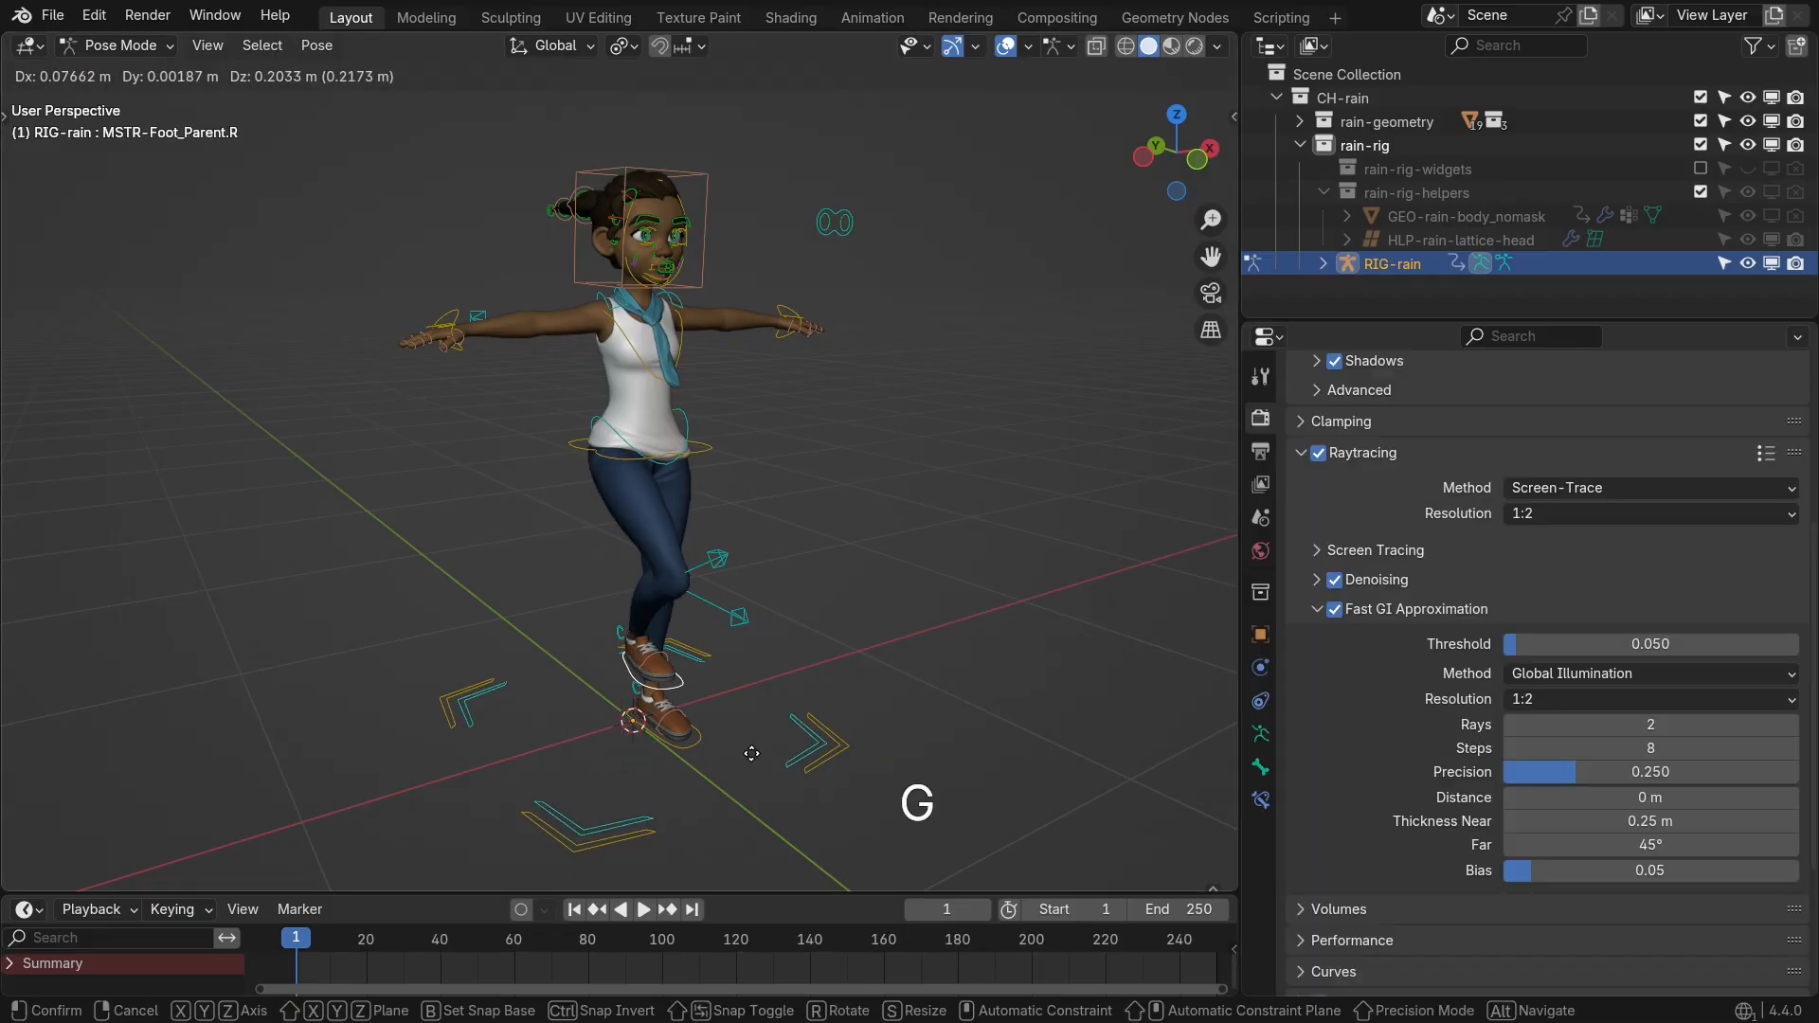
right_click(763, 547)
click(707, 447)
key(g)
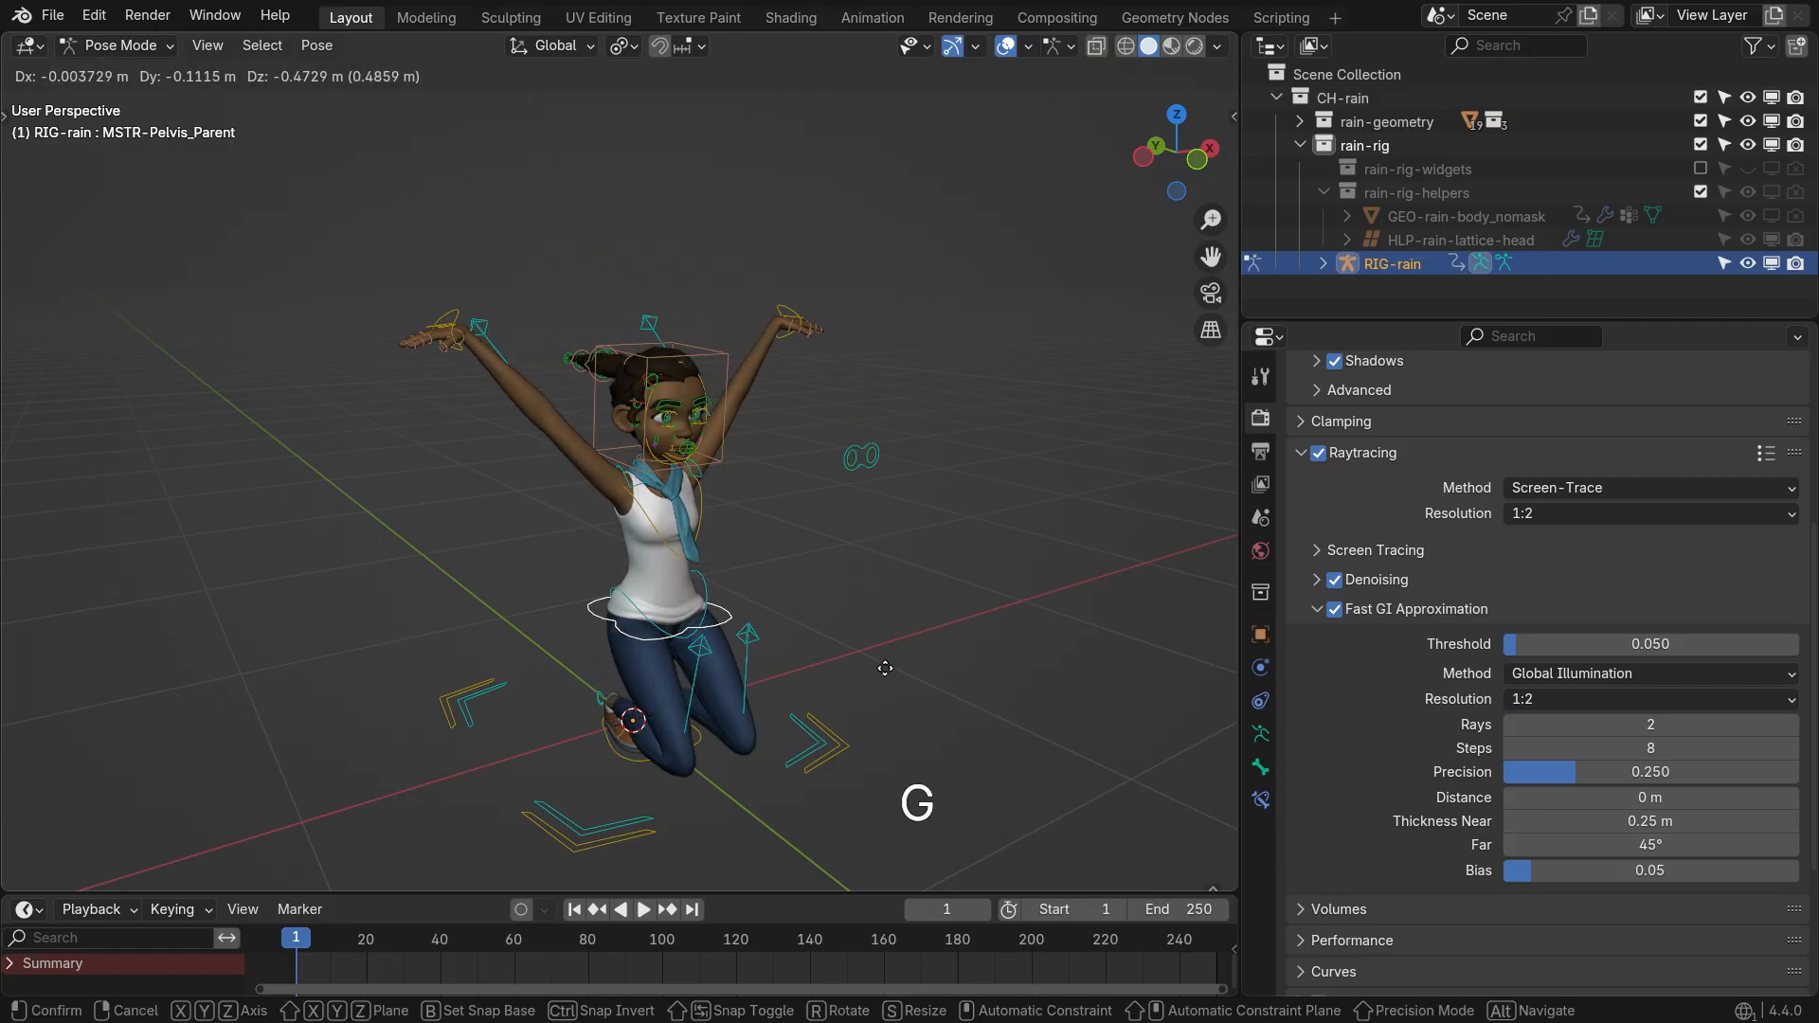
right_click(884, 668)
scroll(767, 327, up, 2)
click(787, 322)
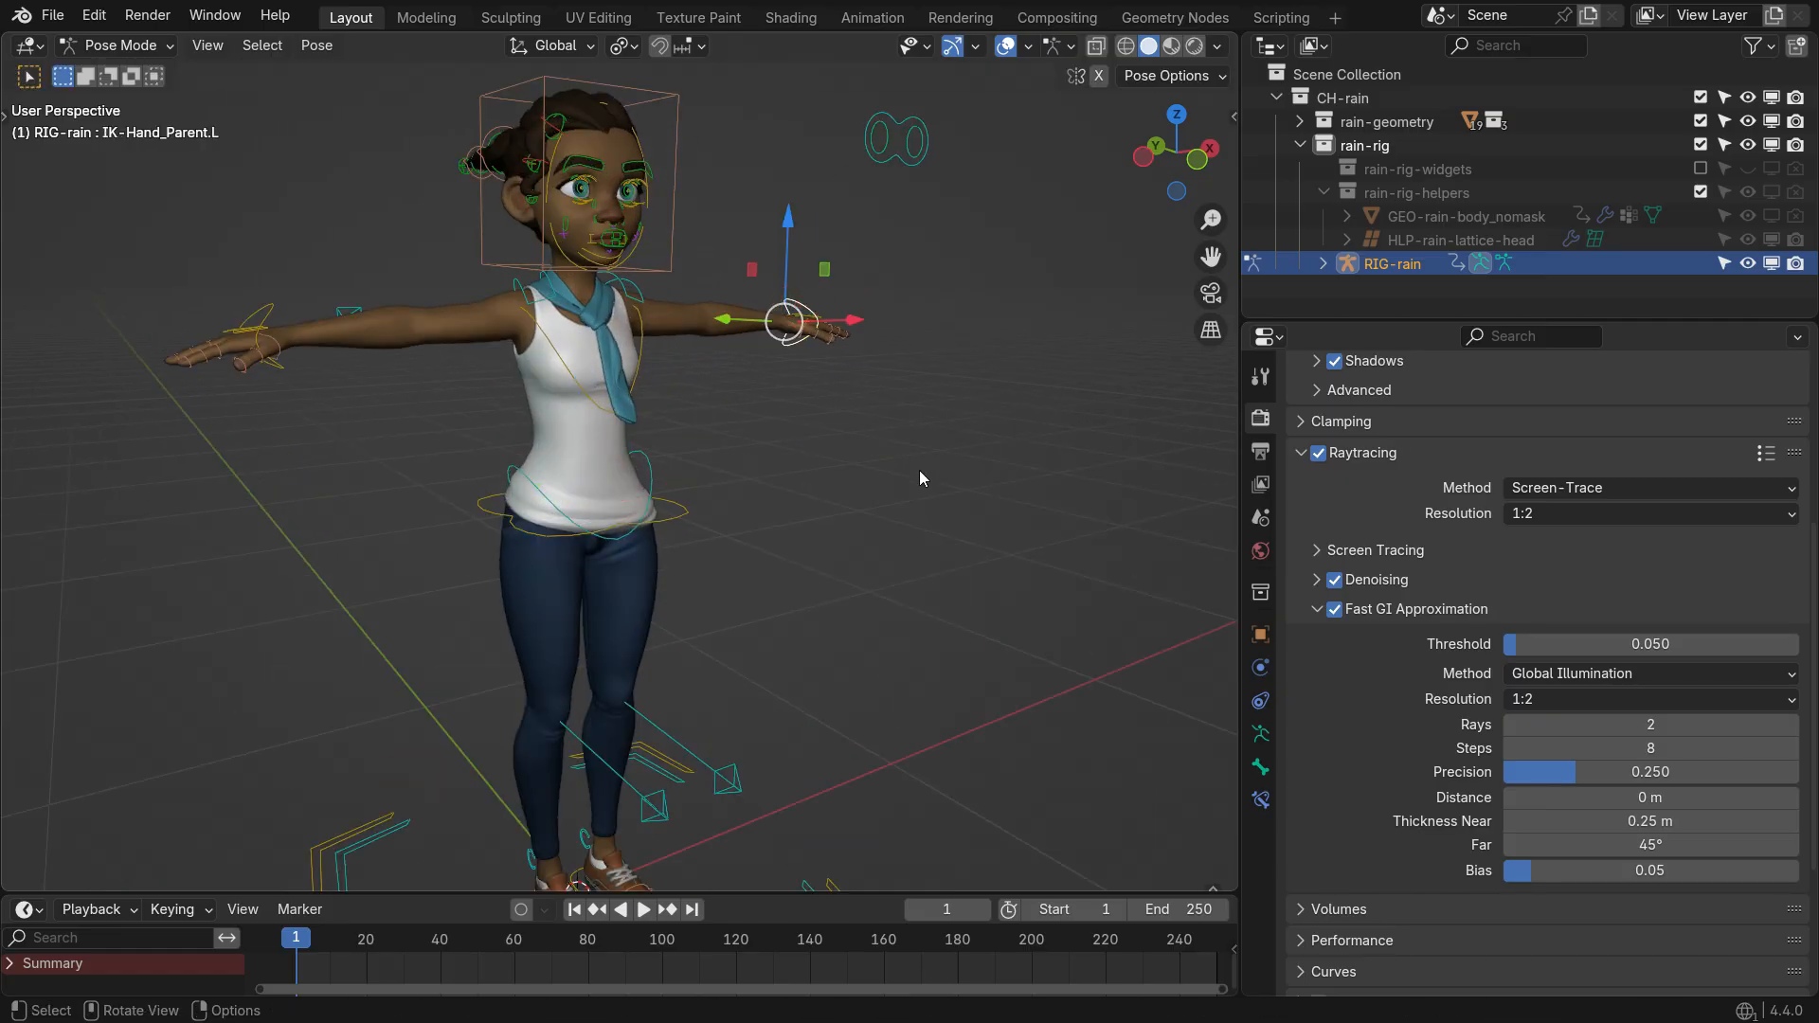
key(g)
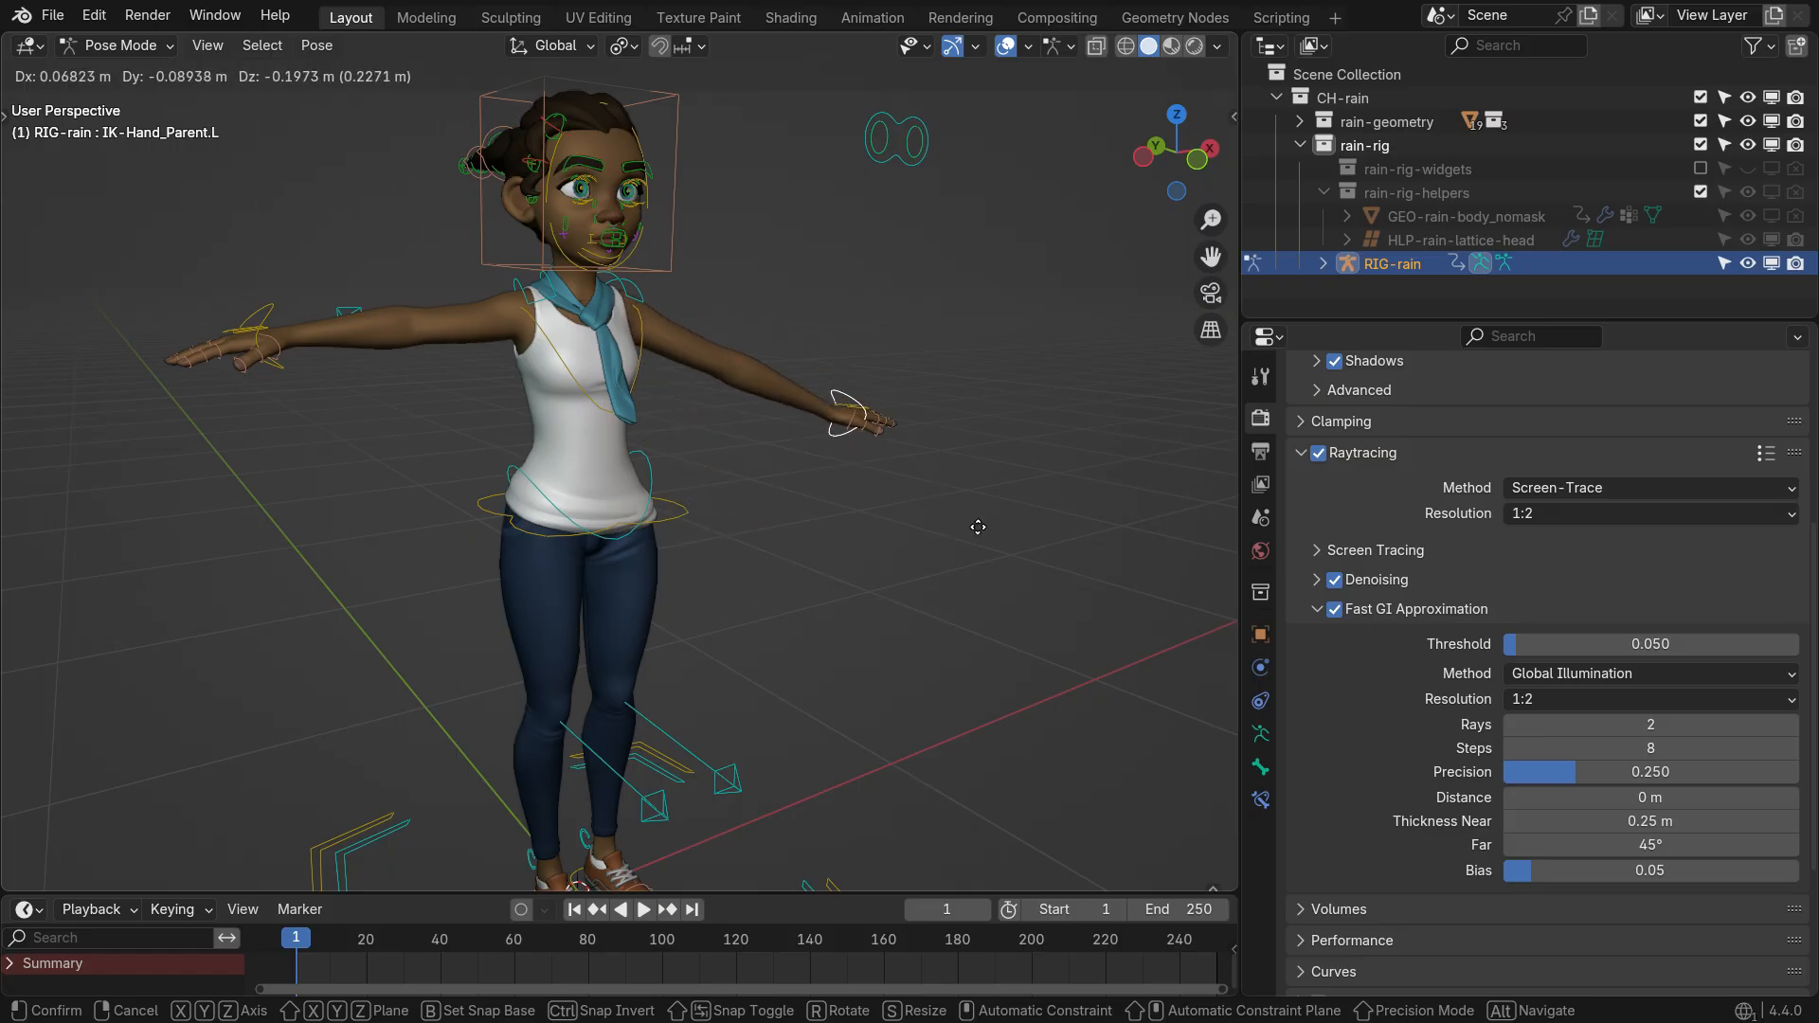
right_click(769, 462)
scroll(663, 441, down, 3)
mouse_move(663, 538)
middle_down()
mouse_move(614, 549)
mouse_move(630, 521)
mouse_move(644, 536)
middle_up()
scroll(536, 532, up, 2)
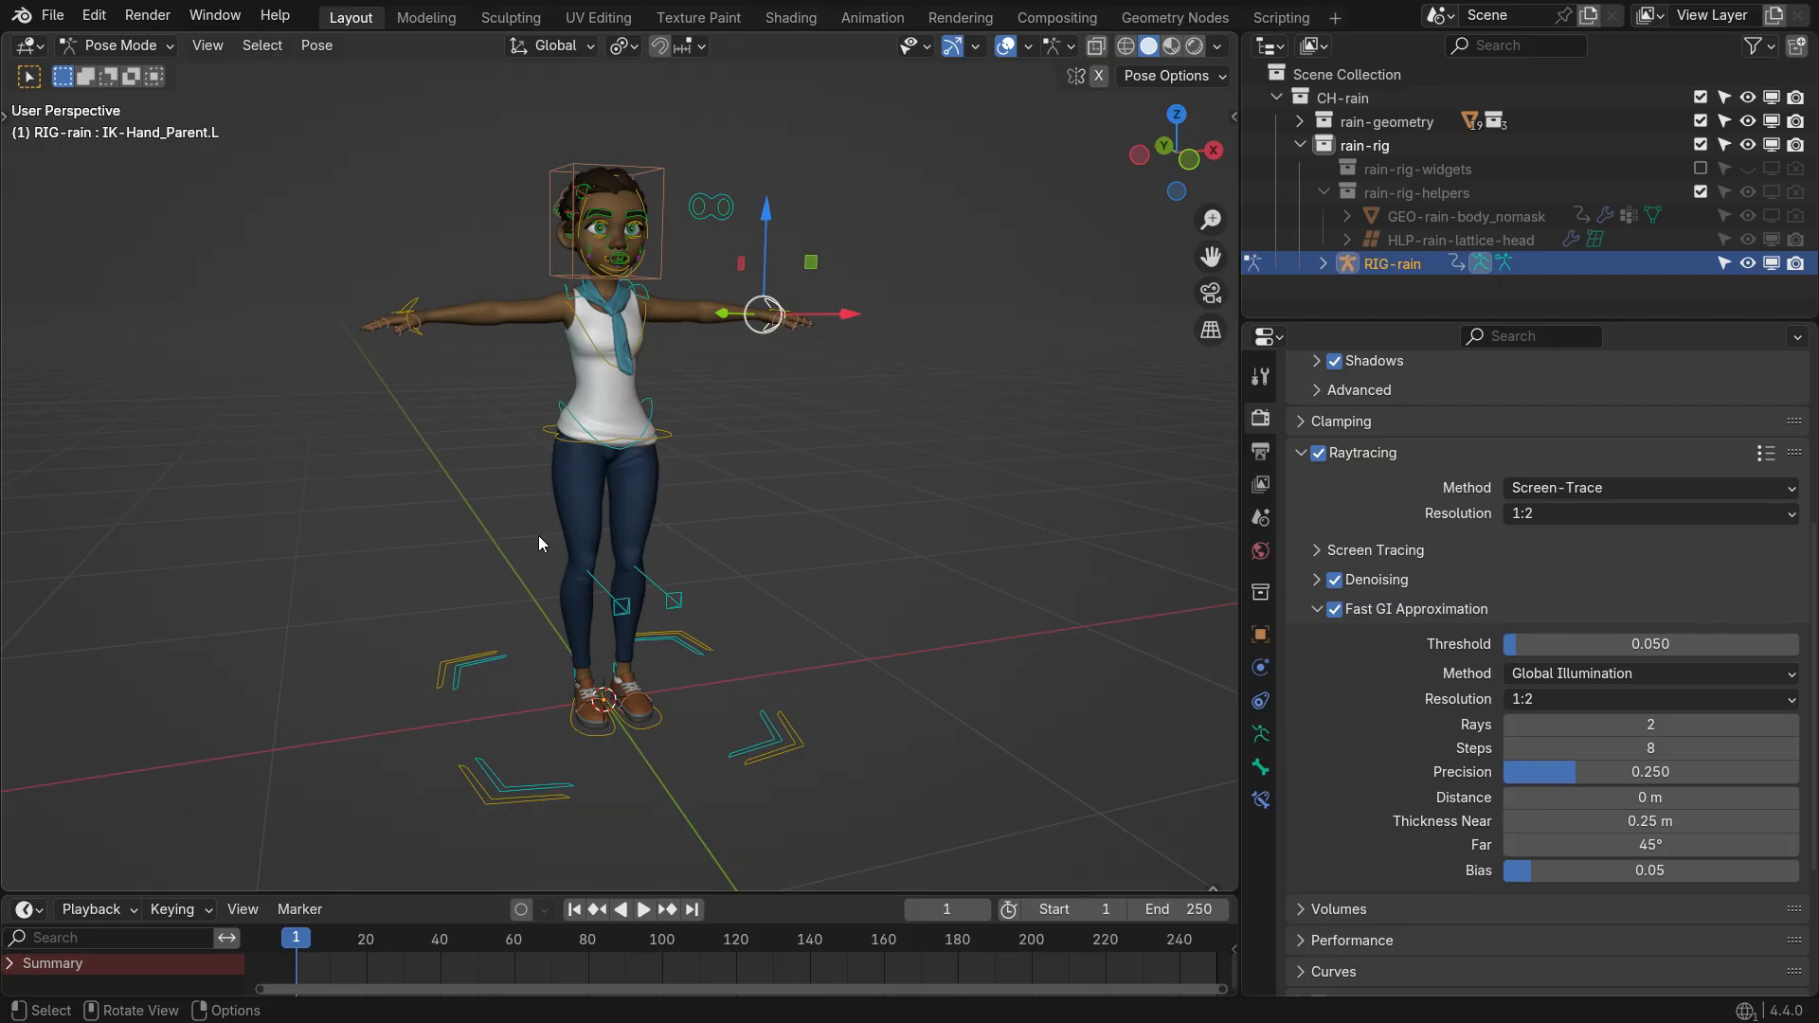
Find the Lip Sync add-on by searching the extensions for "lip", install it and close the preferences
click(94, 15)
click(240, 343)
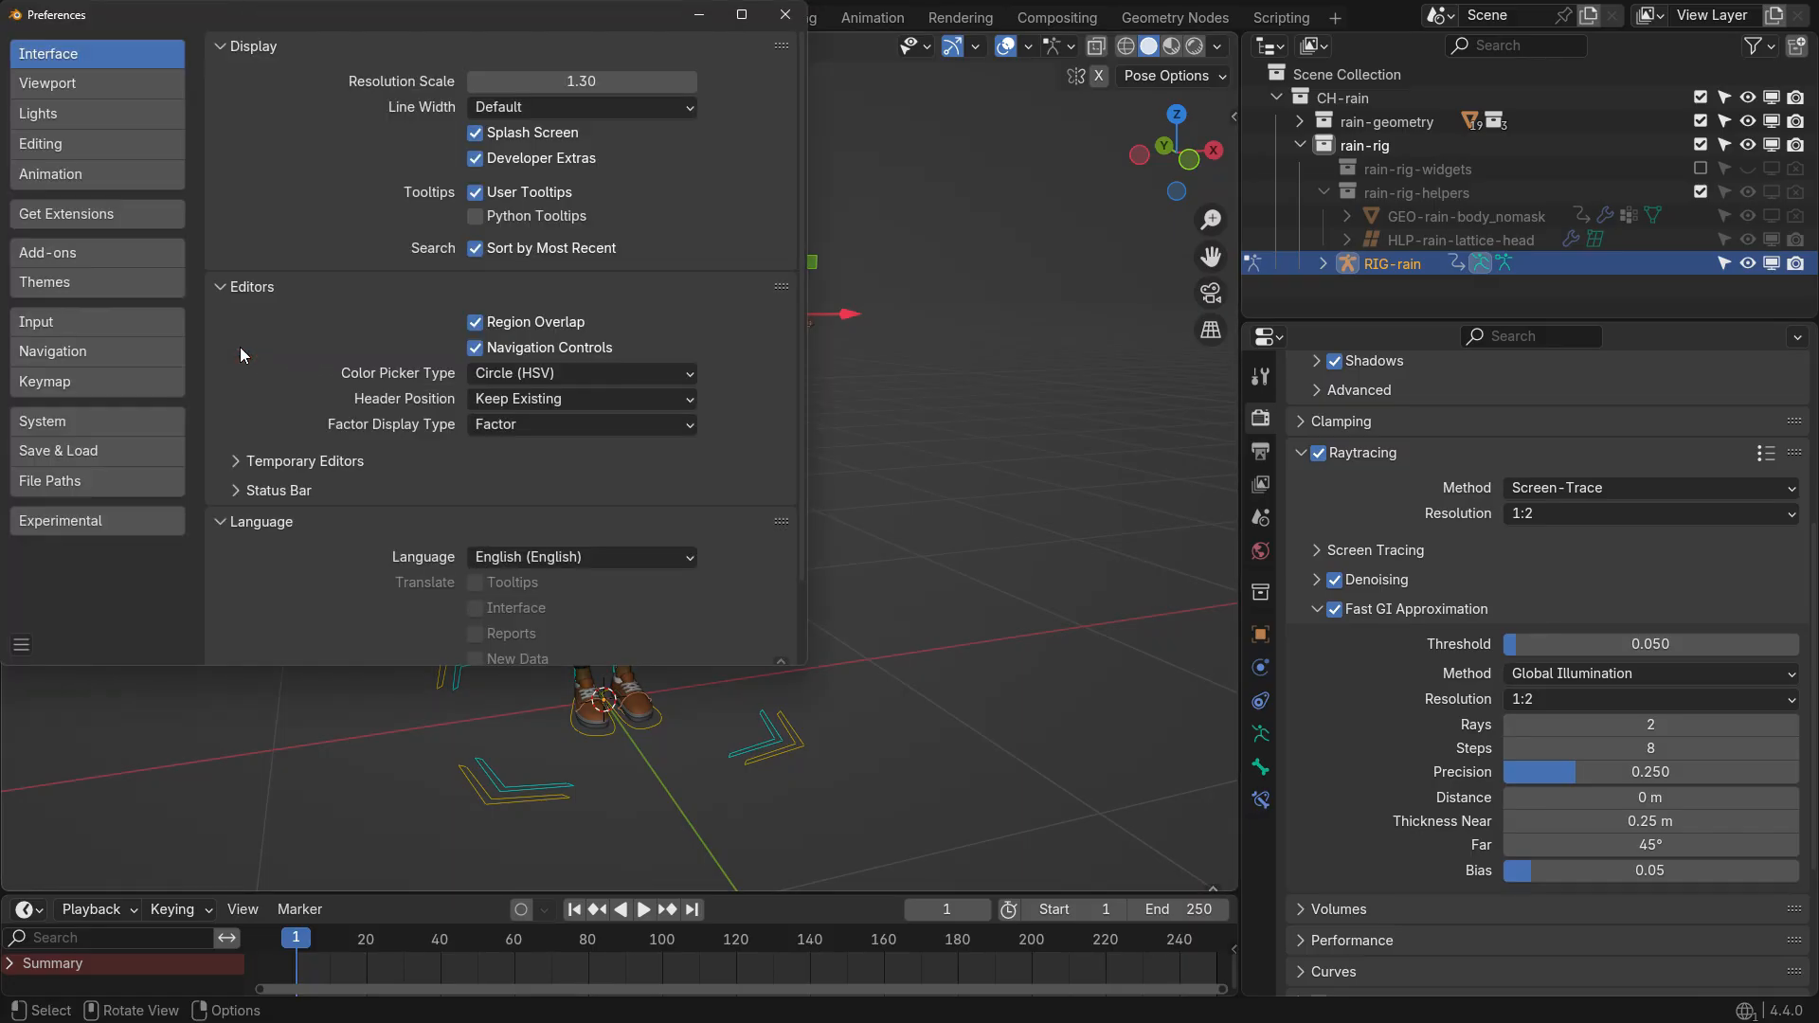
click(114, 224)
click(293, 46)
text(lip)
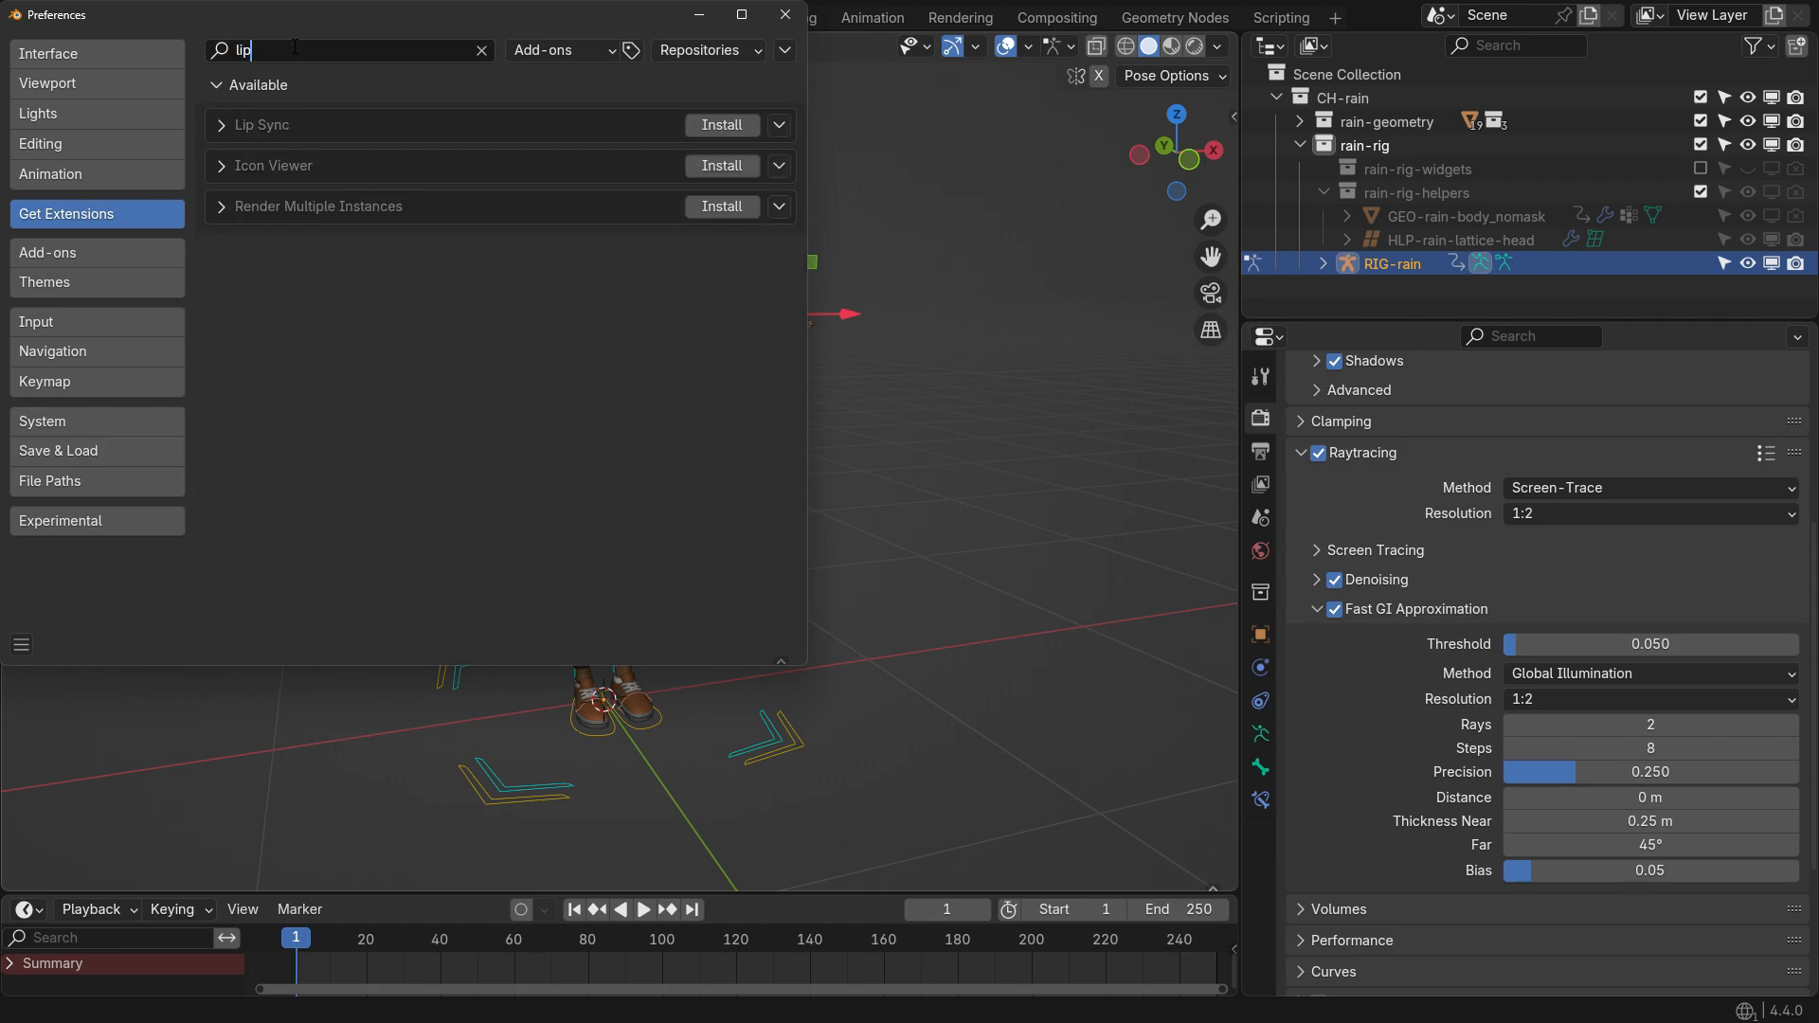
click(728, 126)
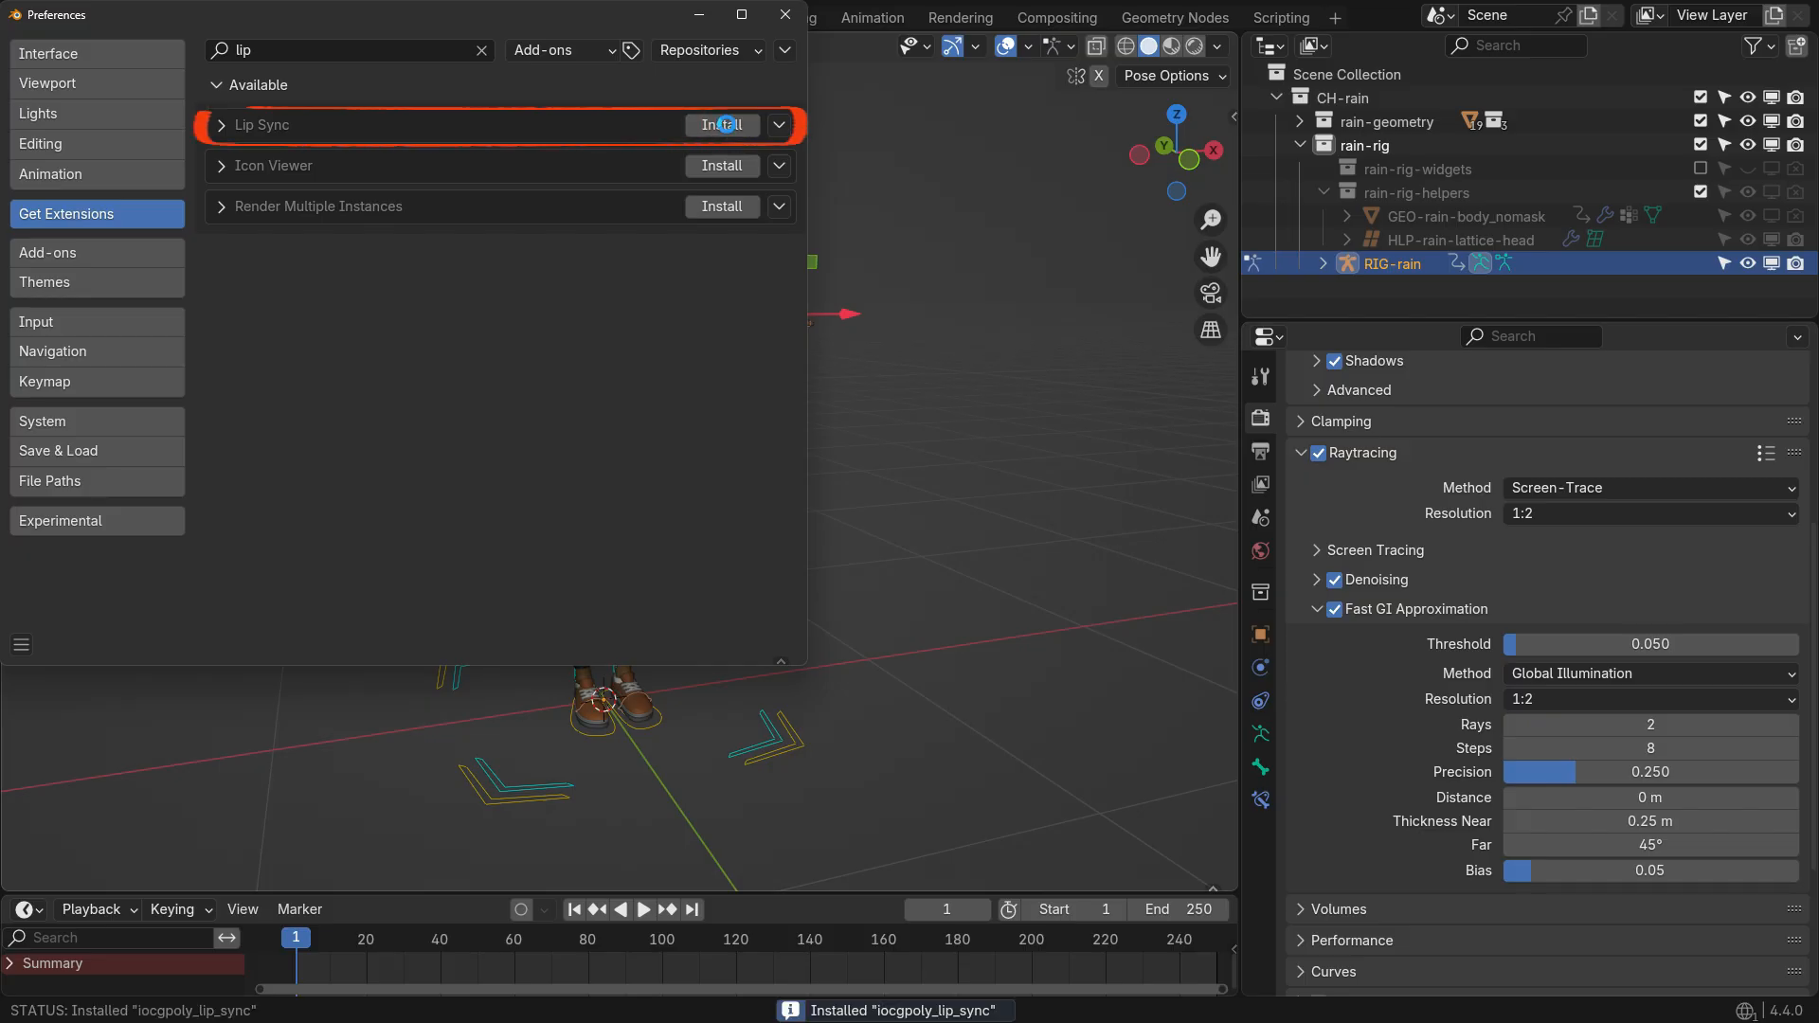
click(785, 14)
Open the Lip Sync add-on's settings and download the US English language model
key(n)
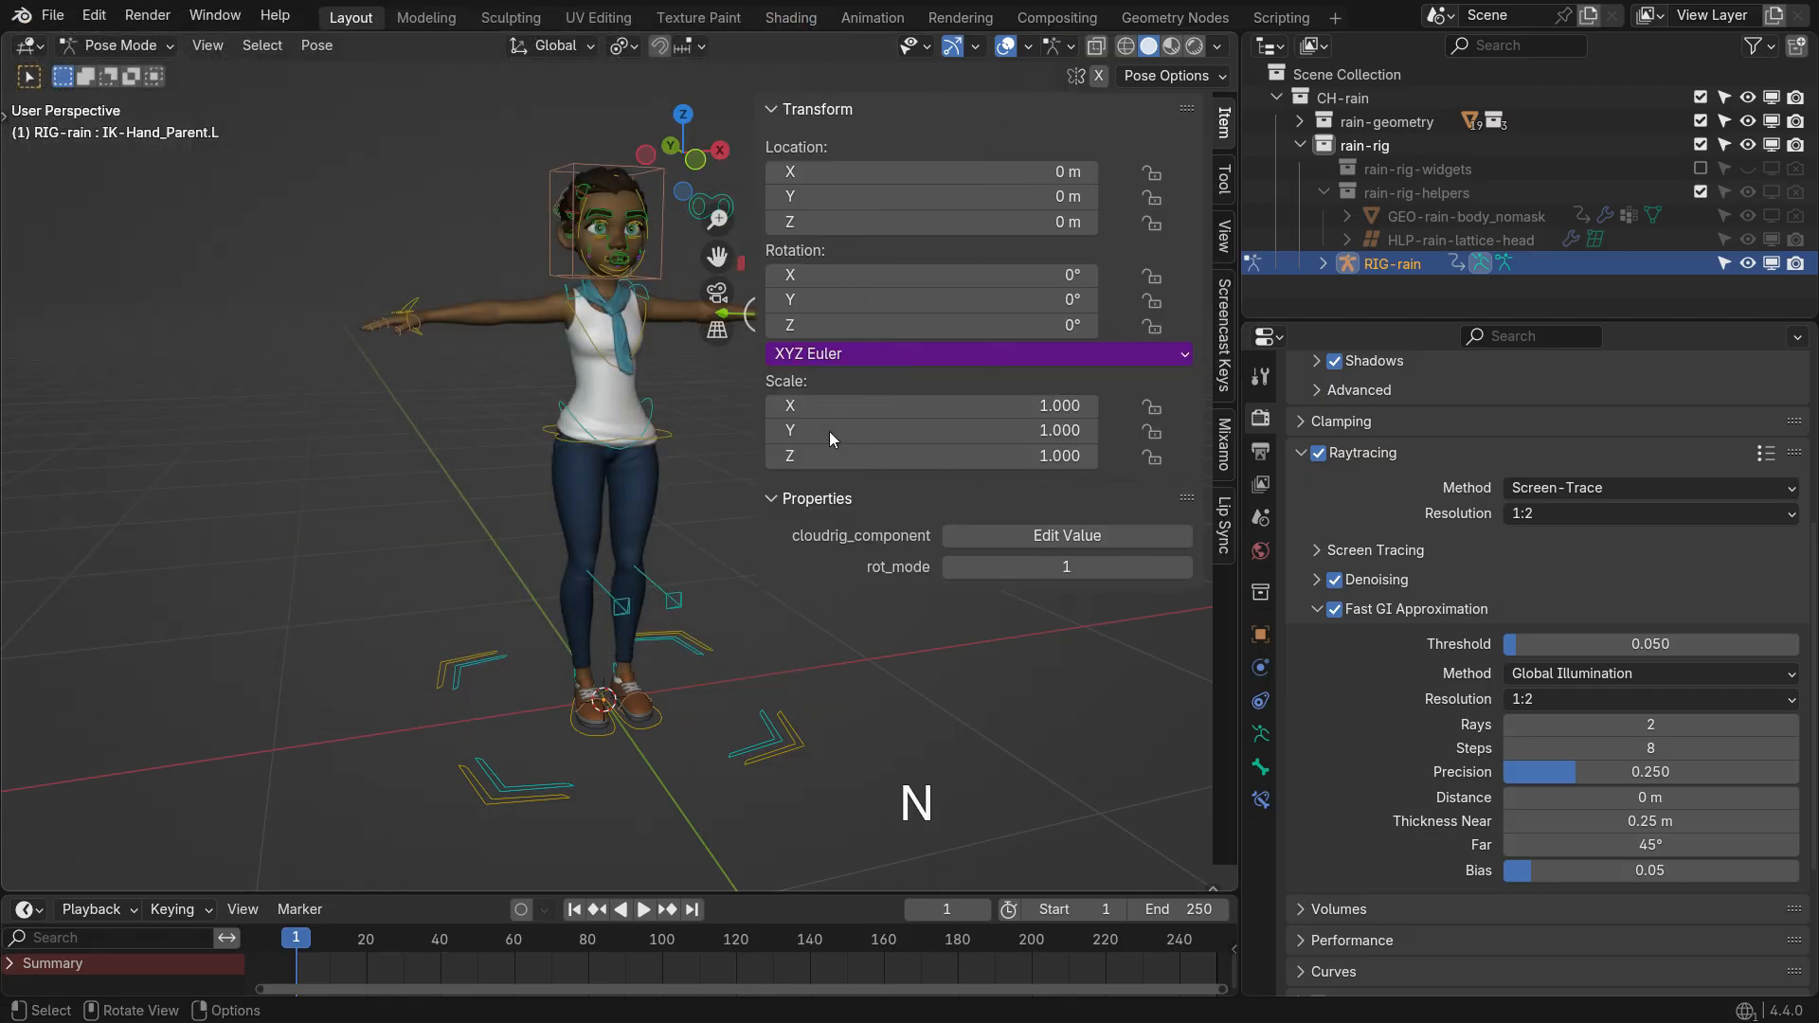
click(1226, 546)
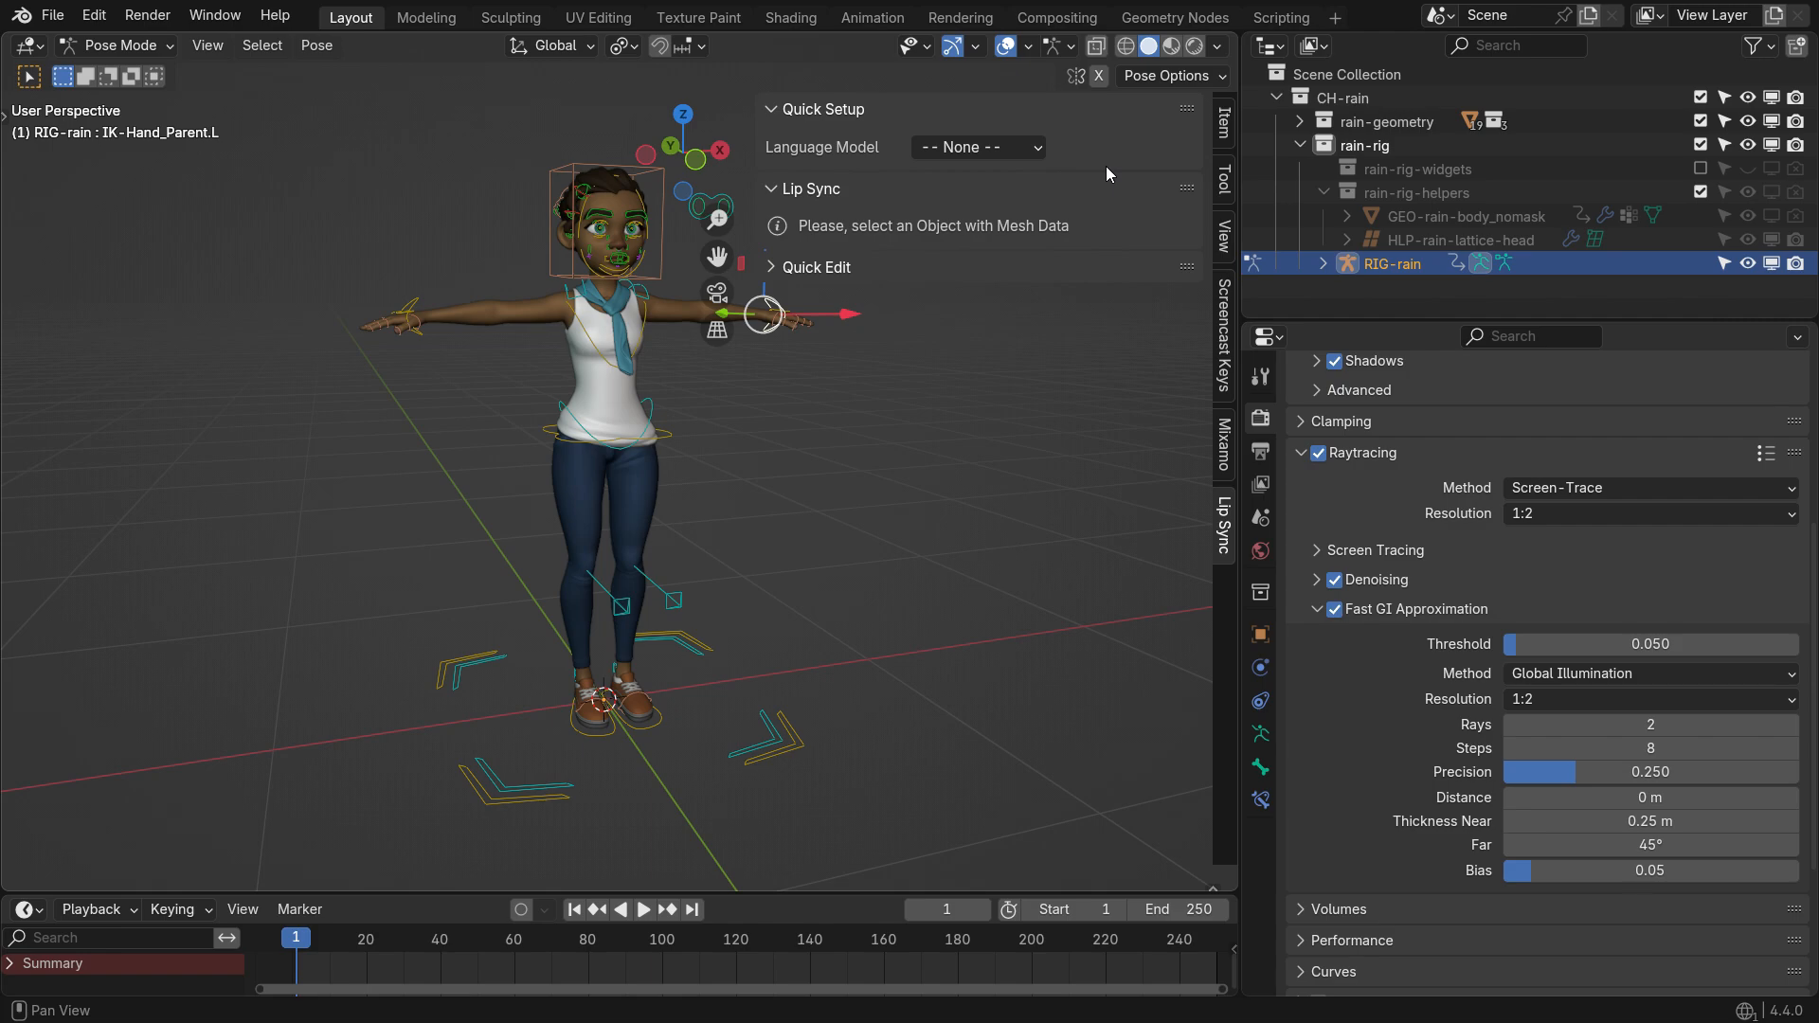
click(1020, 148)
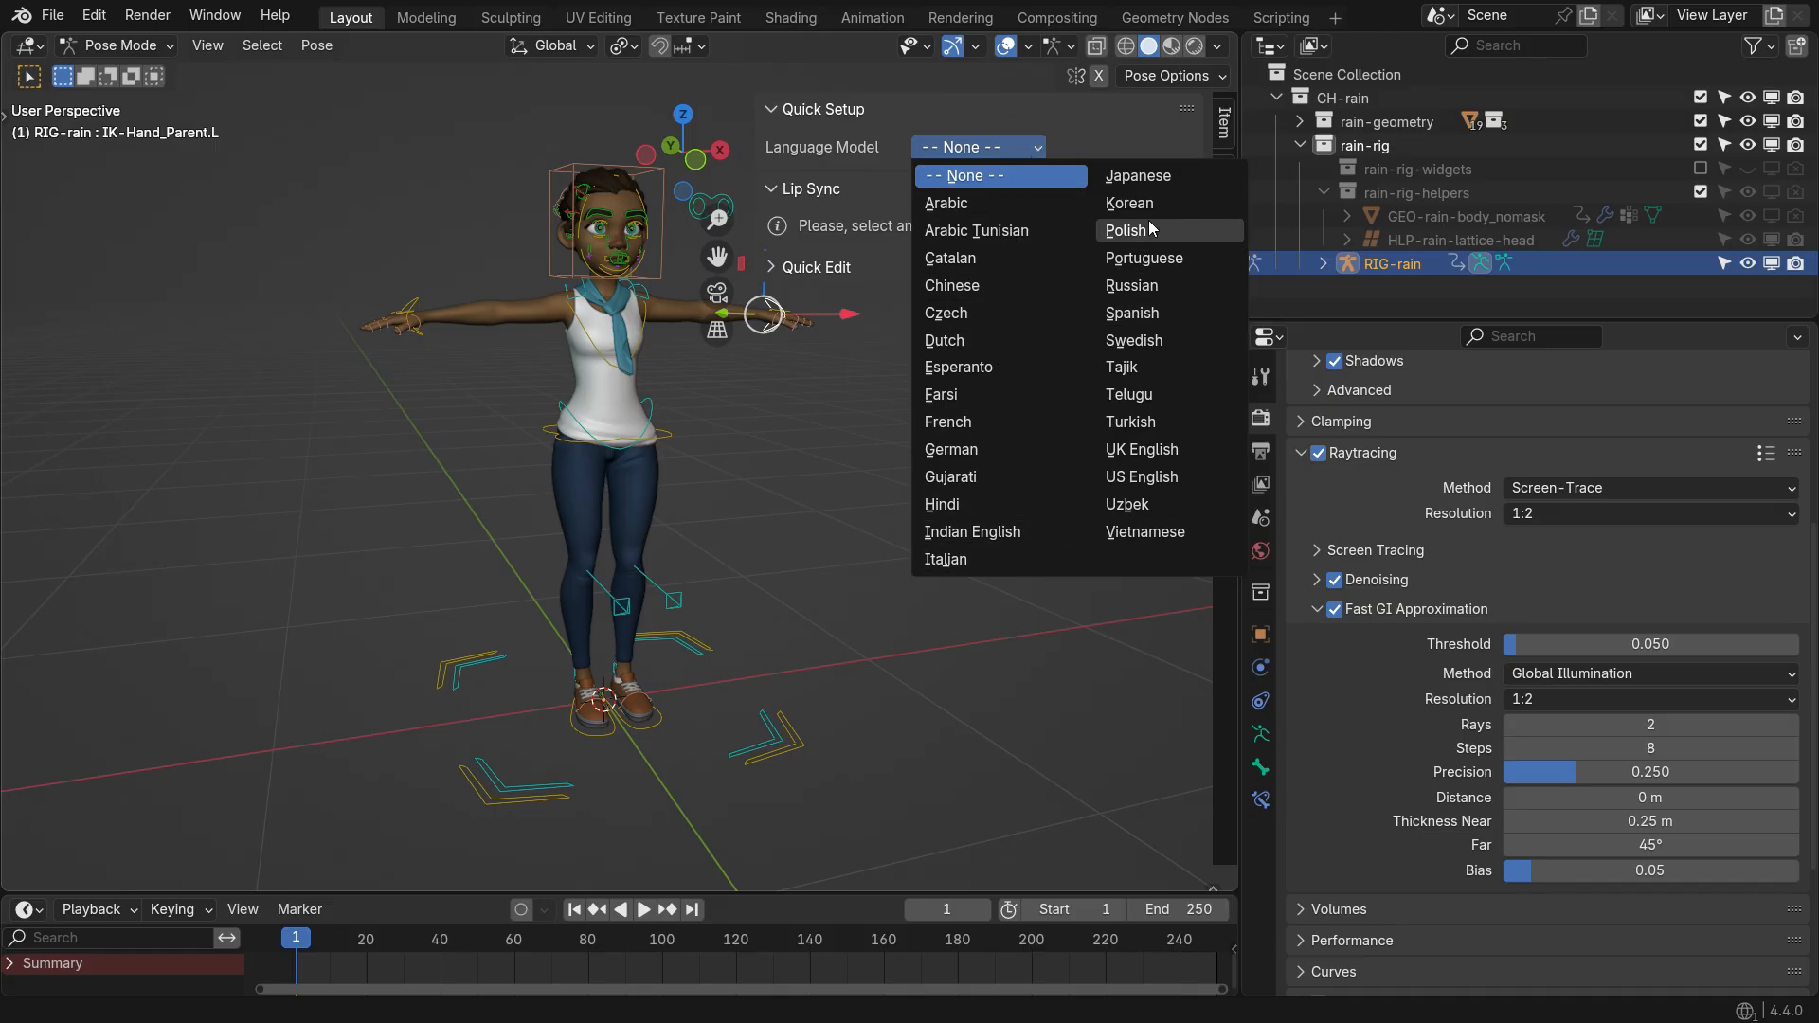
click(1194, 475)
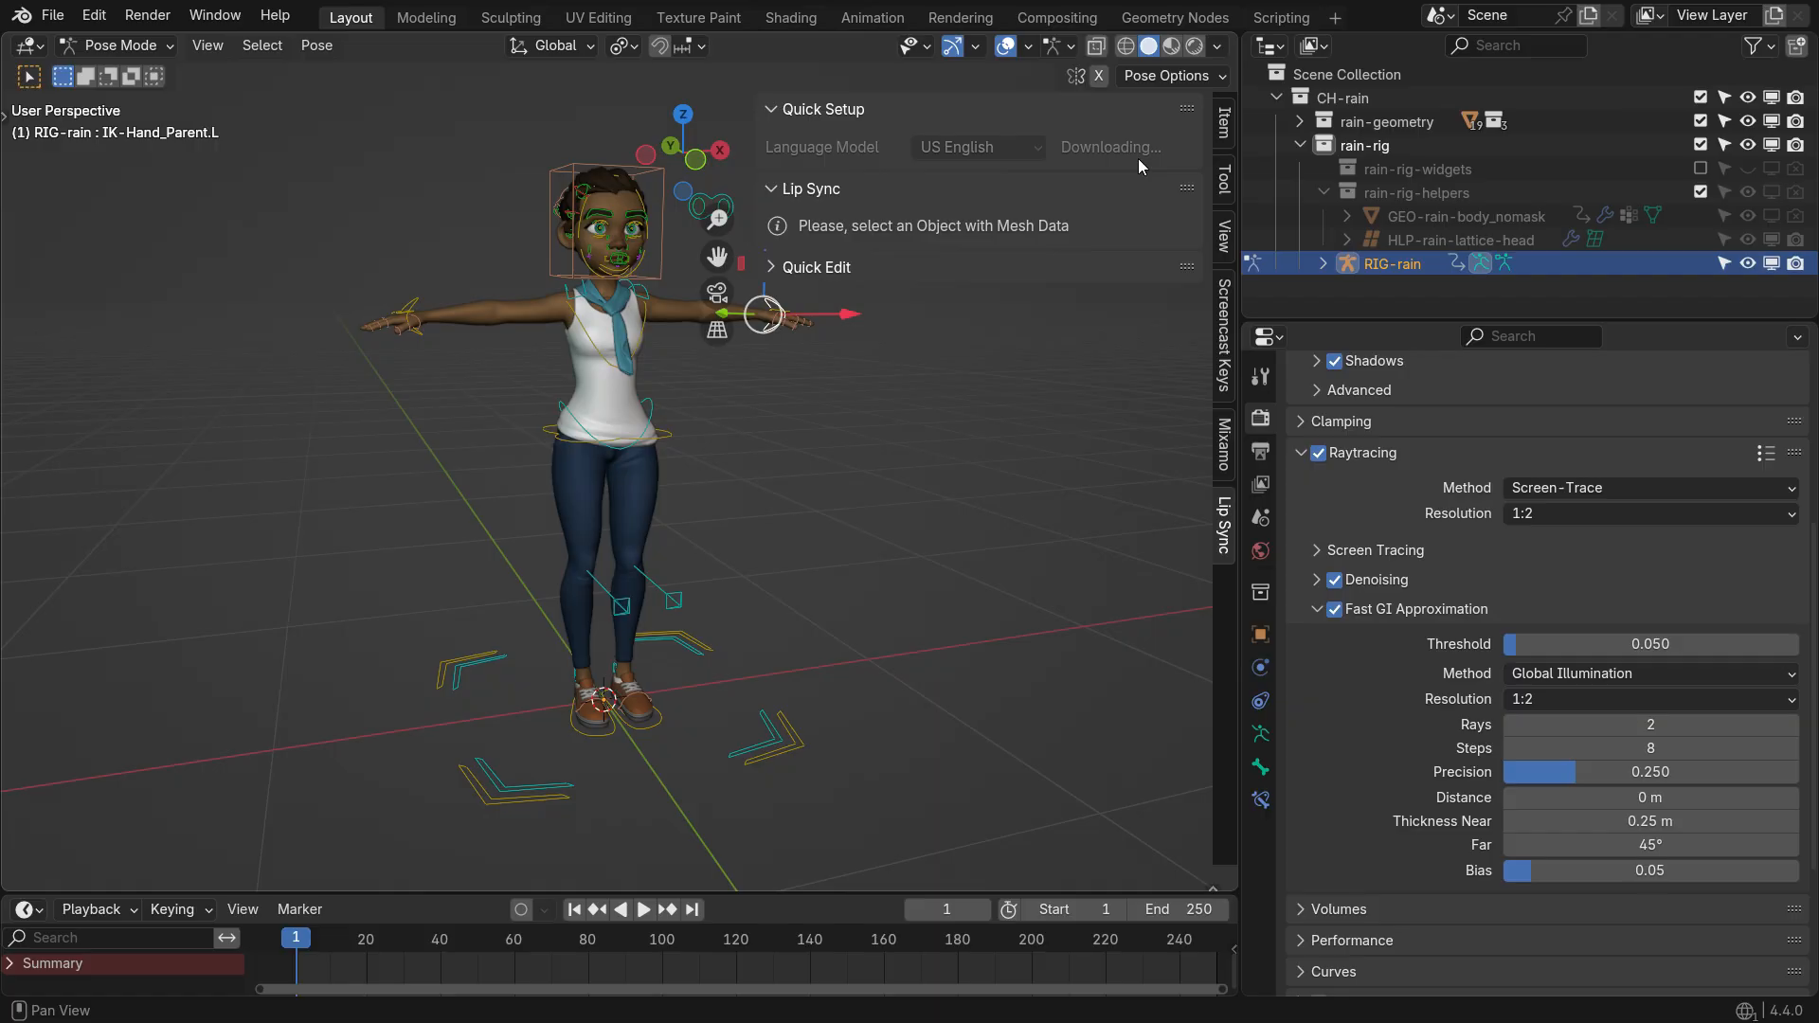
Switch the rig to Object Mode, select the character's head mesh and add Lip Sync to it
scroll(597, 254, up, 6)
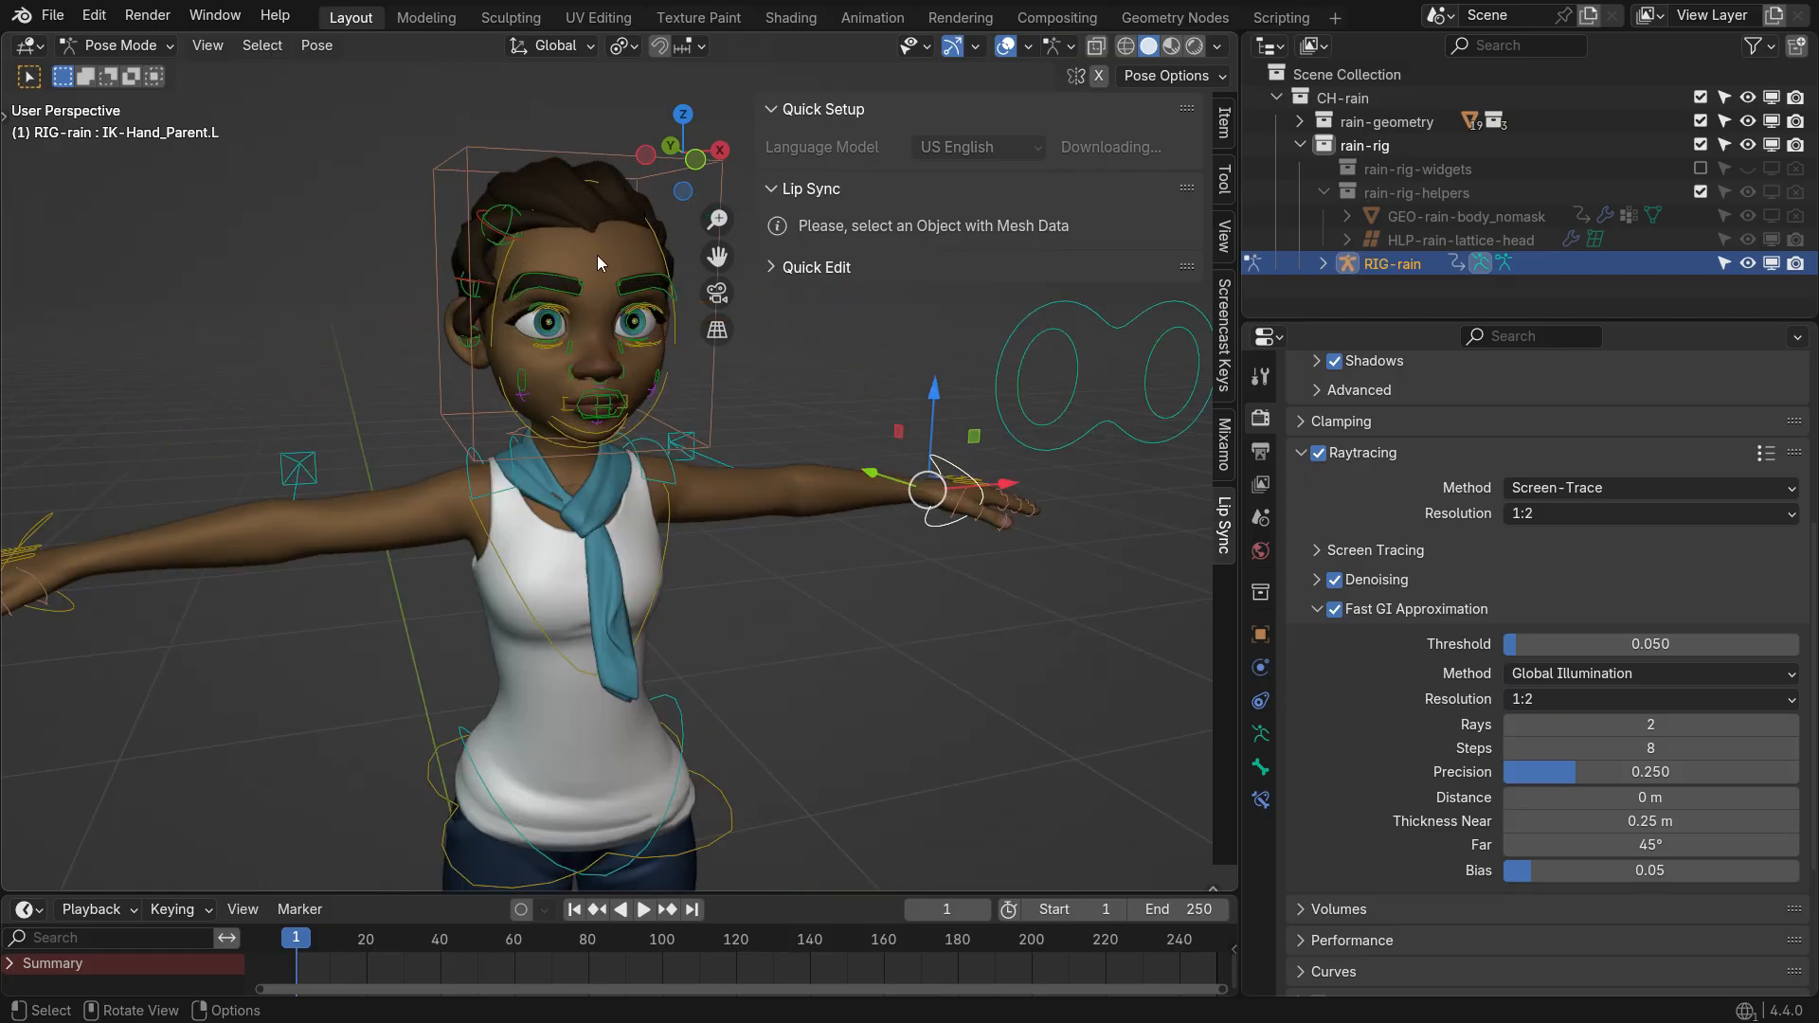
scroll(597, 254, up, 1)
click(144, 46)
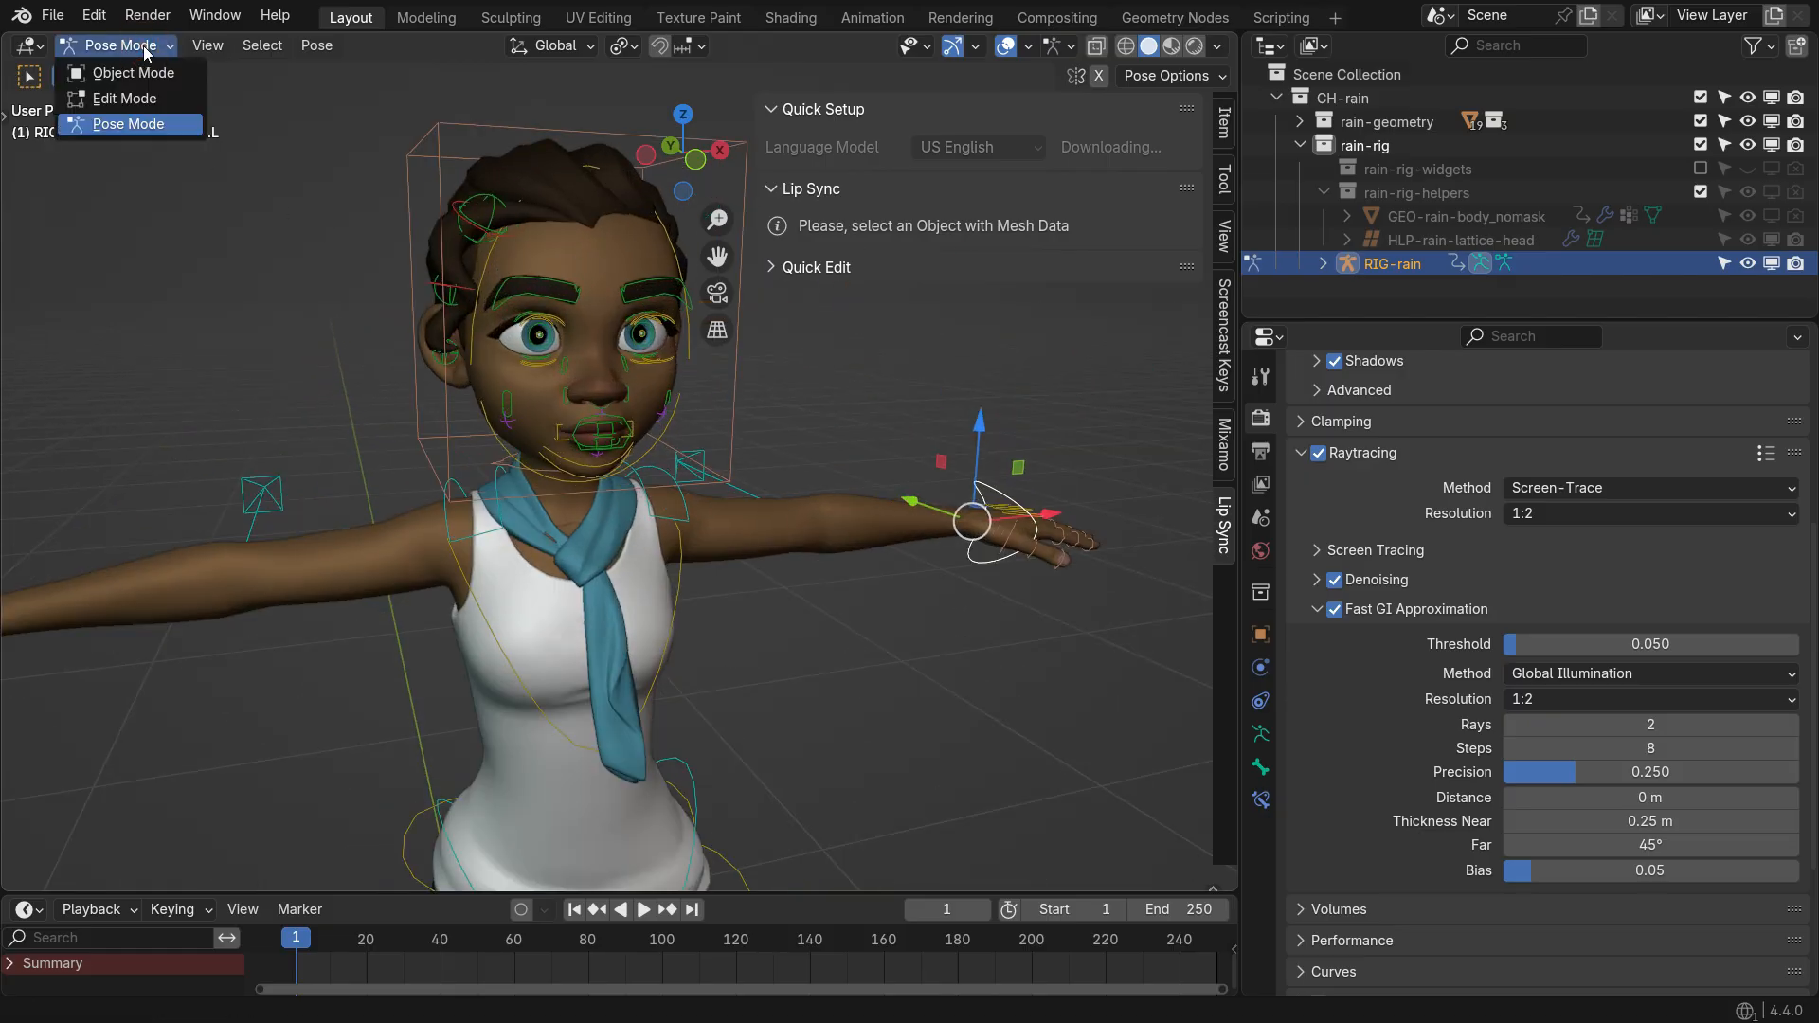
click(189, 76)
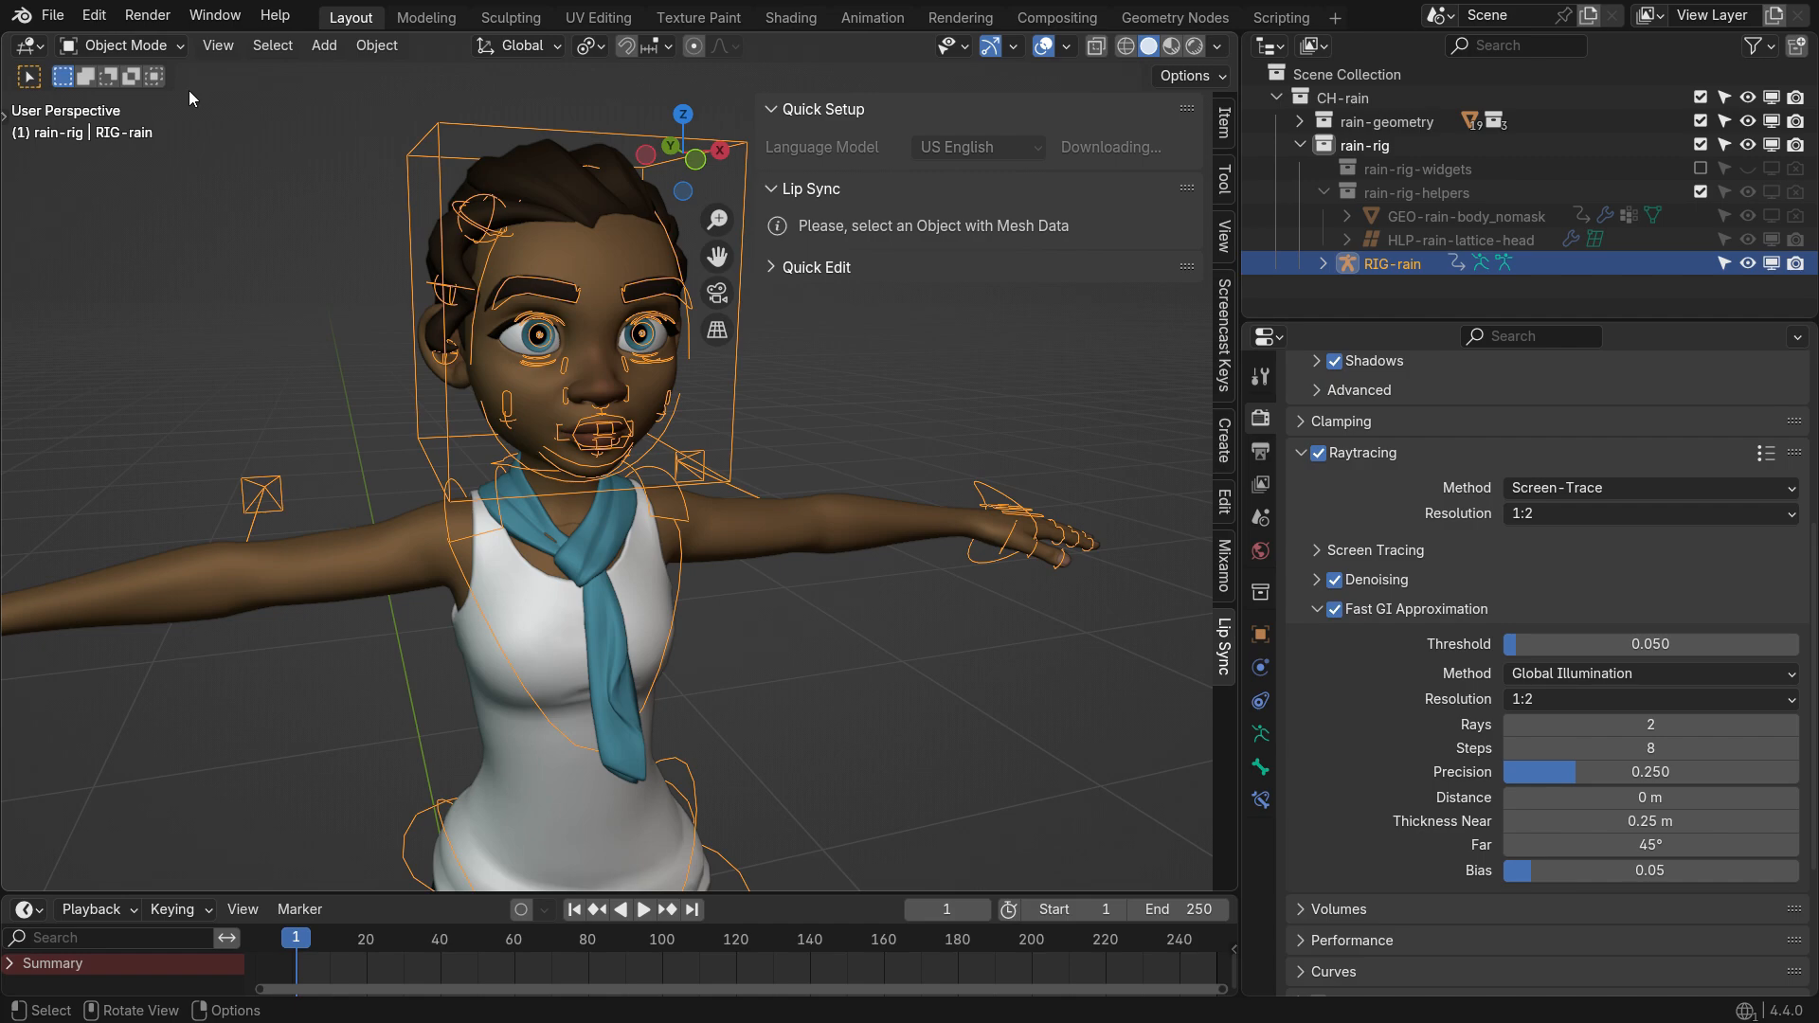
click(587, 269)
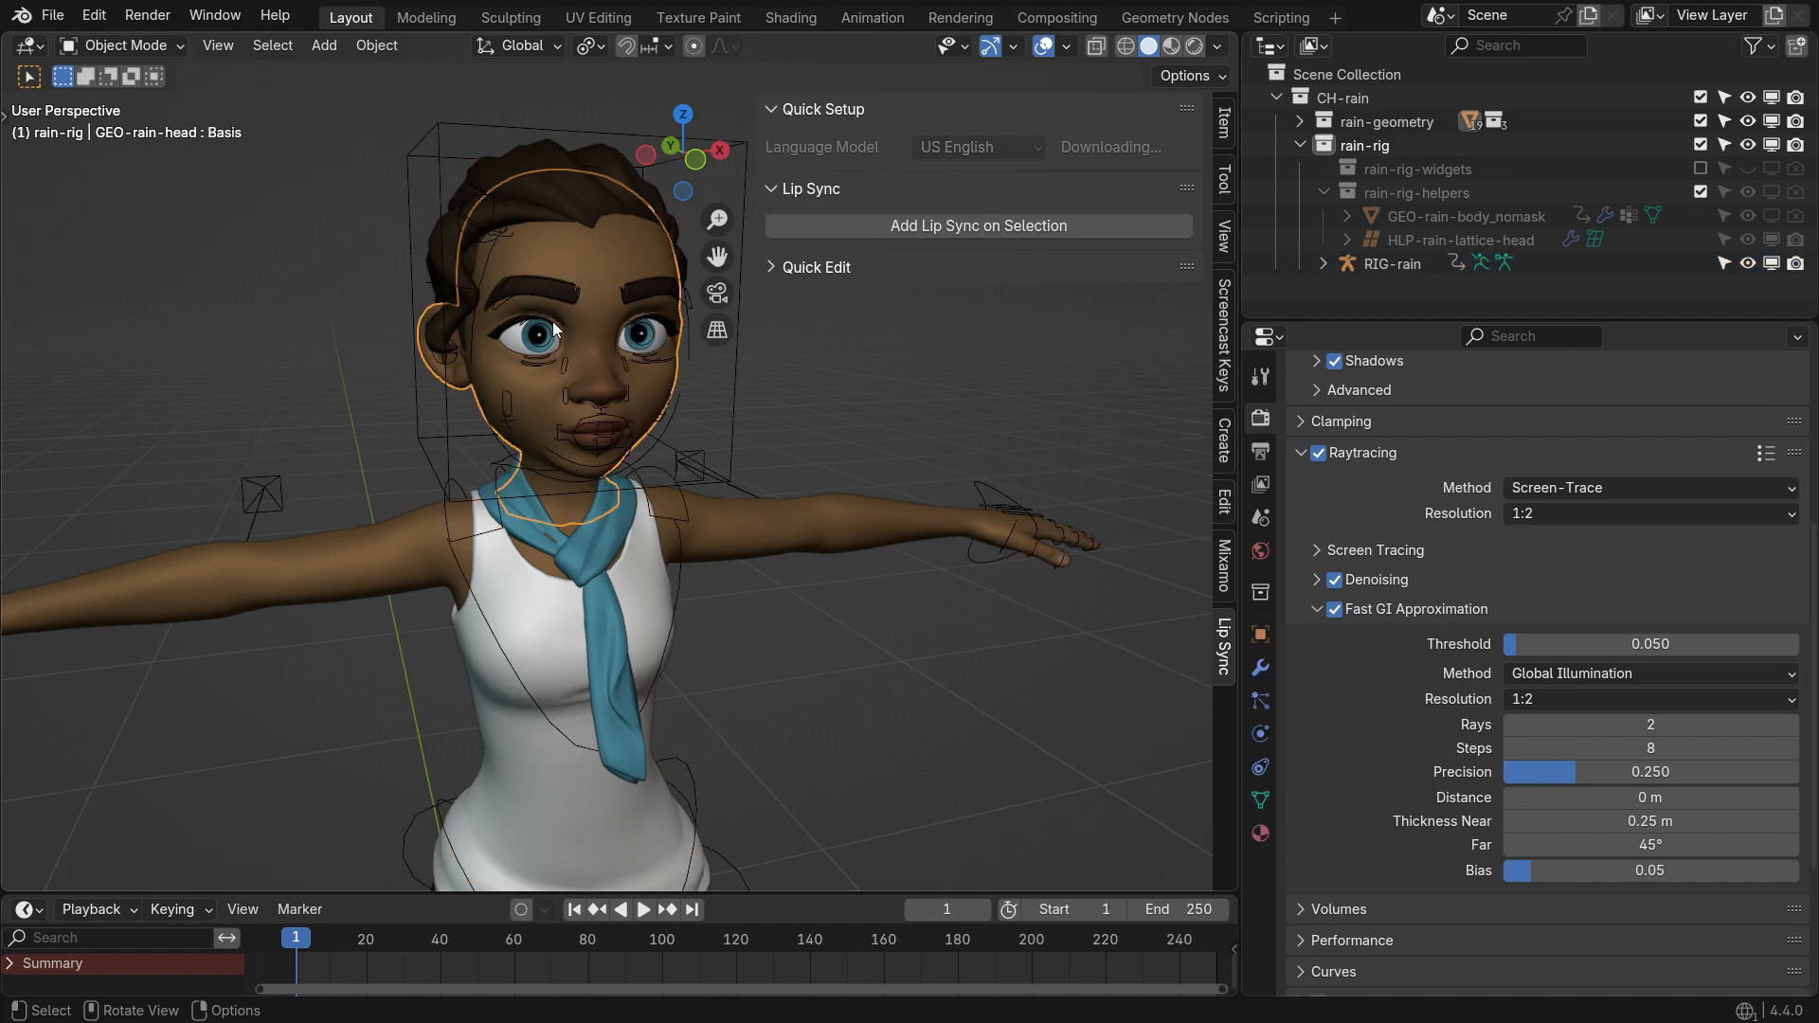
click(1094, 229)
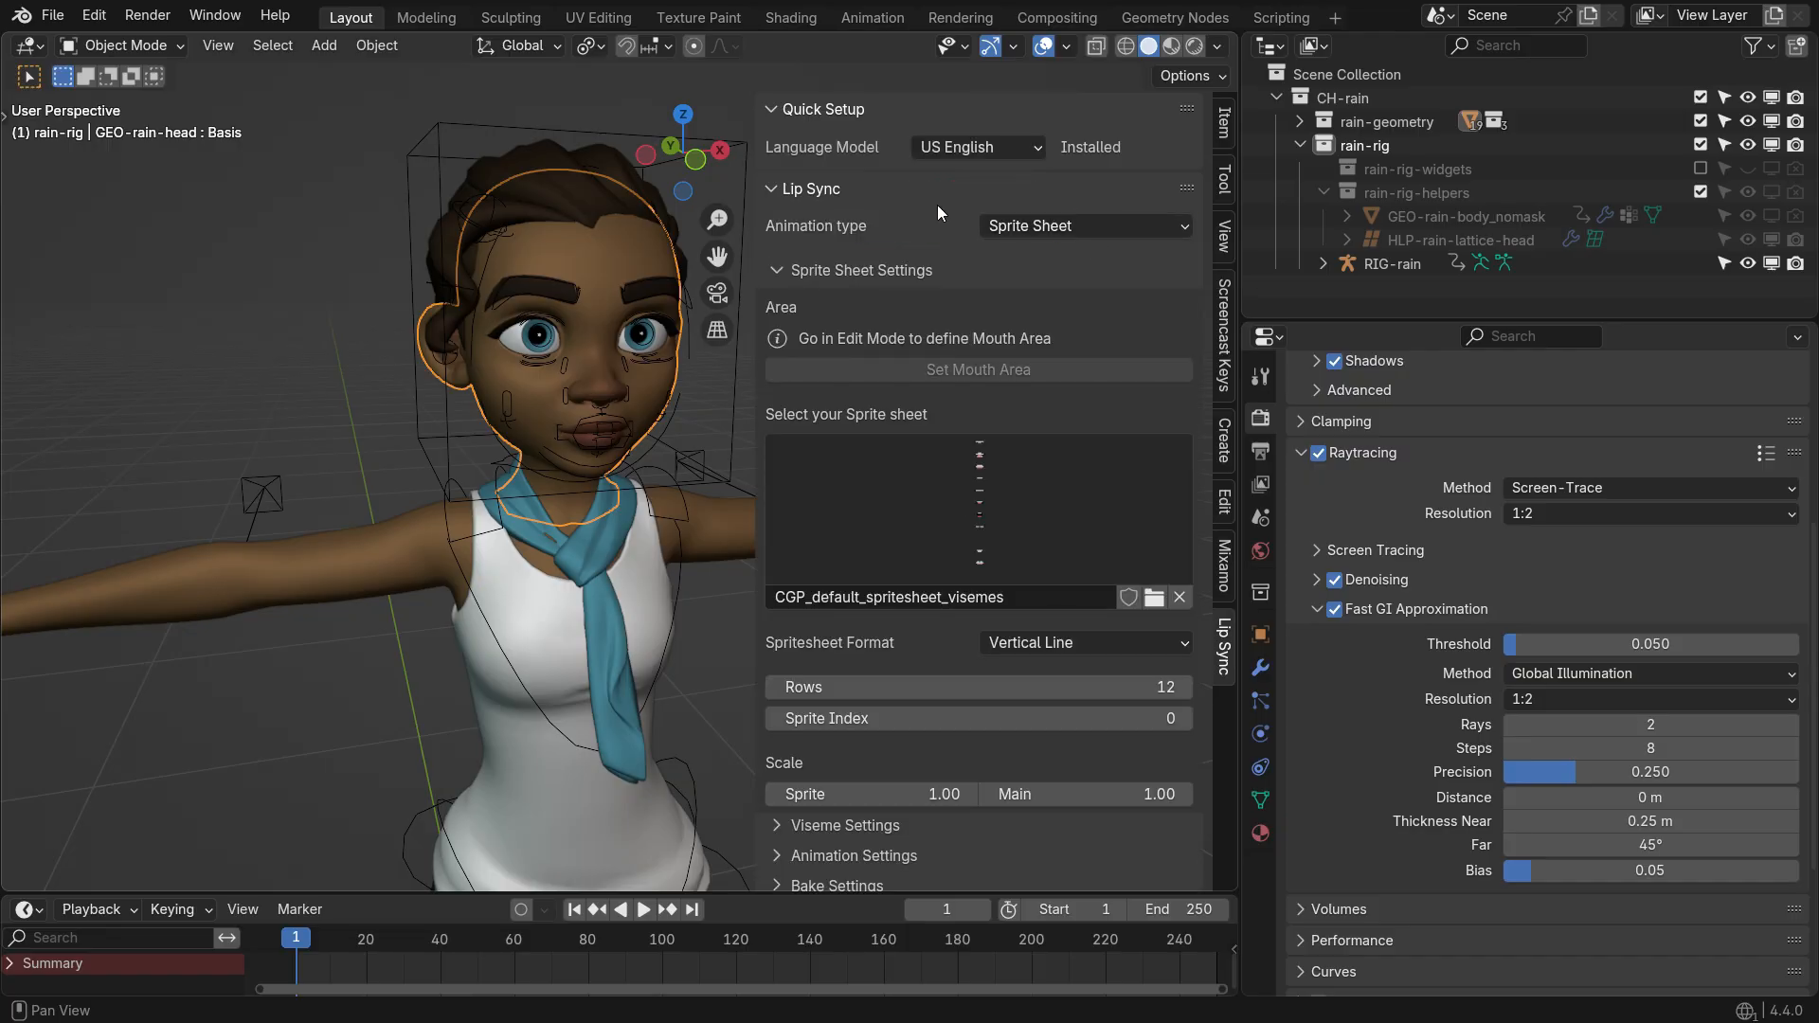
Set the lip sync animation type to Shape Keys and expand the Viseme Settings
click(1135, 224)
click(1137, 282)
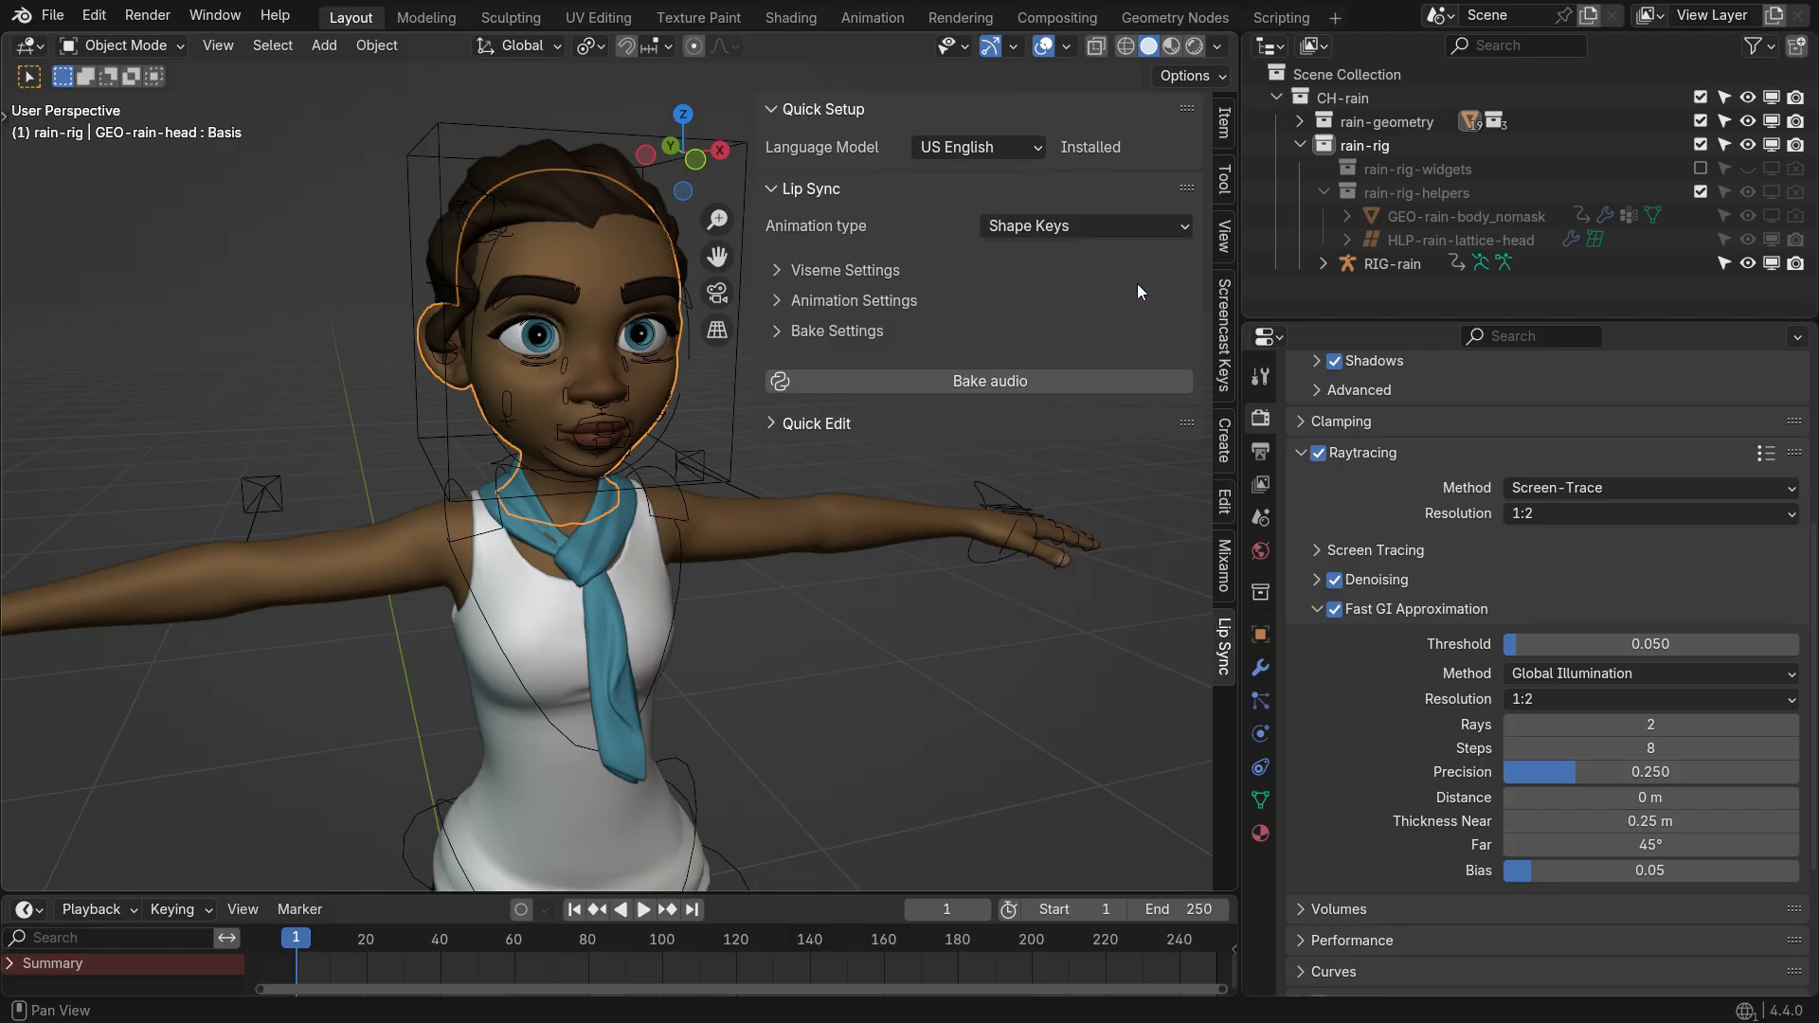
click(777, 272)
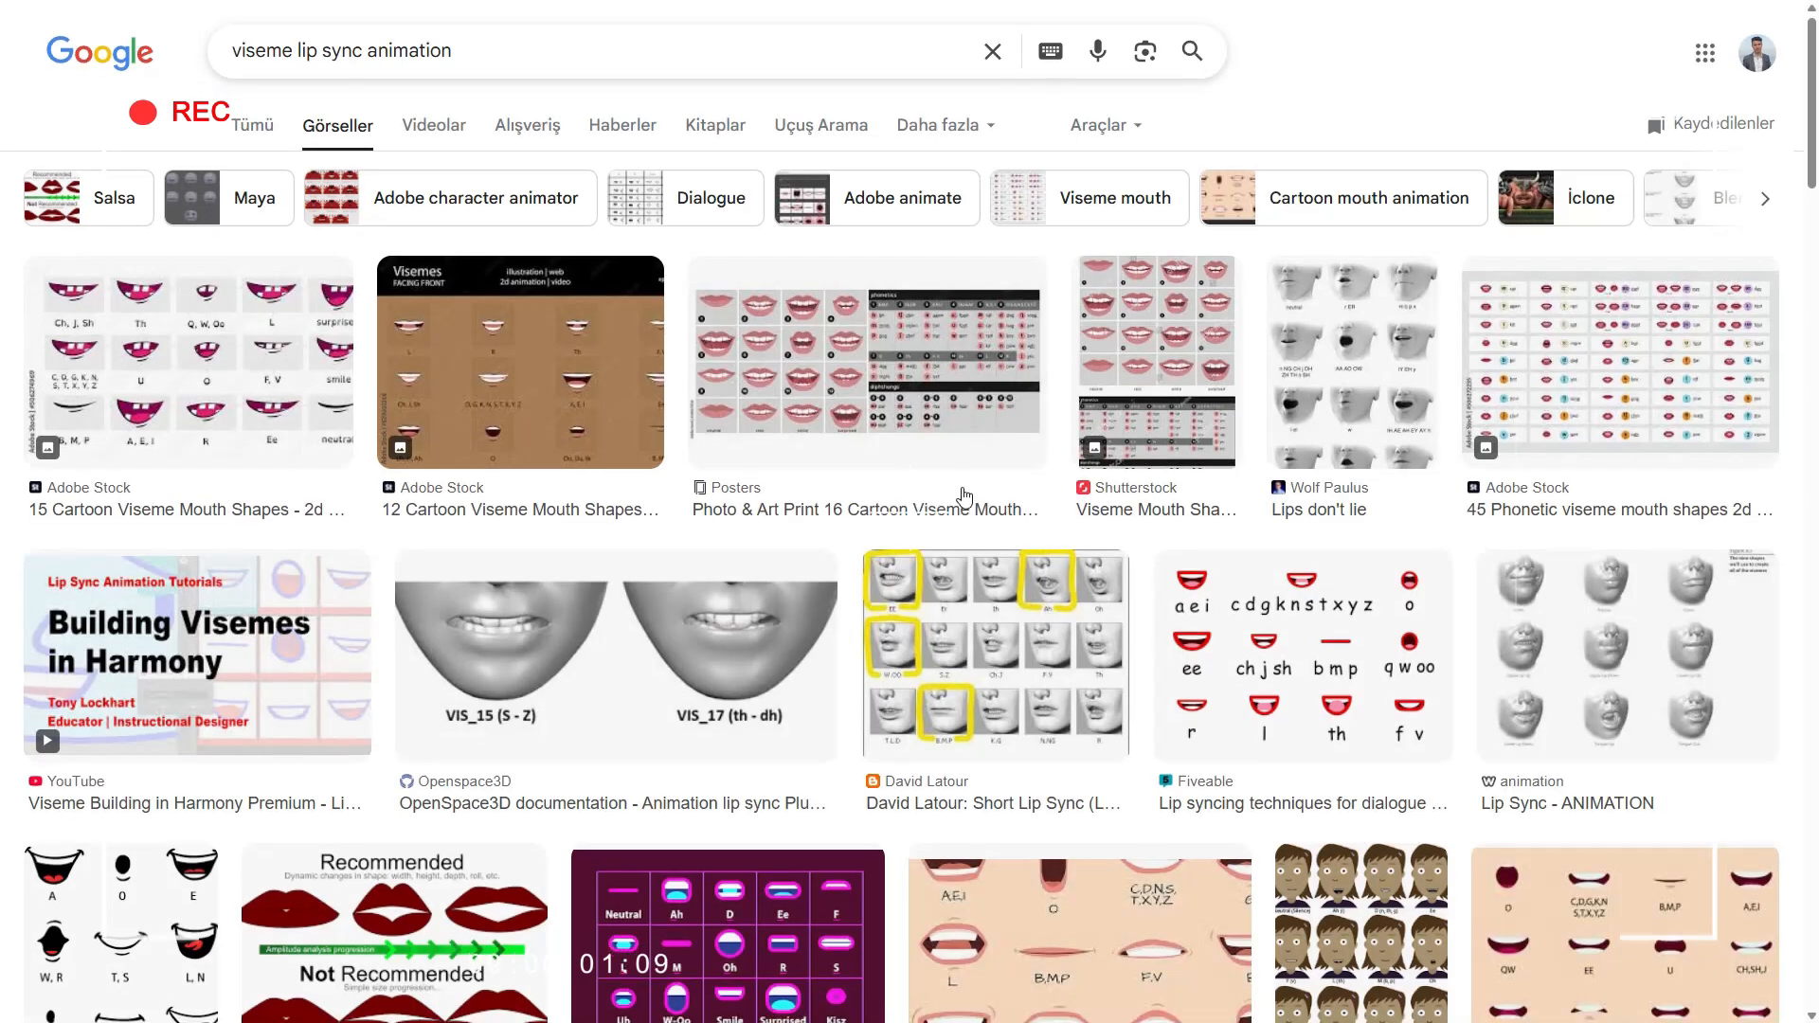
Switch to the browser and examine viseme mouth-shape references in the "viseme lip sync animation" image results, enlarging the iClone chart
scroll(976, 538, down, 4)
scroll(976, 538, down, 4)
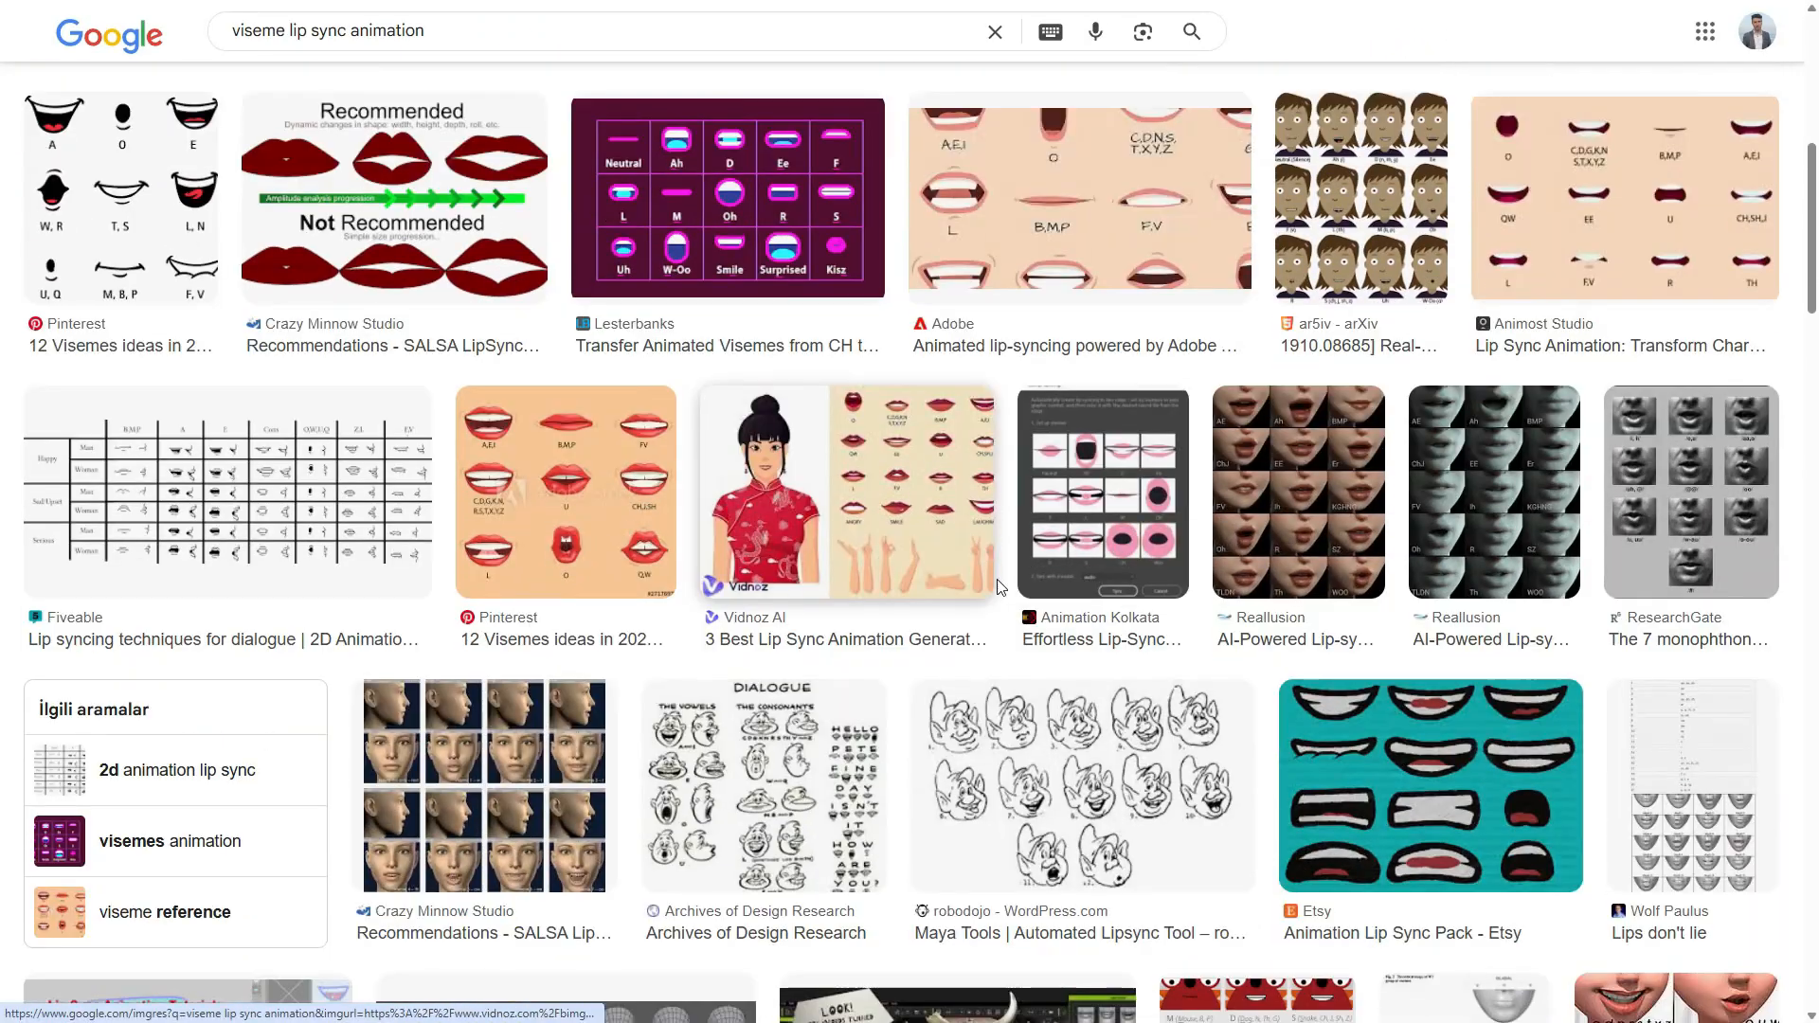
click(1319, 500)
scroll(1320, 500, down, 5)
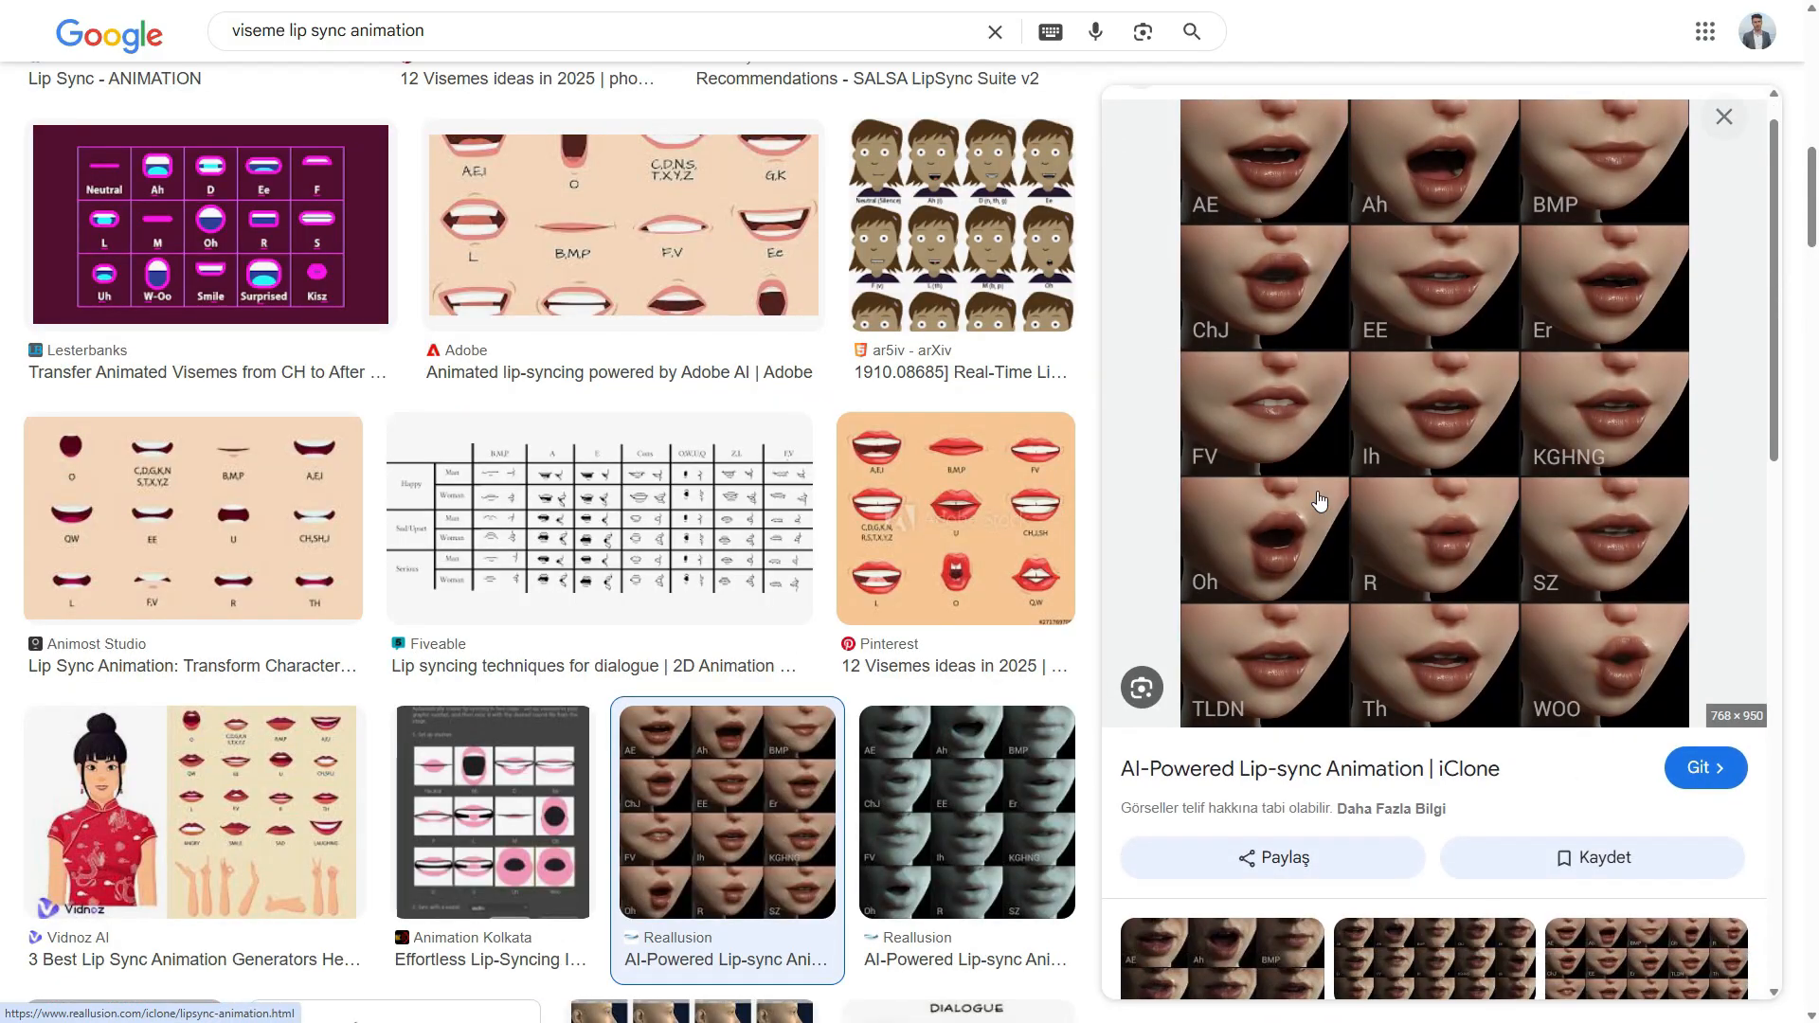
click(1260, 588)
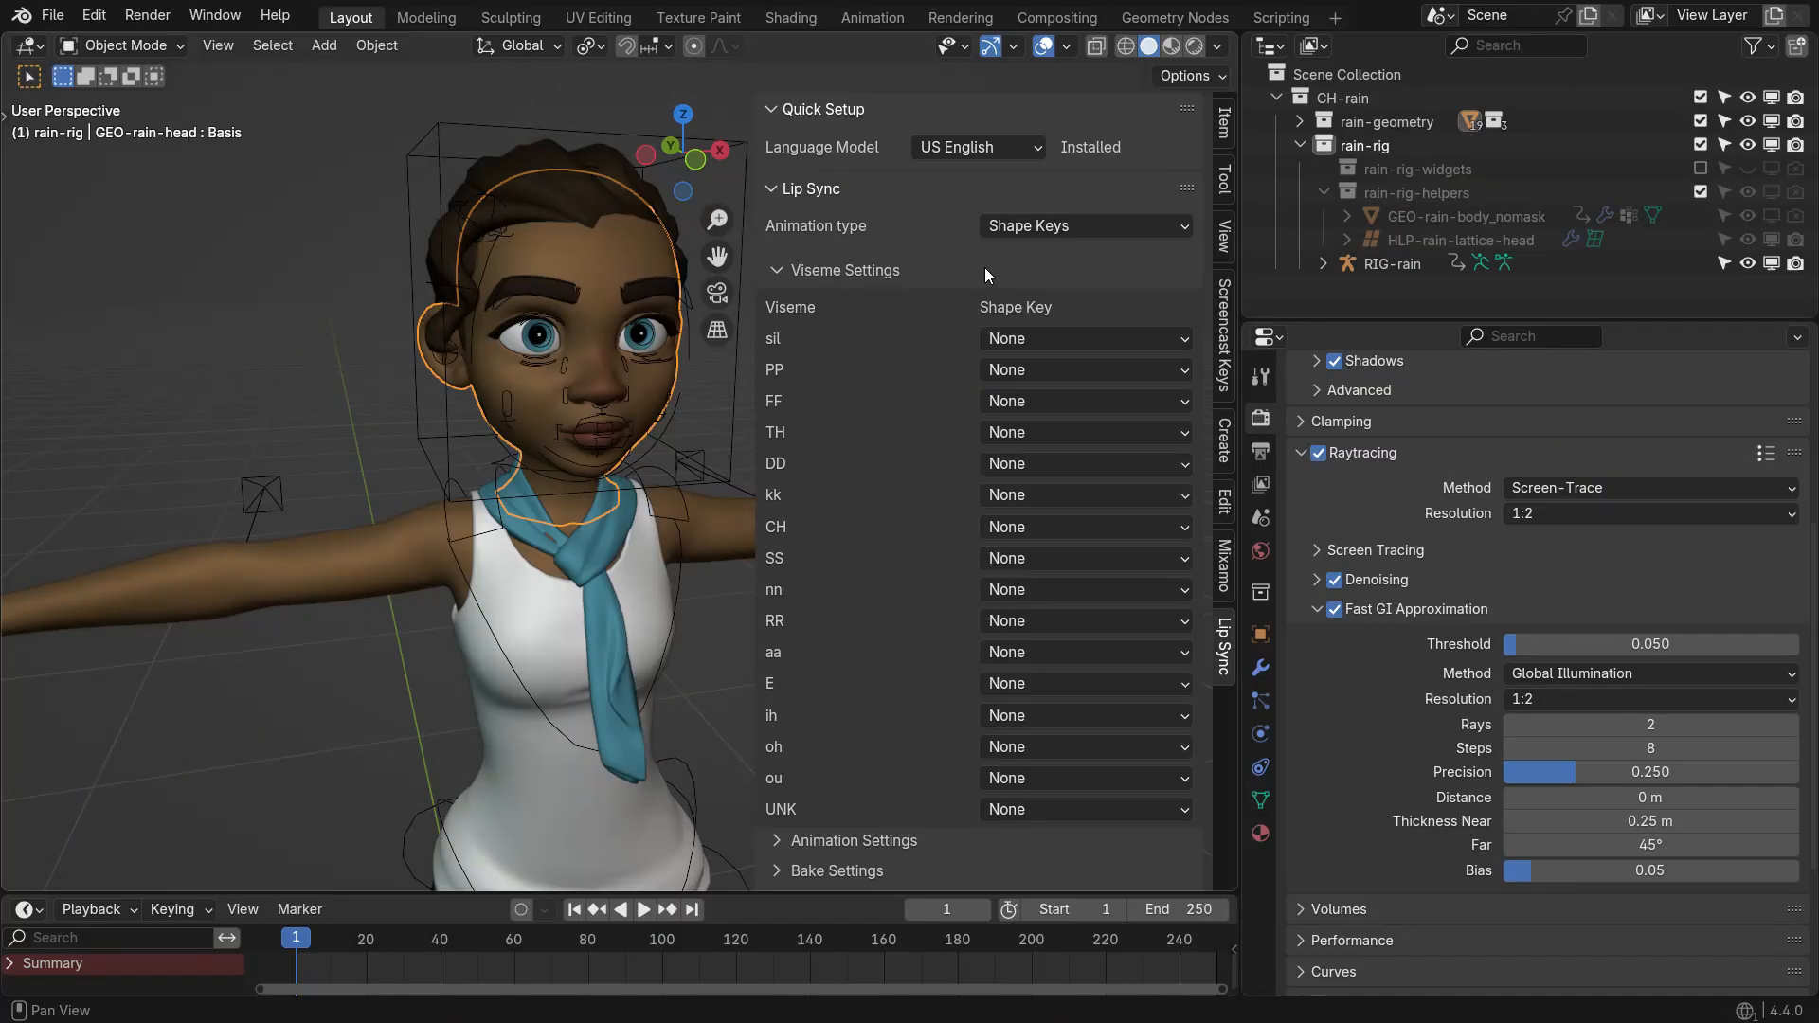
Back in Blender, add a shape key named "sil" to the end of the head mesh's shape key list
click(1261, 802)
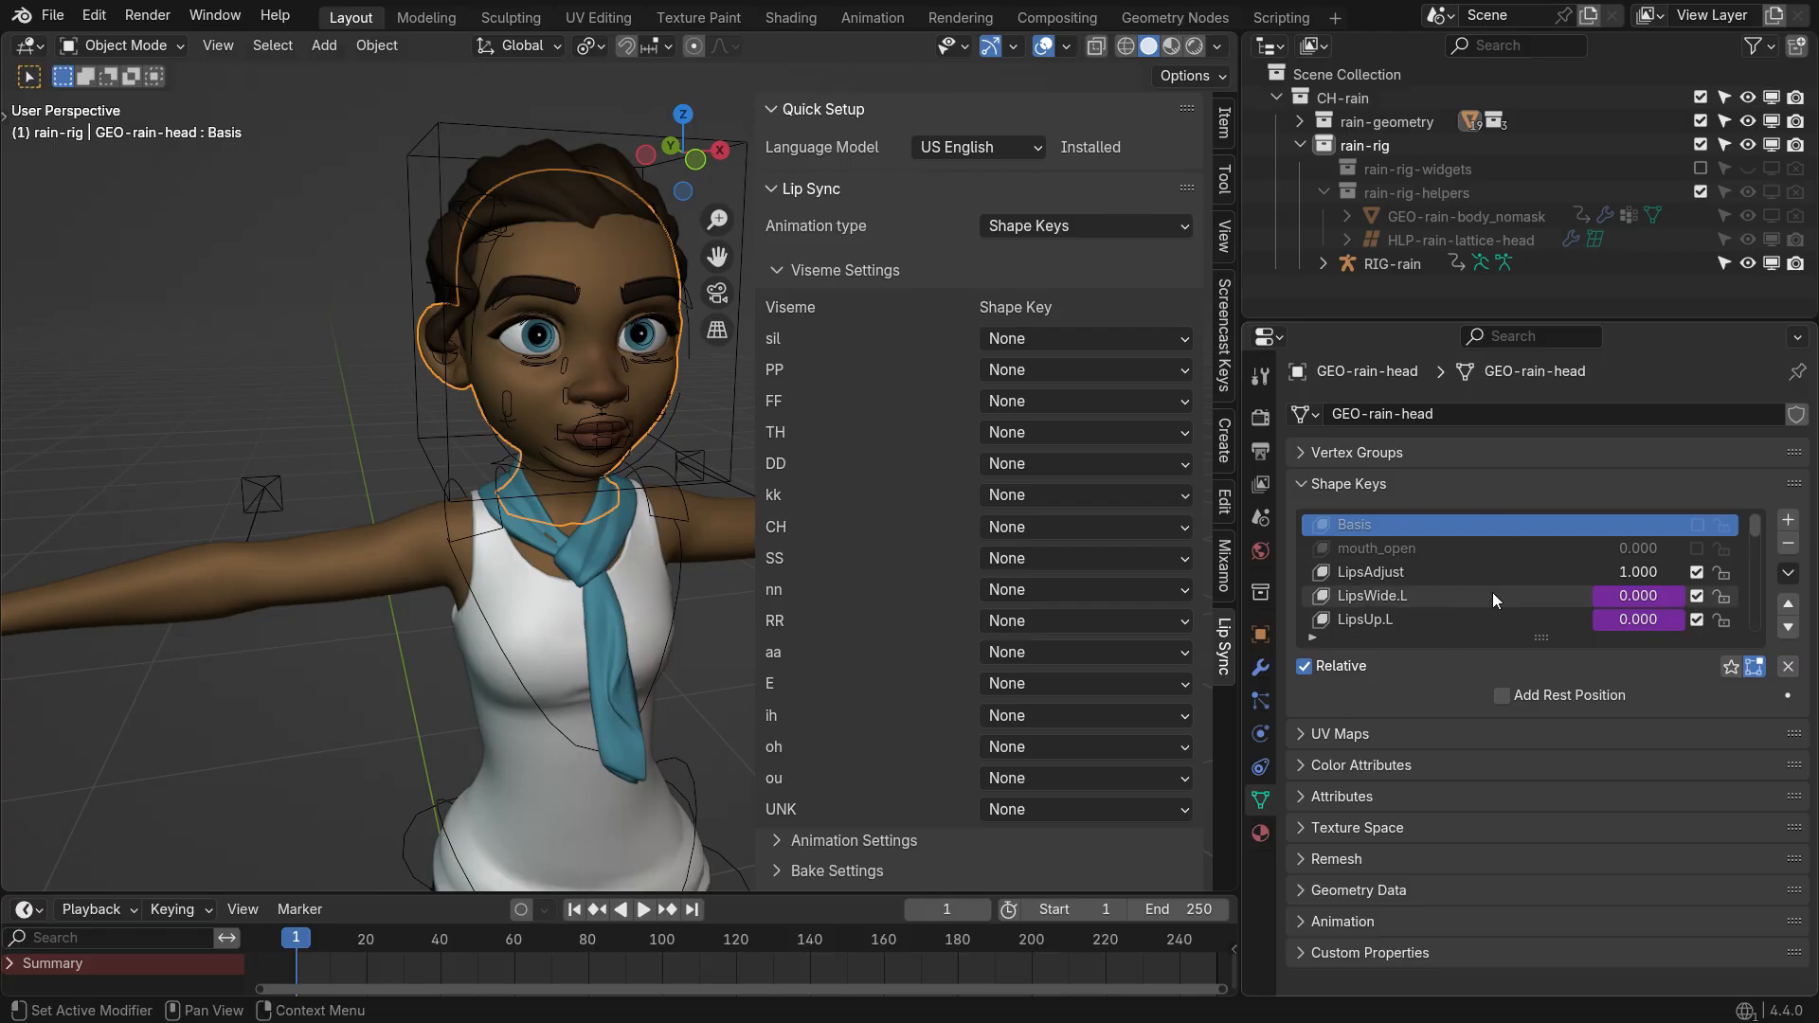
scroll(1488, 595, down, 2)
scroll(1496, 590, down, 10)
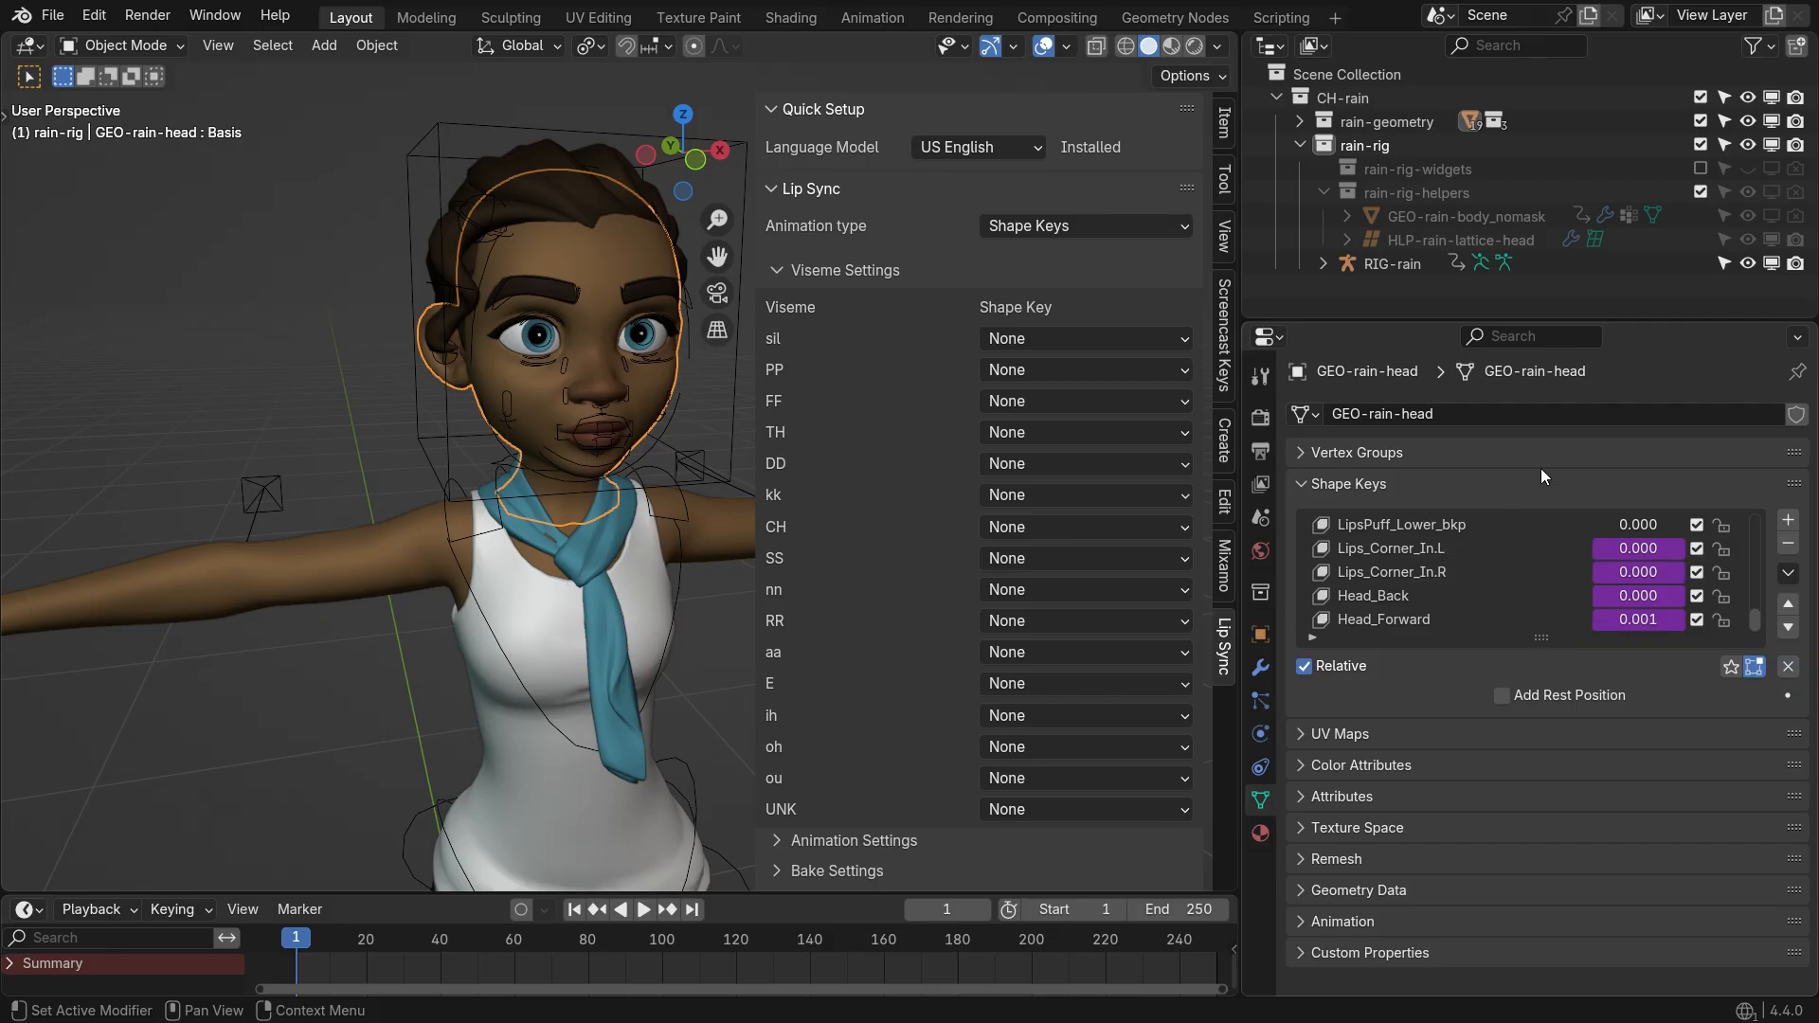
click(1787, 518)
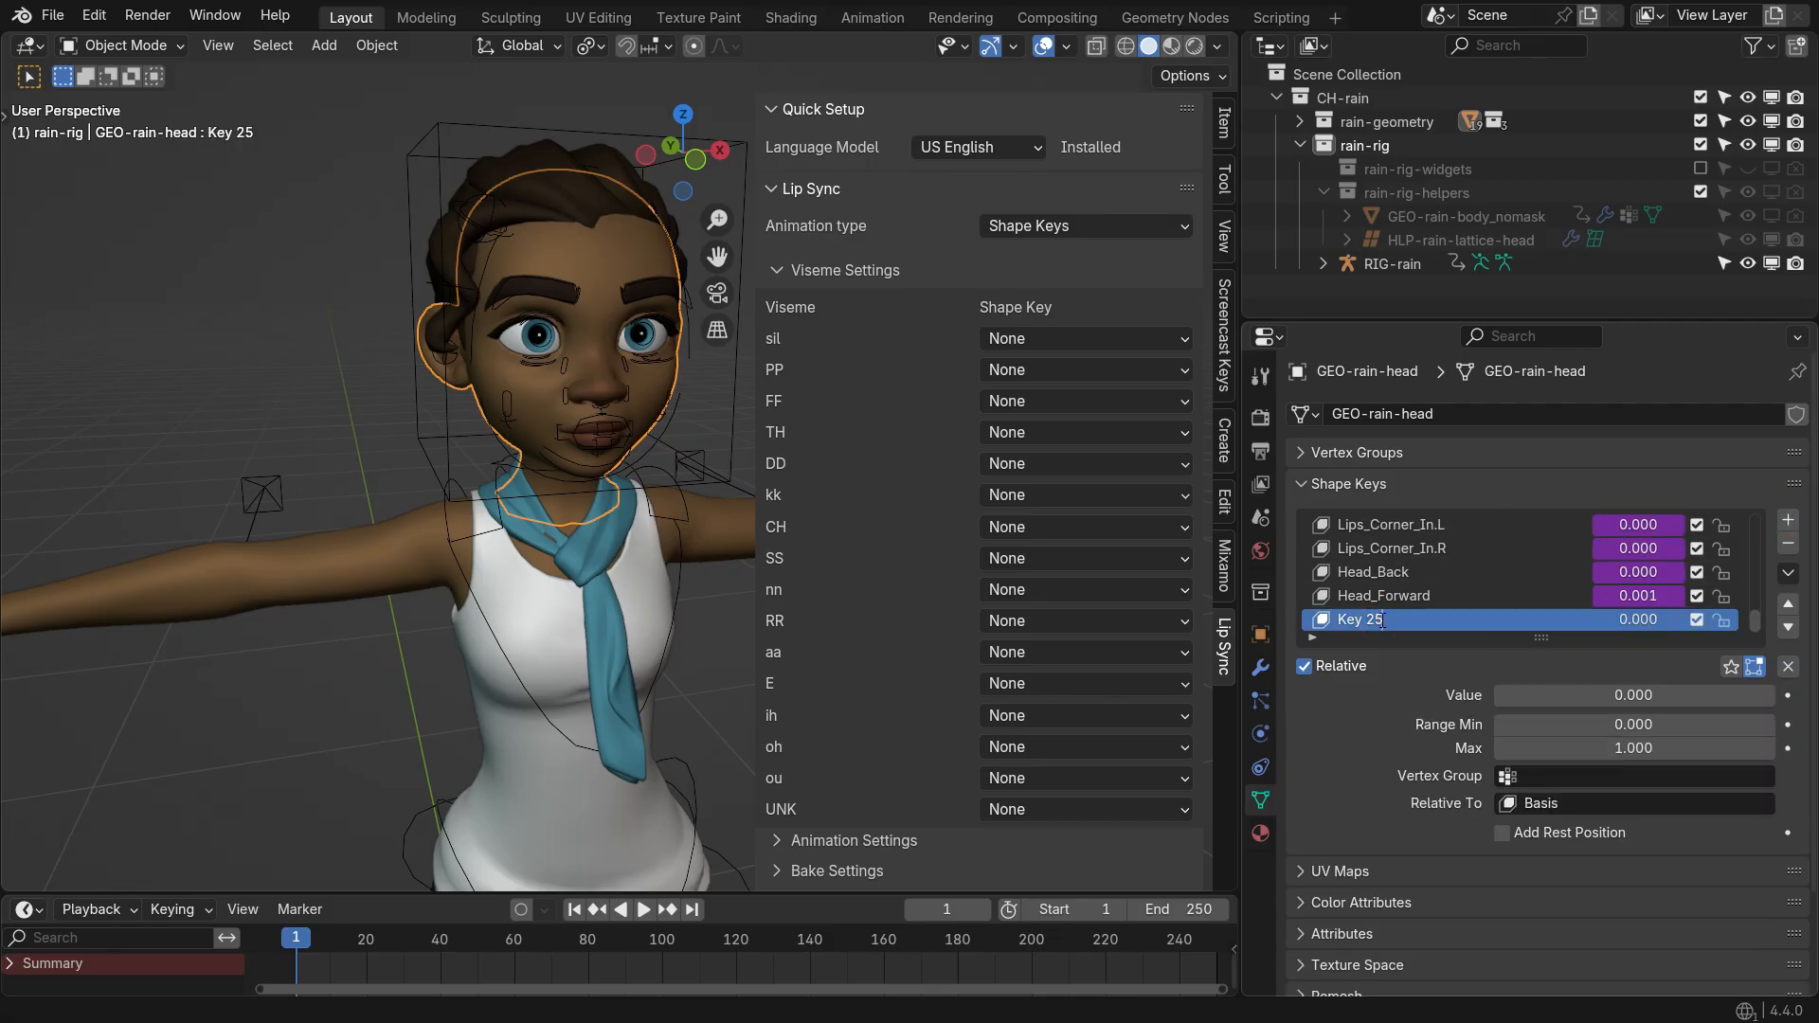
key(Return)
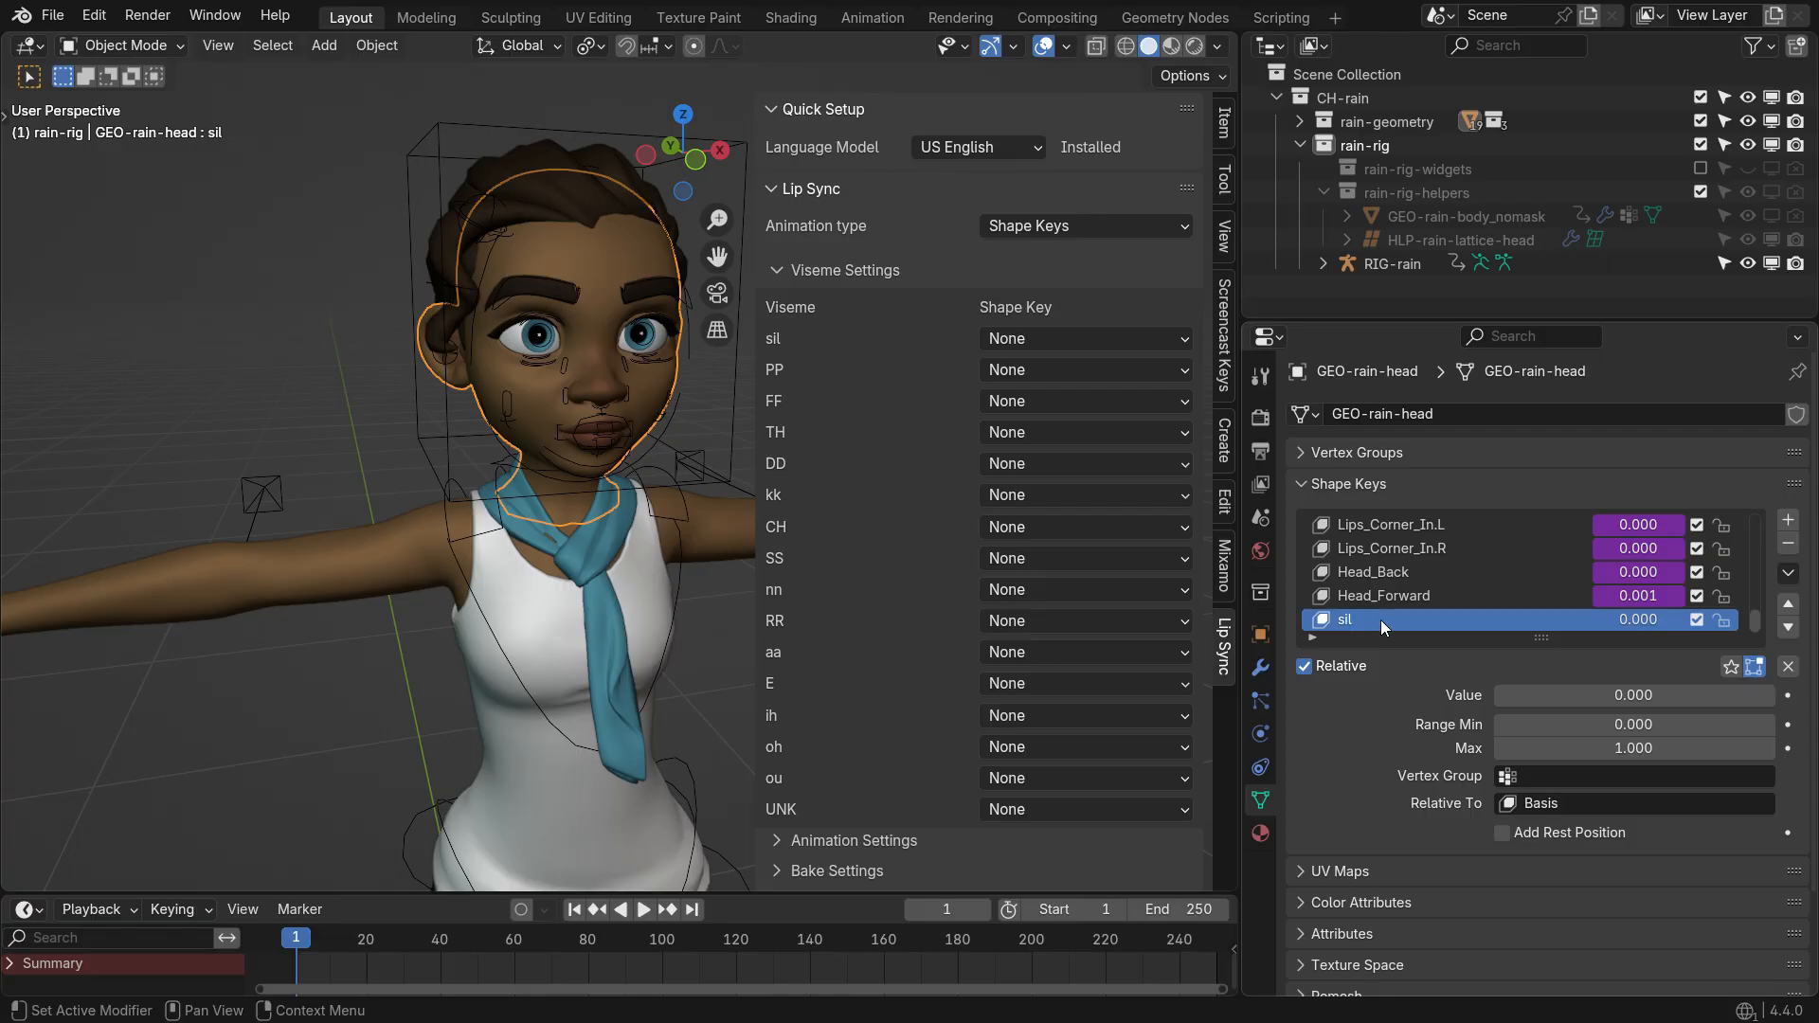
Set the sil shape key's value to 1.000 and assign it to the sil viseme
drag(1573, 695, 1773, 695)
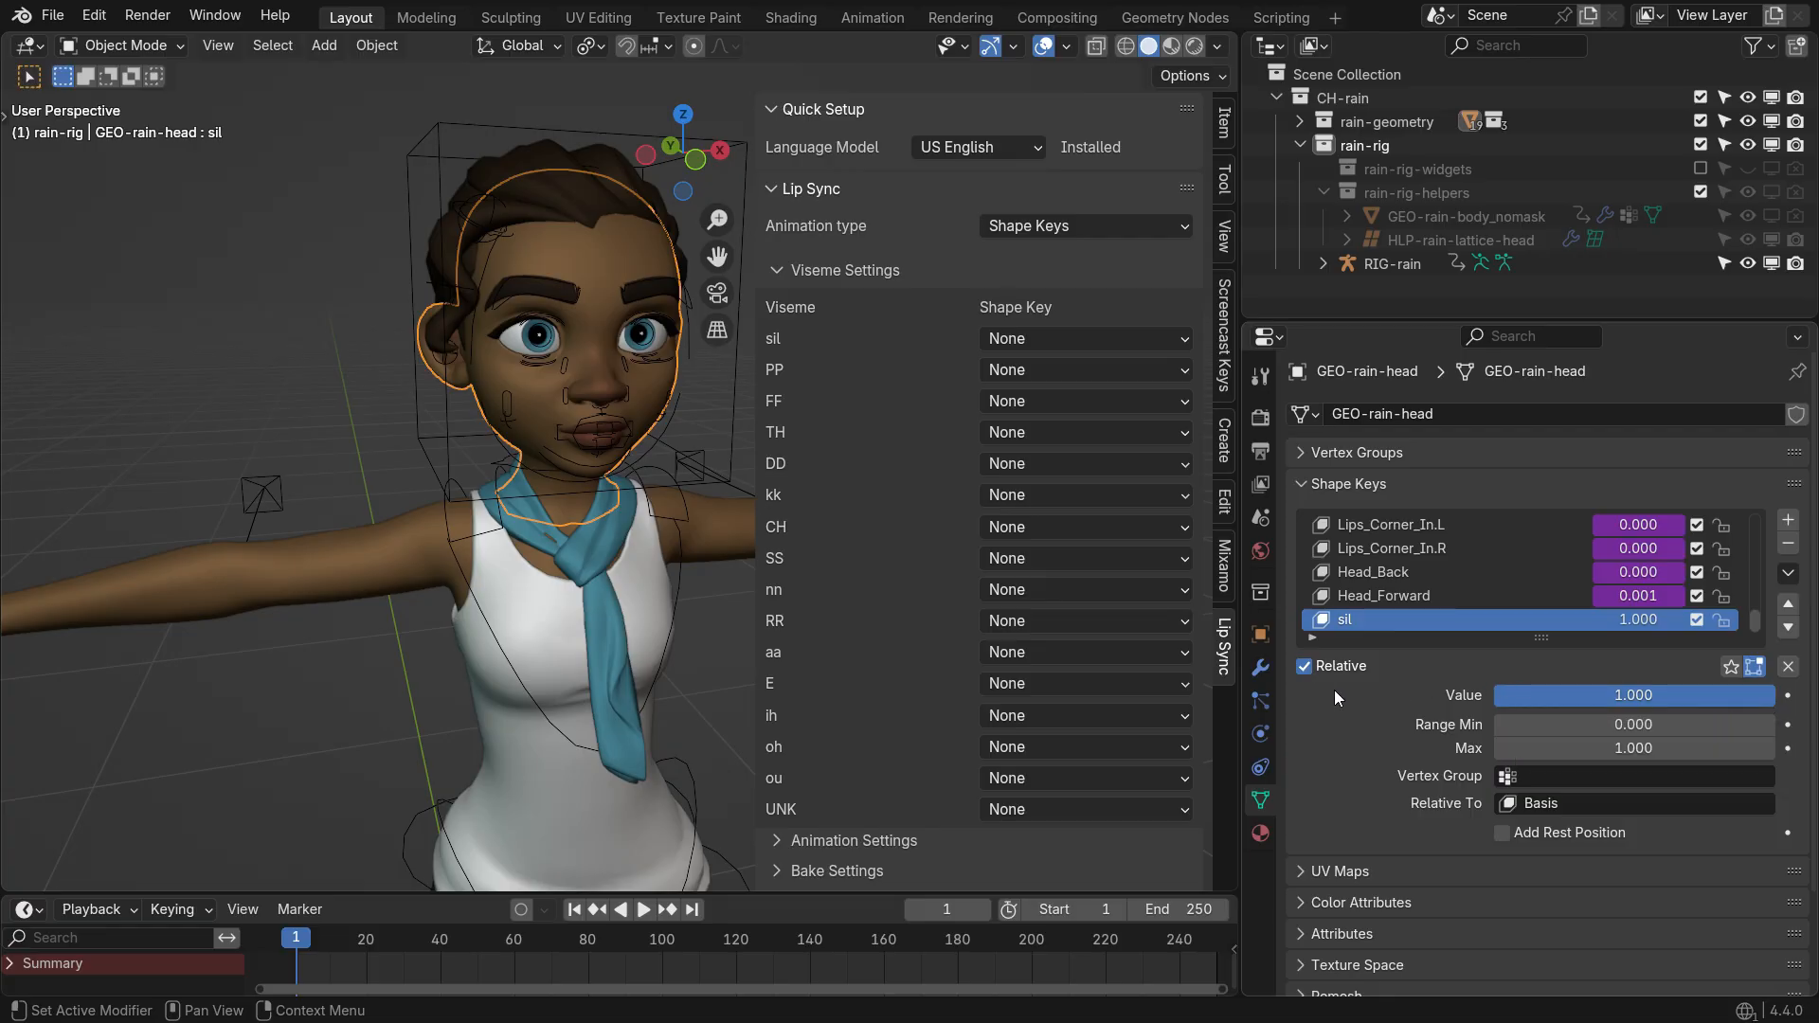
click(1048, 338)
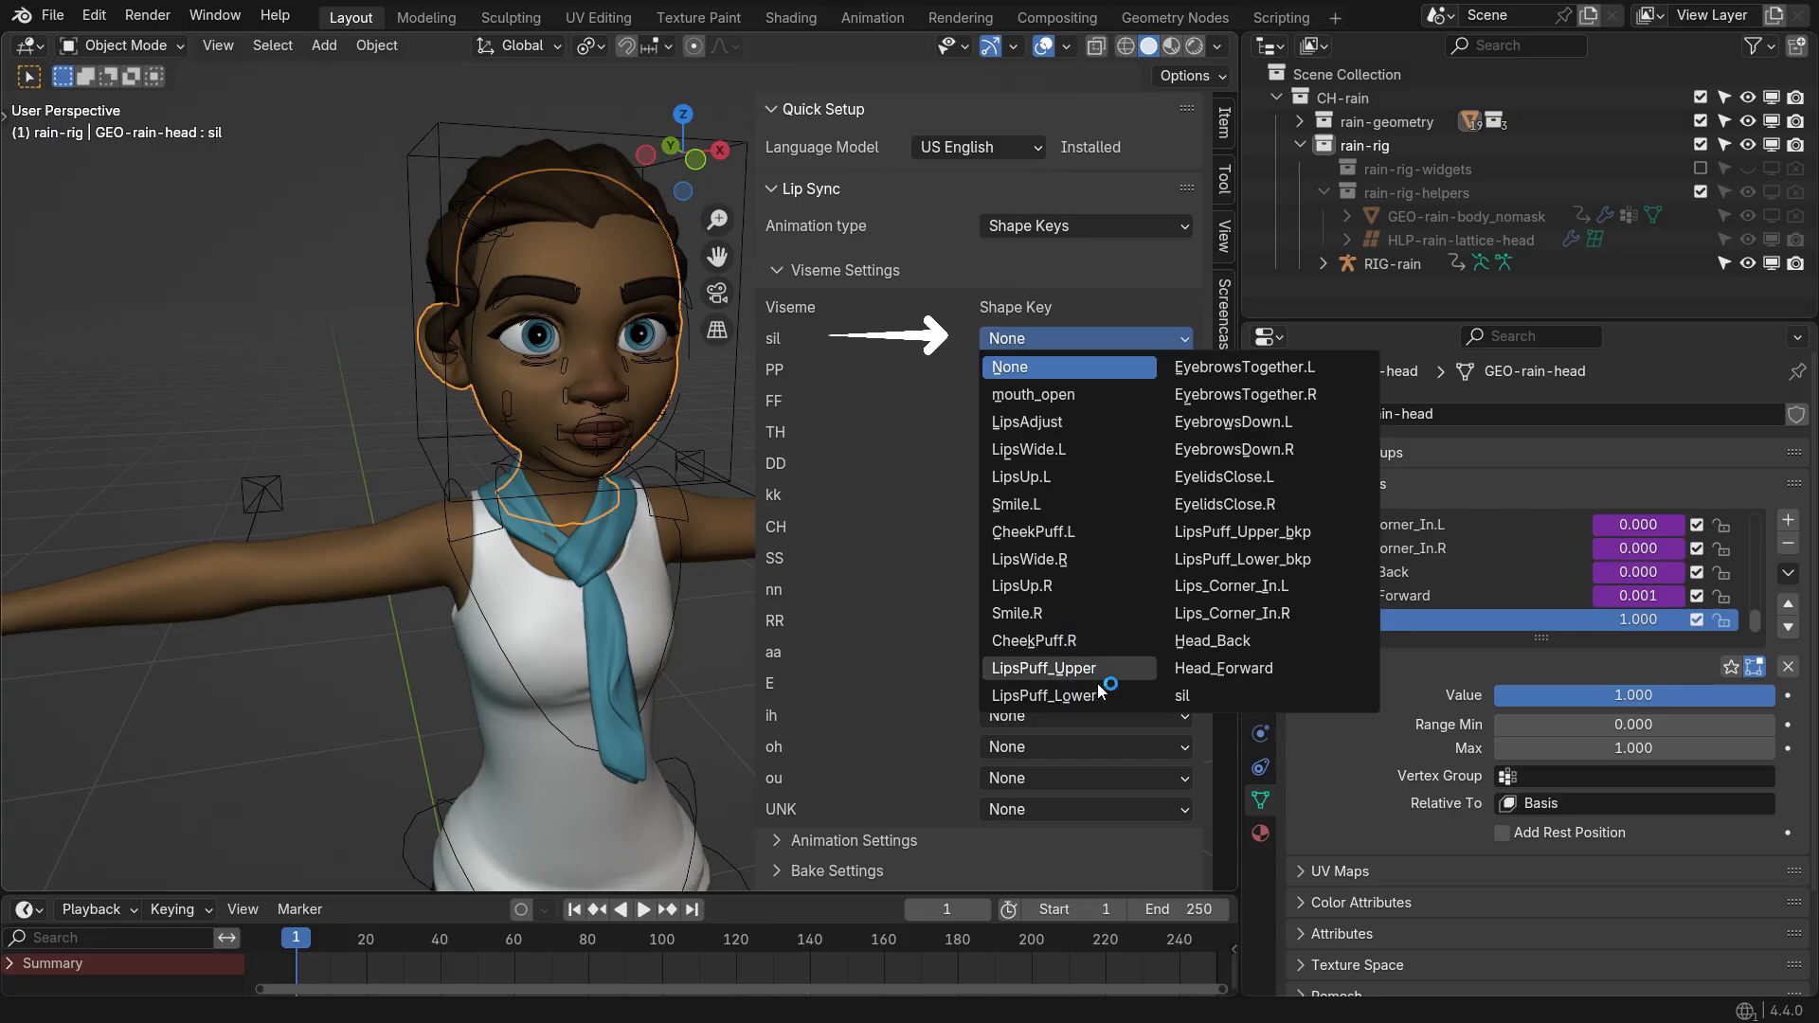
click(1281, 695)
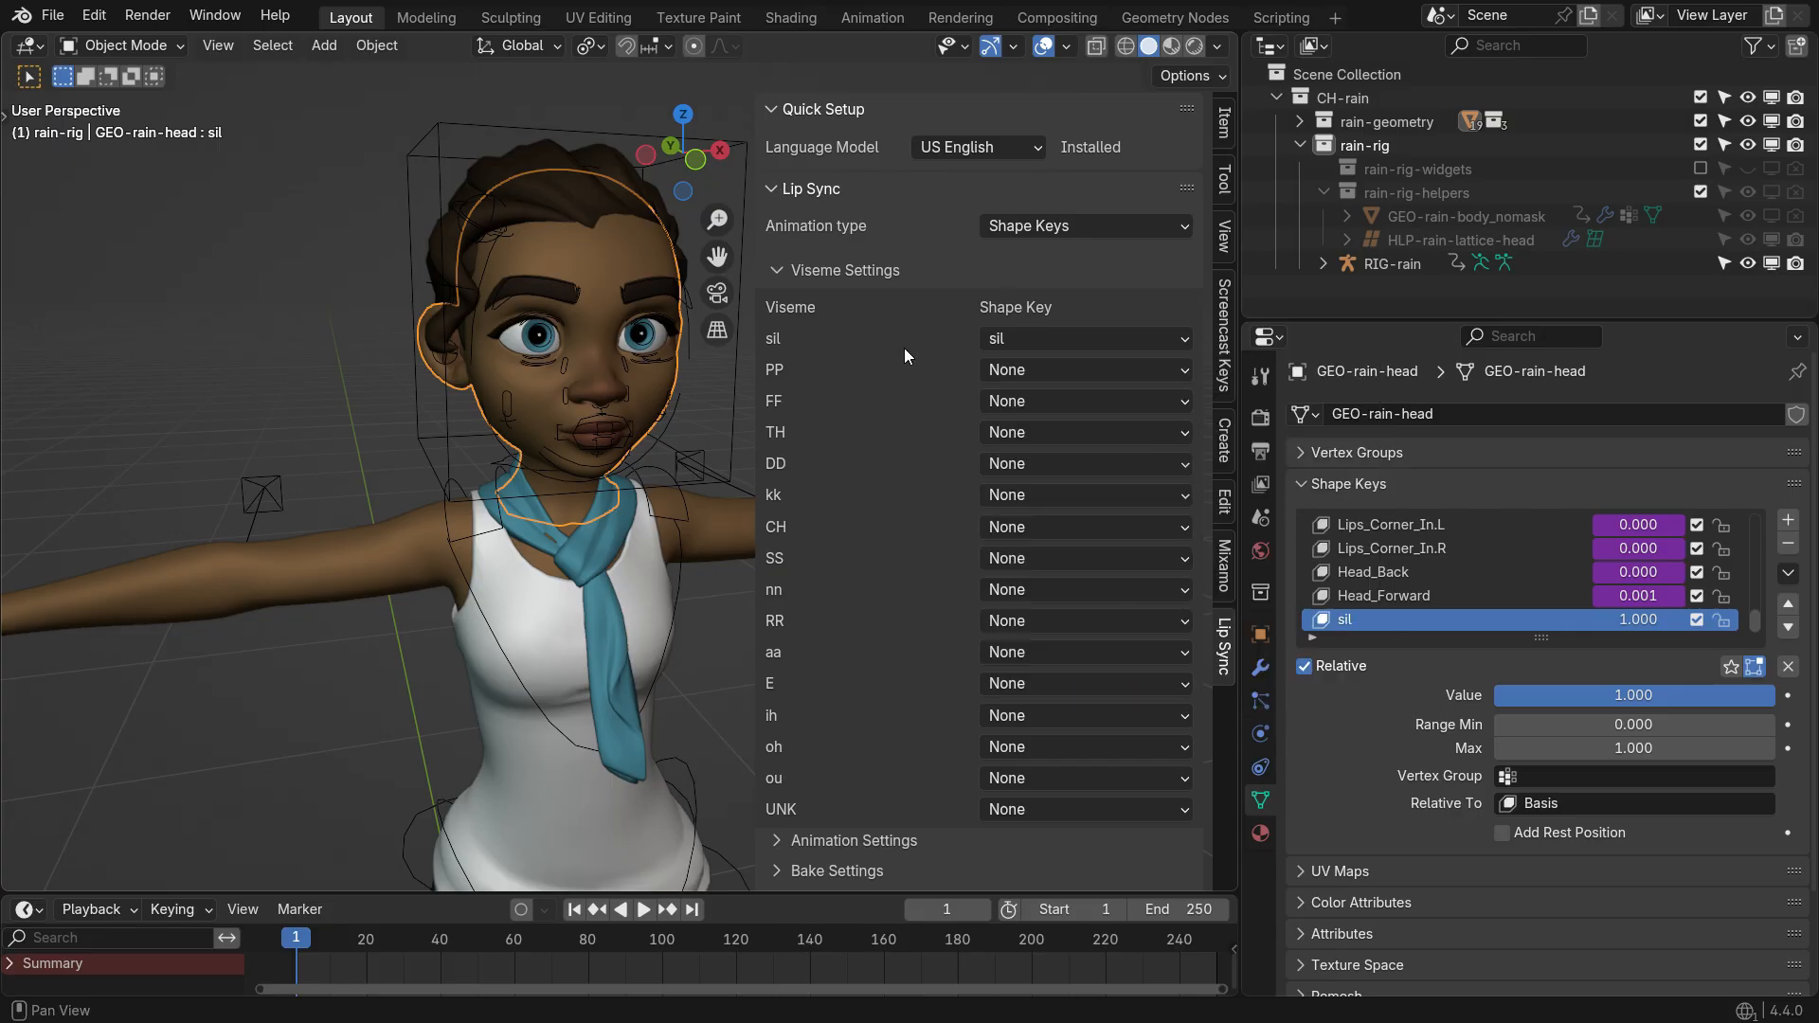
Add a shape key named "PP" to the head mesh and set its value to 1.000
click(1786, 520)
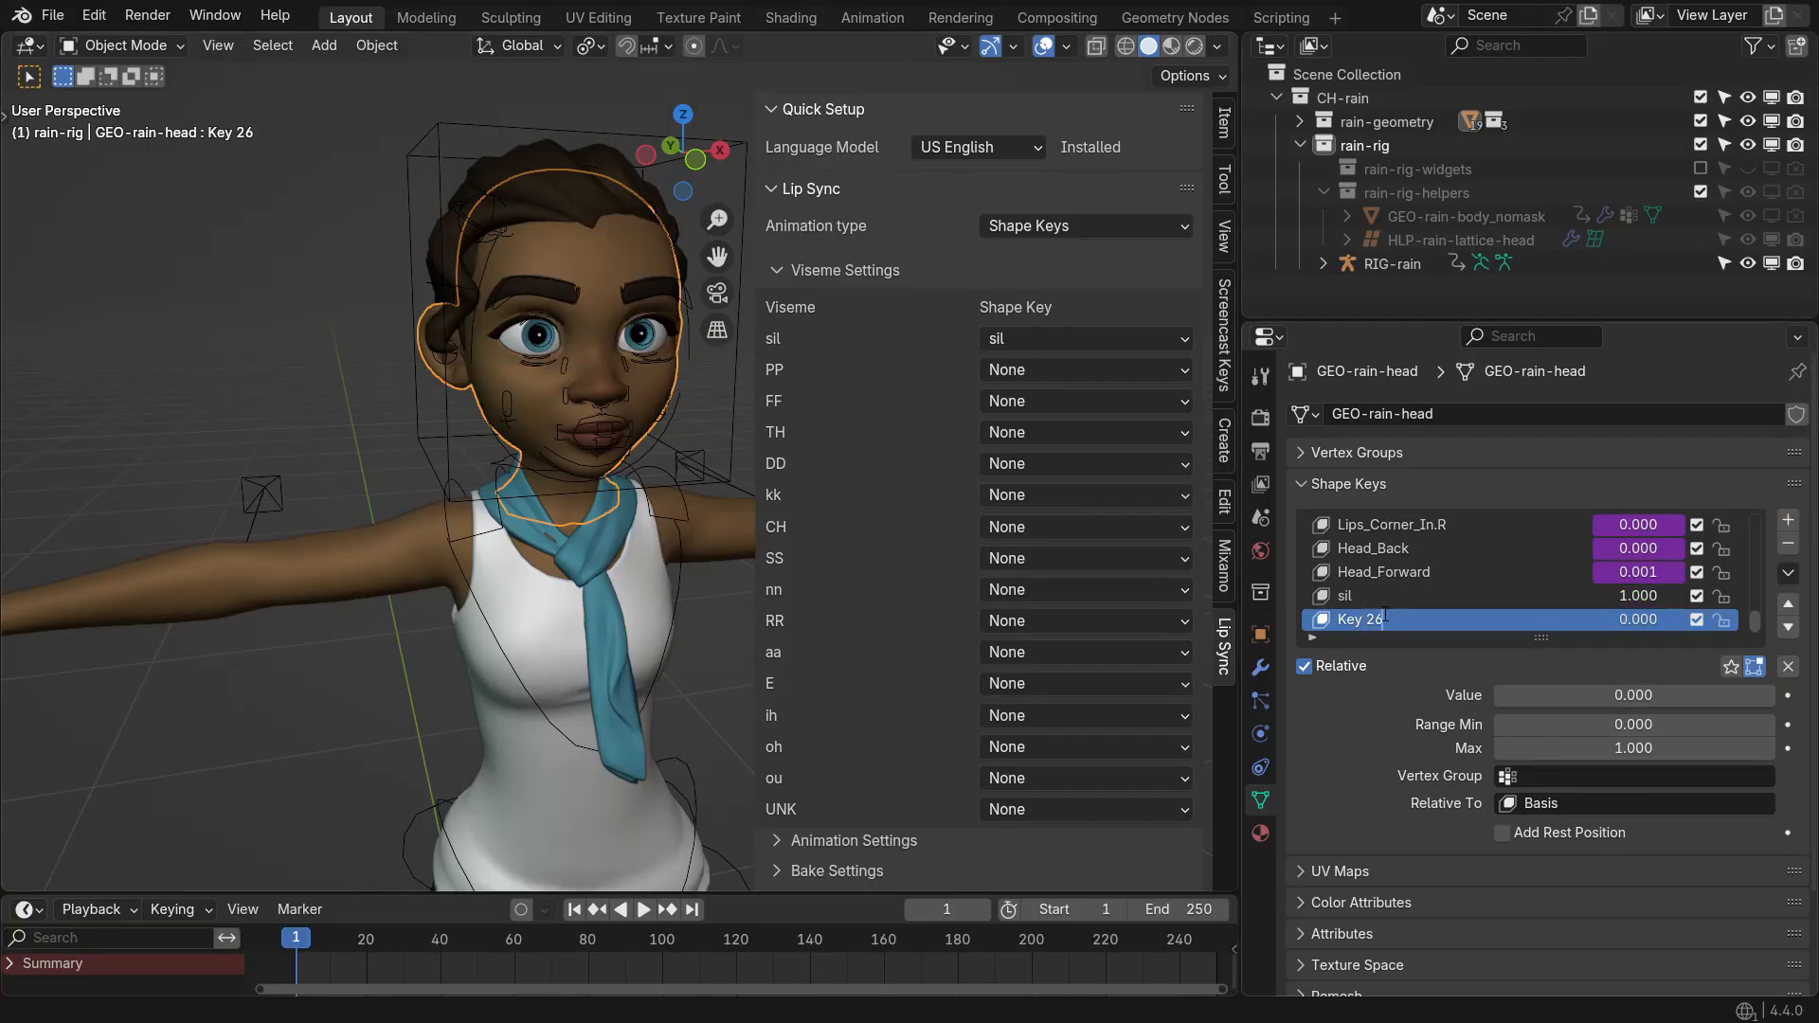
key(Return)
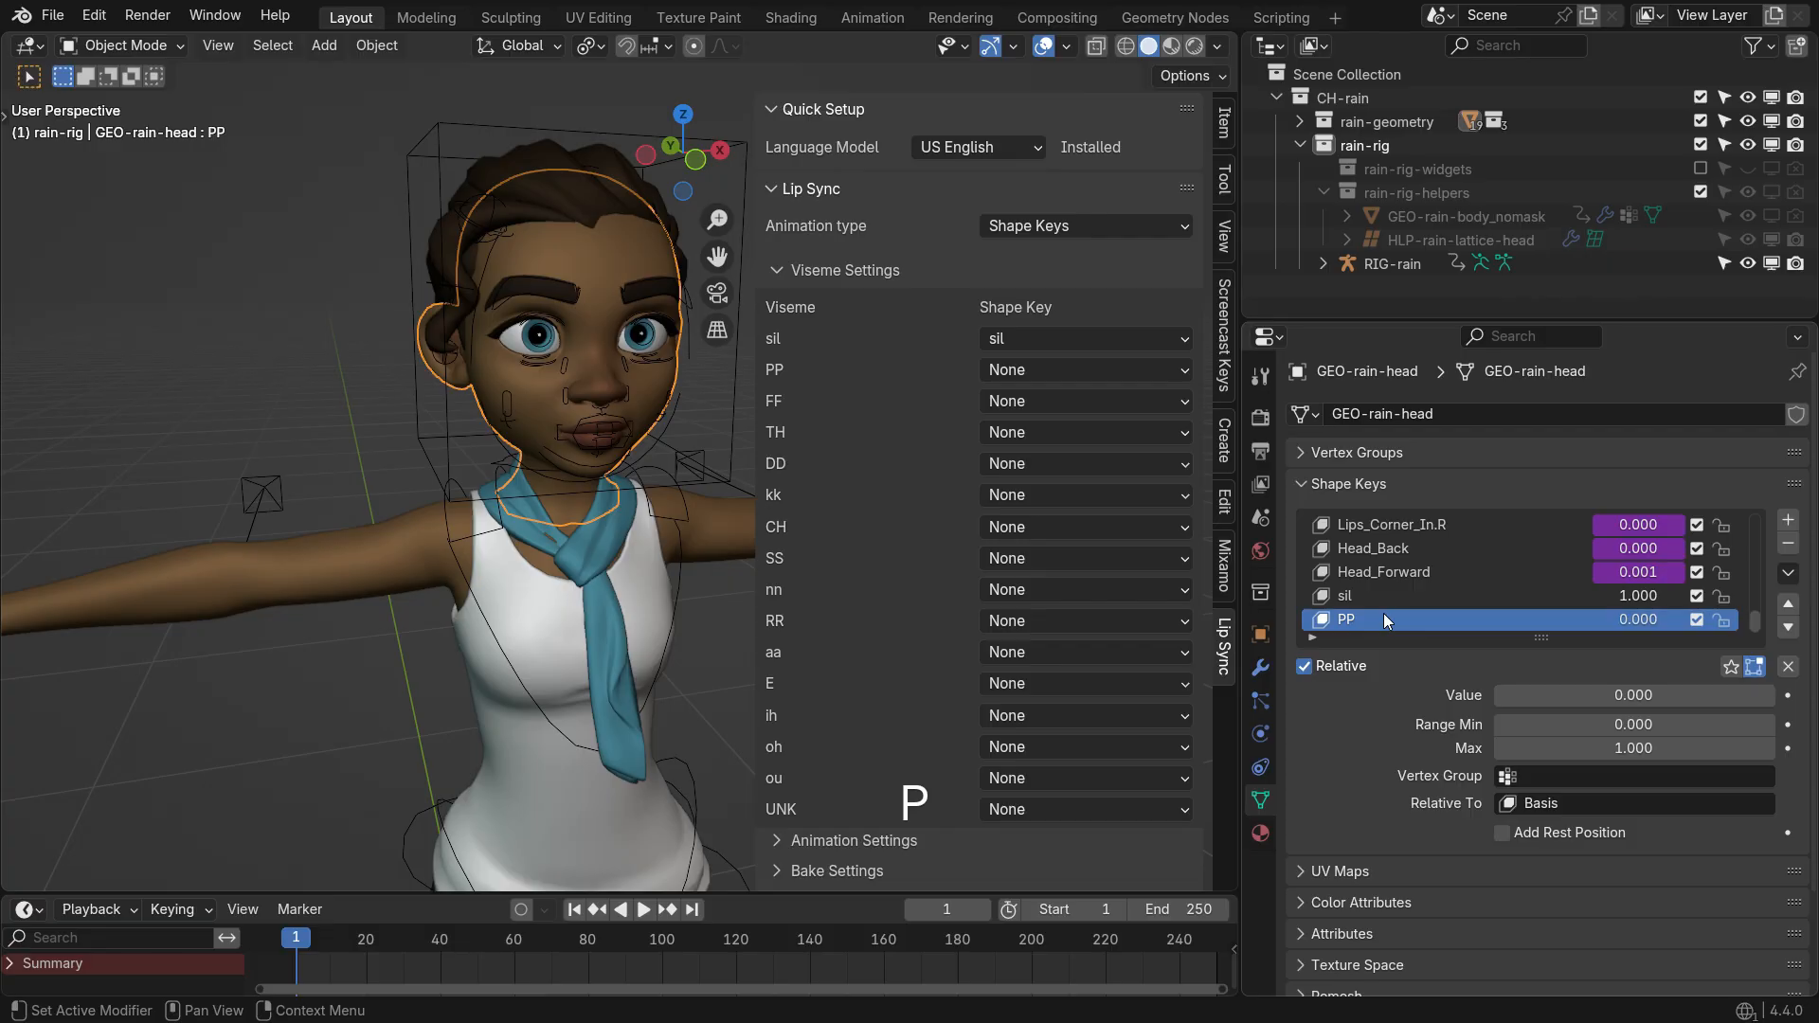
drag(1510, 690, 1779, 703)
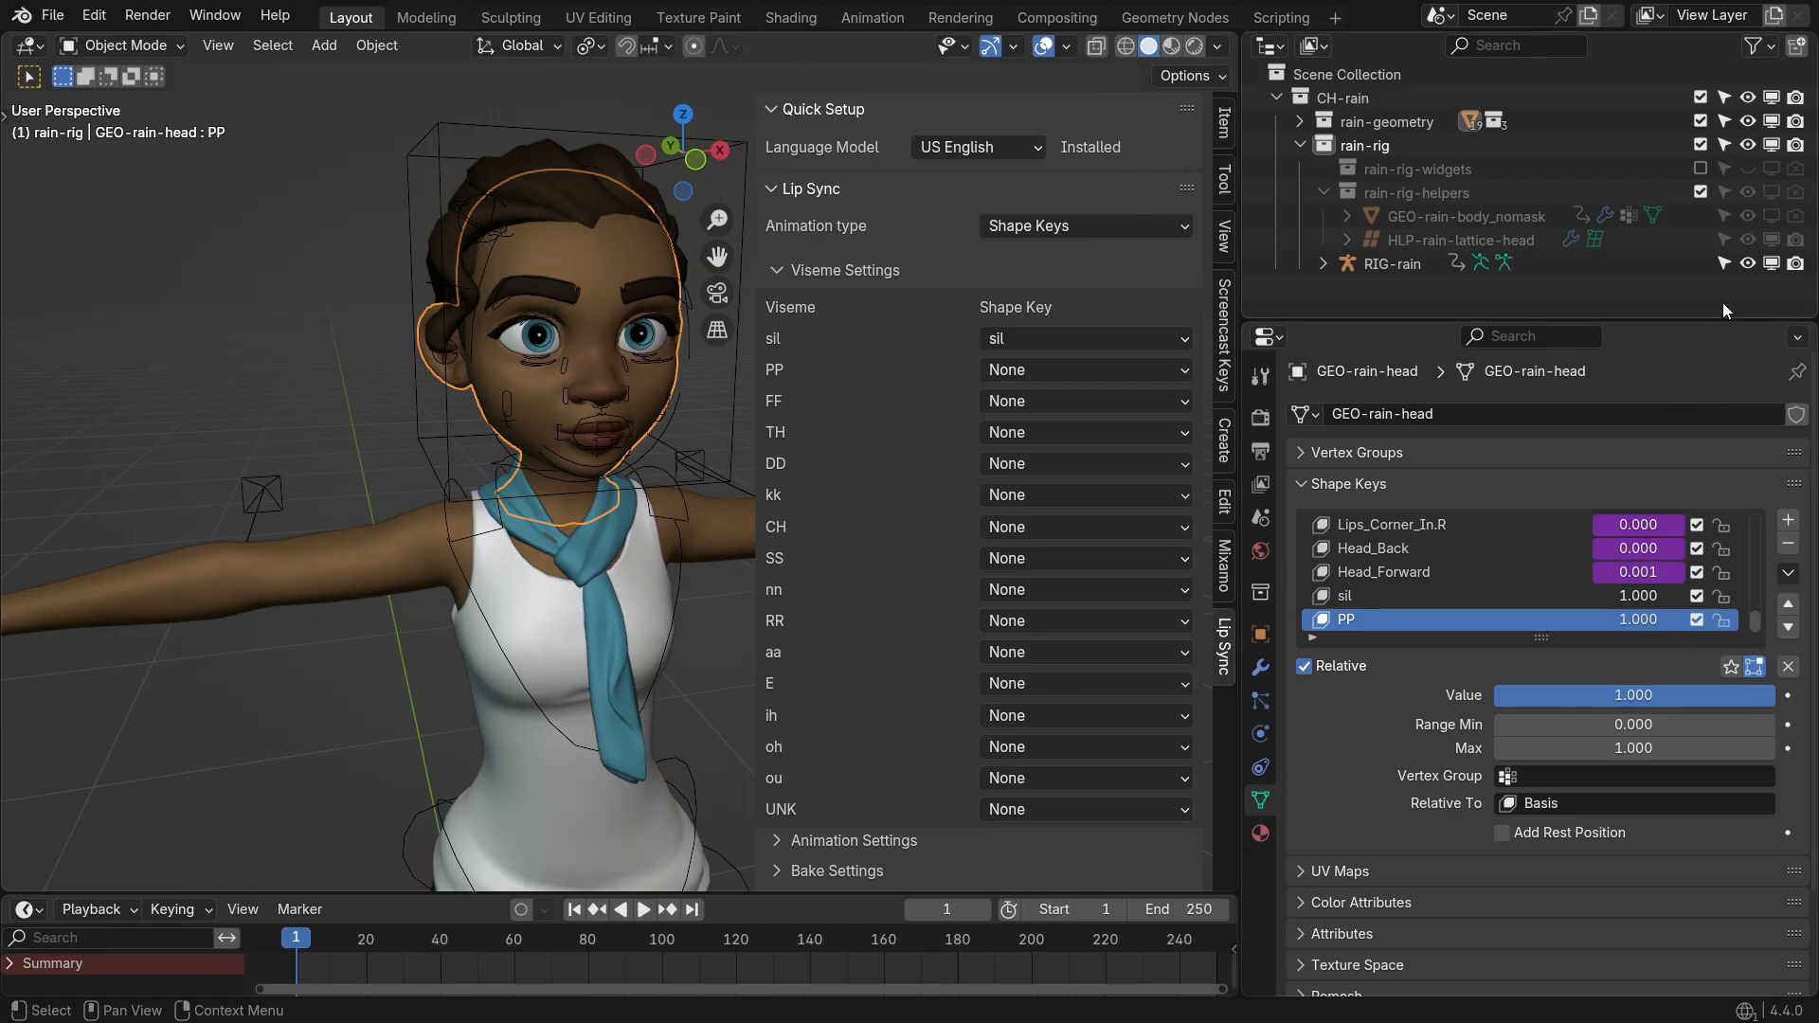
Hide the RIG-rain armature and put the head mesh in Edit Mode, framed on the face in front view
click(1748, 264)
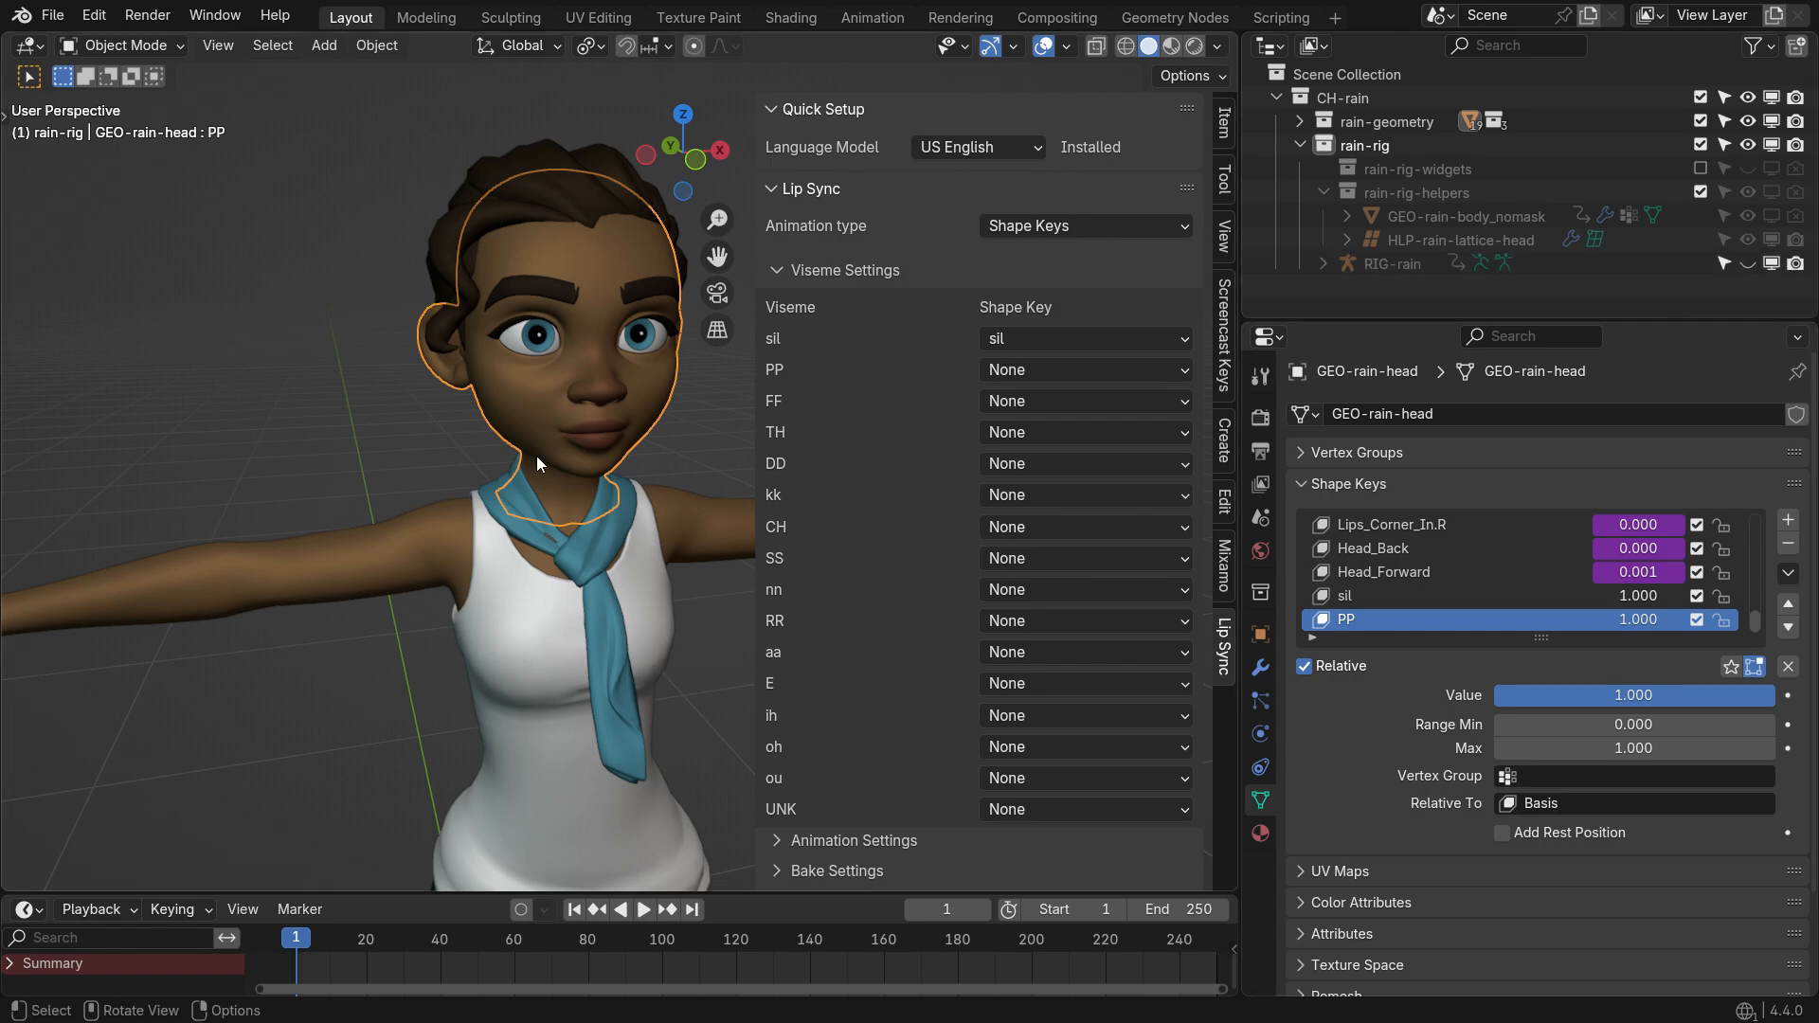
key(Tab)
key(KP_1)
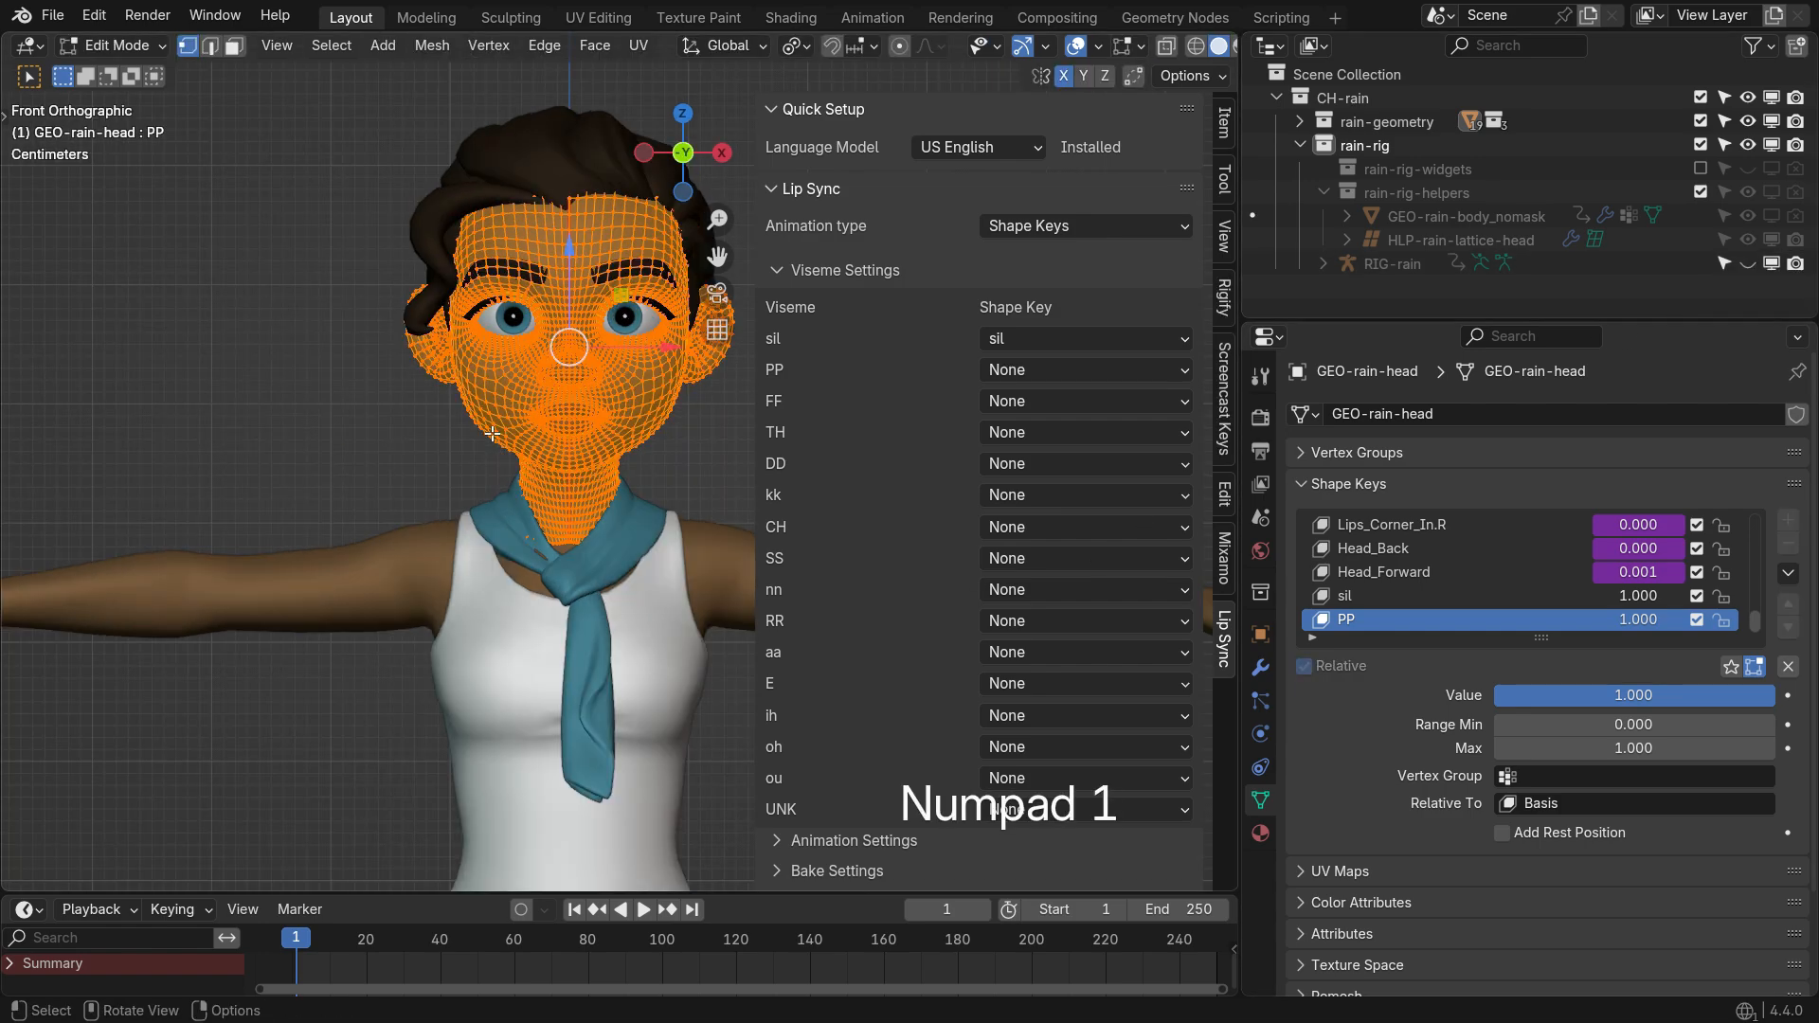
shift+middle_drag(575, 399, 463, 592)
scroll(493, 551, up, 5)
drag(756, 542, 870, 535)
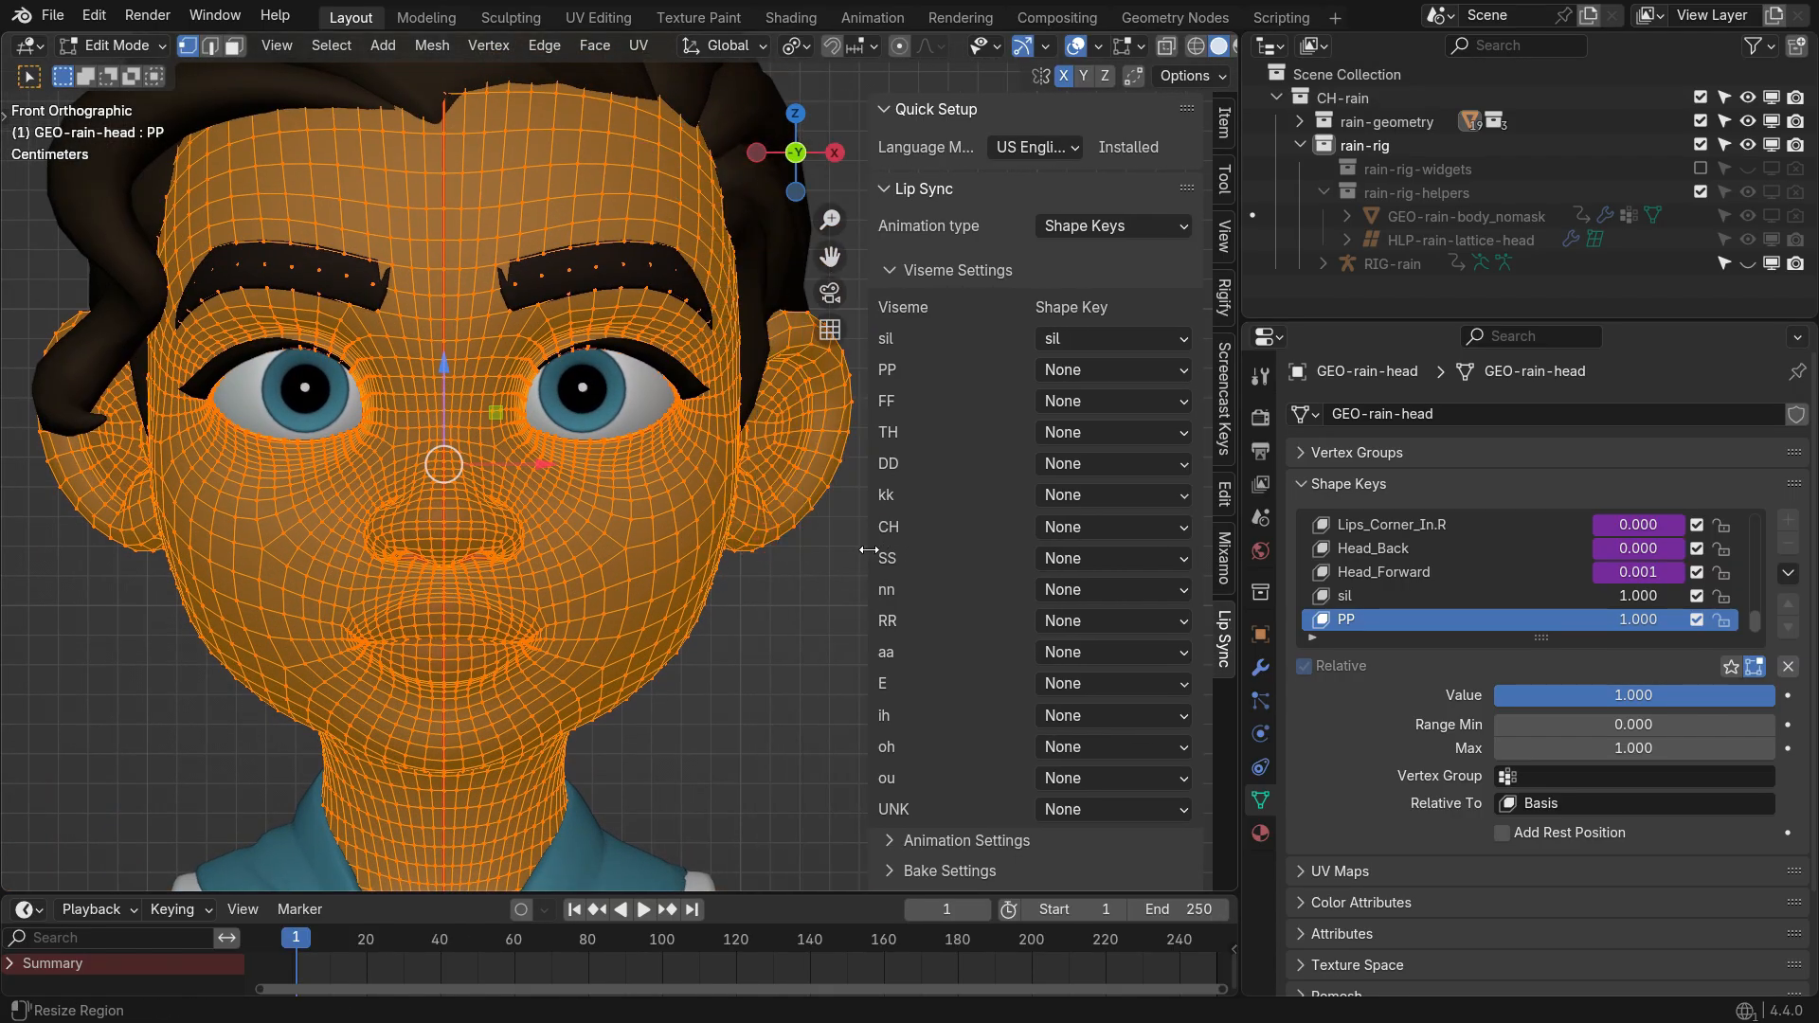
drag(783, 677, 727, 637)
click(626, 559)
key(g)
right_click(703, 716)
Select the edge loop around the mouth opening and, with proportional editing enabled, scale it down along Z to press the lips together
scroll(408, 610, up, 2)
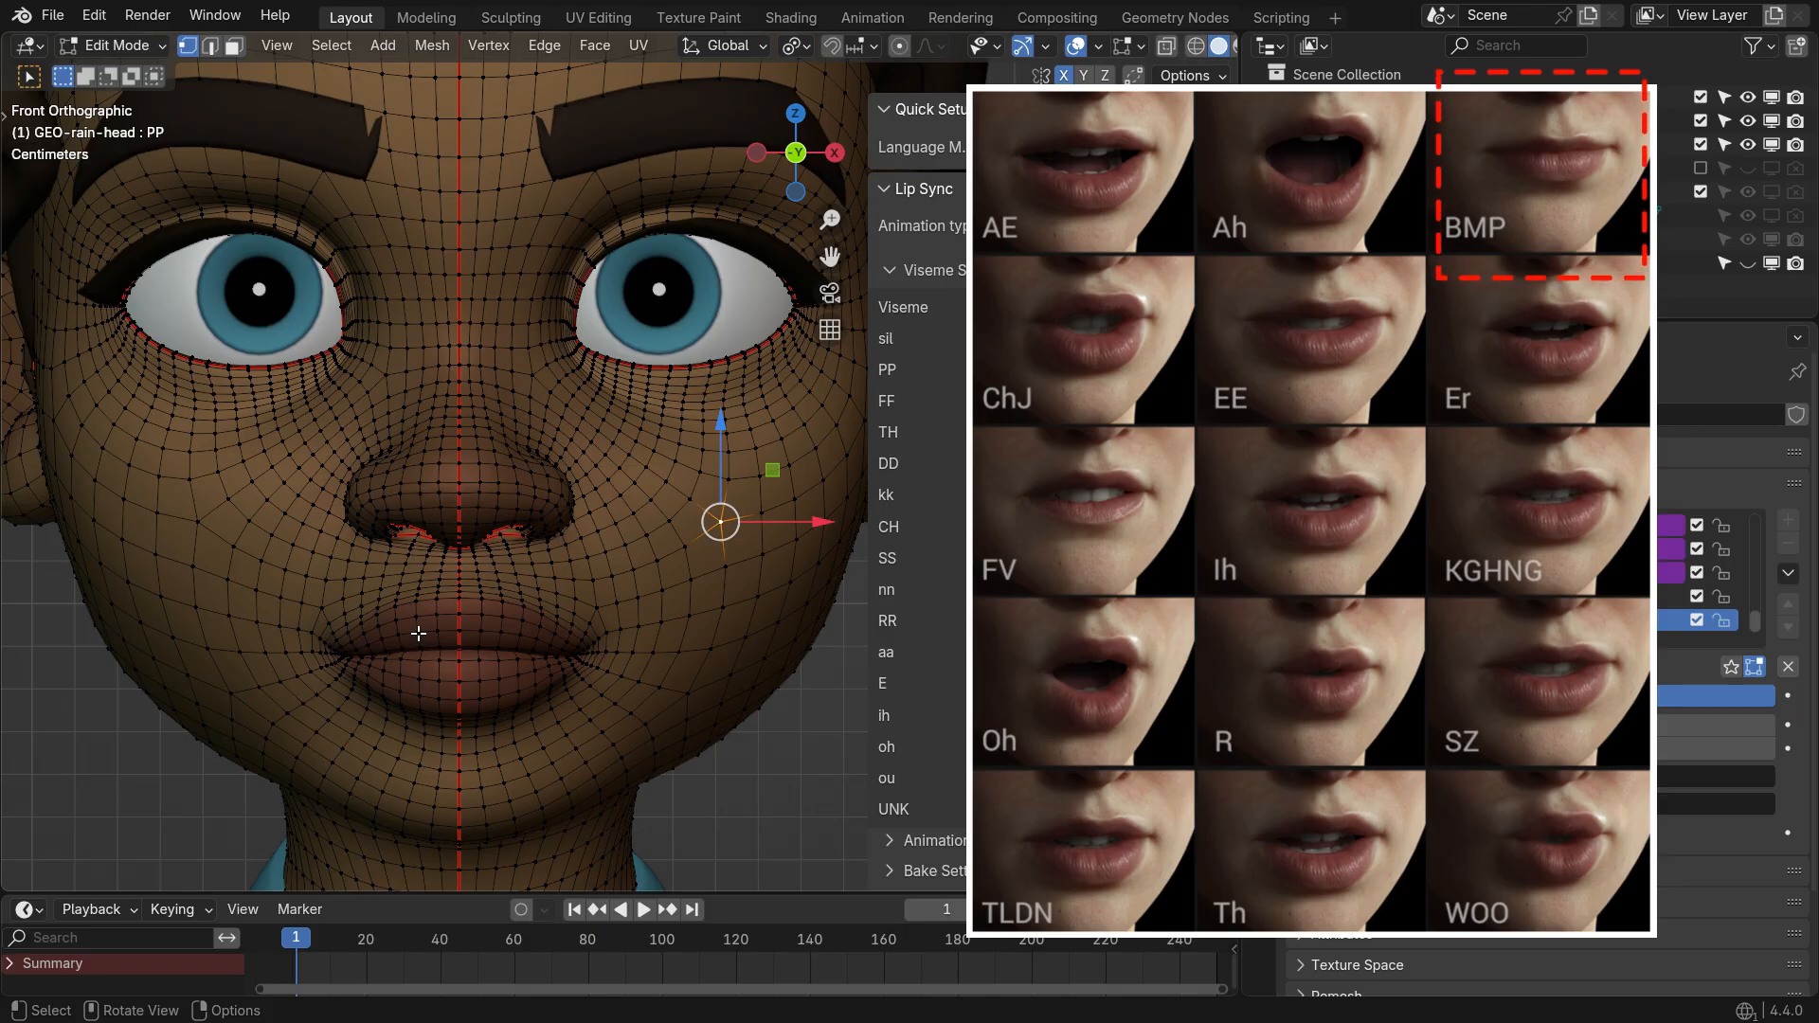
key(alt)
alt+click(419, 633)
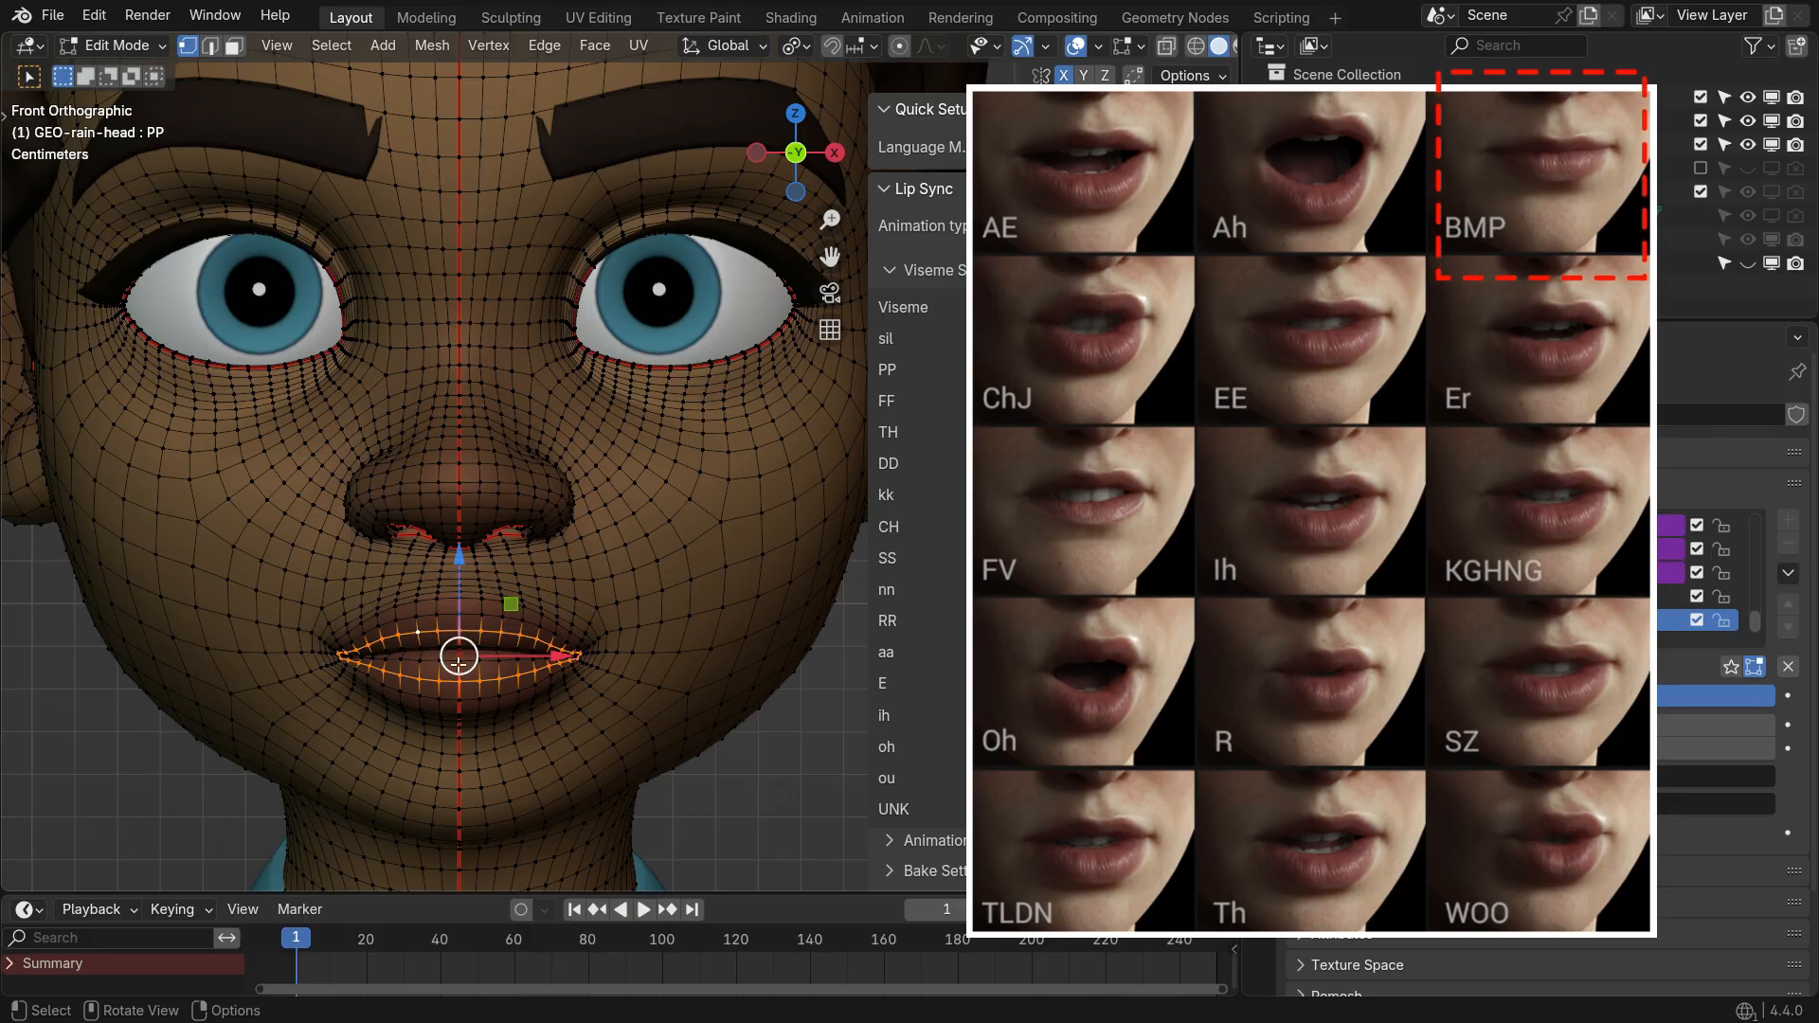
click(900, 46)
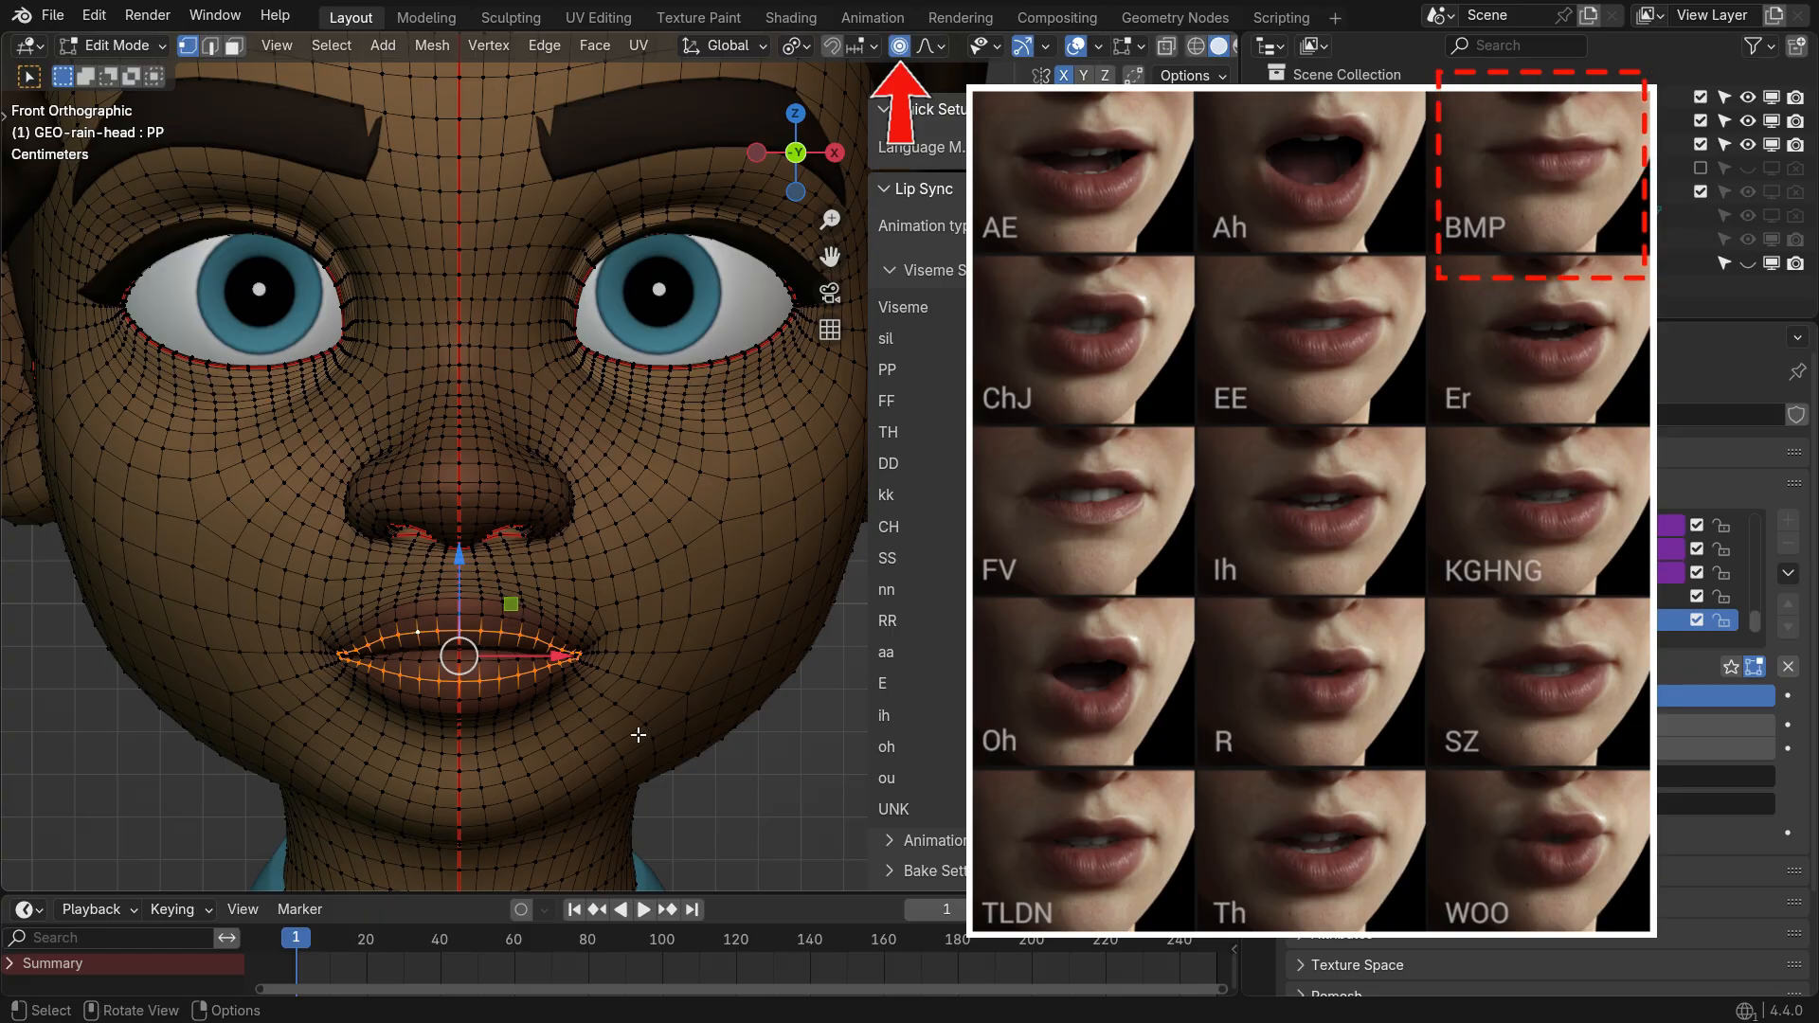
key(s)
key(z)
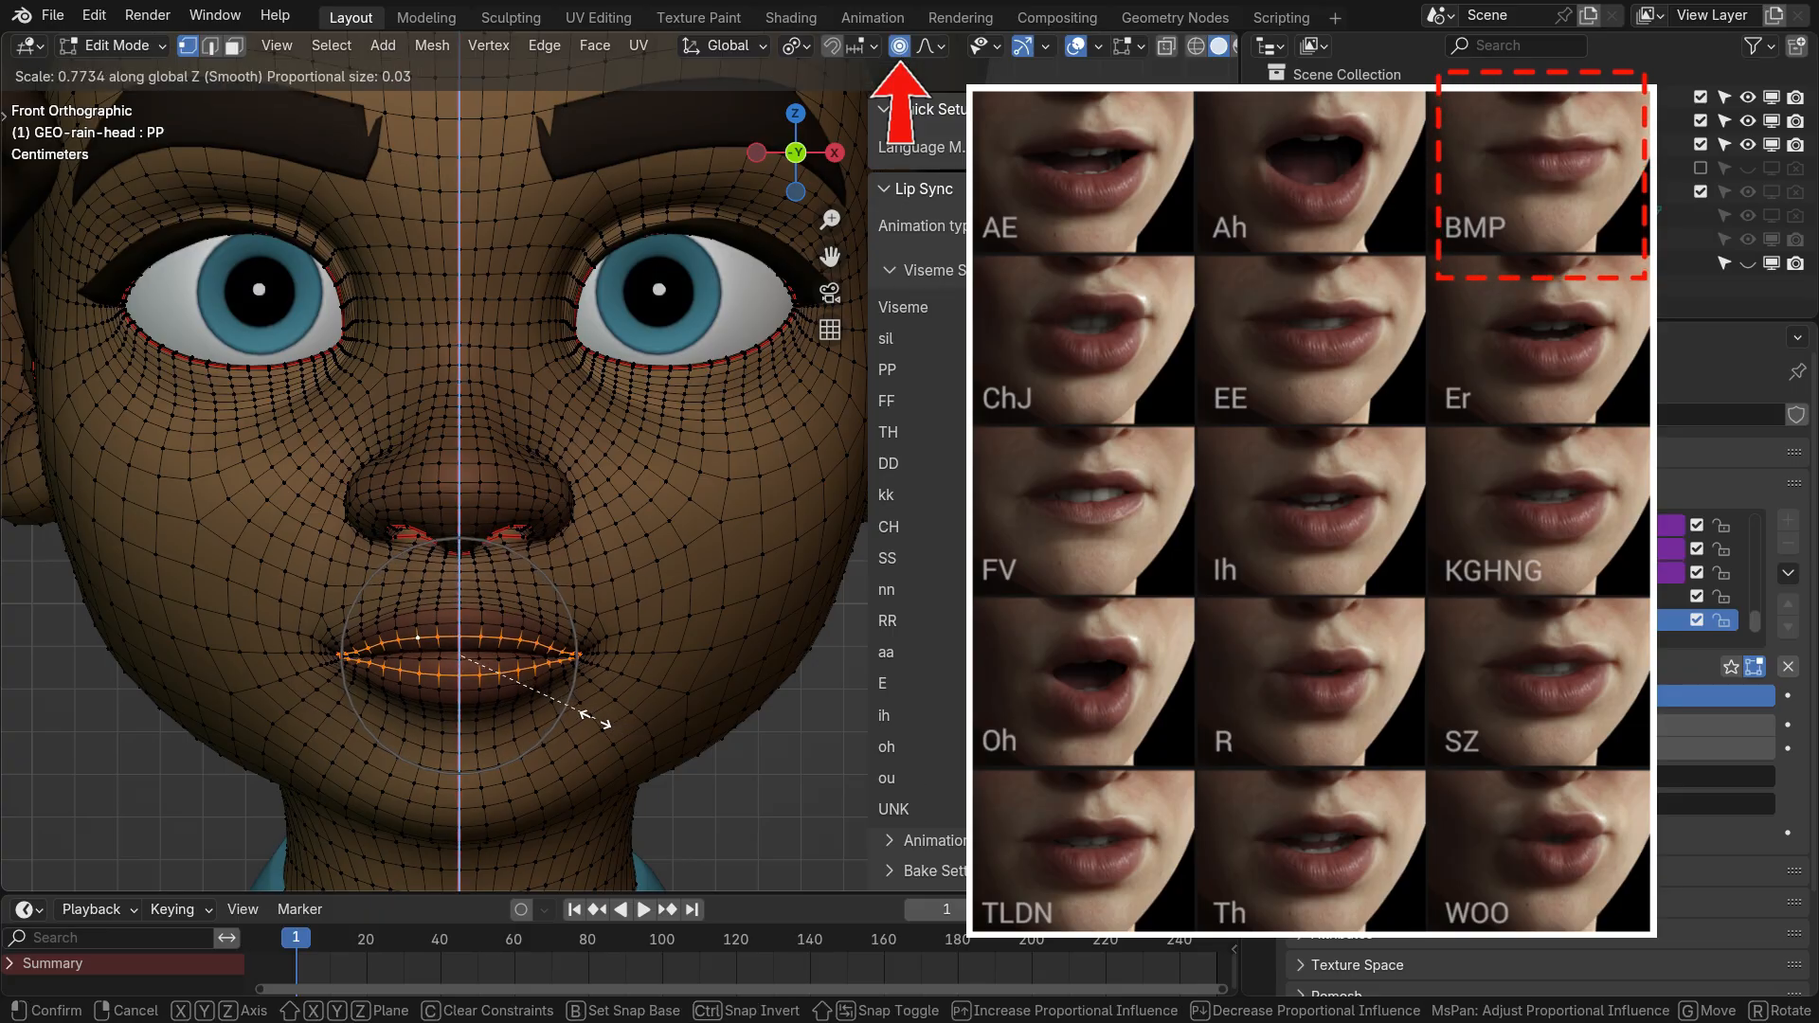
click(573, 713)
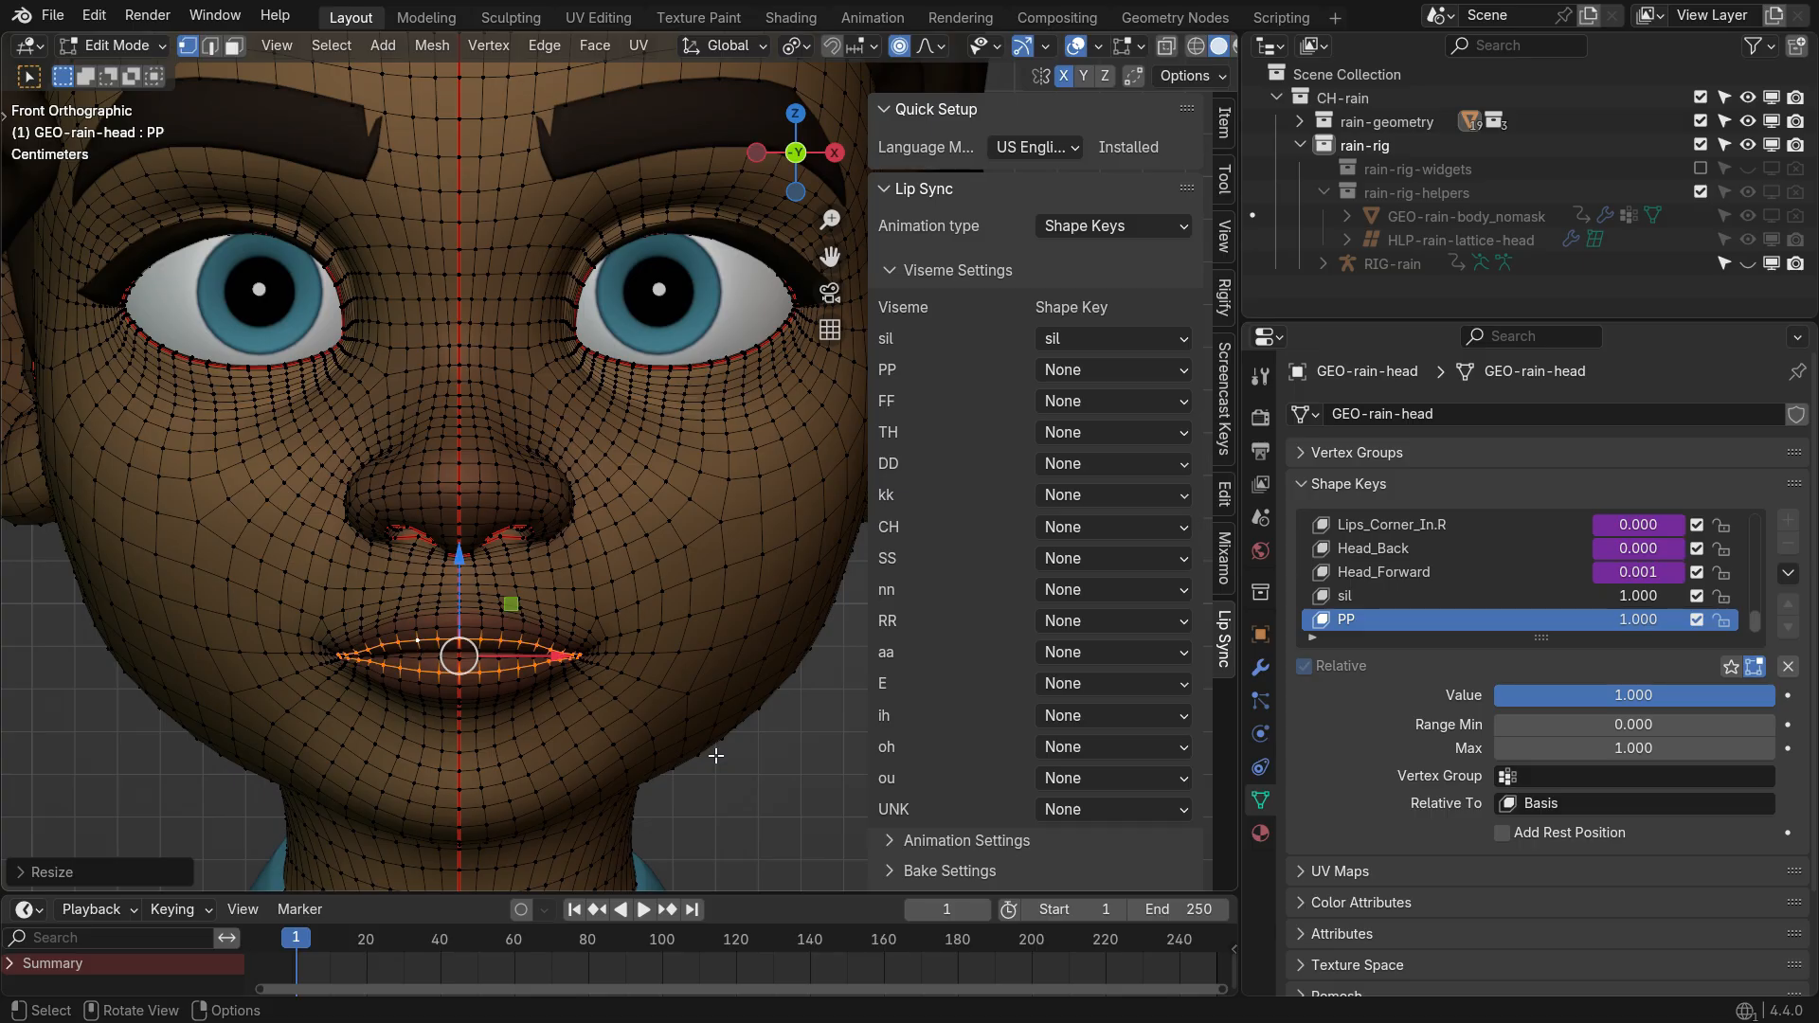
Return to Object Mode, set the PP shape key's value to 0.000, and assign it to the PP viseme
key(Tab)
drag(1633, 696, 1492, 696)
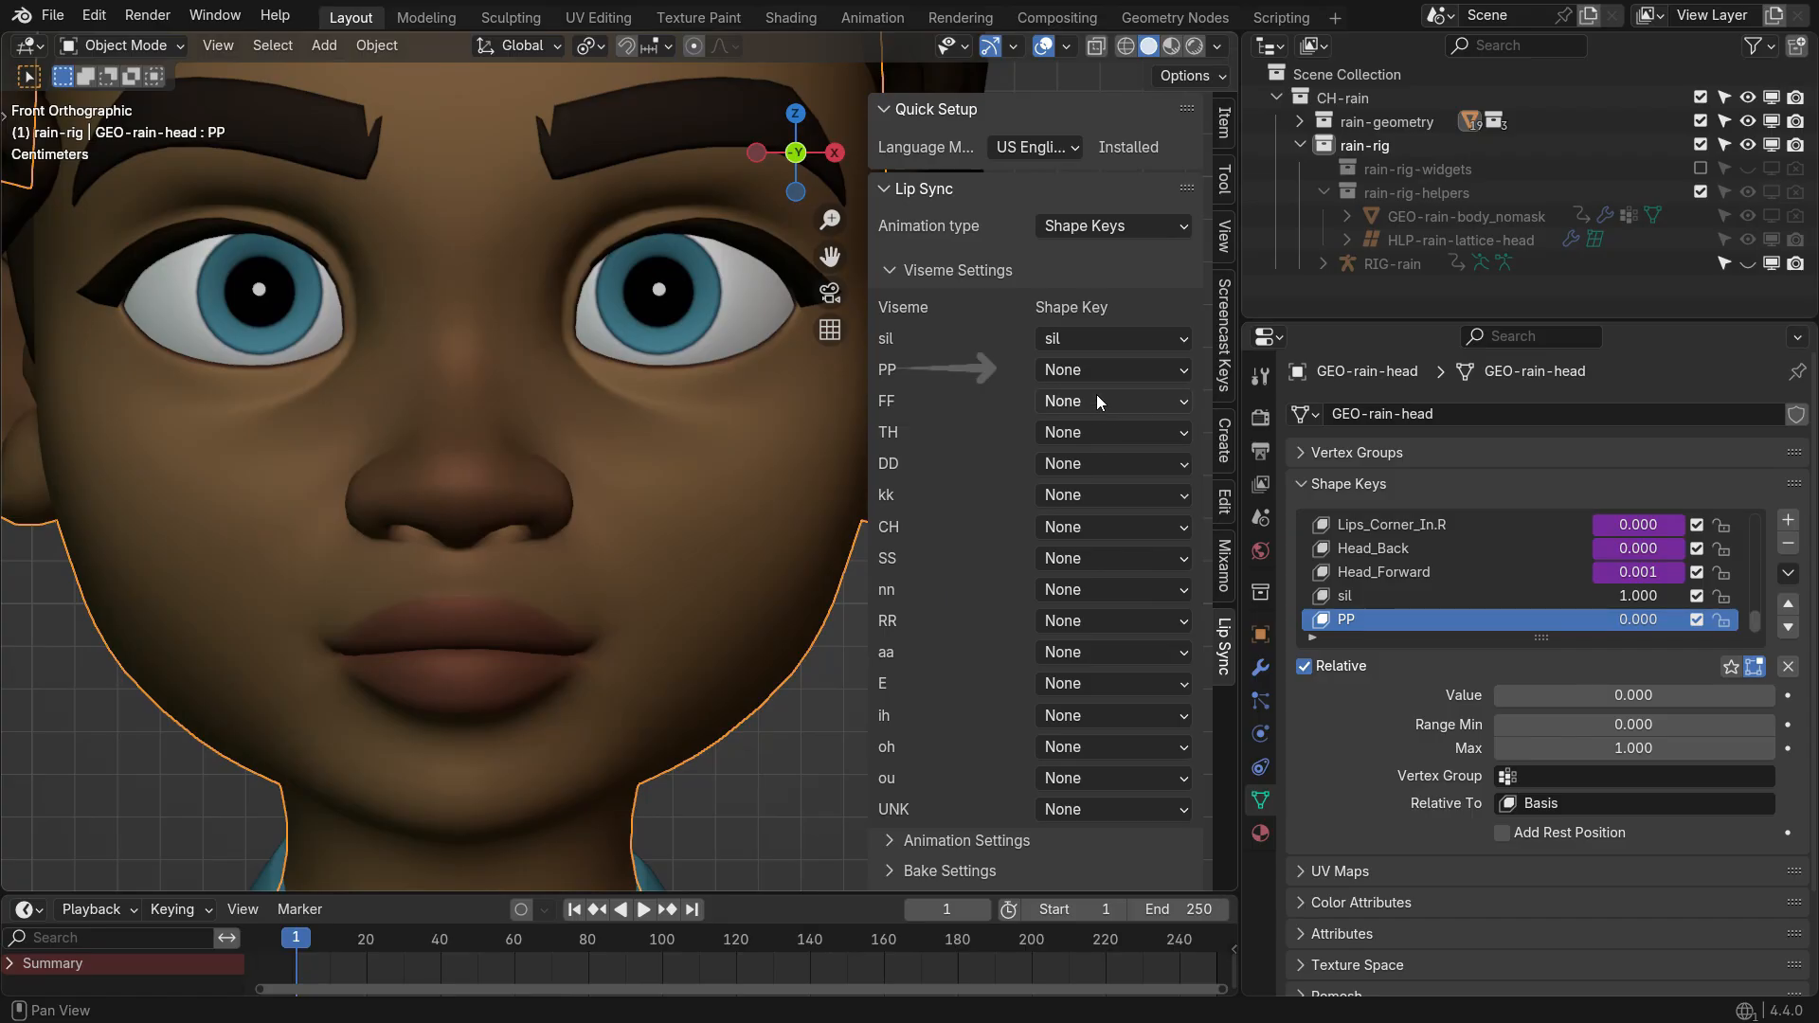
click(1104, 369)
click(1335, 730)
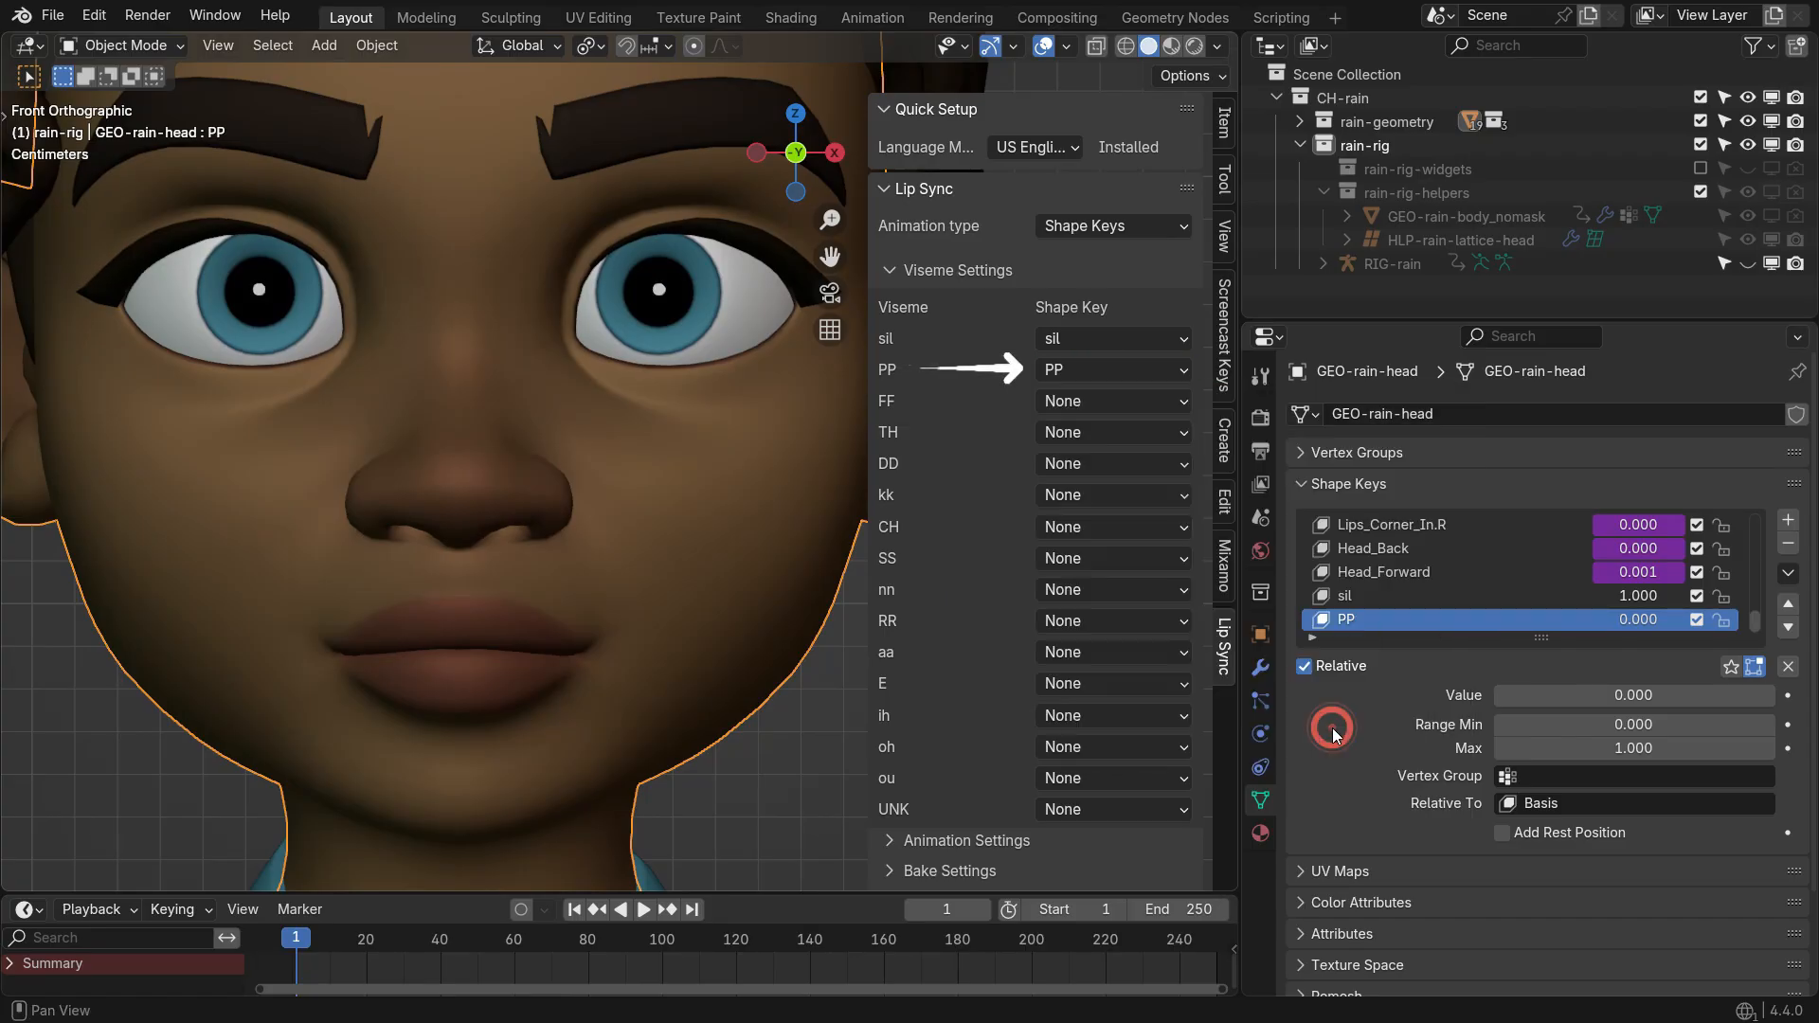
Add a shape key named "FF" to the head mesh and set its value to 1.000
click(1788, 519)
click(1377, 621)
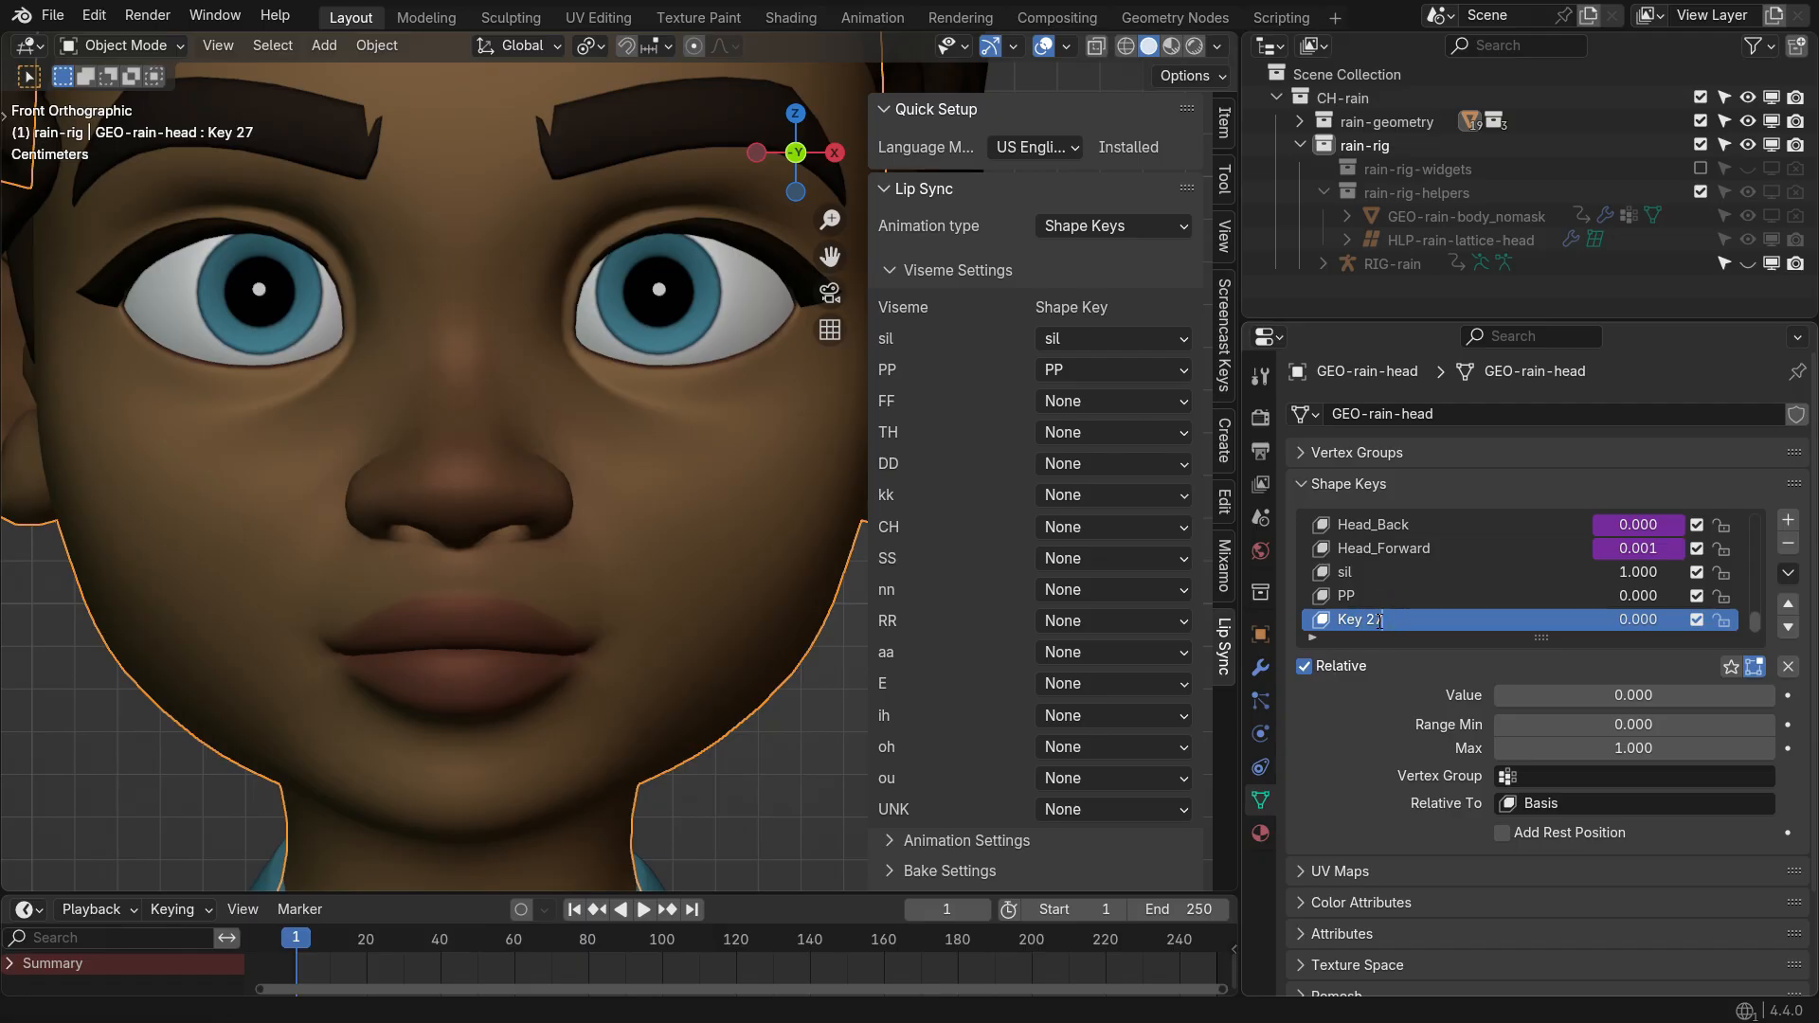
text(FF)
key(Return)
drag(1516, 695, 1775, 695)
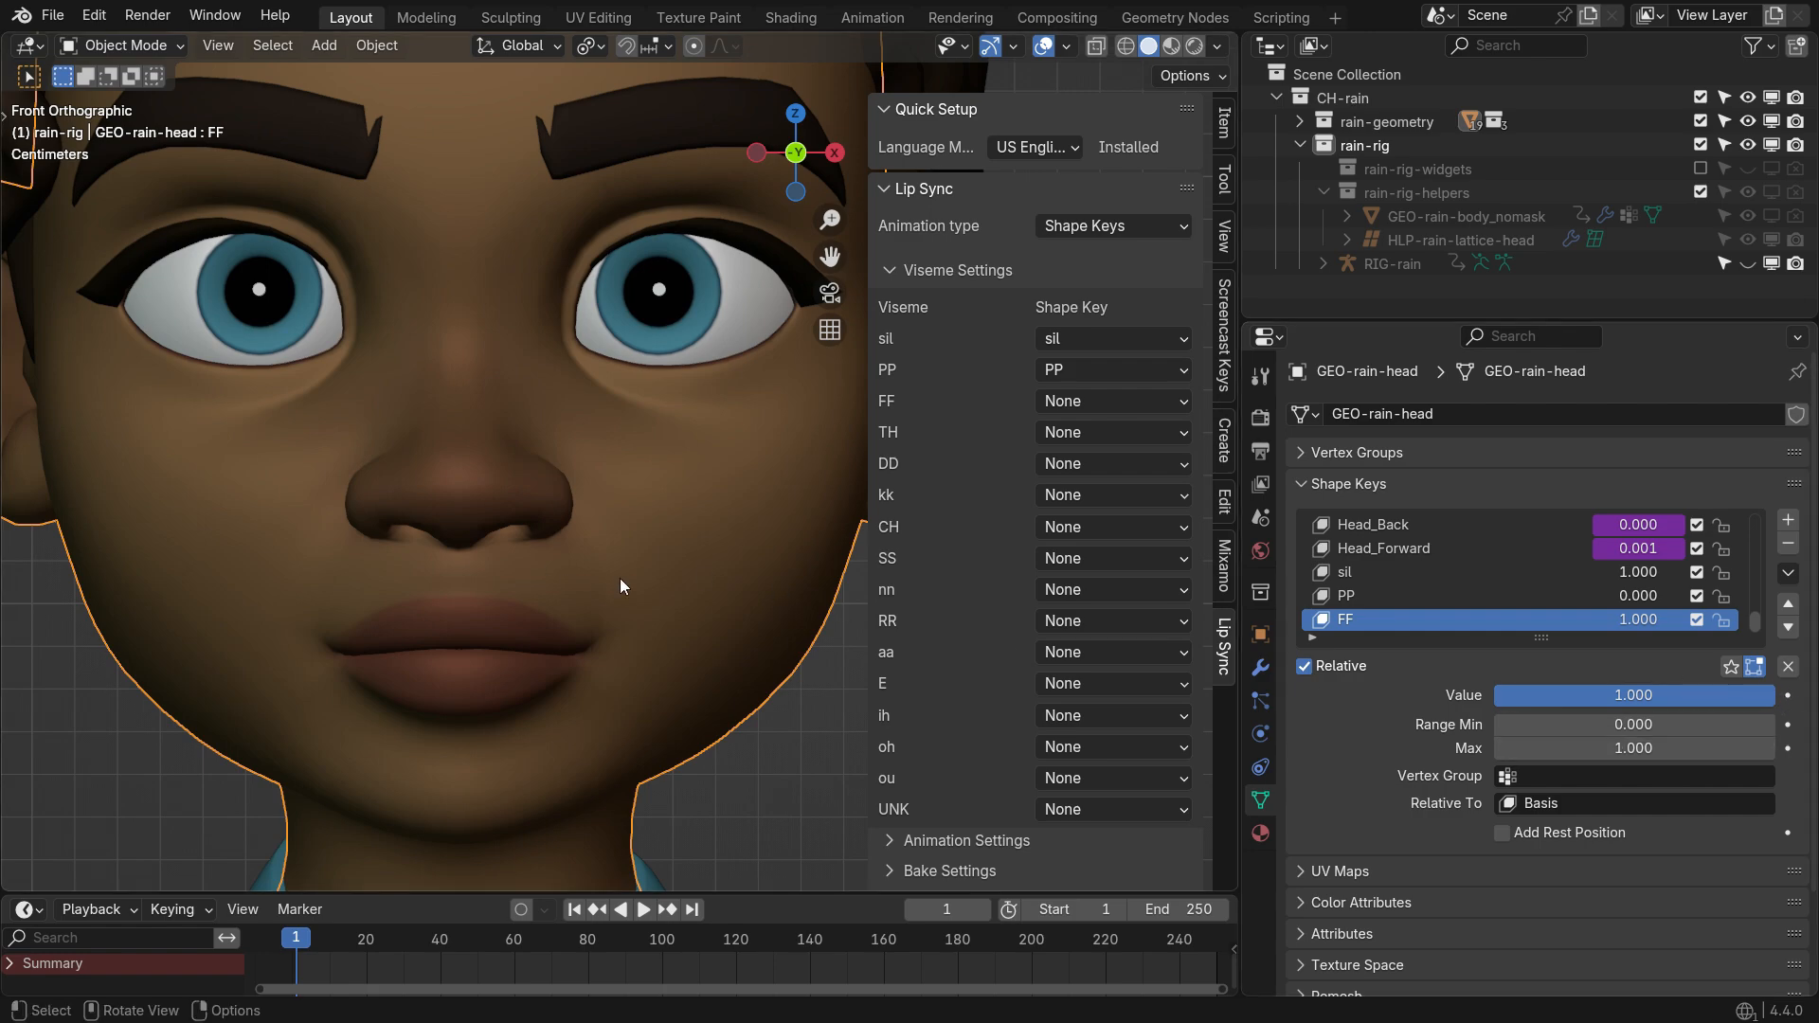
In Edit Mode for the FF shape, select the lower lip's centre vertex and move it down along Z with smooth proportional editing
key(Tab)
click(801, 772)
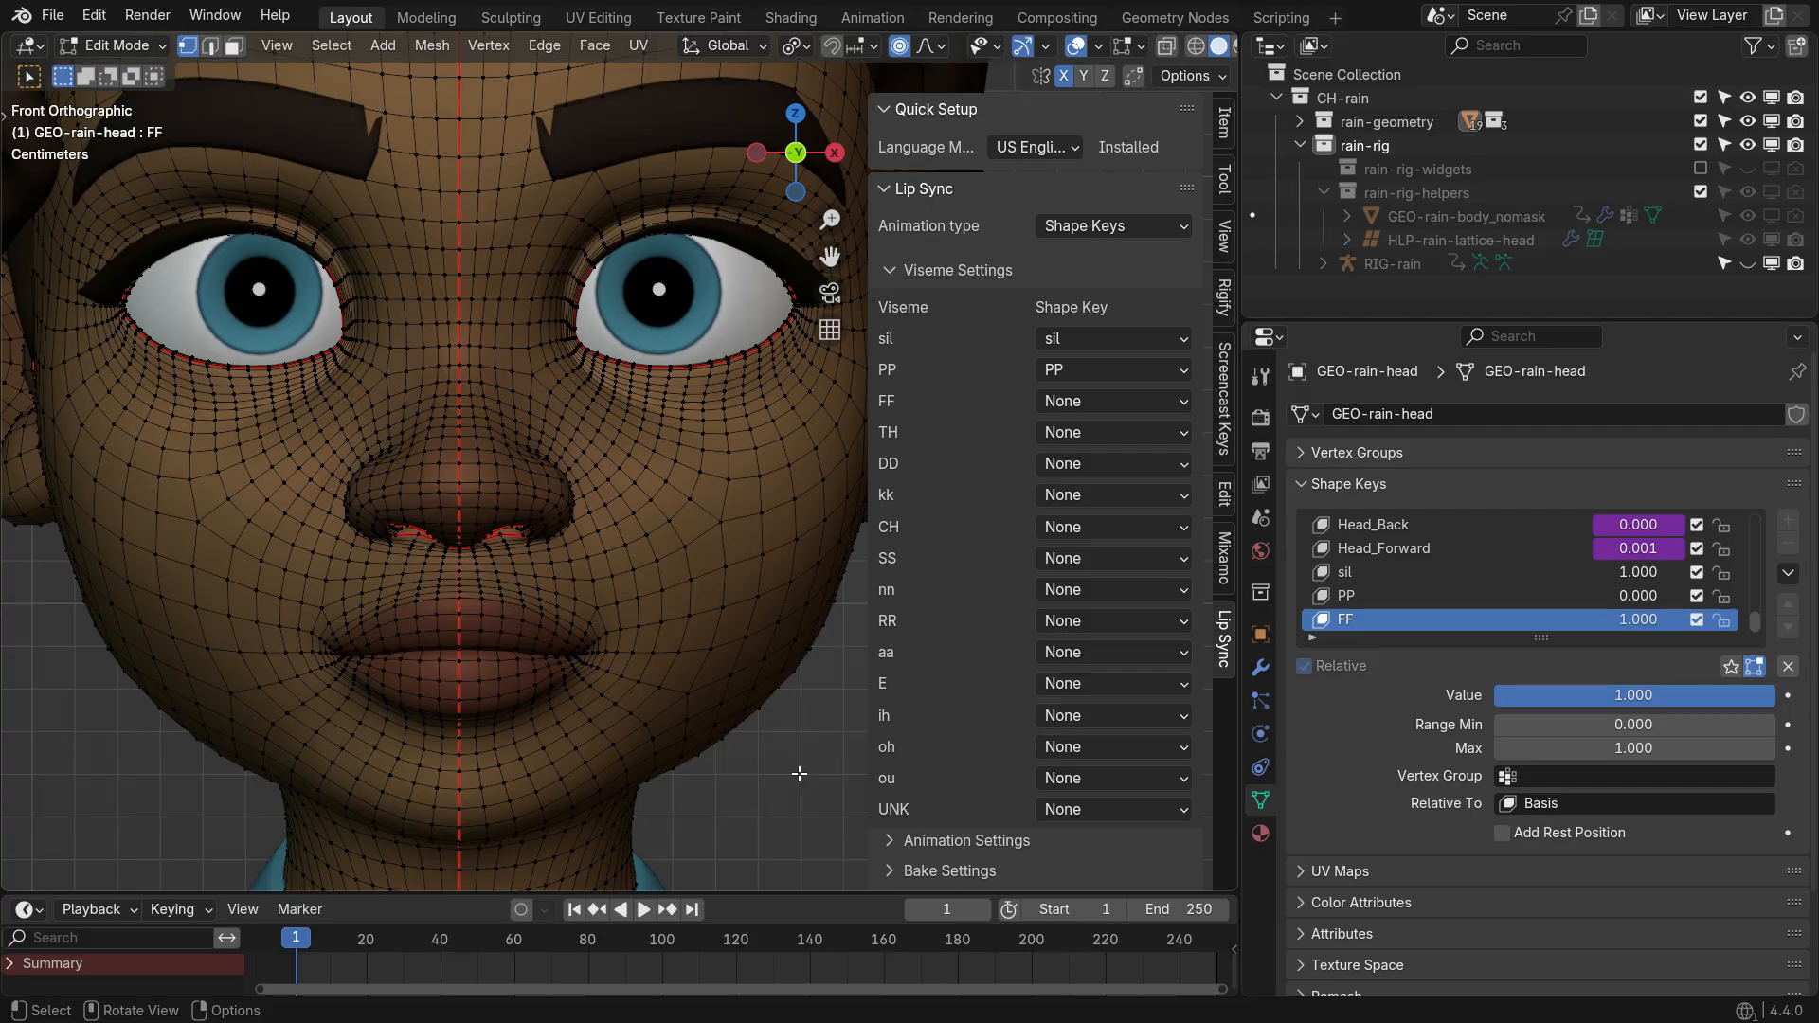
click(925, 48)
click(859, 92)
scroll(464, 654, up, 2)
click(464, 658)
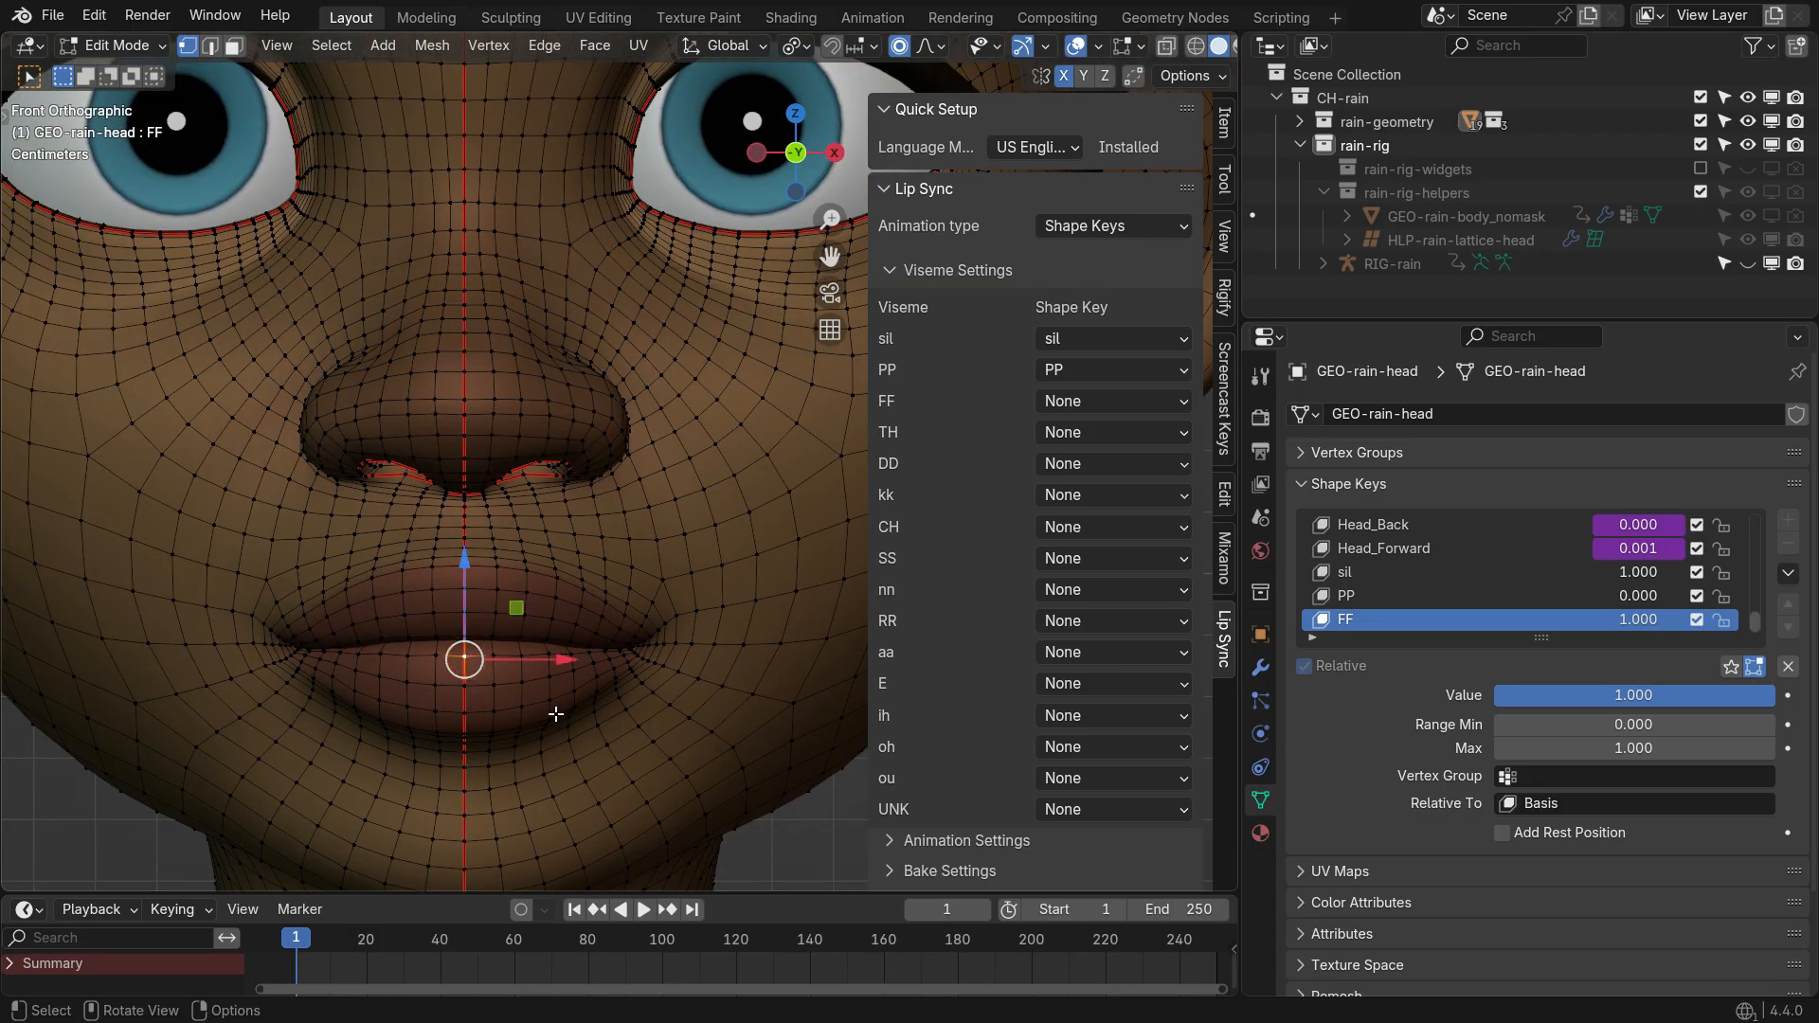
key(g)
key(z)
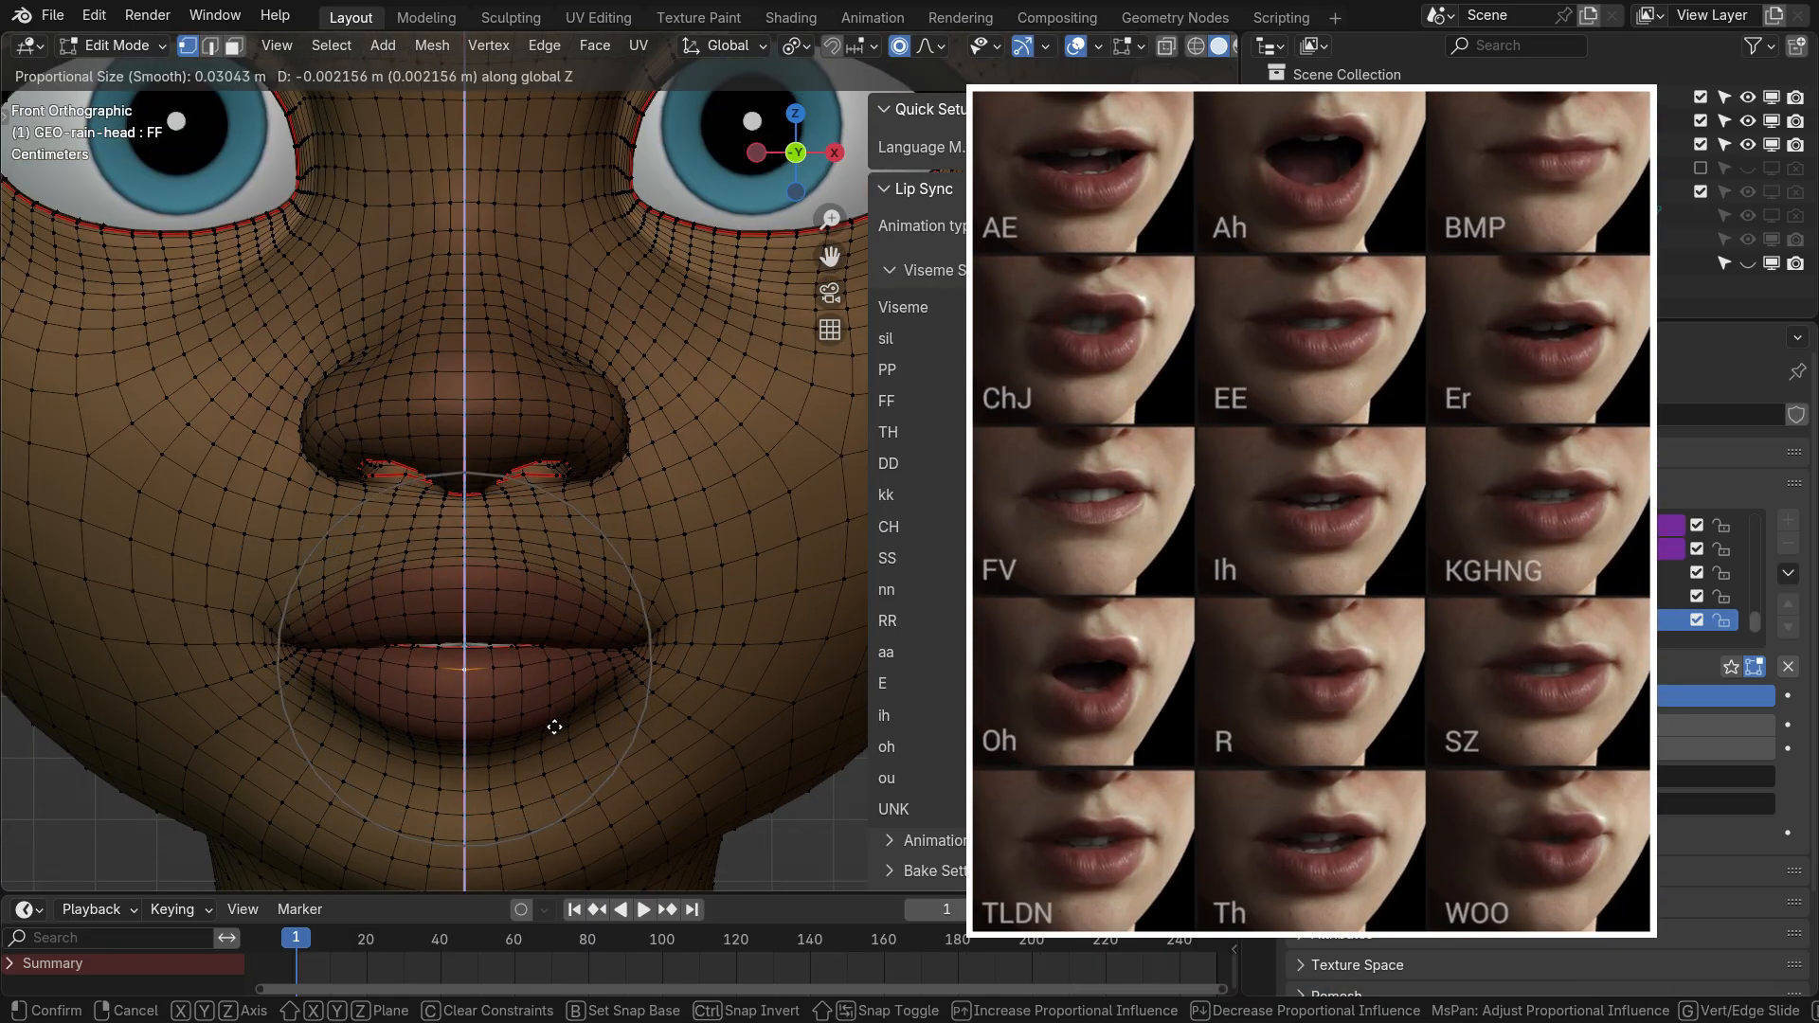
click(462, 677)
Raise the upper lip's centre vertex about 1.4 mm along Z with proportional editing to expose the upper teeth
scroll(467, 689, up, 3)
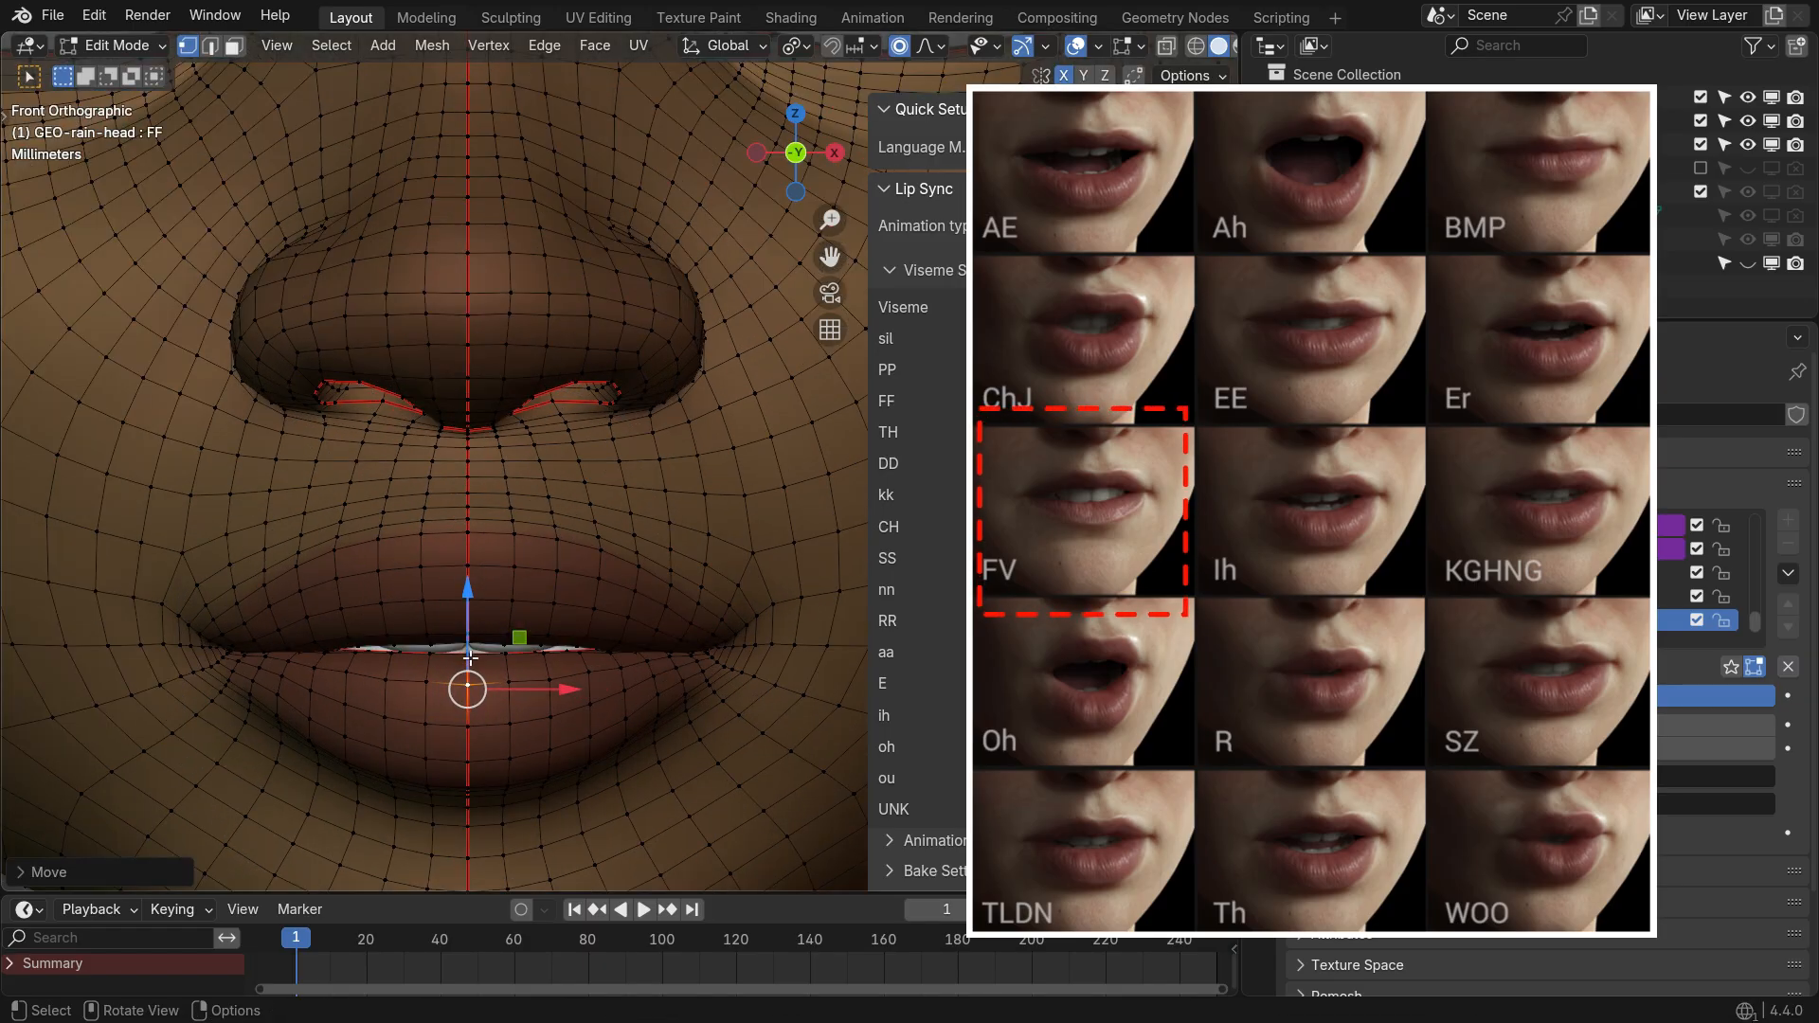
click(467, 639)
key(g)
key(z)
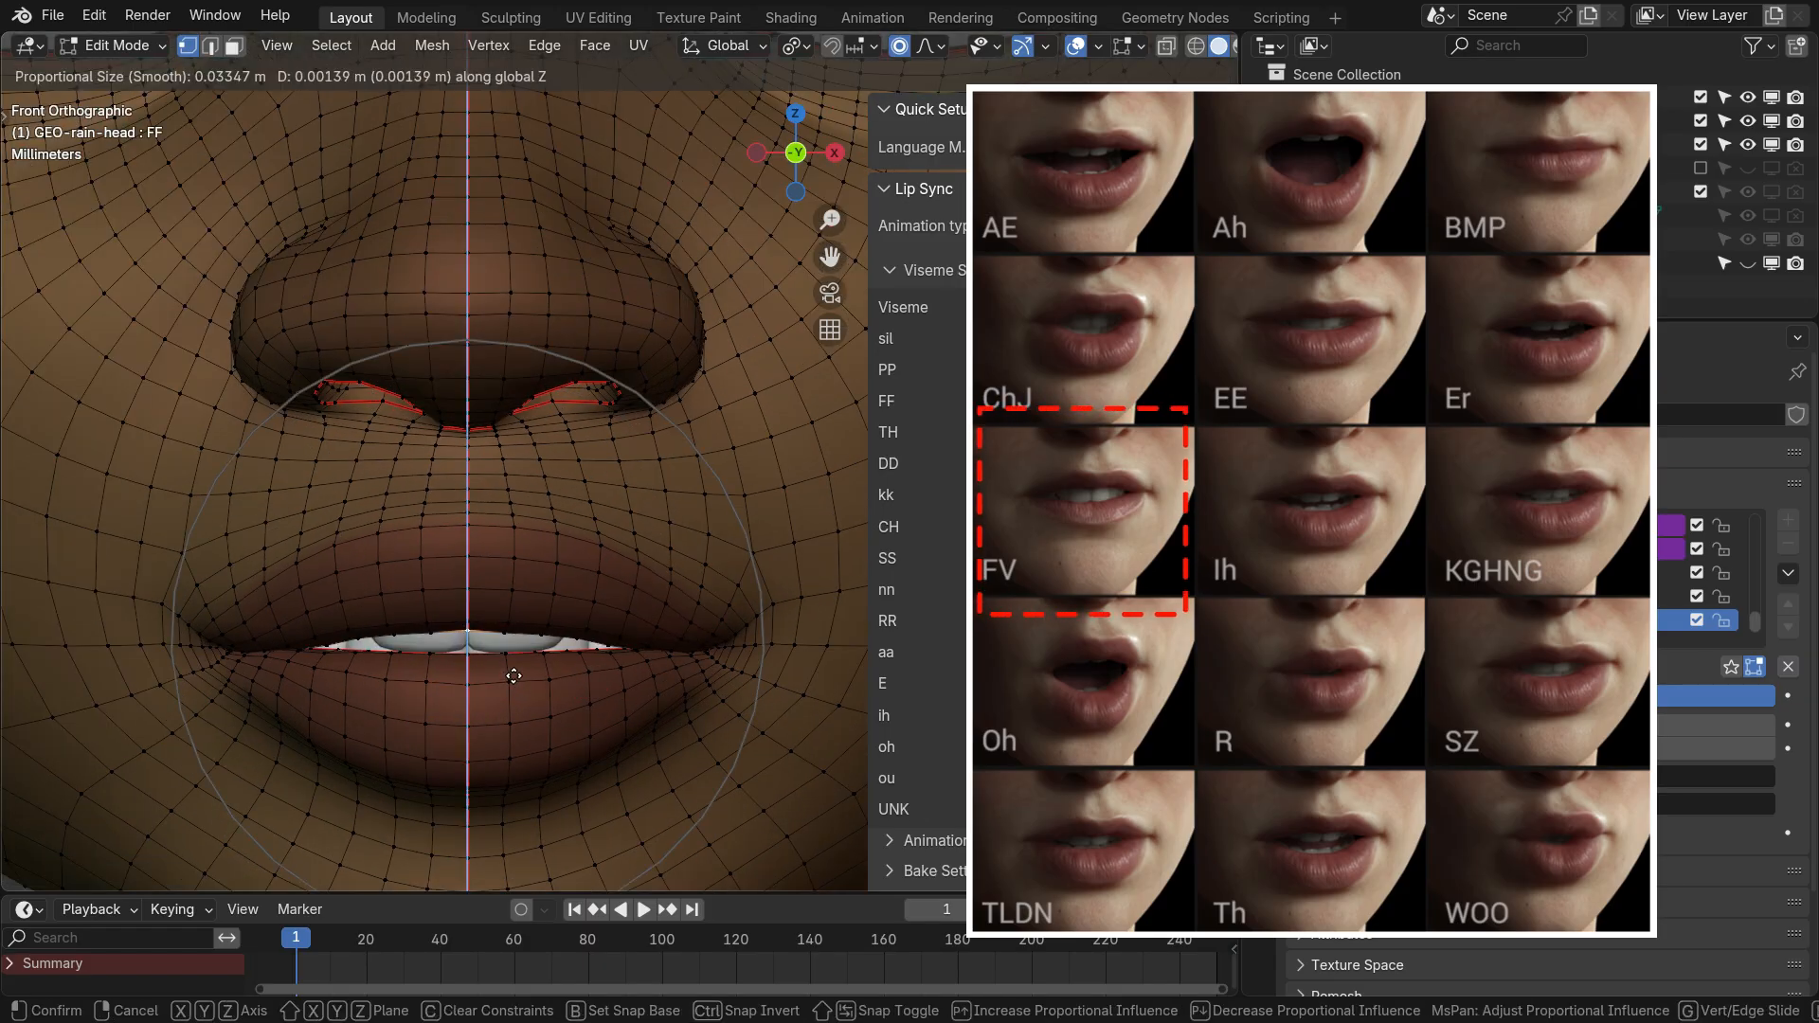
click(514, 675)
scroll(507, 687, down, 4)
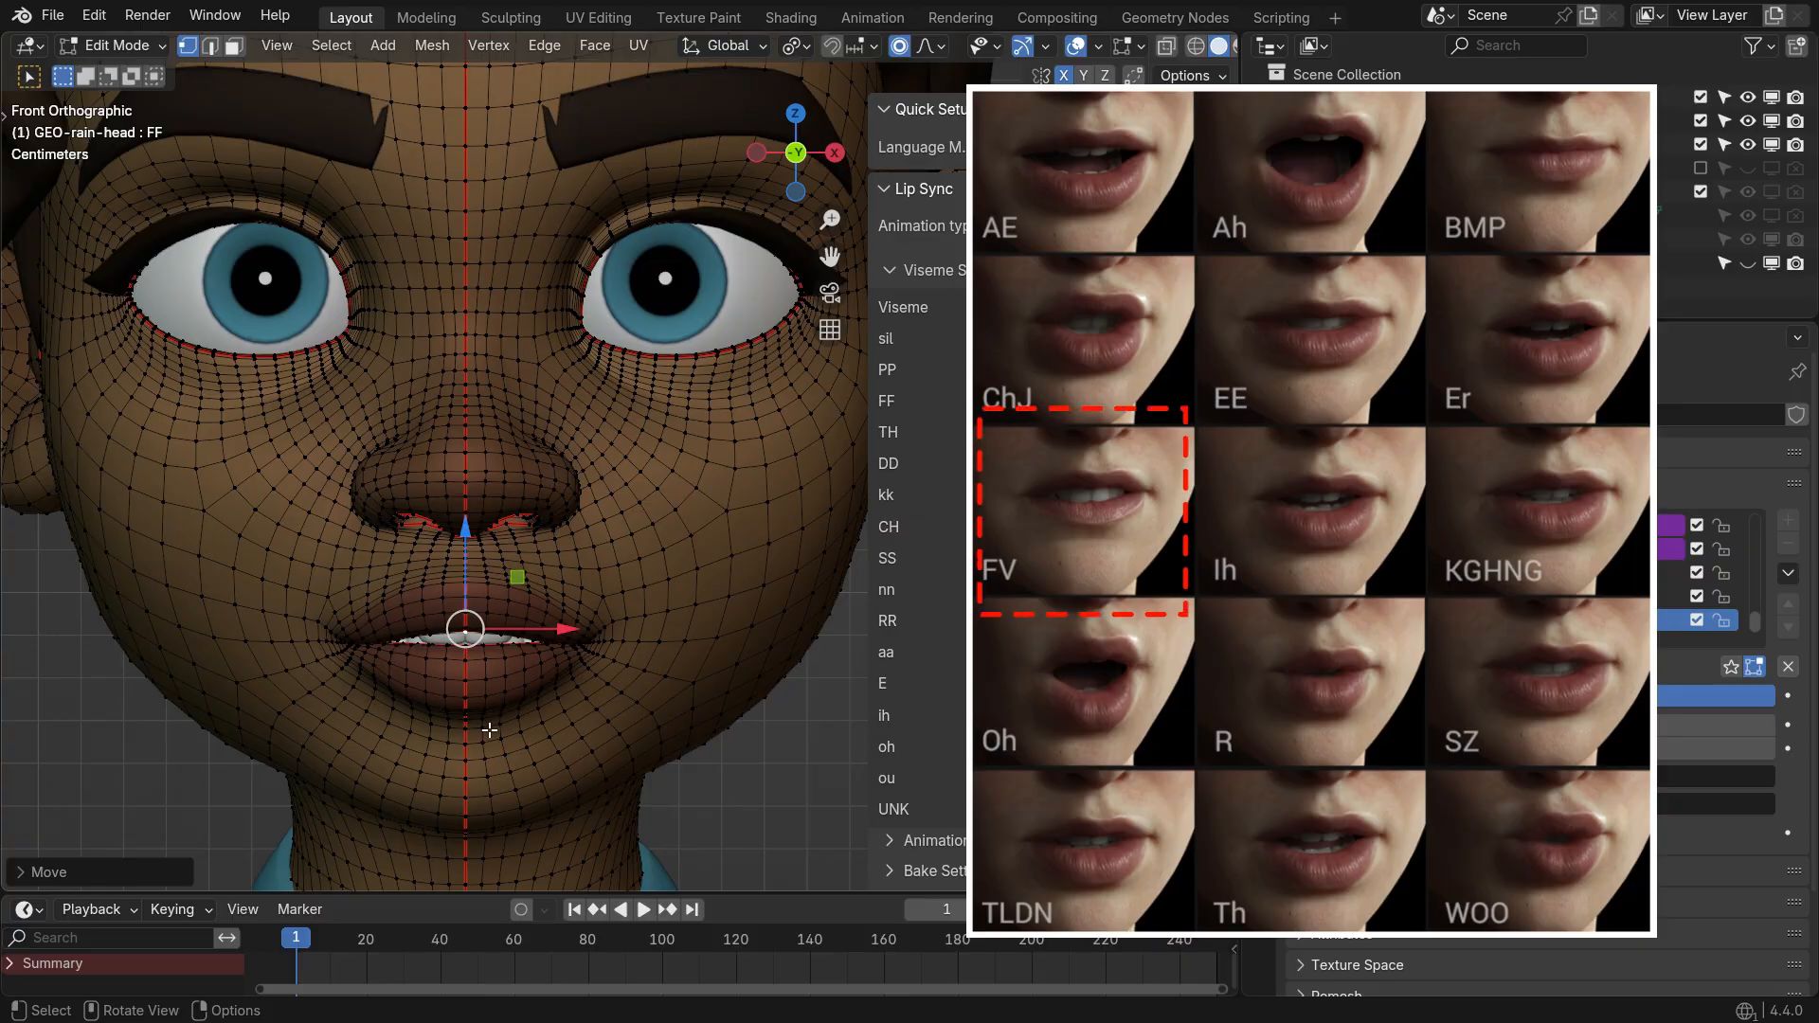
In right side view, push the lower lip's centre vertex inward along Y in two proportional moves, the second about 1.8 mm
click(465, 663)
key(KP_3)
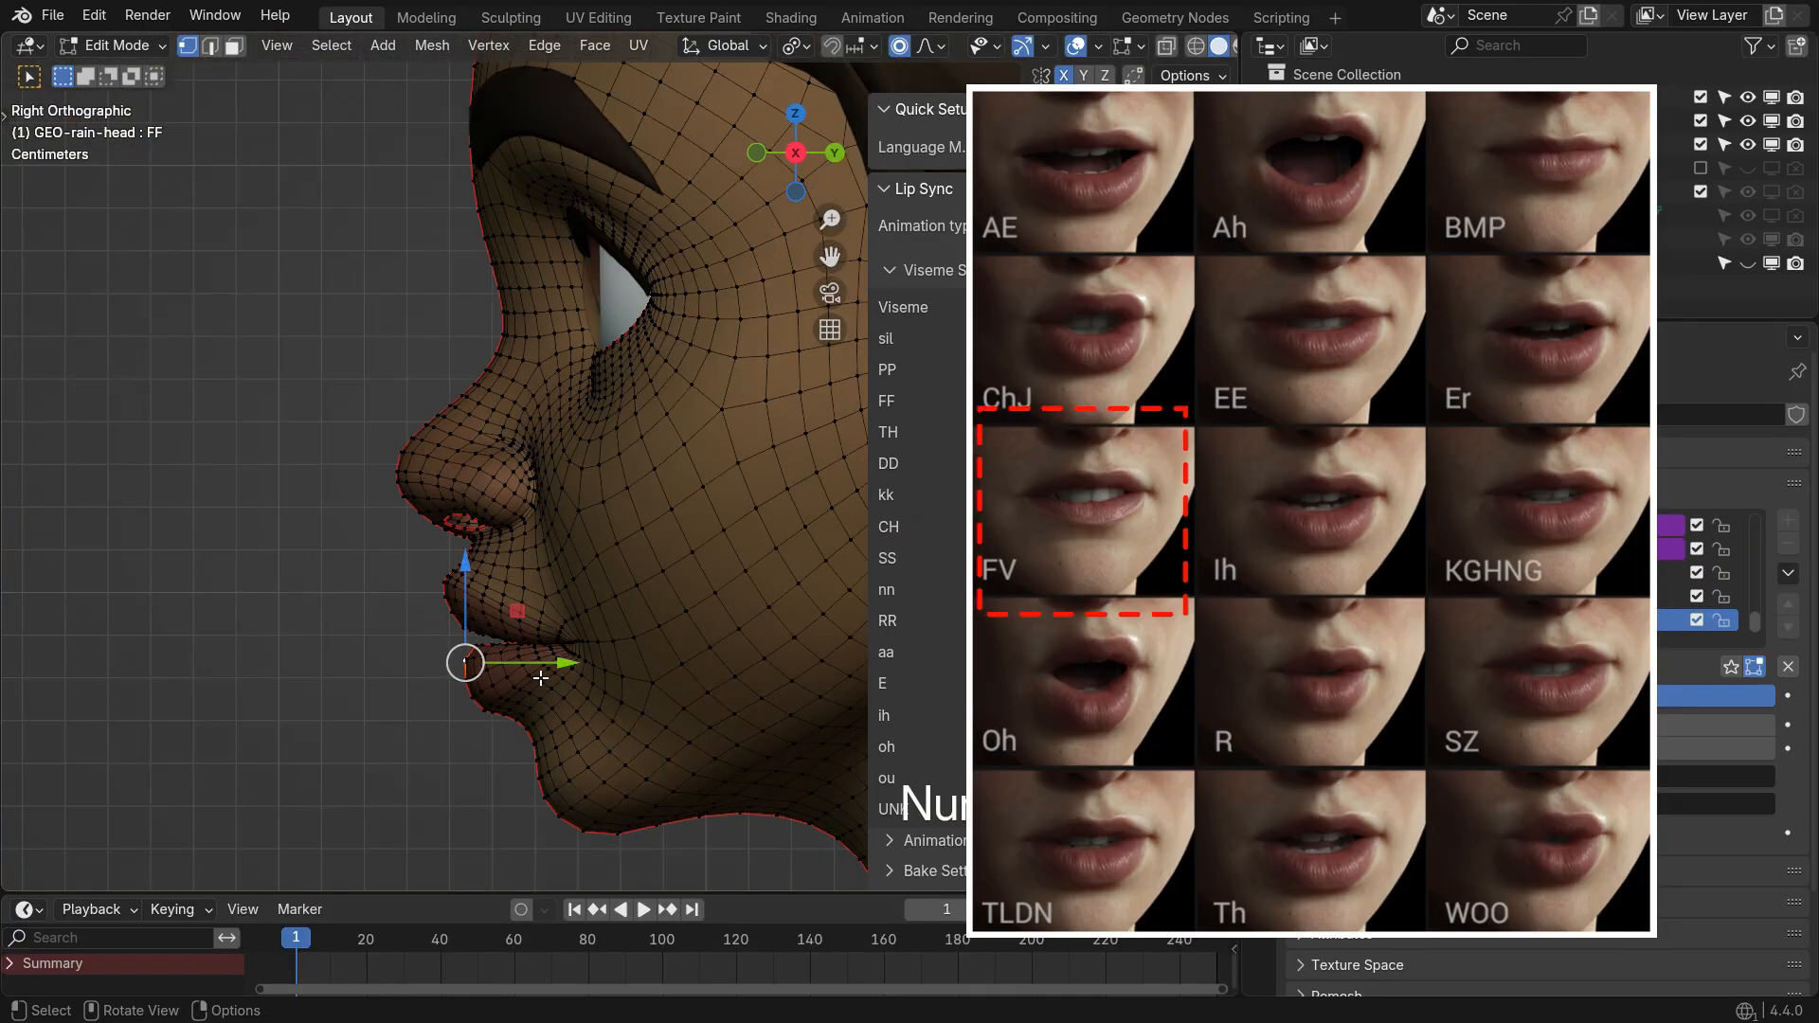
scroll(575, 670, up, 2)
key(g)
key(y)
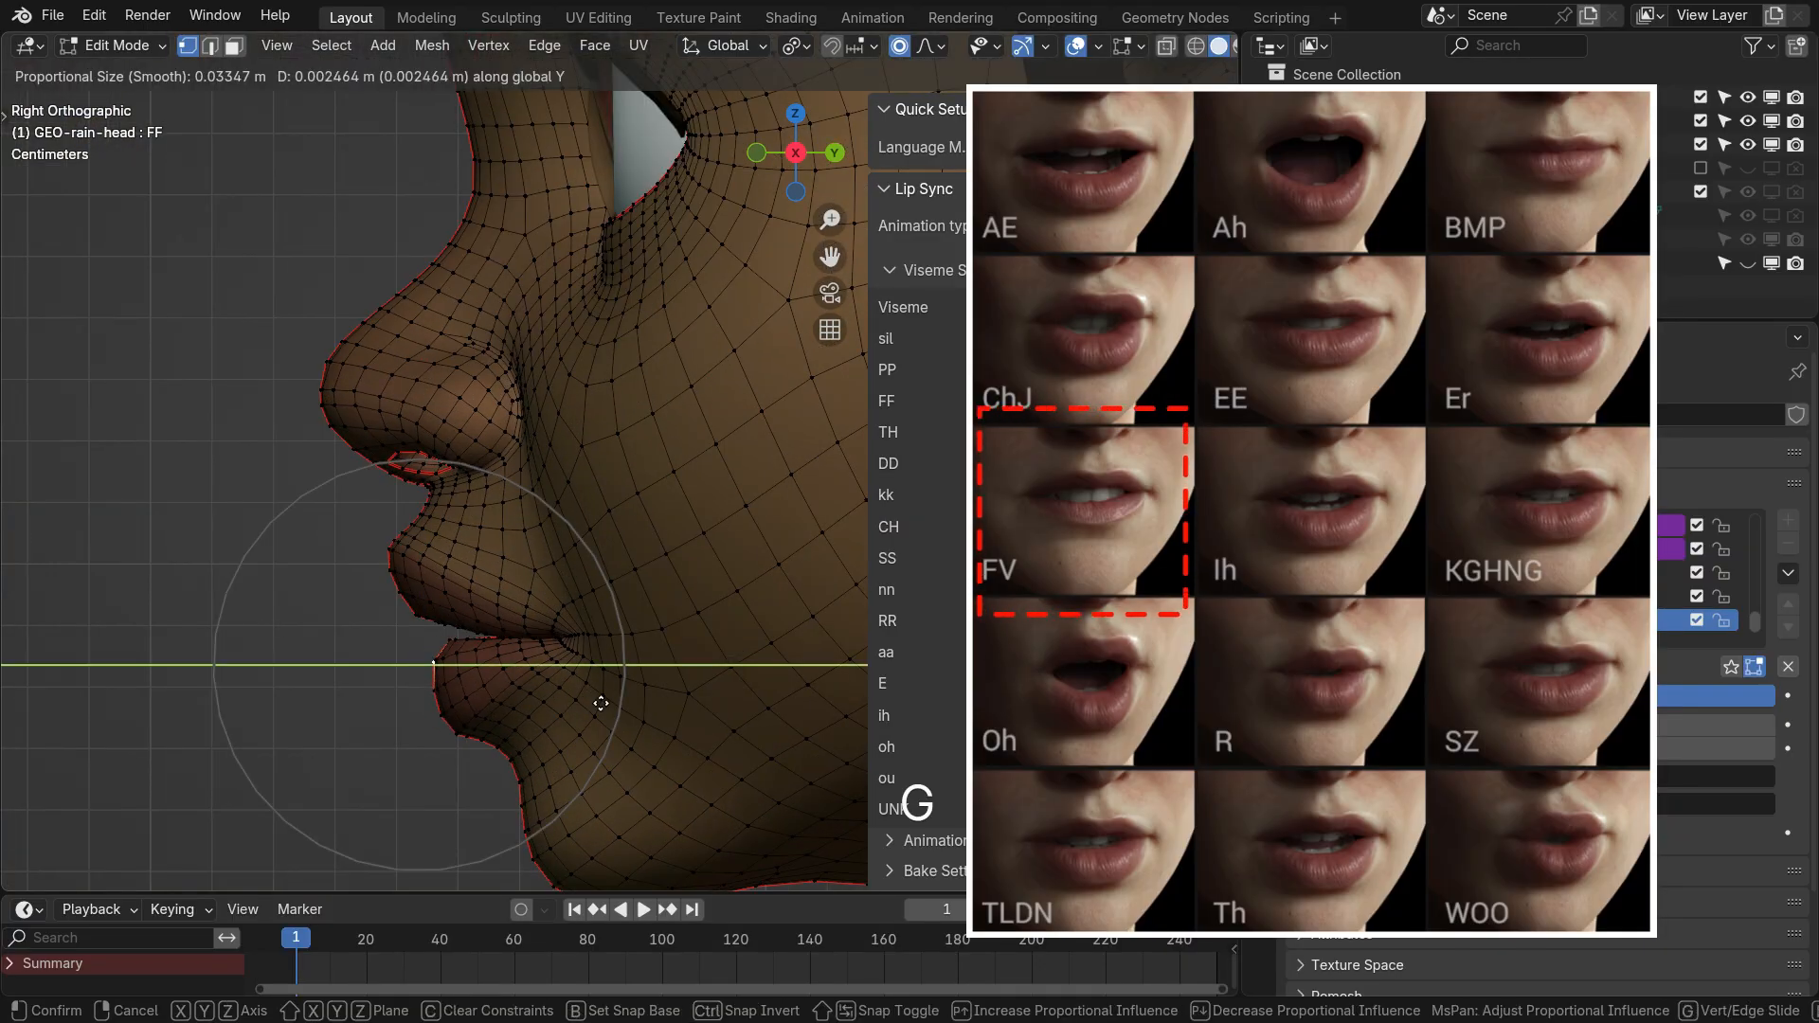
click(622, 708)
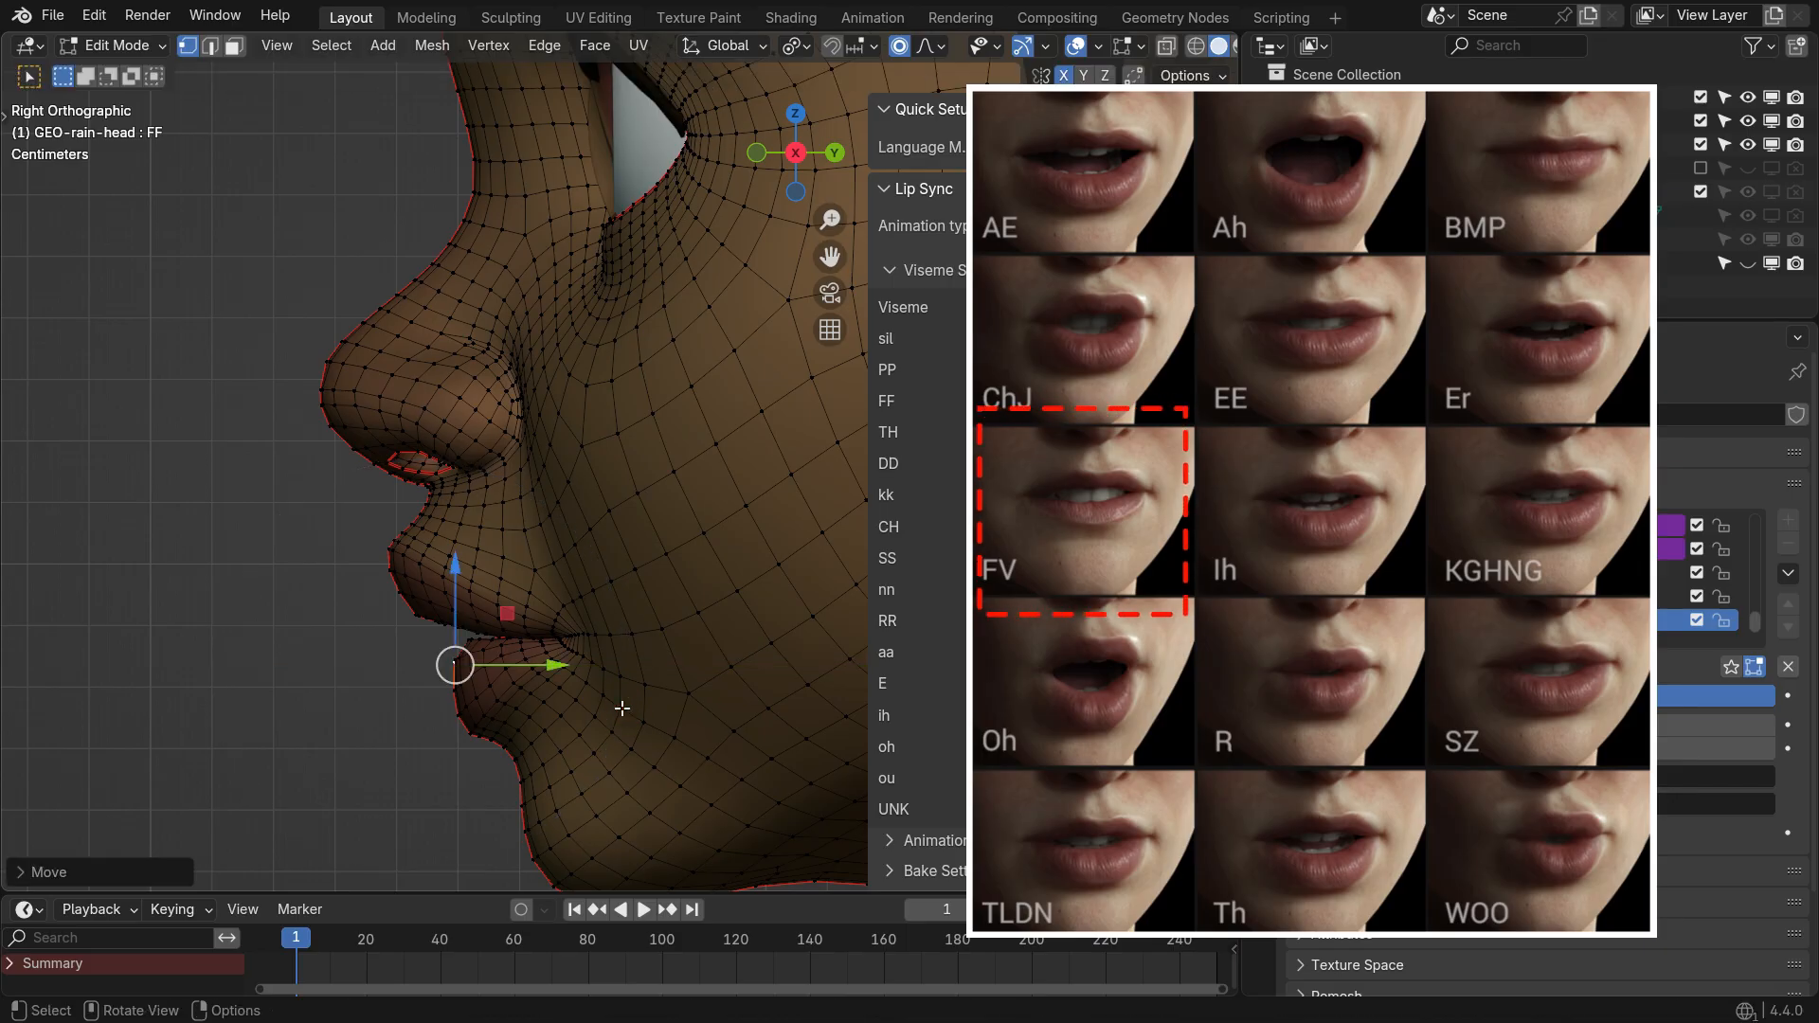
key(g)
key(y)
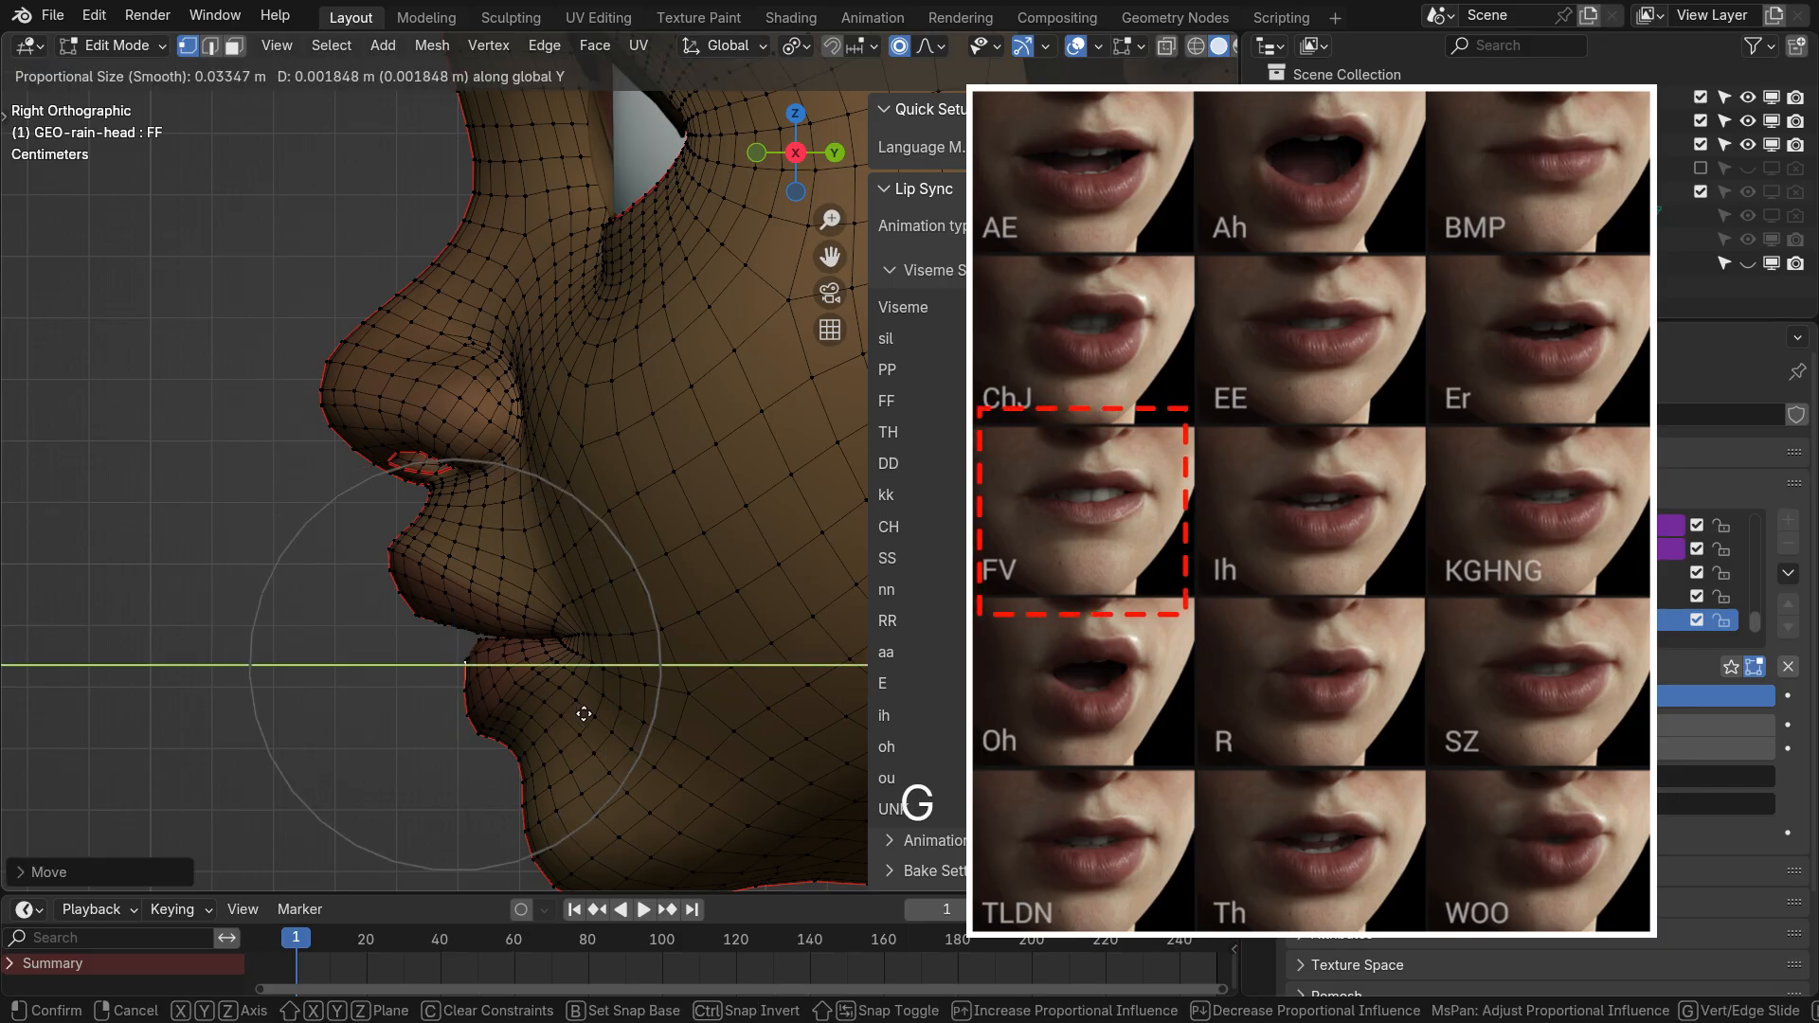
click(579, 738)
In front view, move the centre vertex just below the lower lip up about 4.7 mm along Z with a smaller proportional radius
middle_drag(396, 654, 446, 710)
scroll(450, 715, up, 2)
key(KP_1)
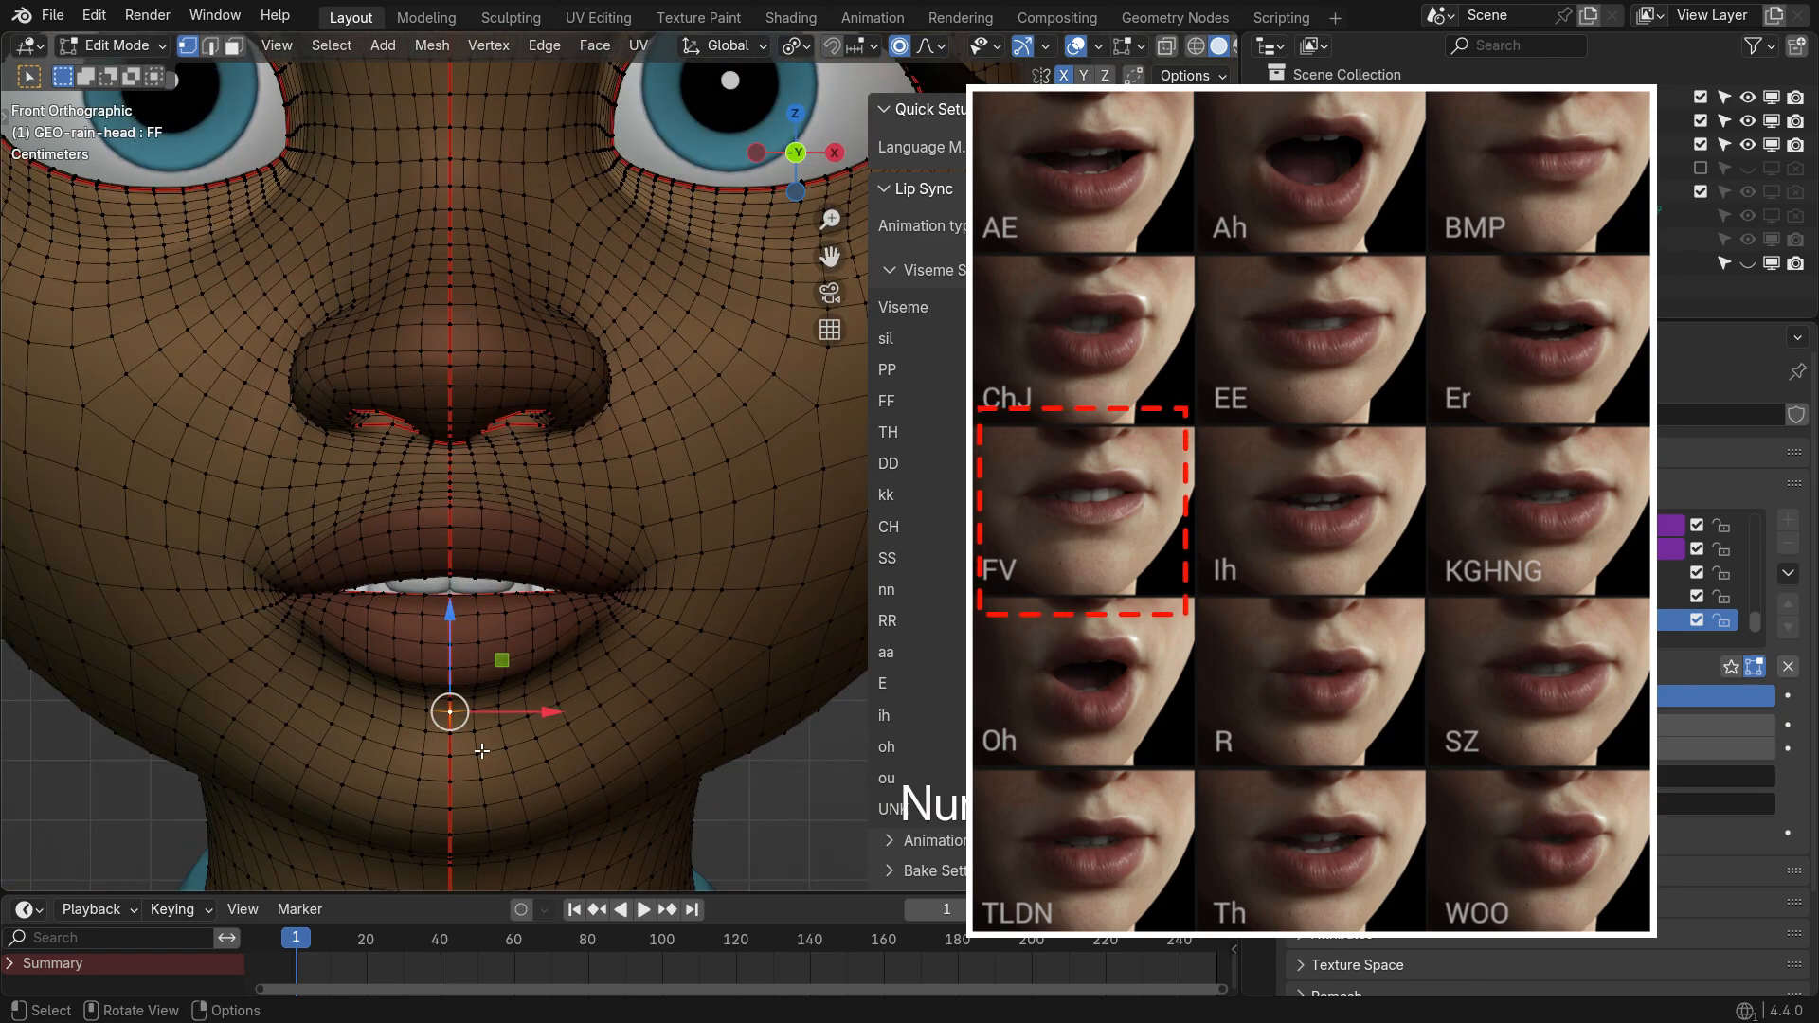
key(g)
key(z)
scroll(526, 800, up, 6)
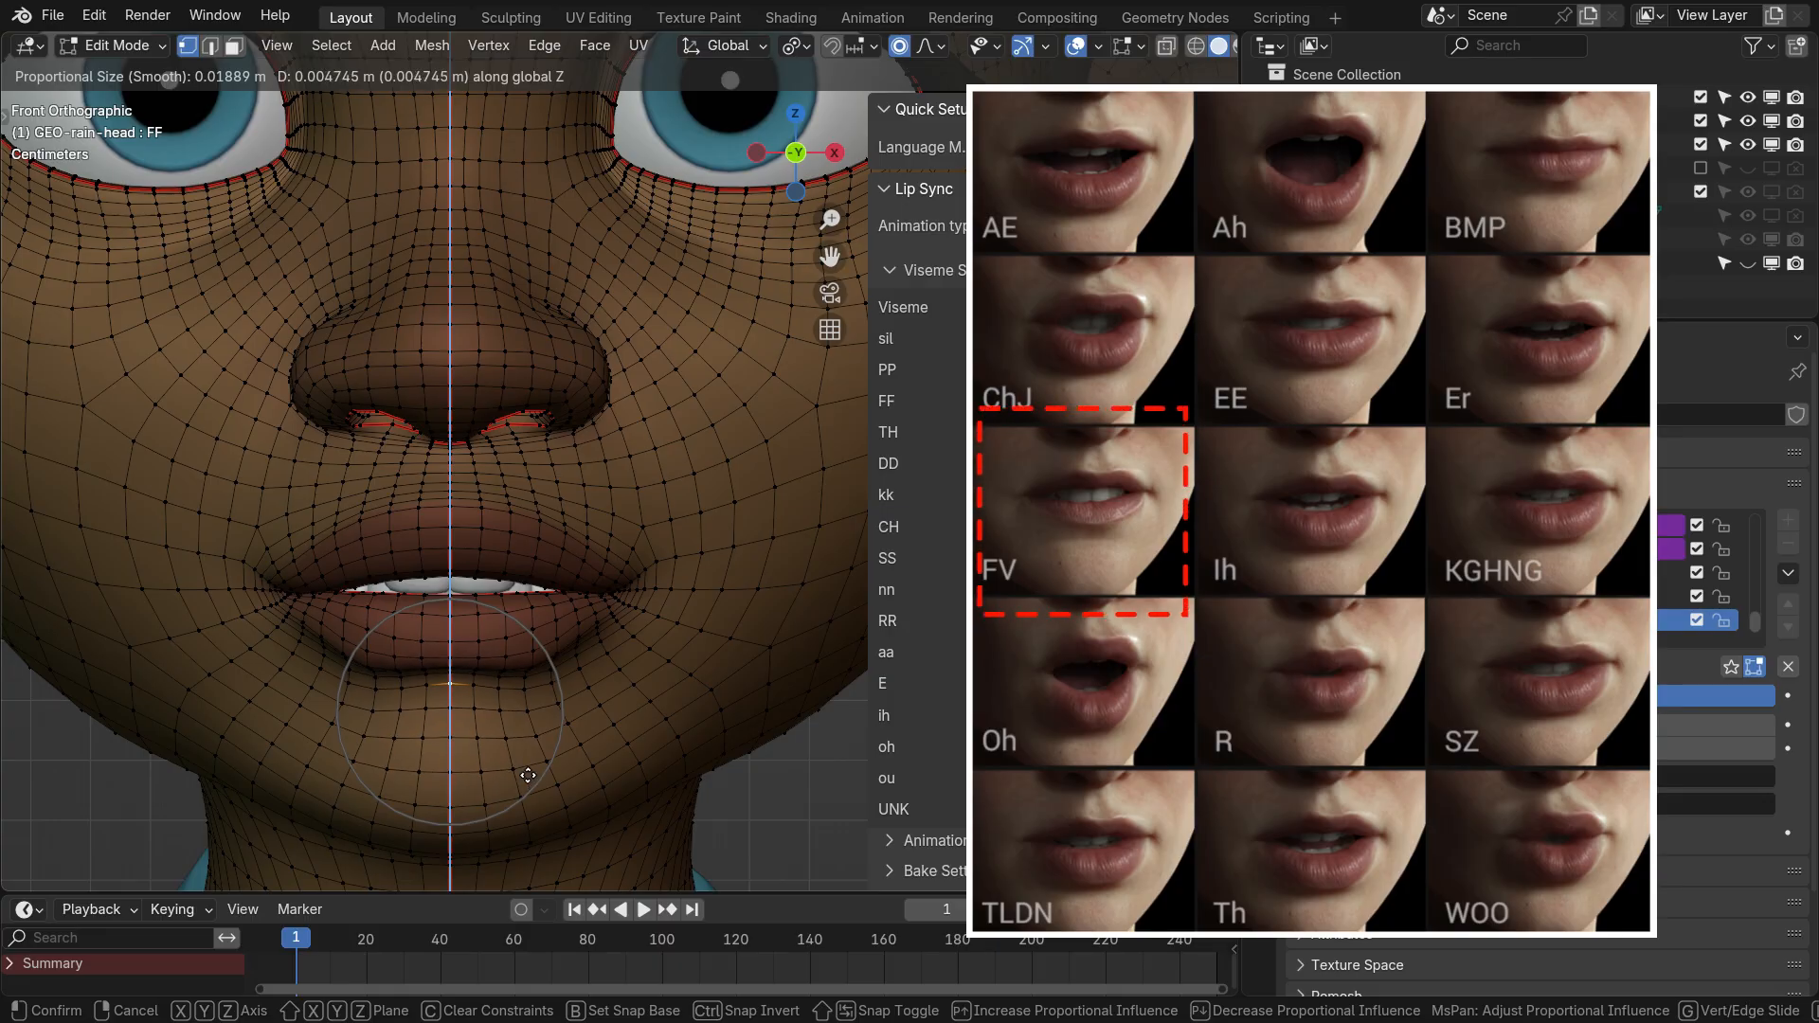
click(523, 775)
Return to Object Mode, set the FF shape key's value to 0.000, and assign it to the FF viseme
scroll(479, 725, down, 3)
key(Tab)
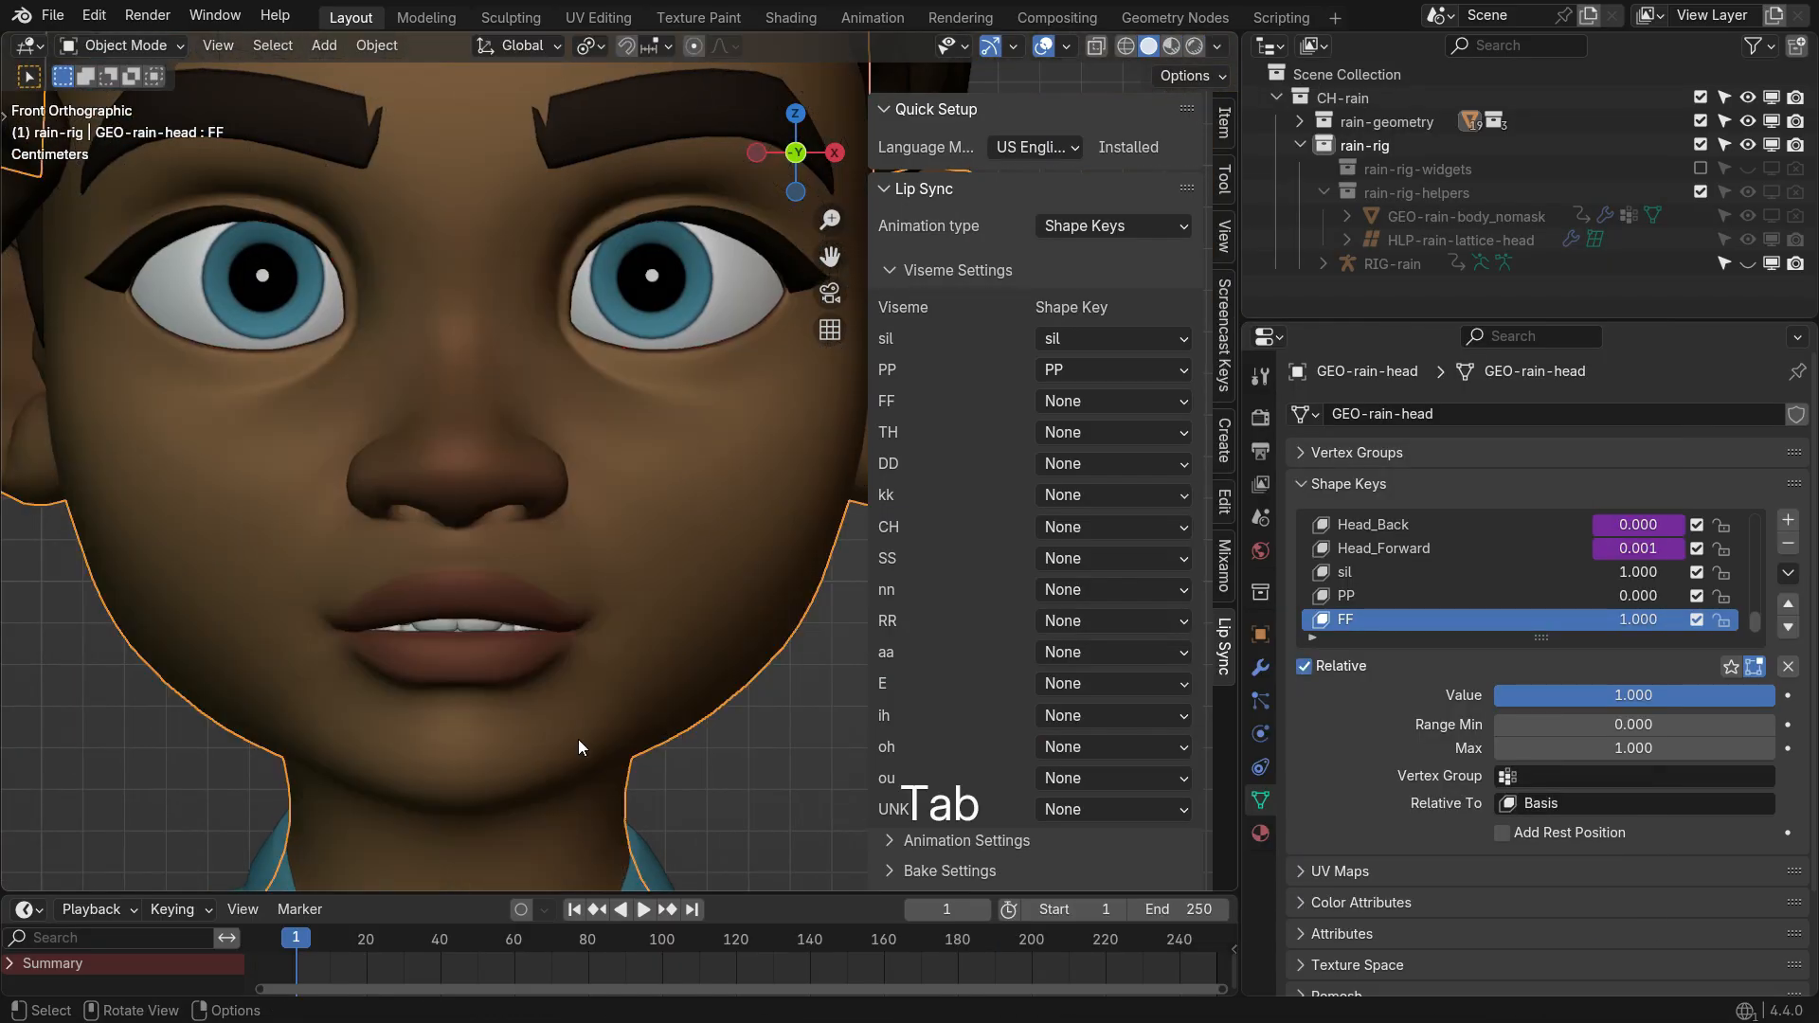
drag(1633, 695, 1492, 695)
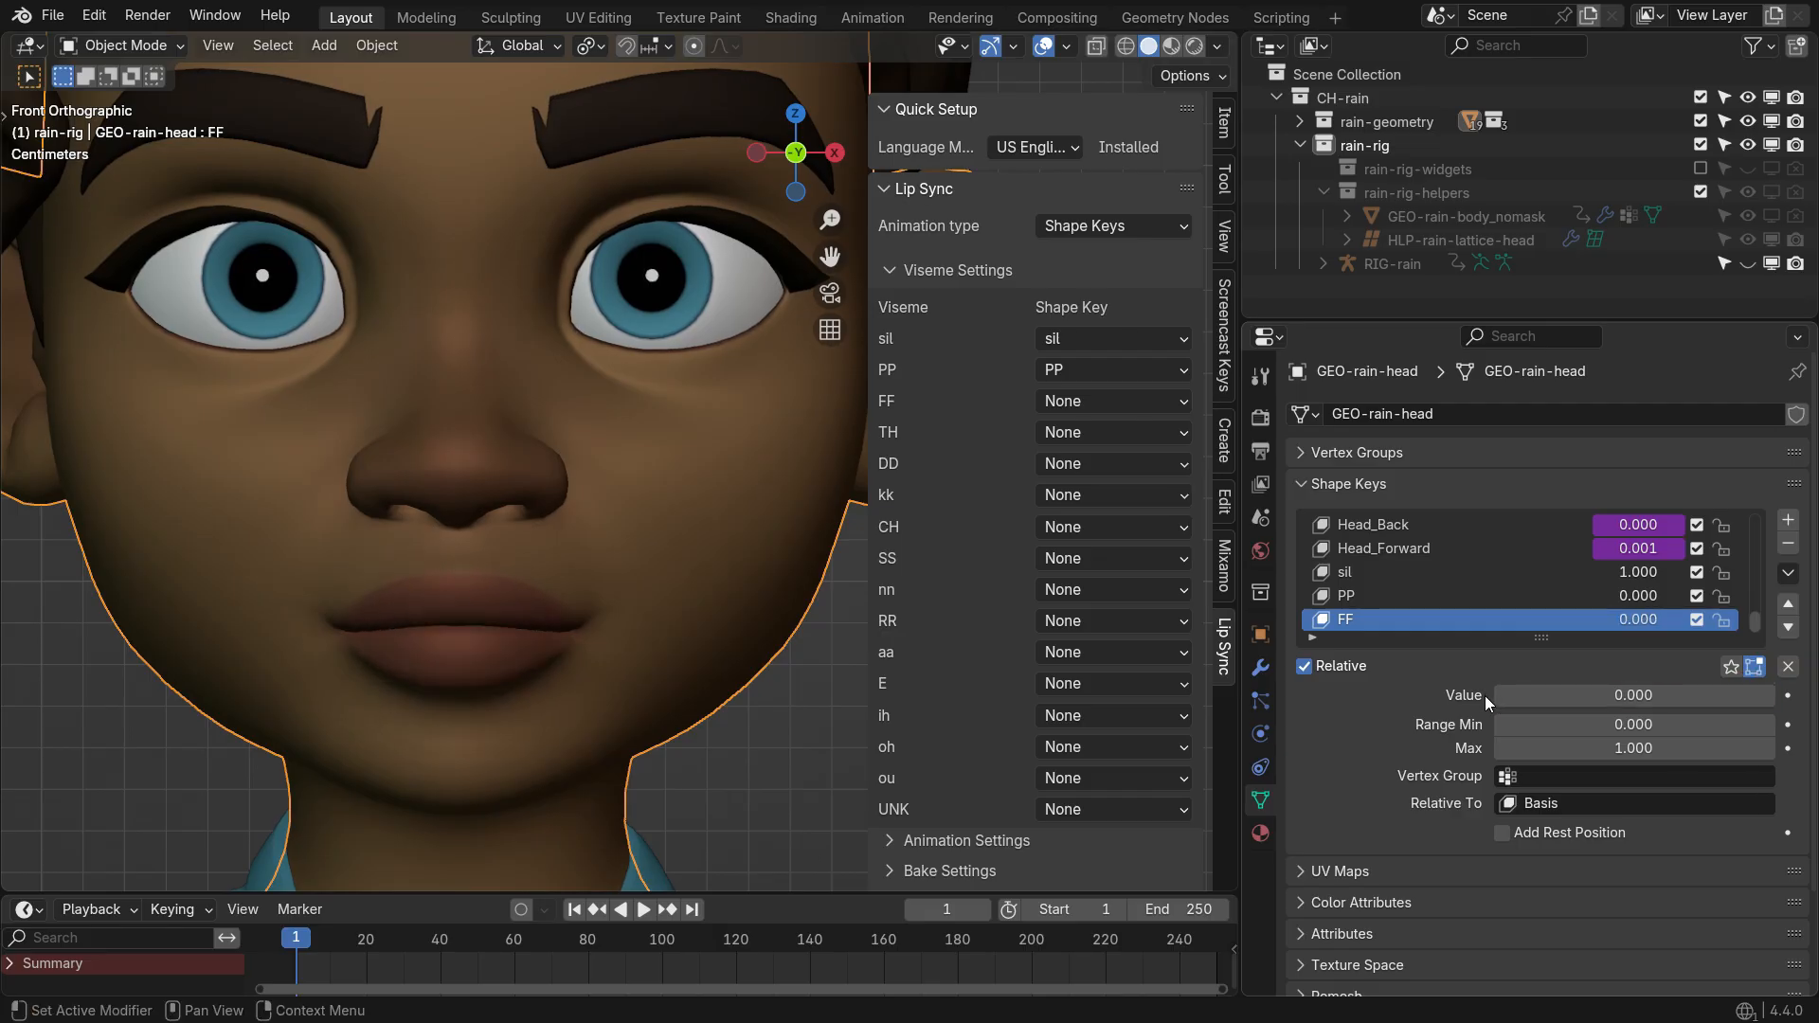
click(1137, 401)
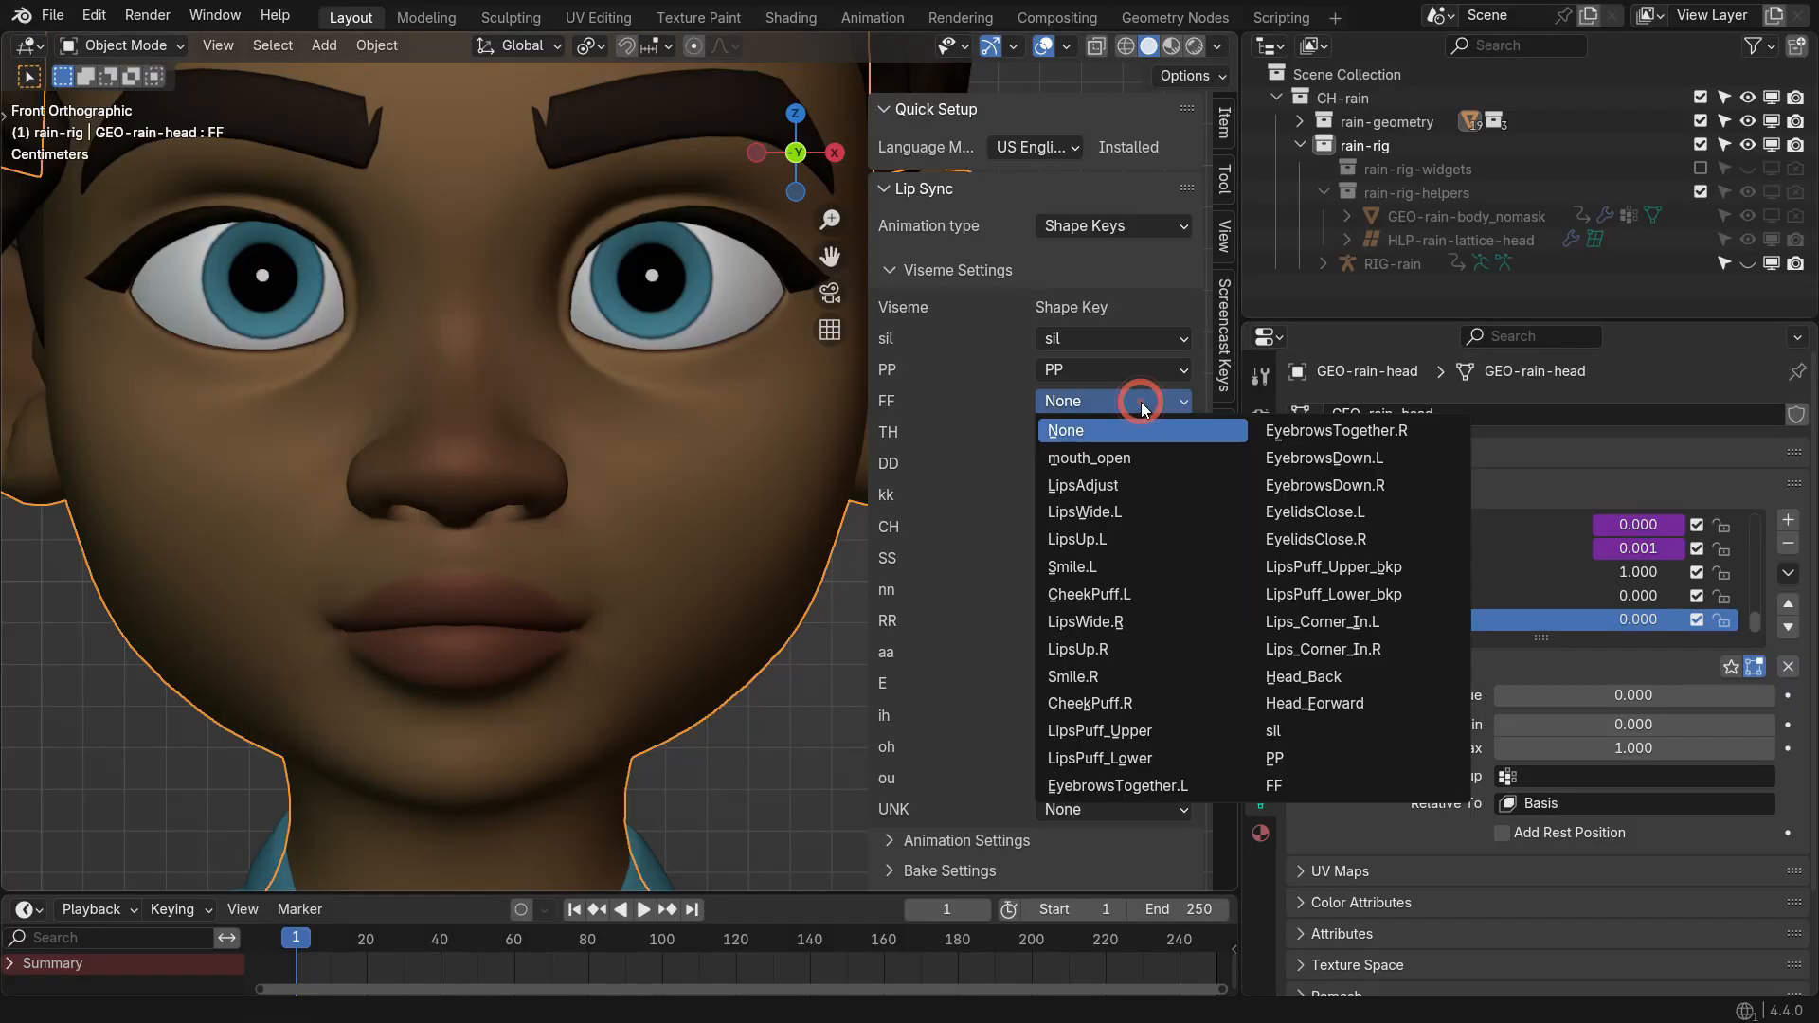
click(1323, 787)
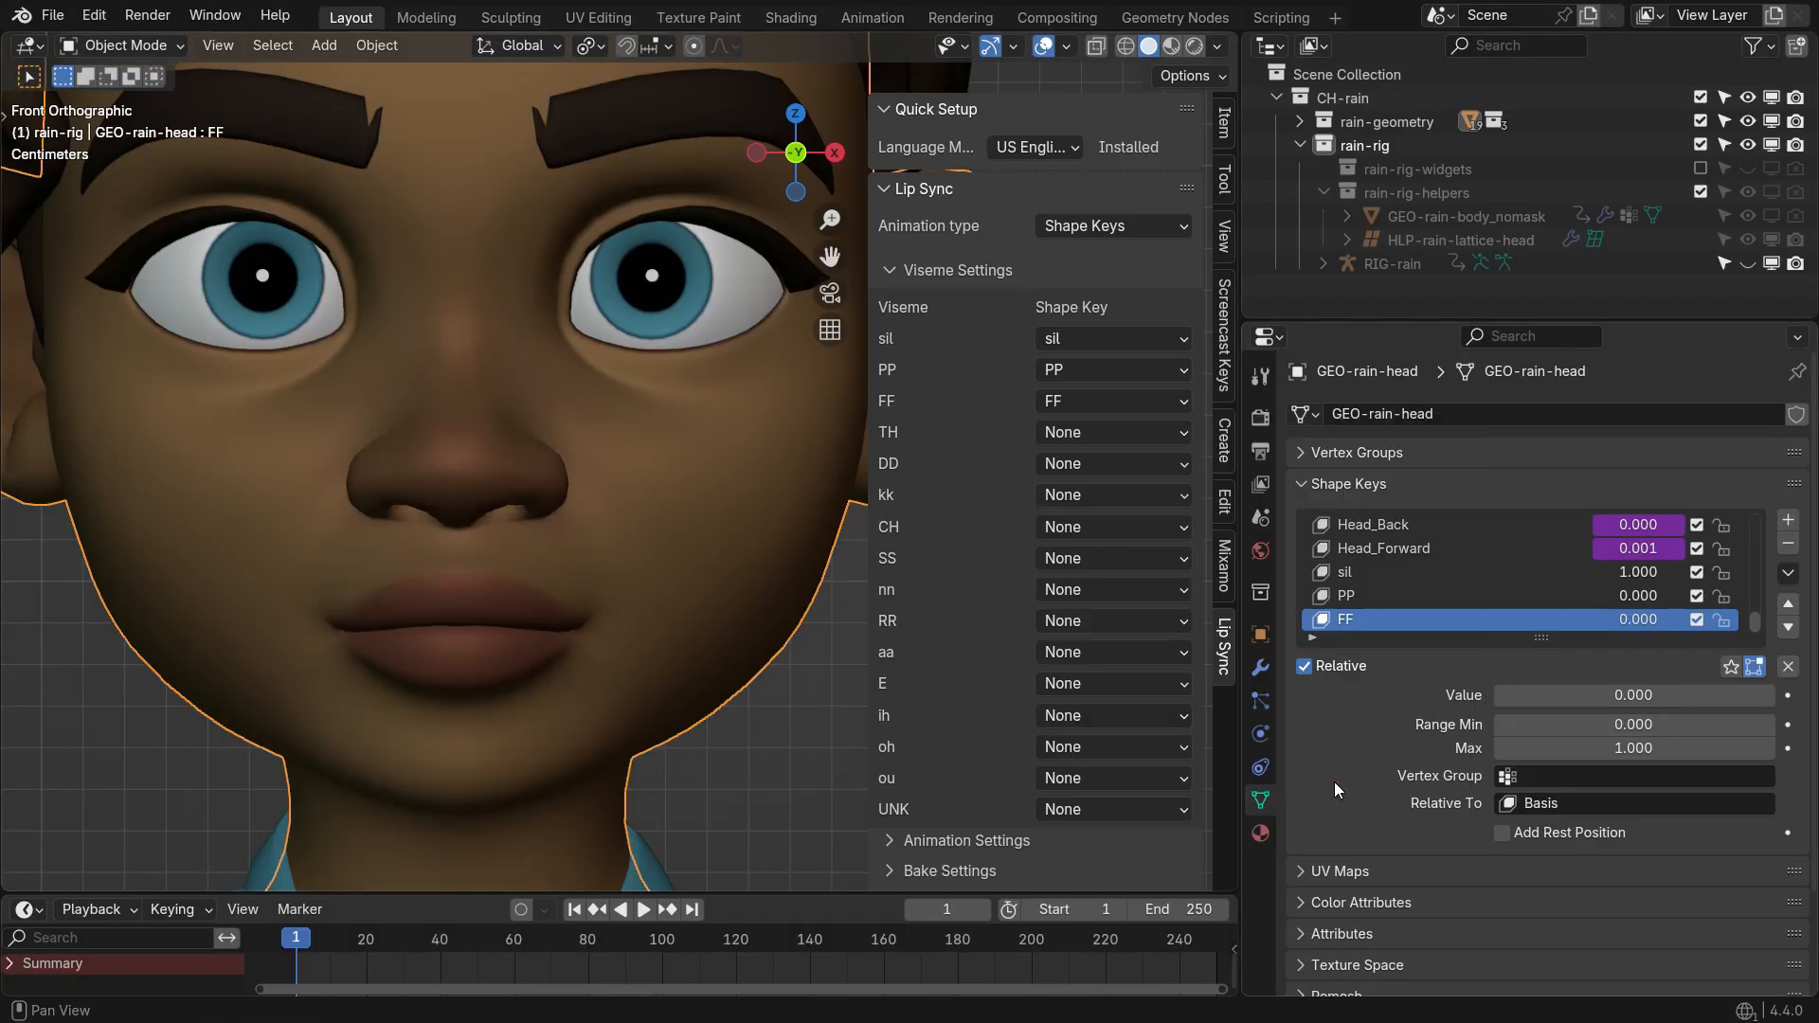
Add a shape key named "TH" to the head mesh and set its value to 1.000
click(1788, 519)
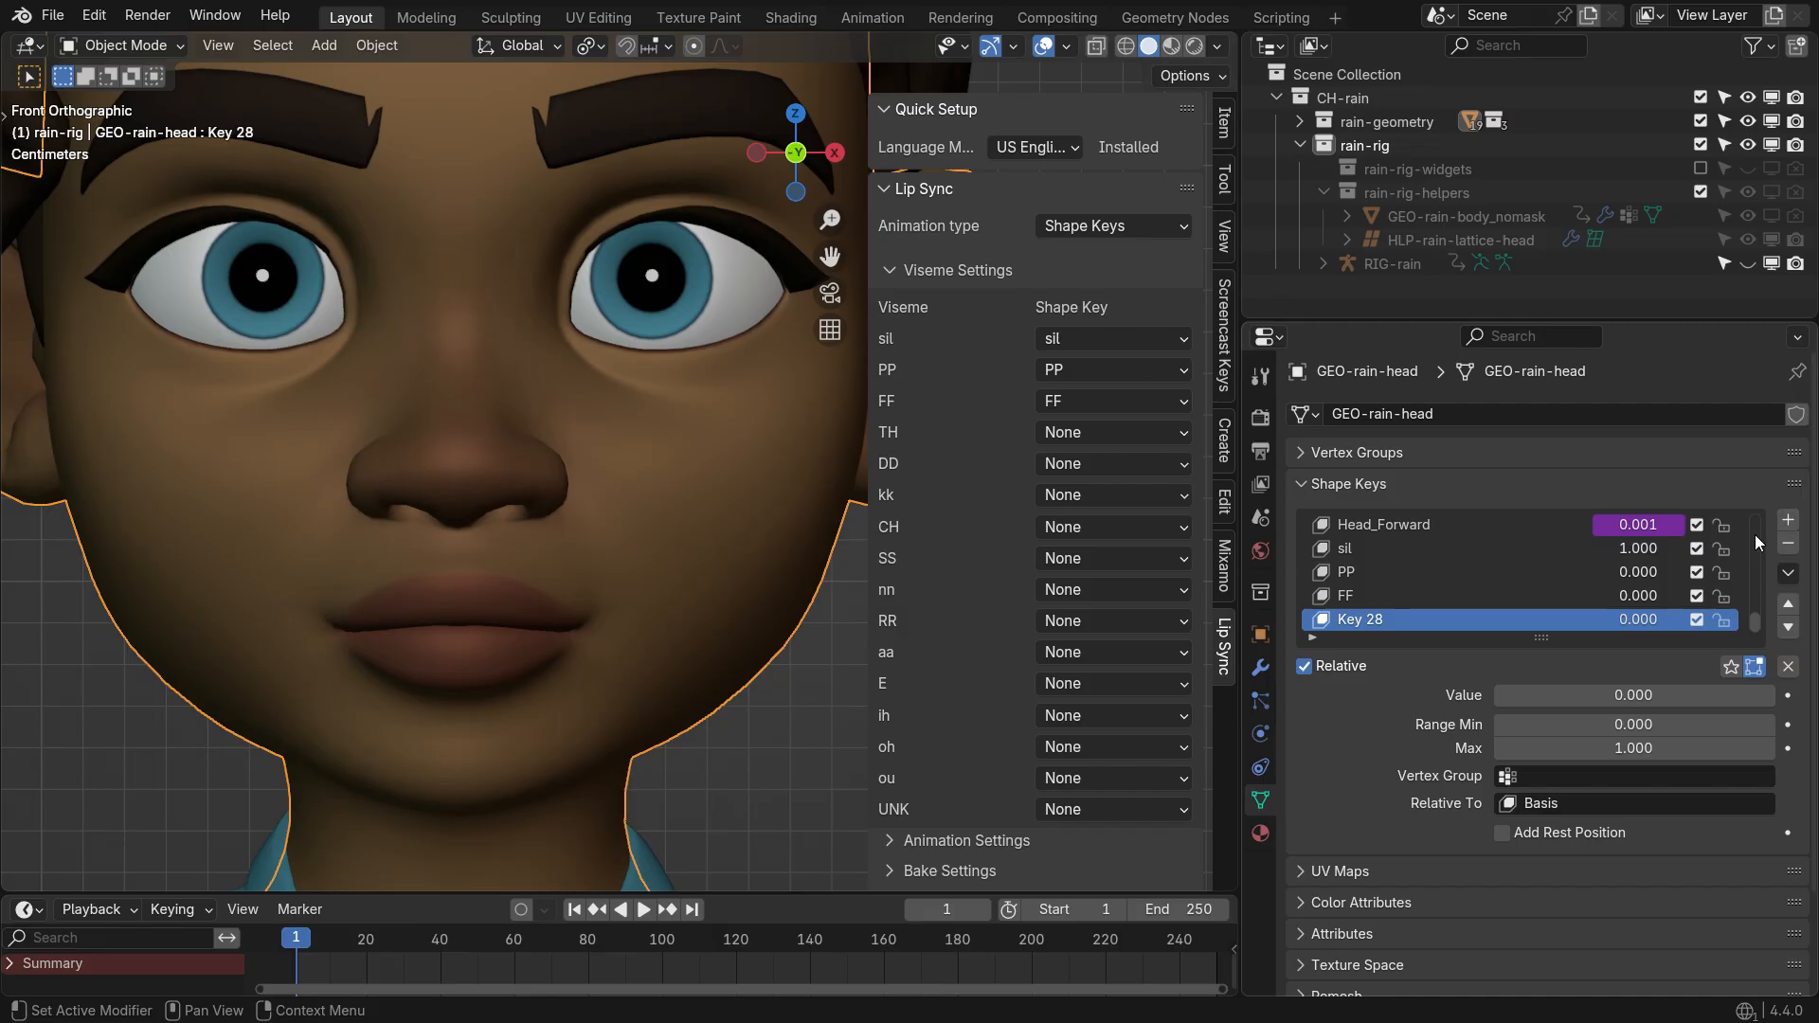
double_click(1371, 625)
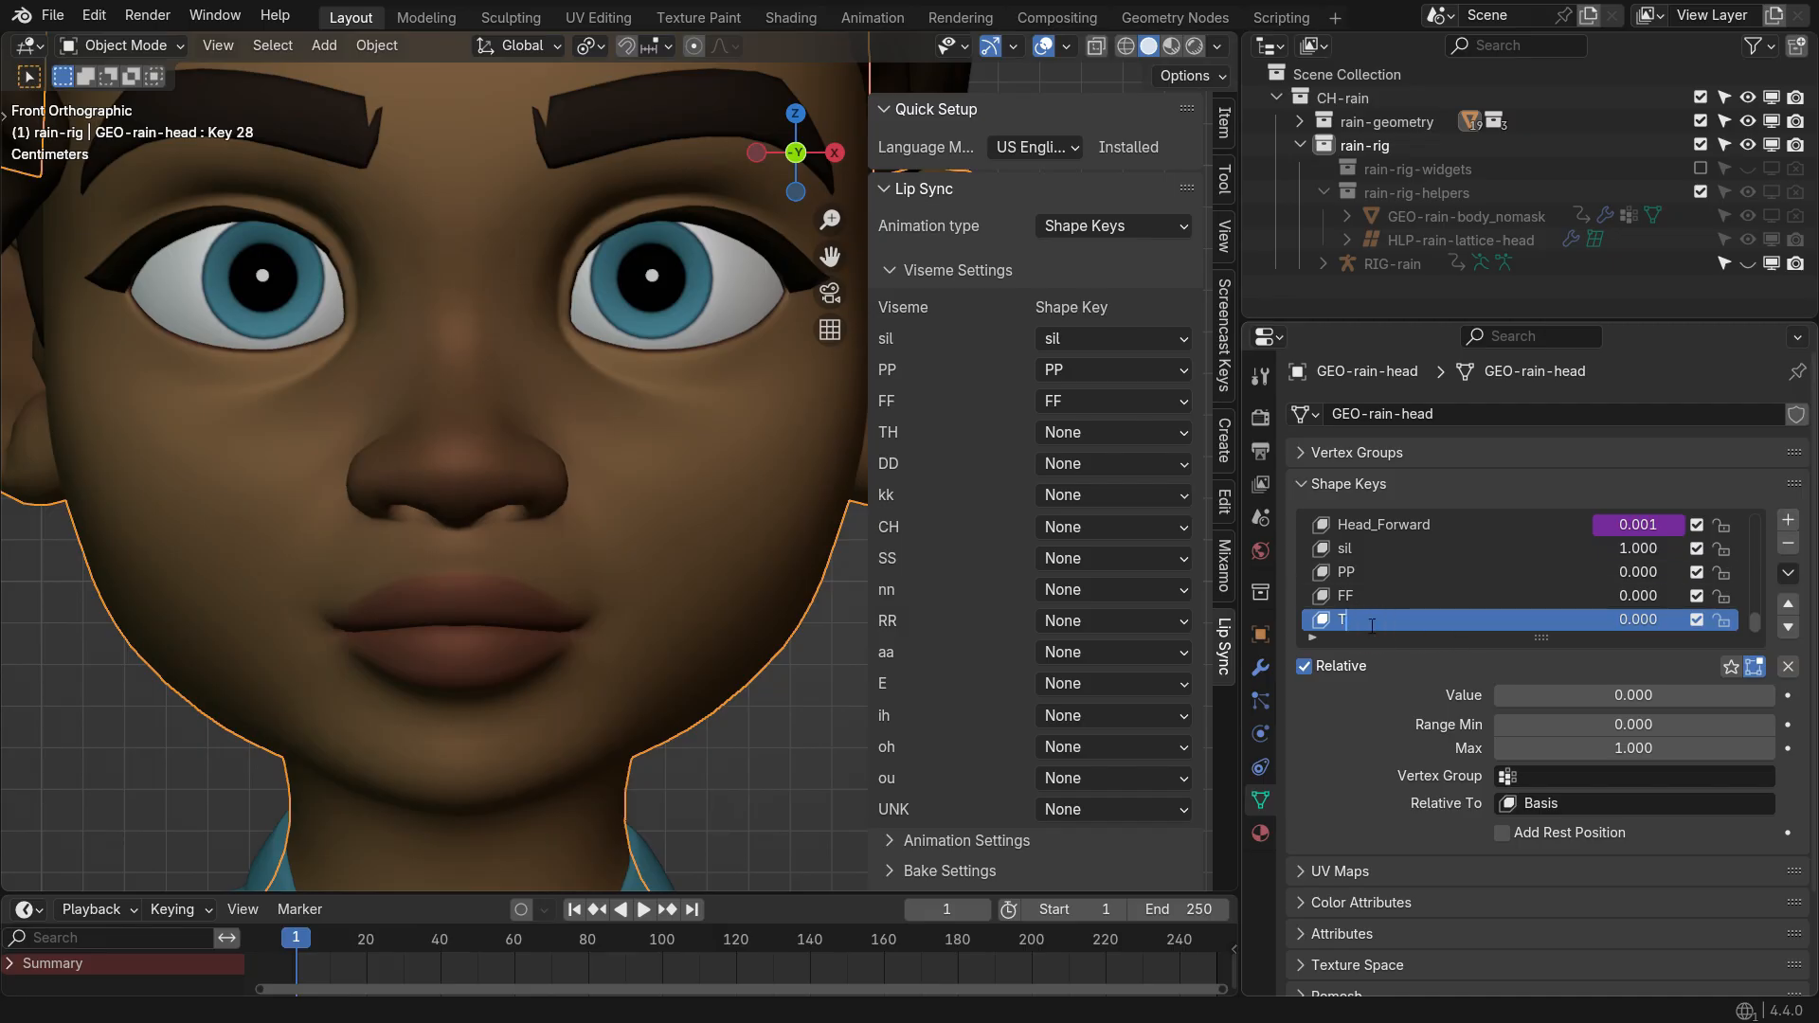
key(Return)
drag(1535, 695, 1687, 740)
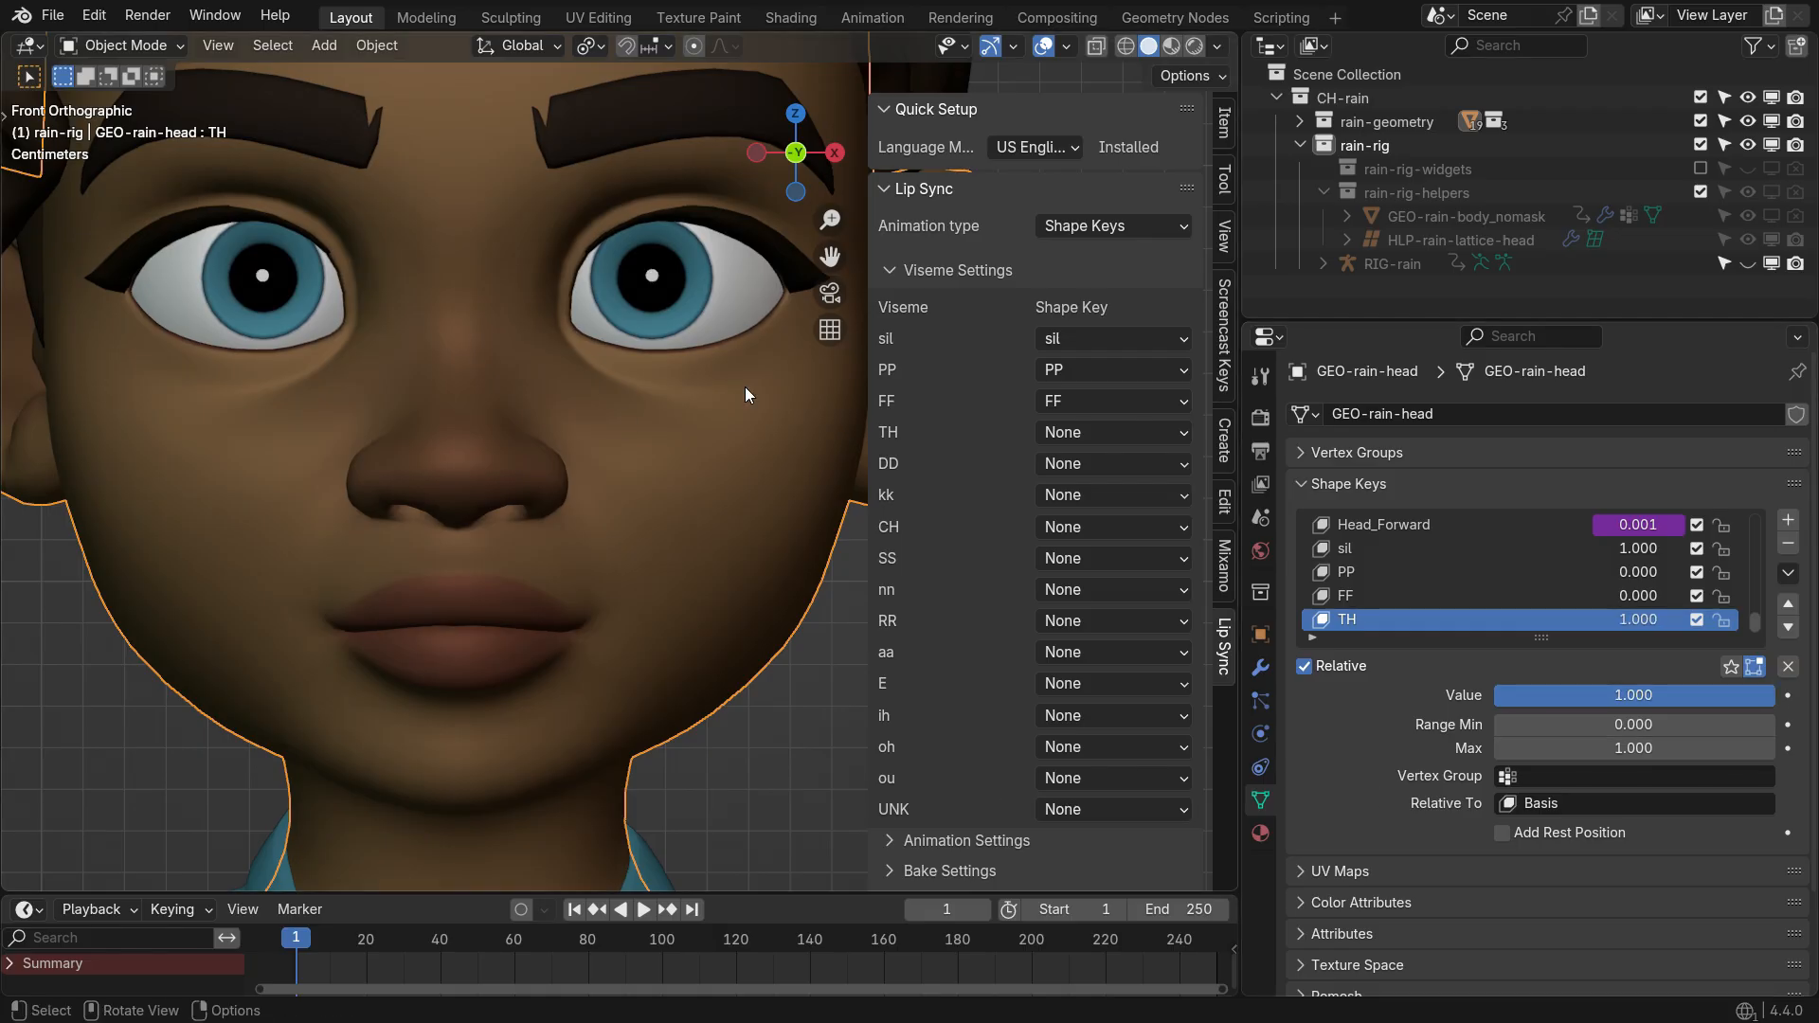
In Edit Mode on the TH shape key, move the lower lip's centre vertex down along Z with proportional editing
key(Tab)
scroll(458, 711, up, 3)
key(g)
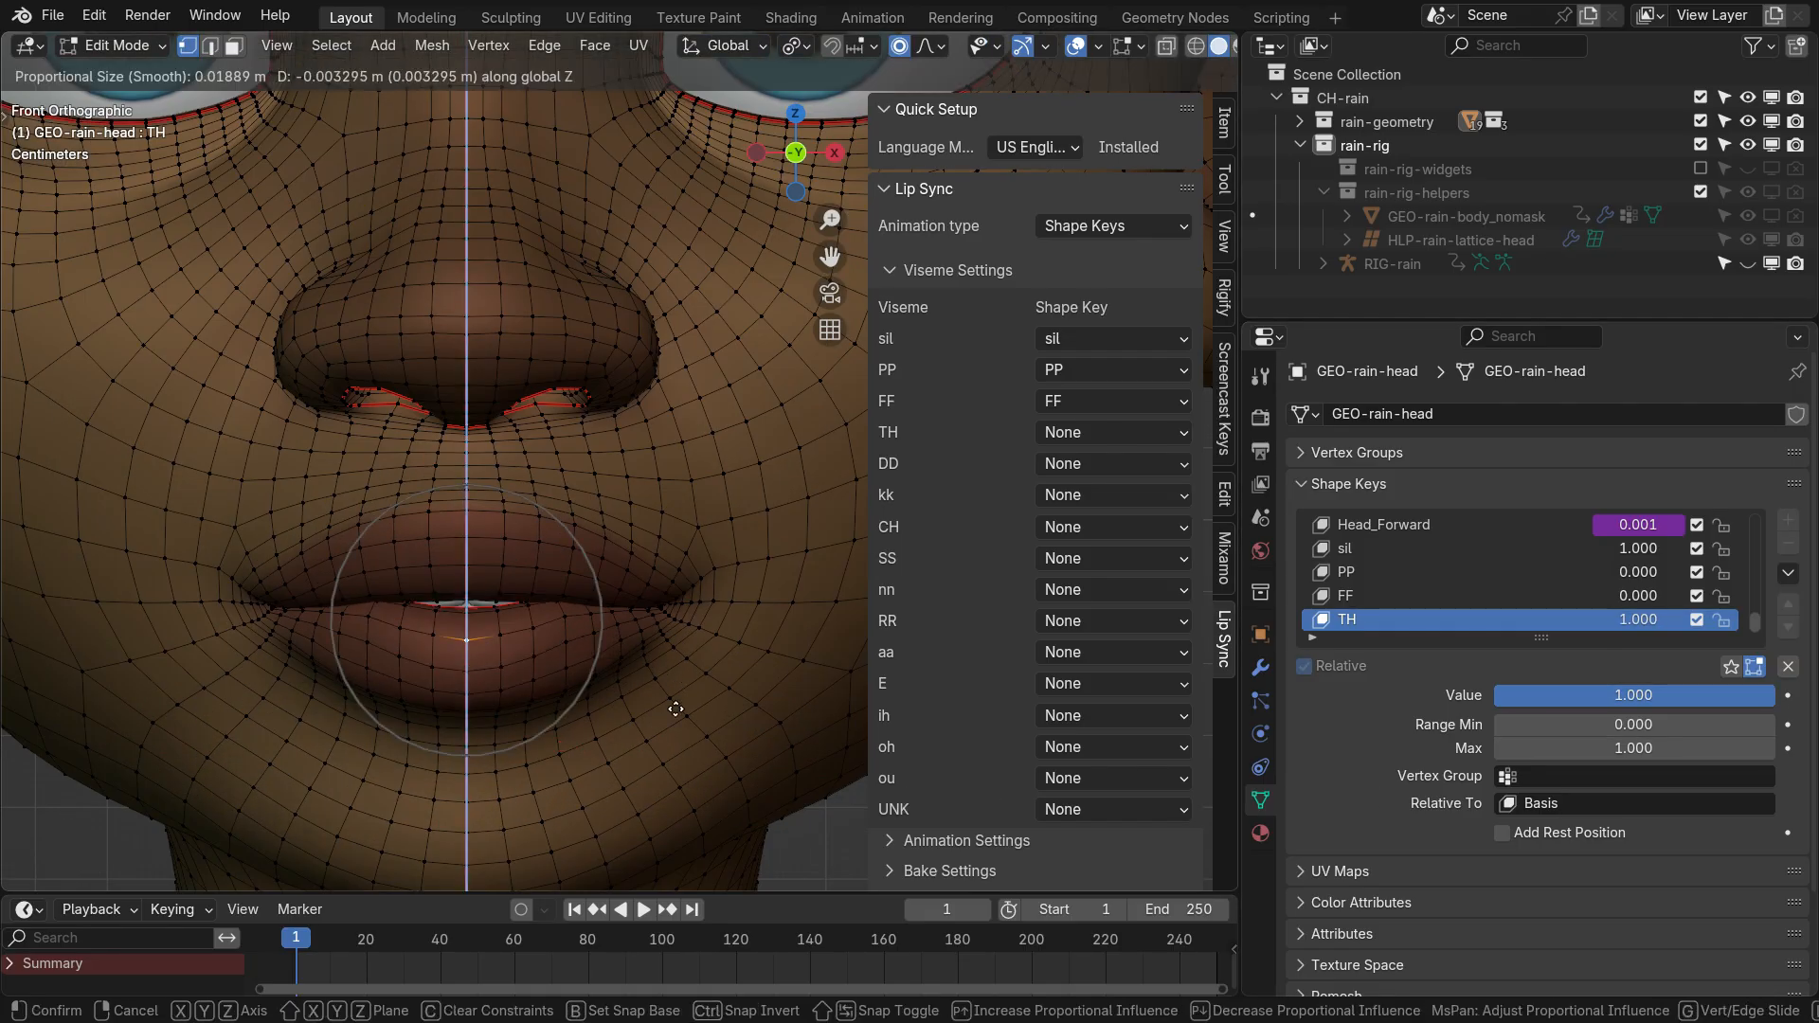
click(667, 725)
Move the upper lip's centre vertex up about 2.1 mm along Z with proportional editing
click(466, 579)
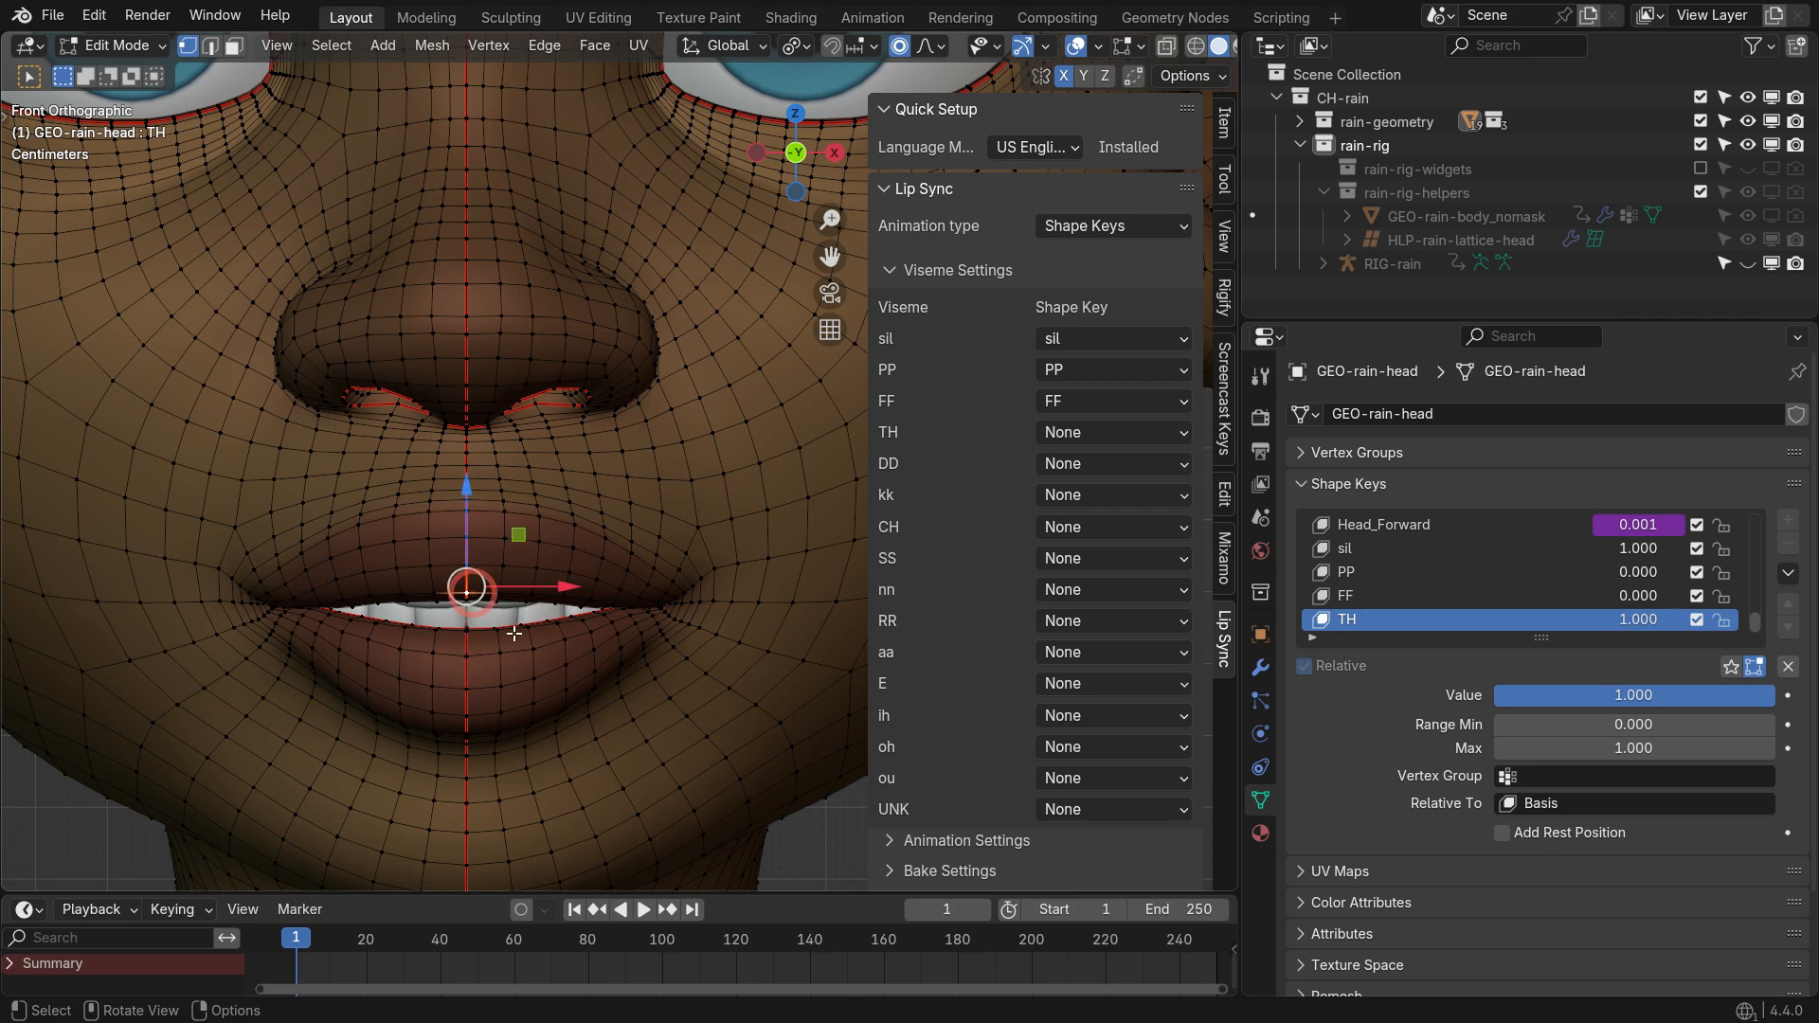
key(g)
key(z)
click(551, 681)
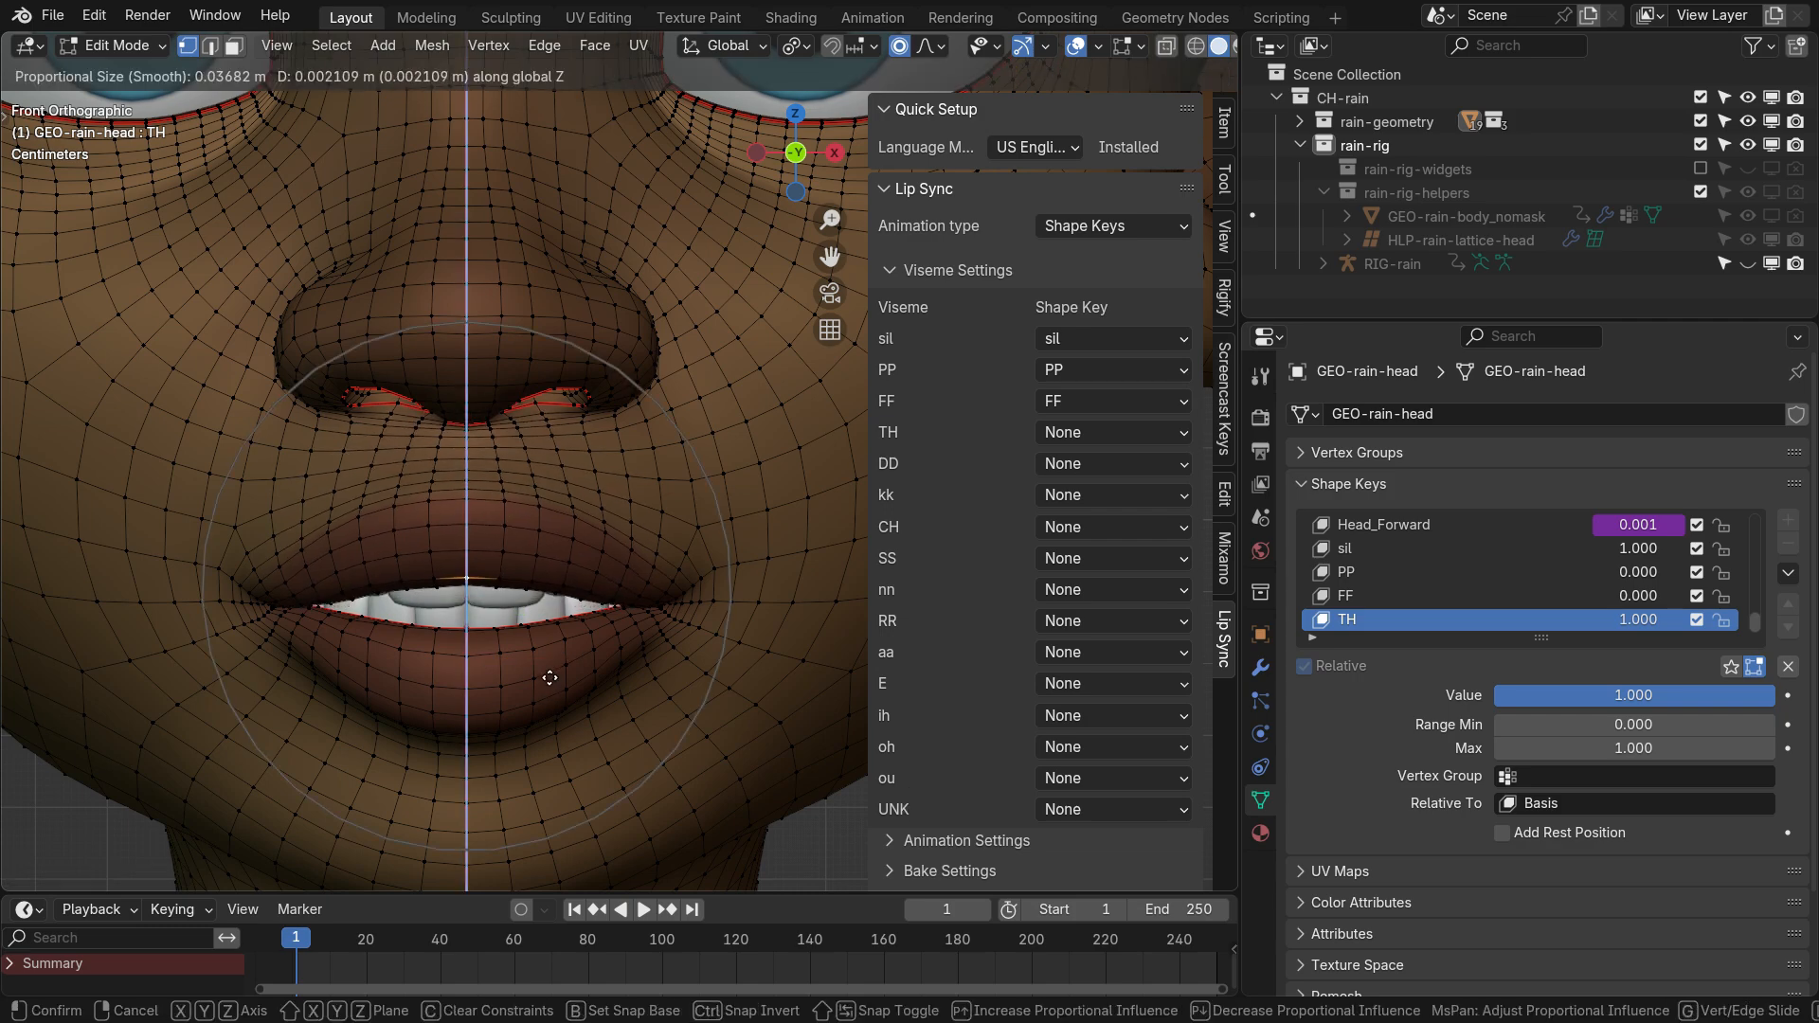
scroll(588, 625, down, 3)
scroll(611, 598, up, 3)
Adjust the position of a vertex at the corner of the mouth with a proportional move
click(619, 591)
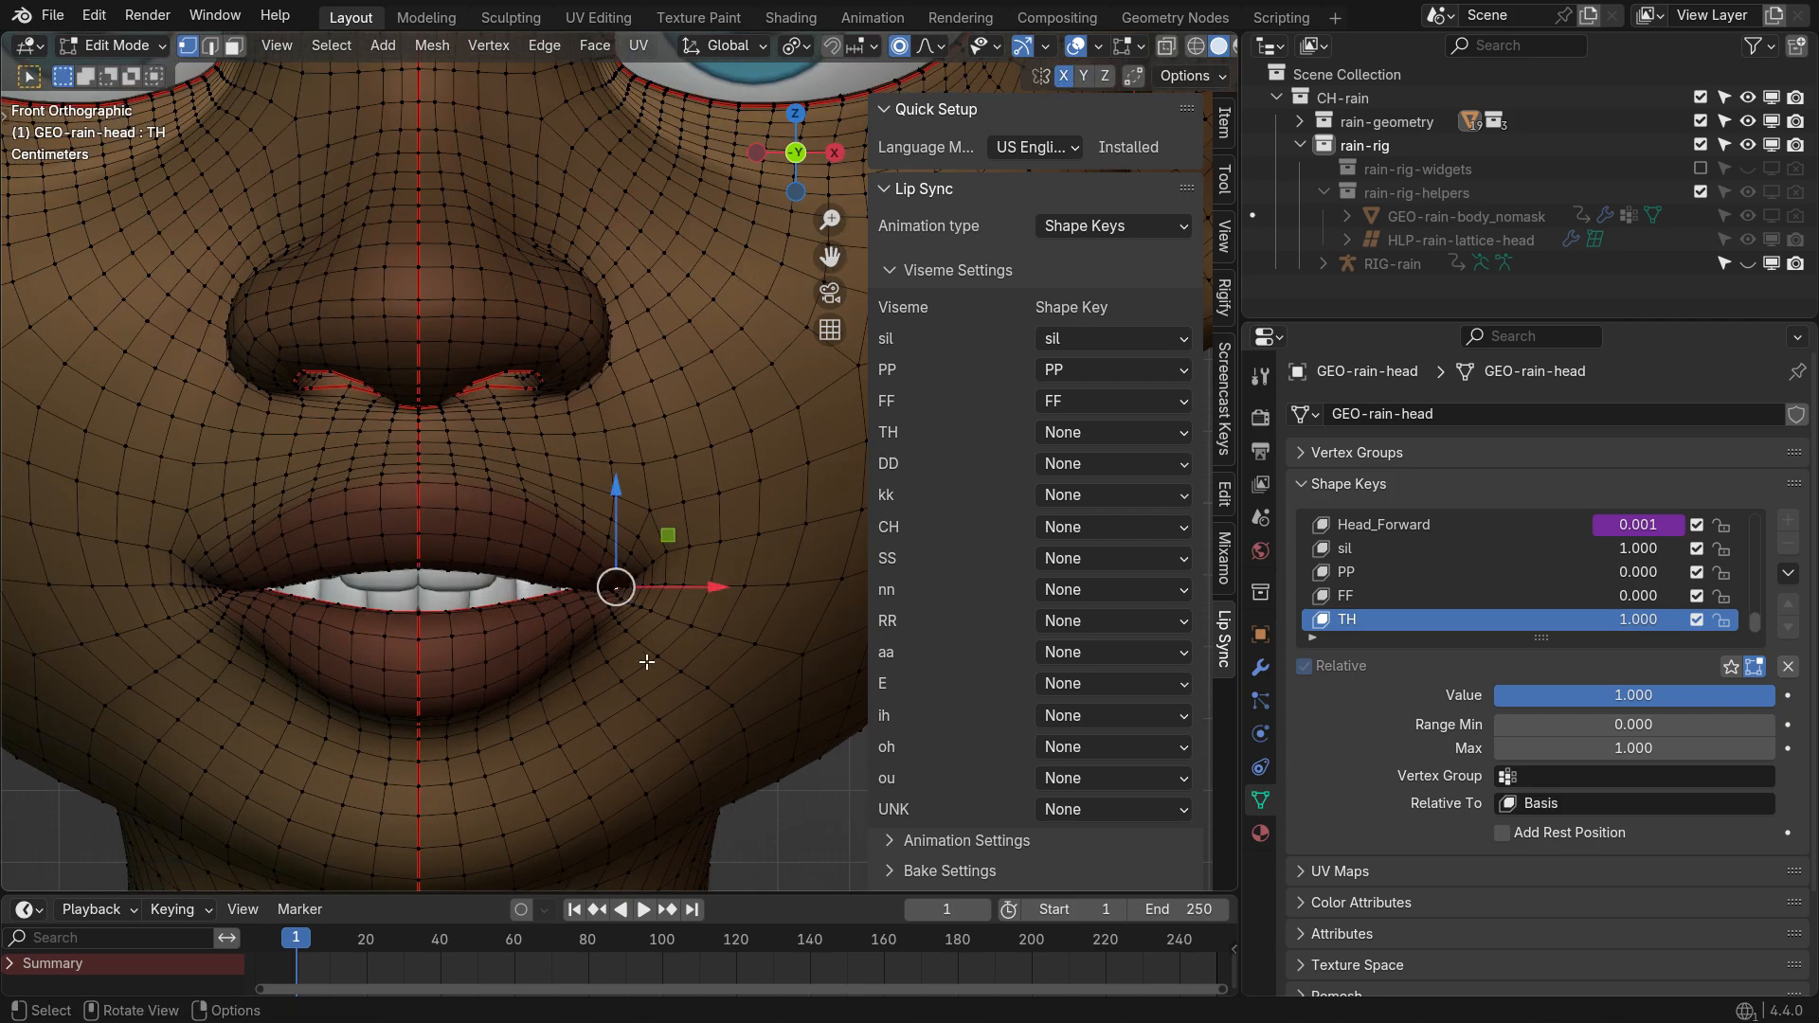
key(g)
click(647, 658)
scroll(647, 658, down, 3)
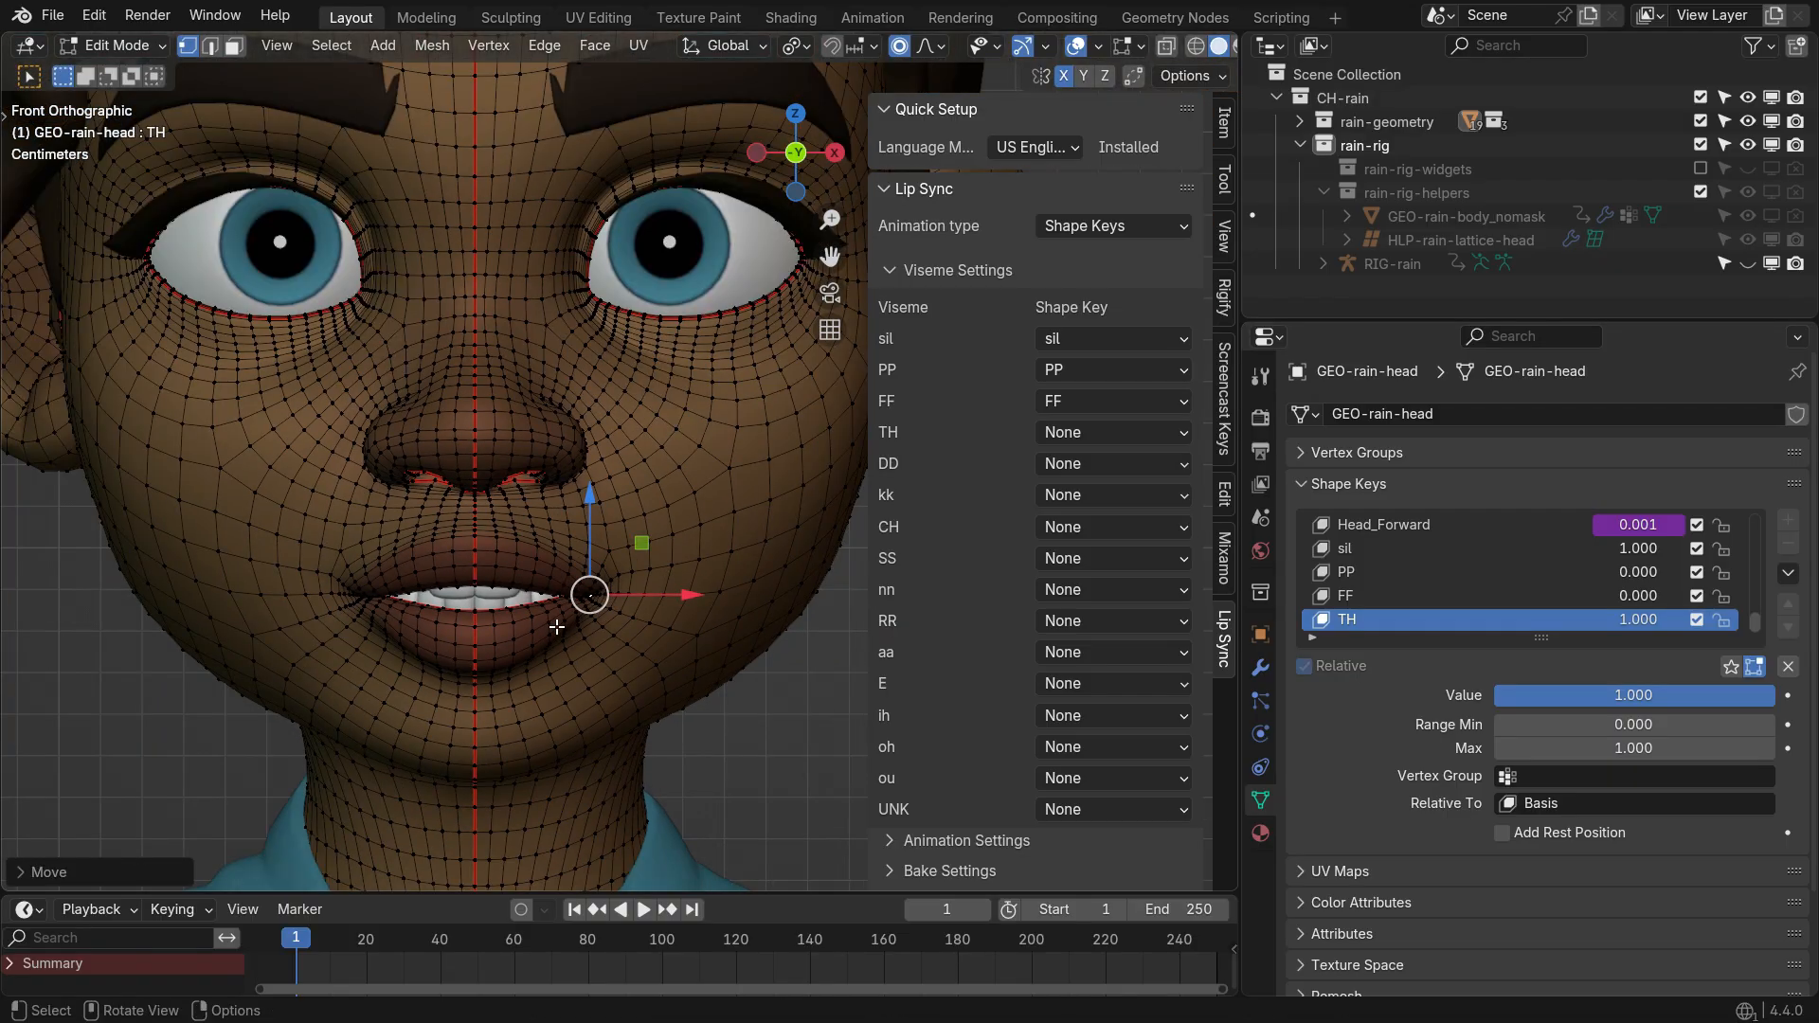
Return to Object Mode, set the TH shape key's value to 0.000, and assign it to the TH viseme
key(Tab)
drag(1633, 694, 1355, 701)
click(1117, 432)
click(1410, 816)
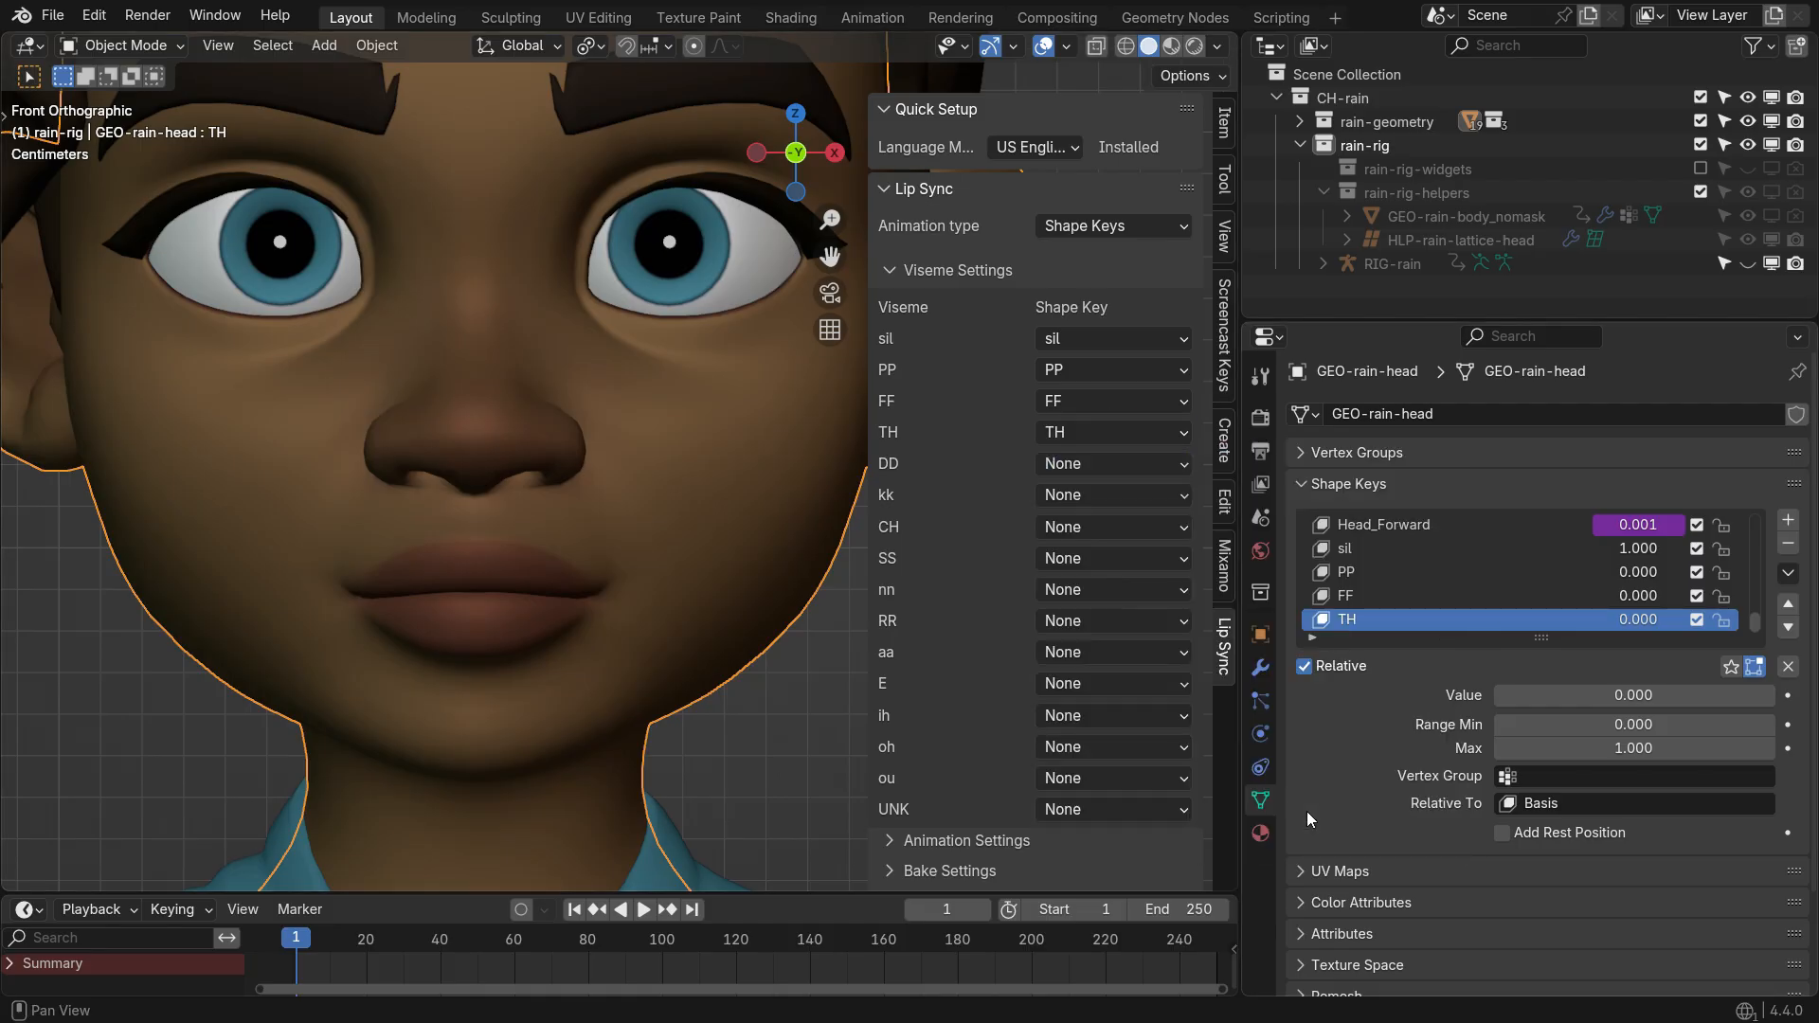
Add a shape key named "DD" to the head mesh and set its value to 1.000
click(1788, 520)
click(1375, 620)
text(DD)
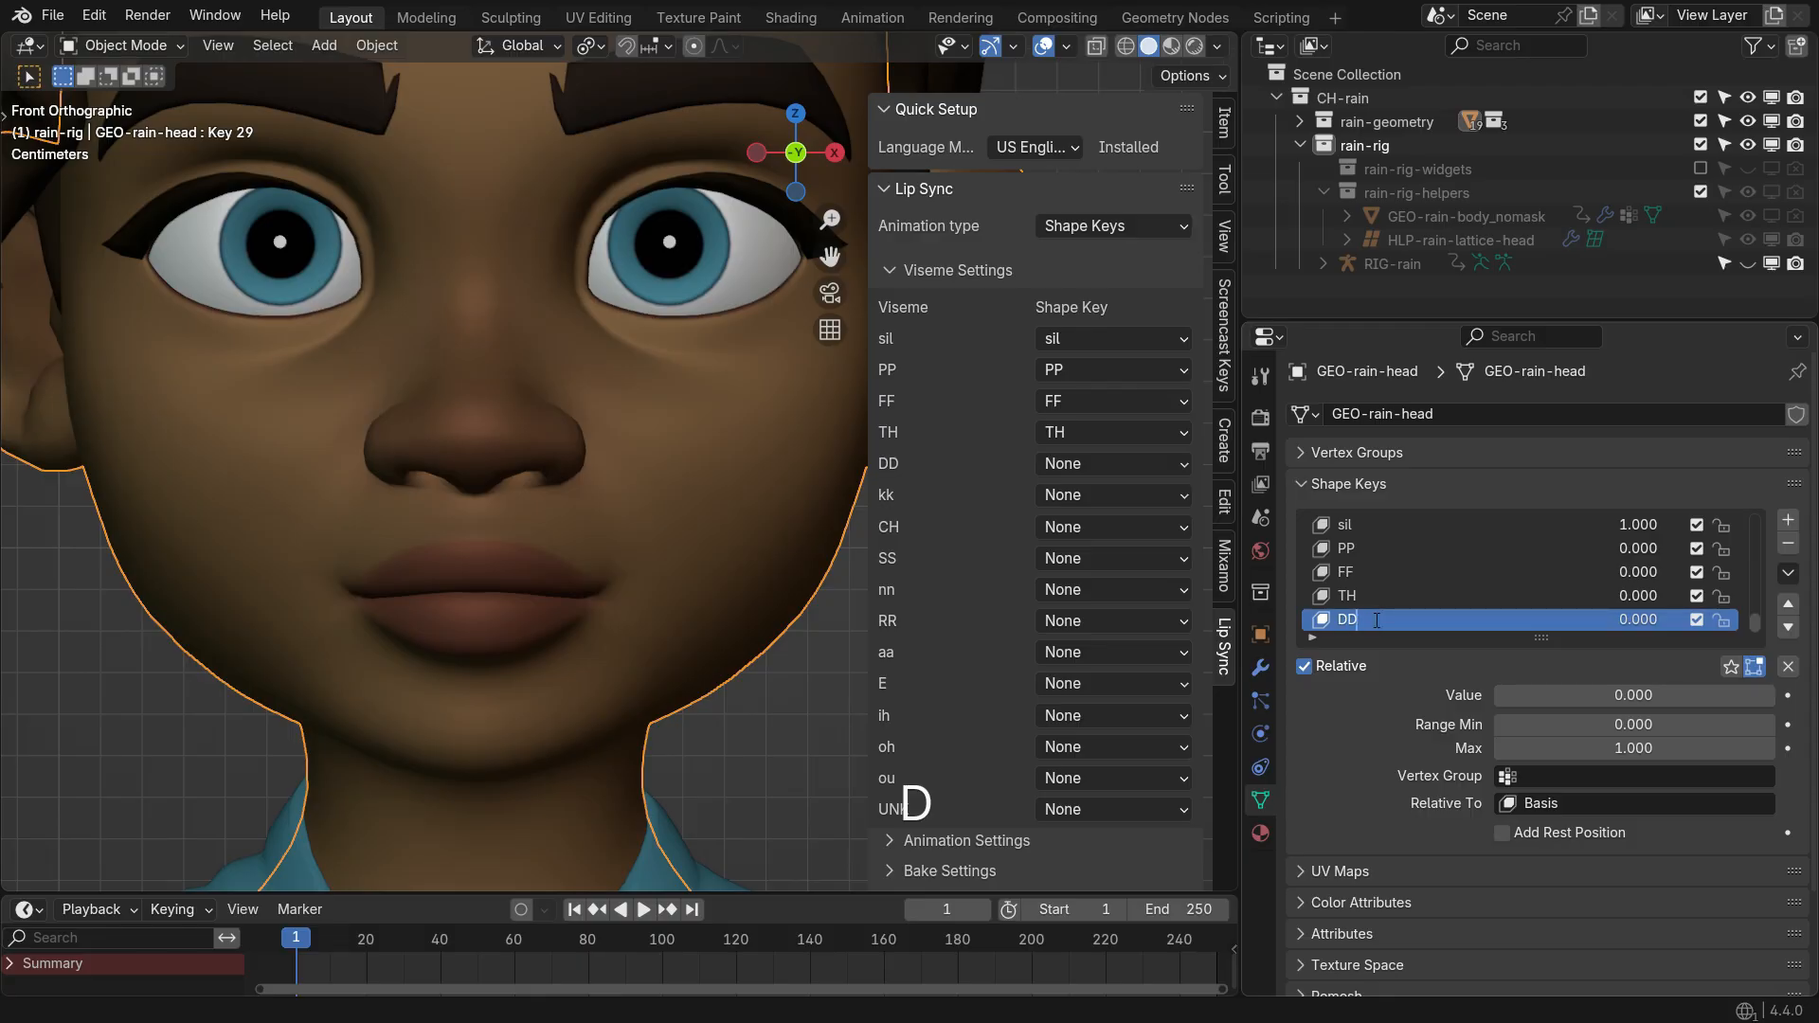
drag(1521, 693, 1773, 692)
In Edit Mode on the DD shape key, move the lower lip's centre vertex slightly down along Z with proportional editing
key(Tab)
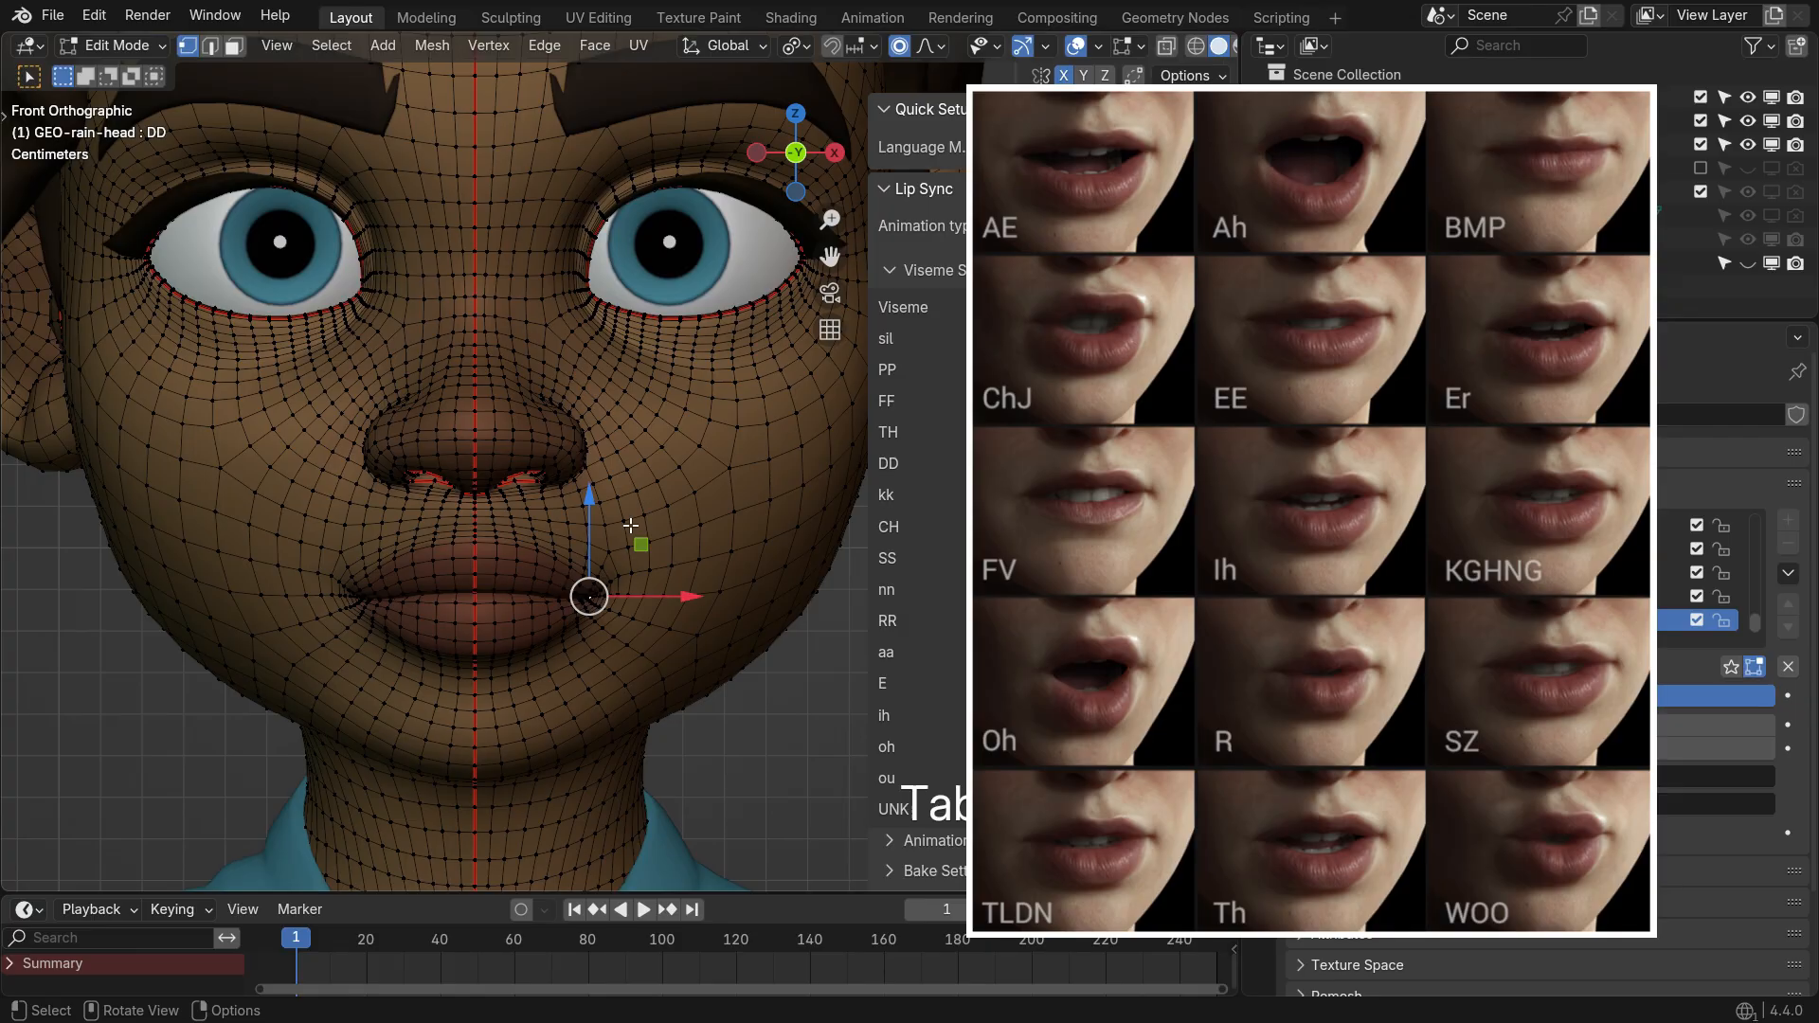
scroll(461, 620, up, 2)
click(480, 600)
key(g)
key(z)
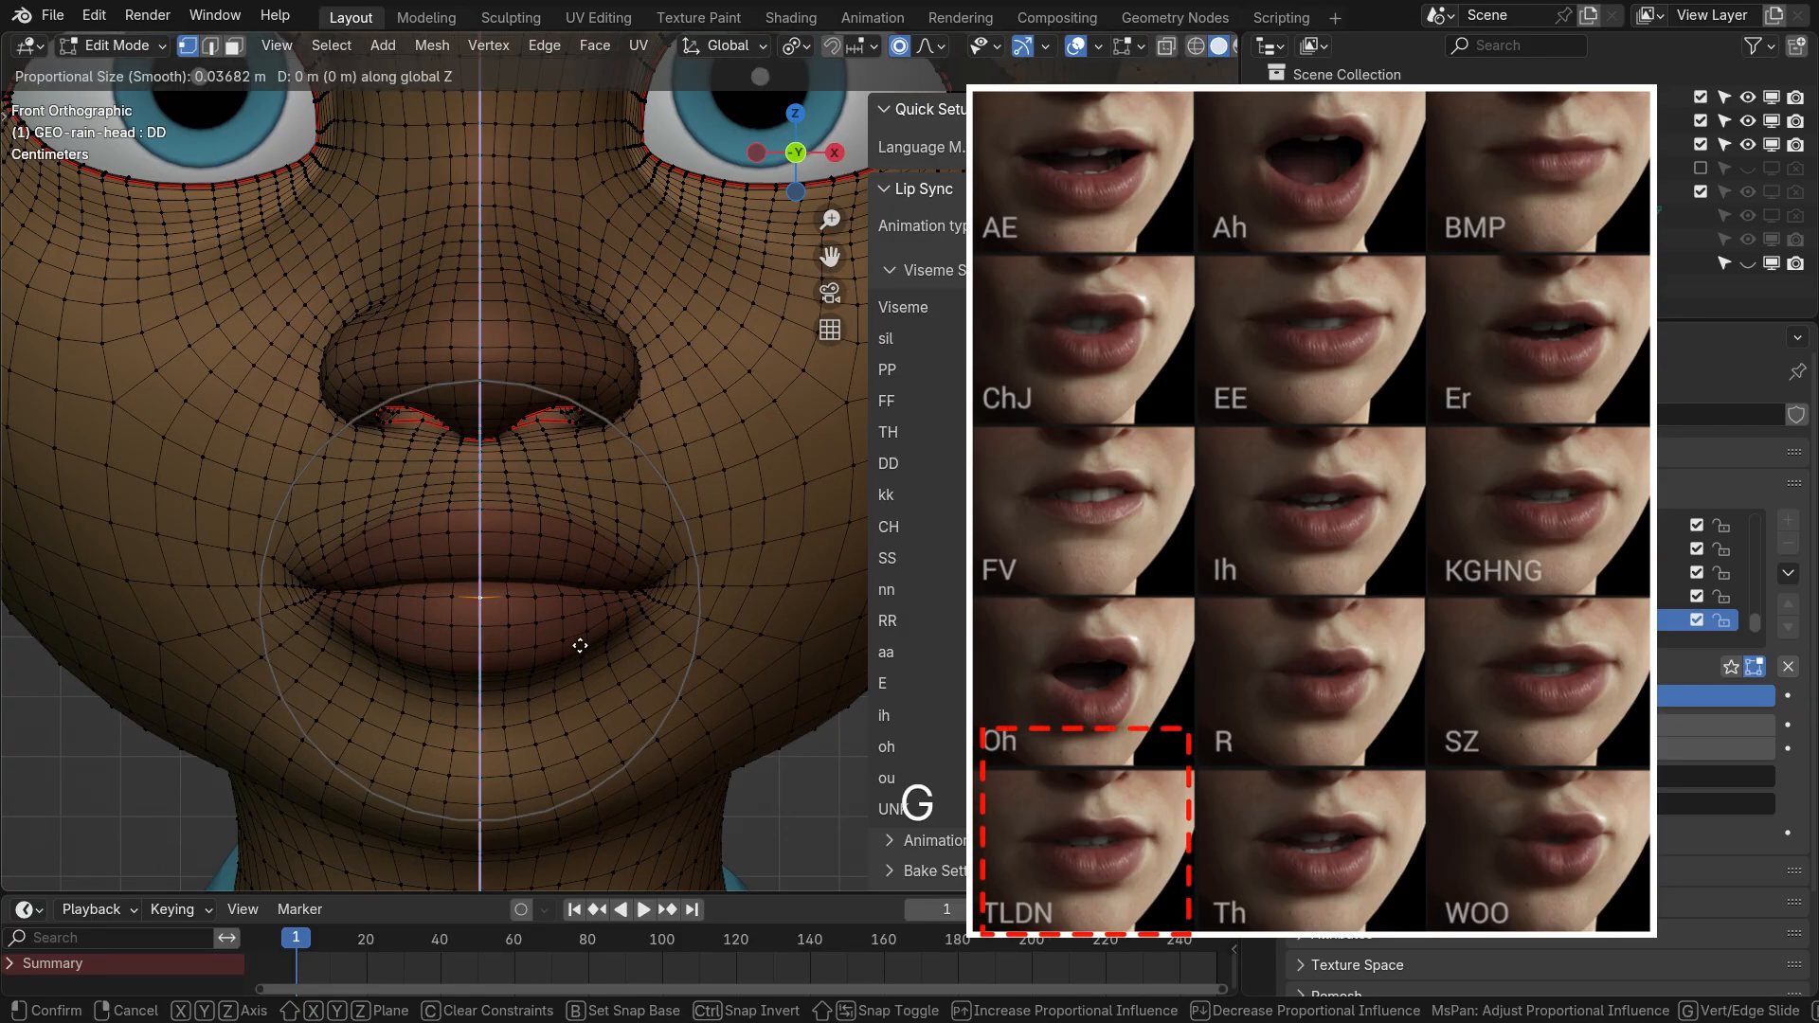
click(578, 665)
Move the upper lip's centre vertex slightly up along Z and return to Object Mode to check the DD mouth shape
click(481, 568)
key(g)
key(z)
click(591, 590)
key(Tab)
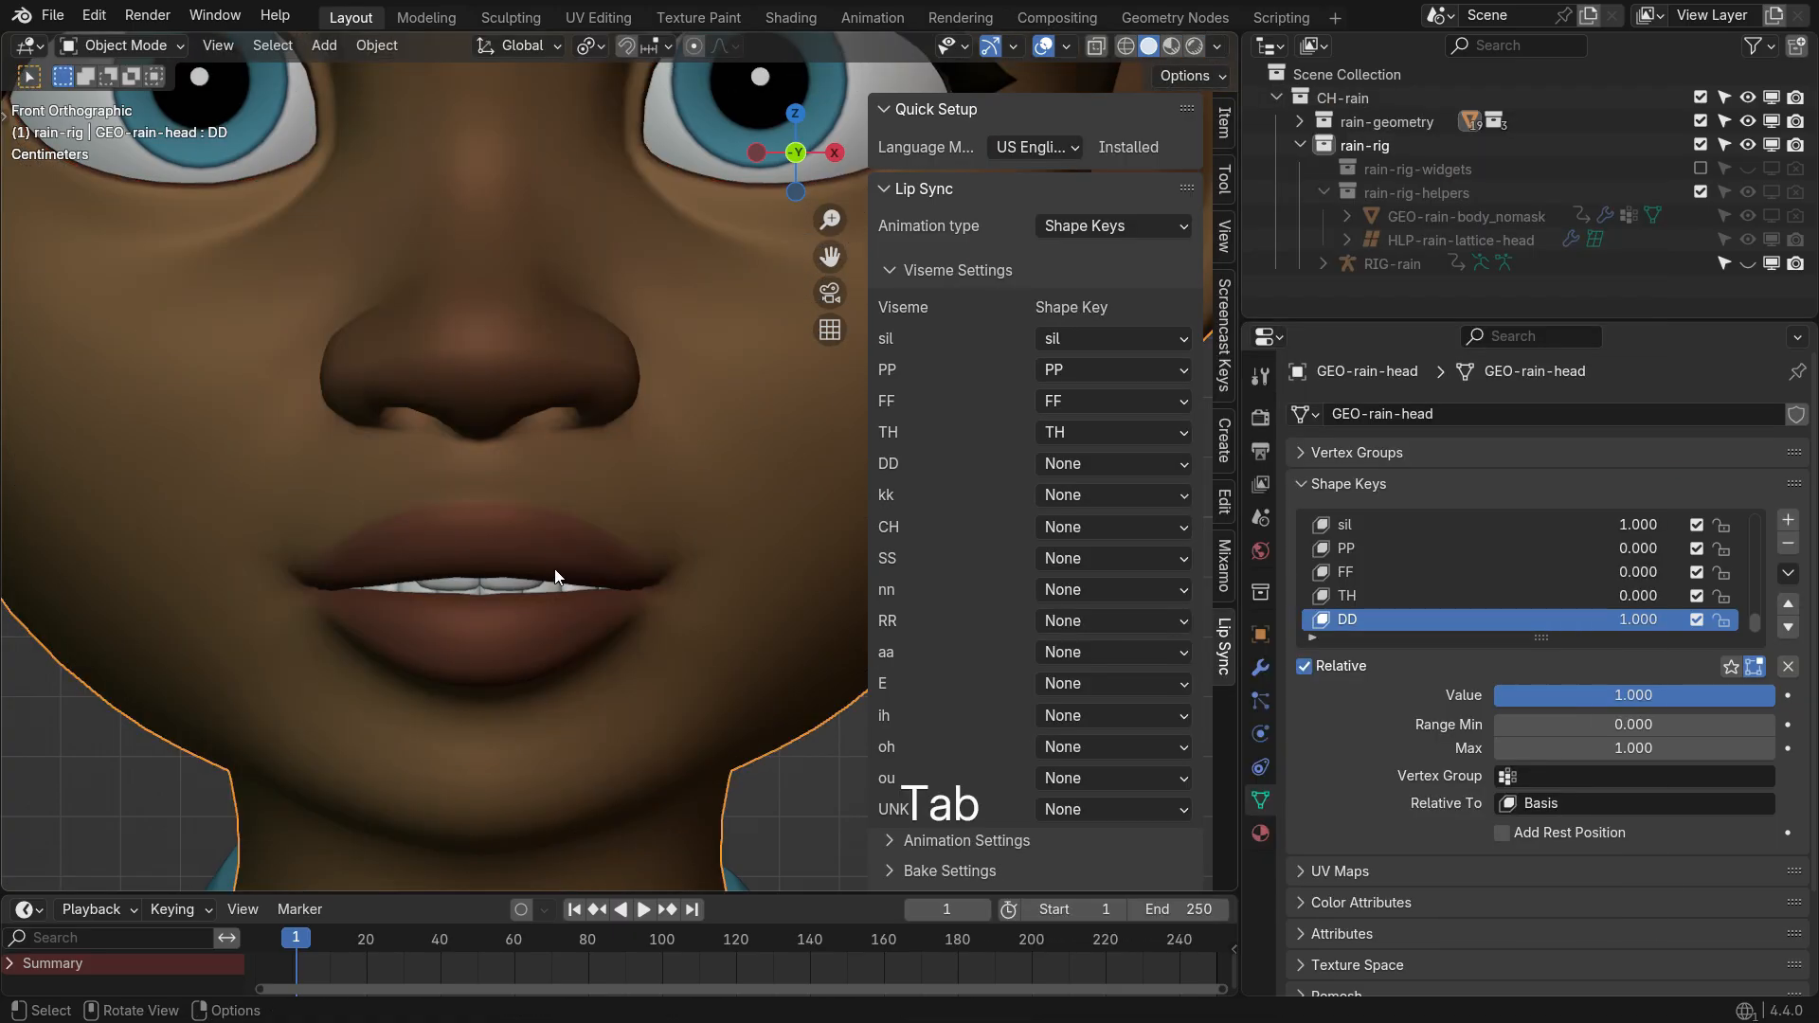
scroll(557, 585, down, 2)
mouse_move(1579, 703)
mouse_down()
mouse_move(1353, 703)
mouse_move(1581, 703)
mouse_up()
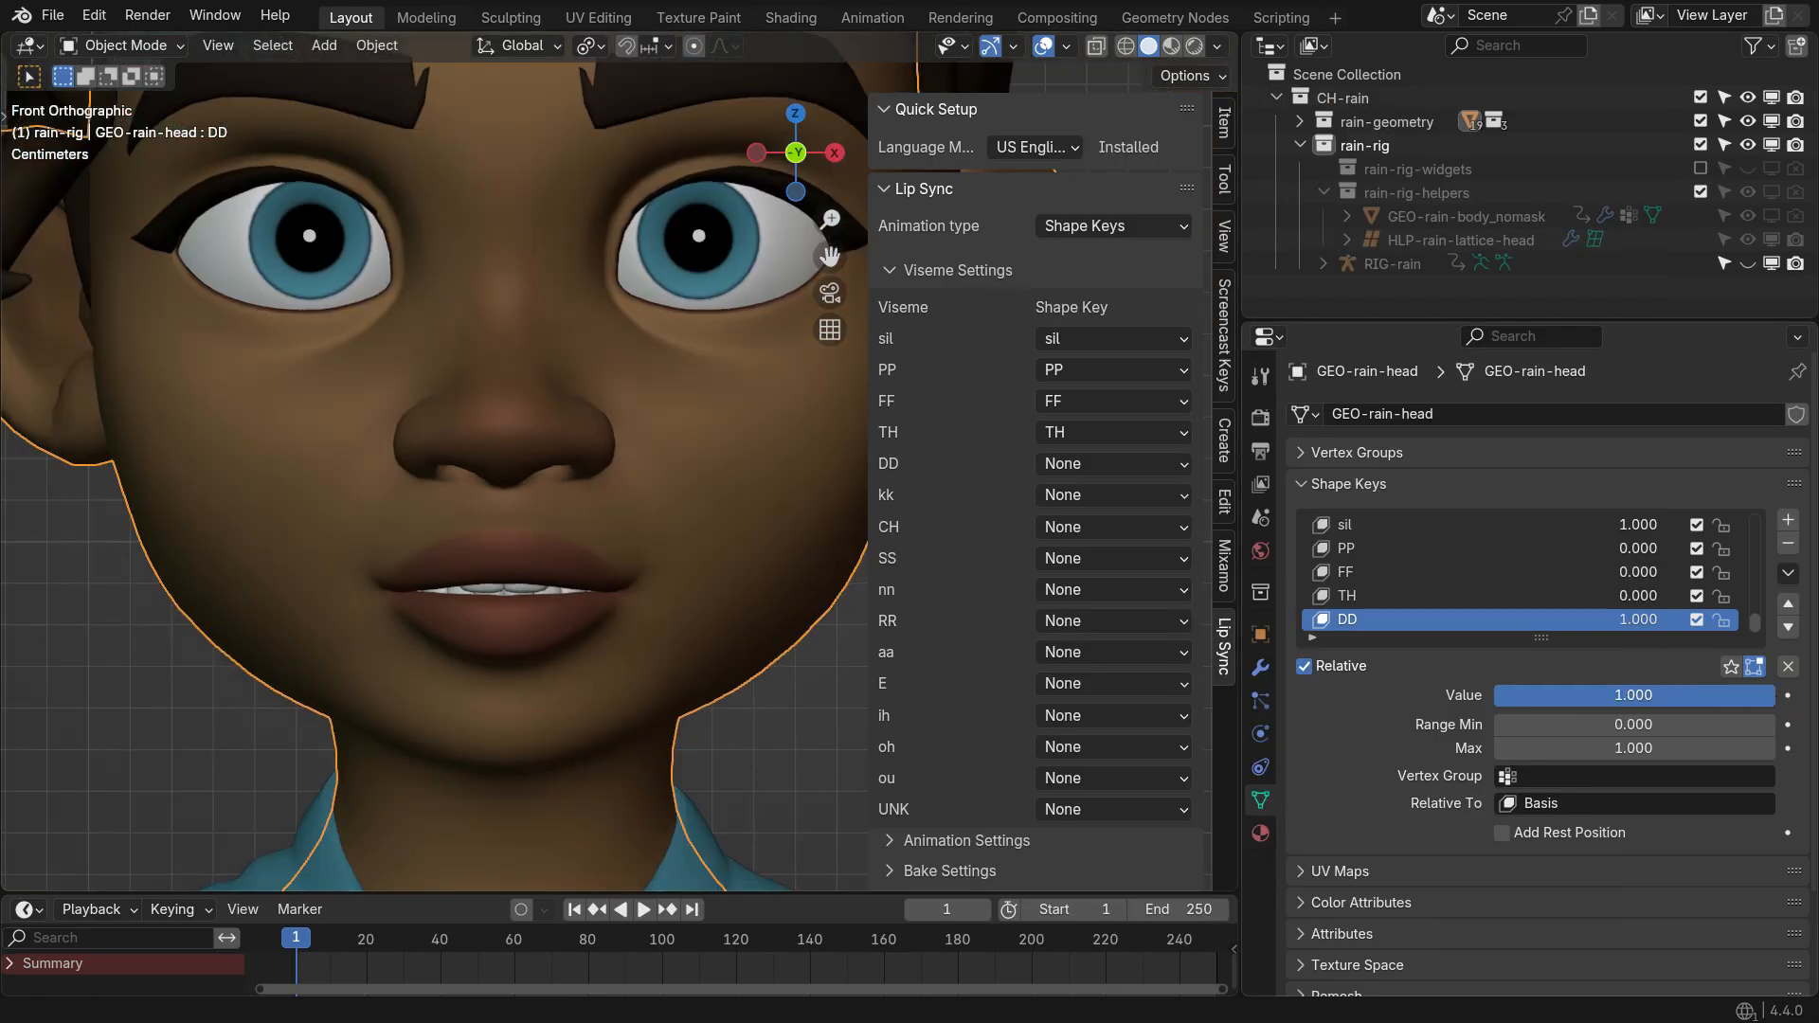
Refine the DD shape in Edit Mode with one more small proportional move of the lower lip's centre vertex
key(Tab)
scroll(587, 625, up, 3)
key(g)
click(520, 580)
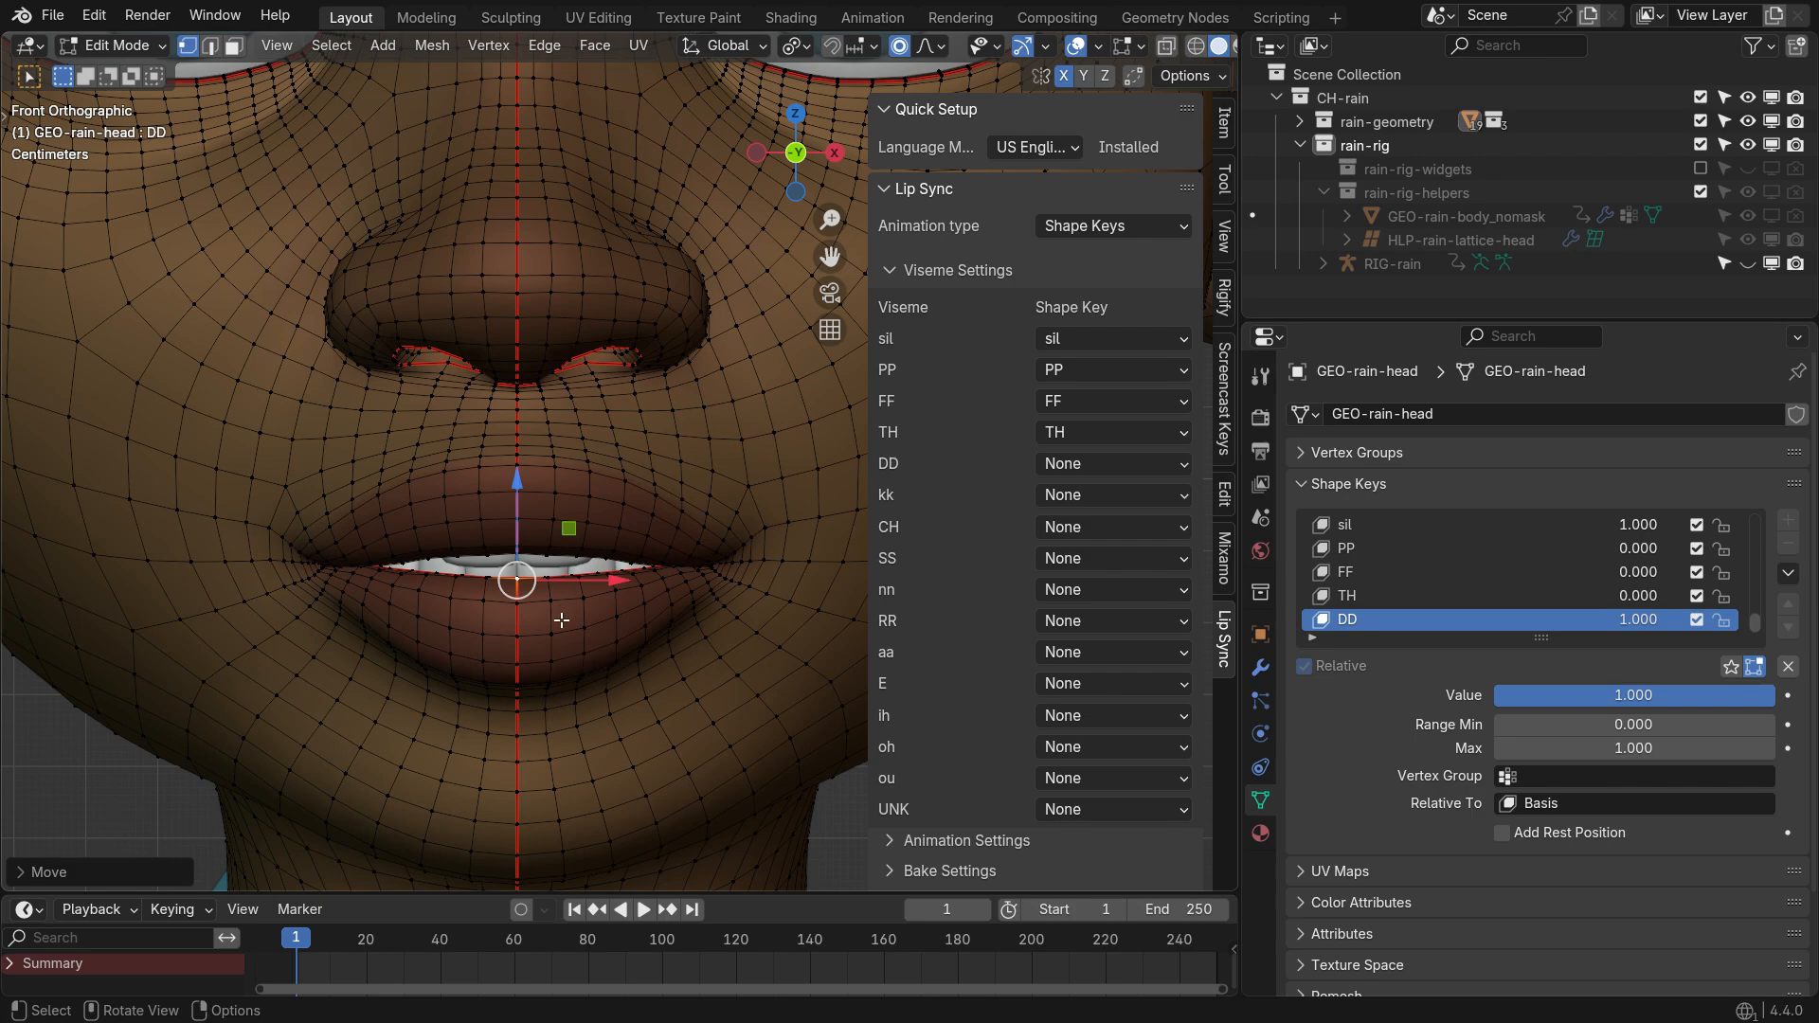
Return to Object Mode, set the DD shape key's value to 0.000, and assign it to the DD viseme
key(Tab)
scroll(520, 580, down, 3)
drag(1762, 694, 1492, 695)
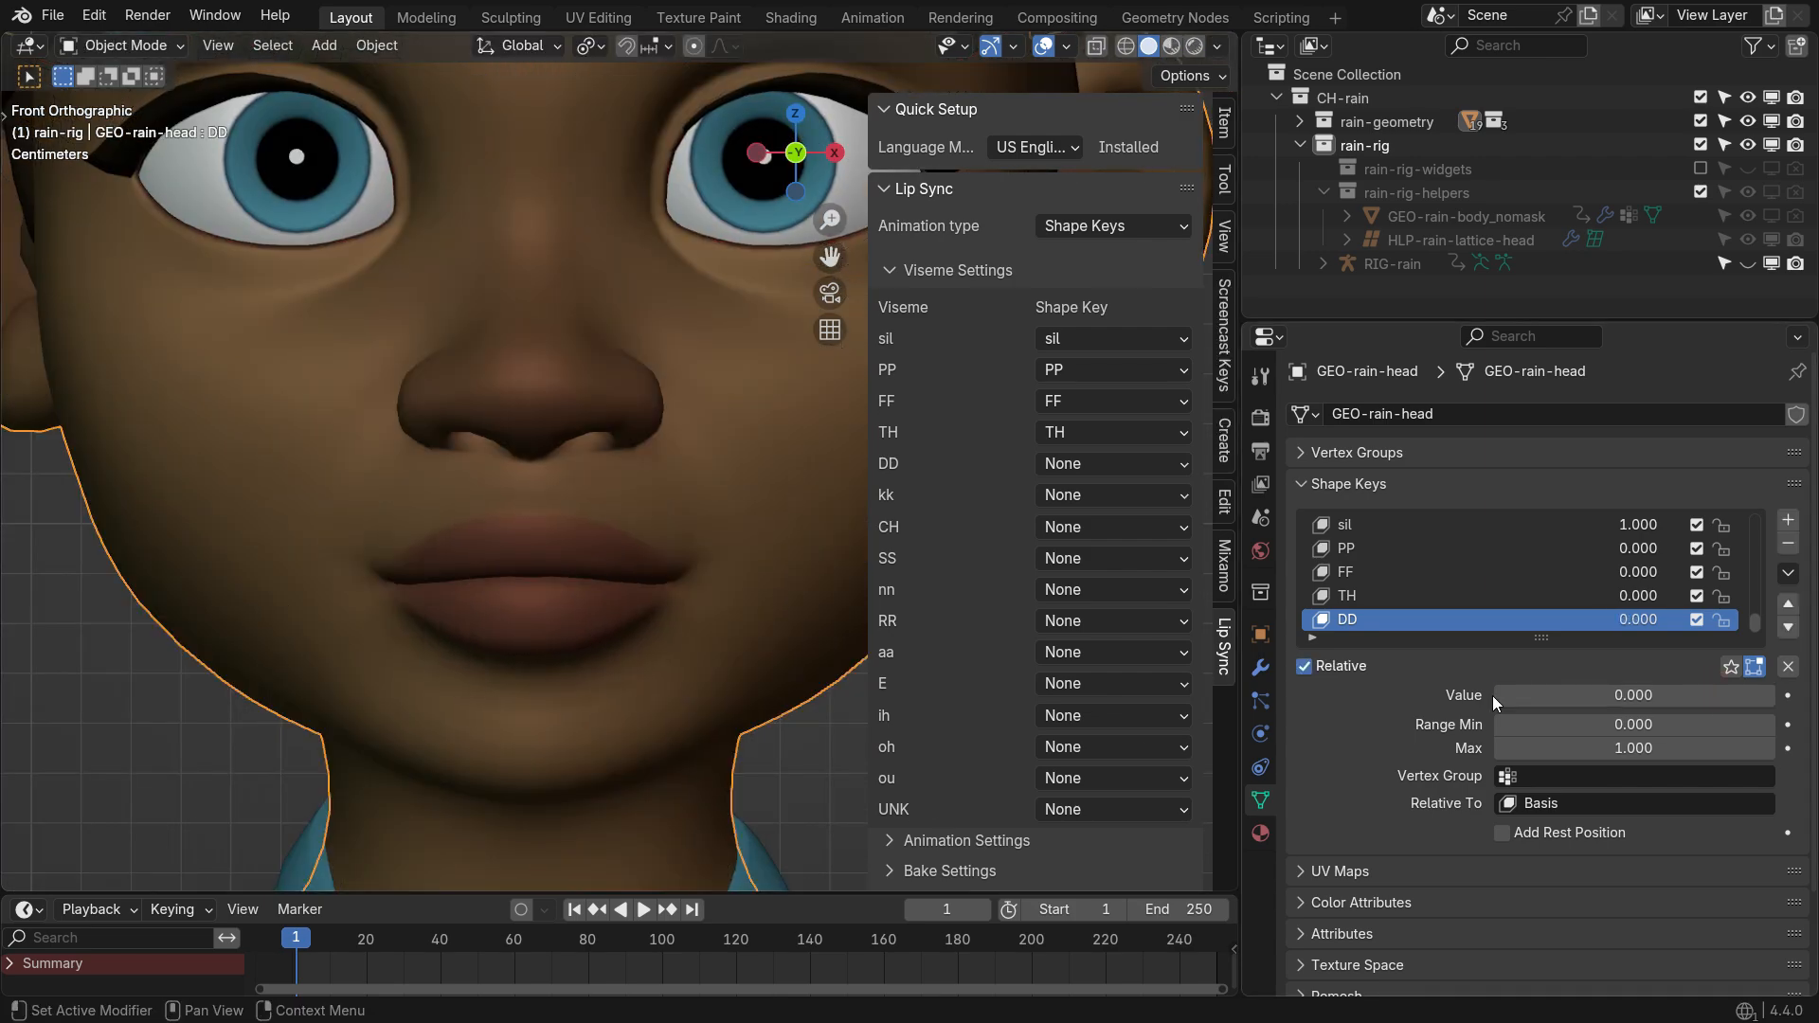
click(1118, 464)
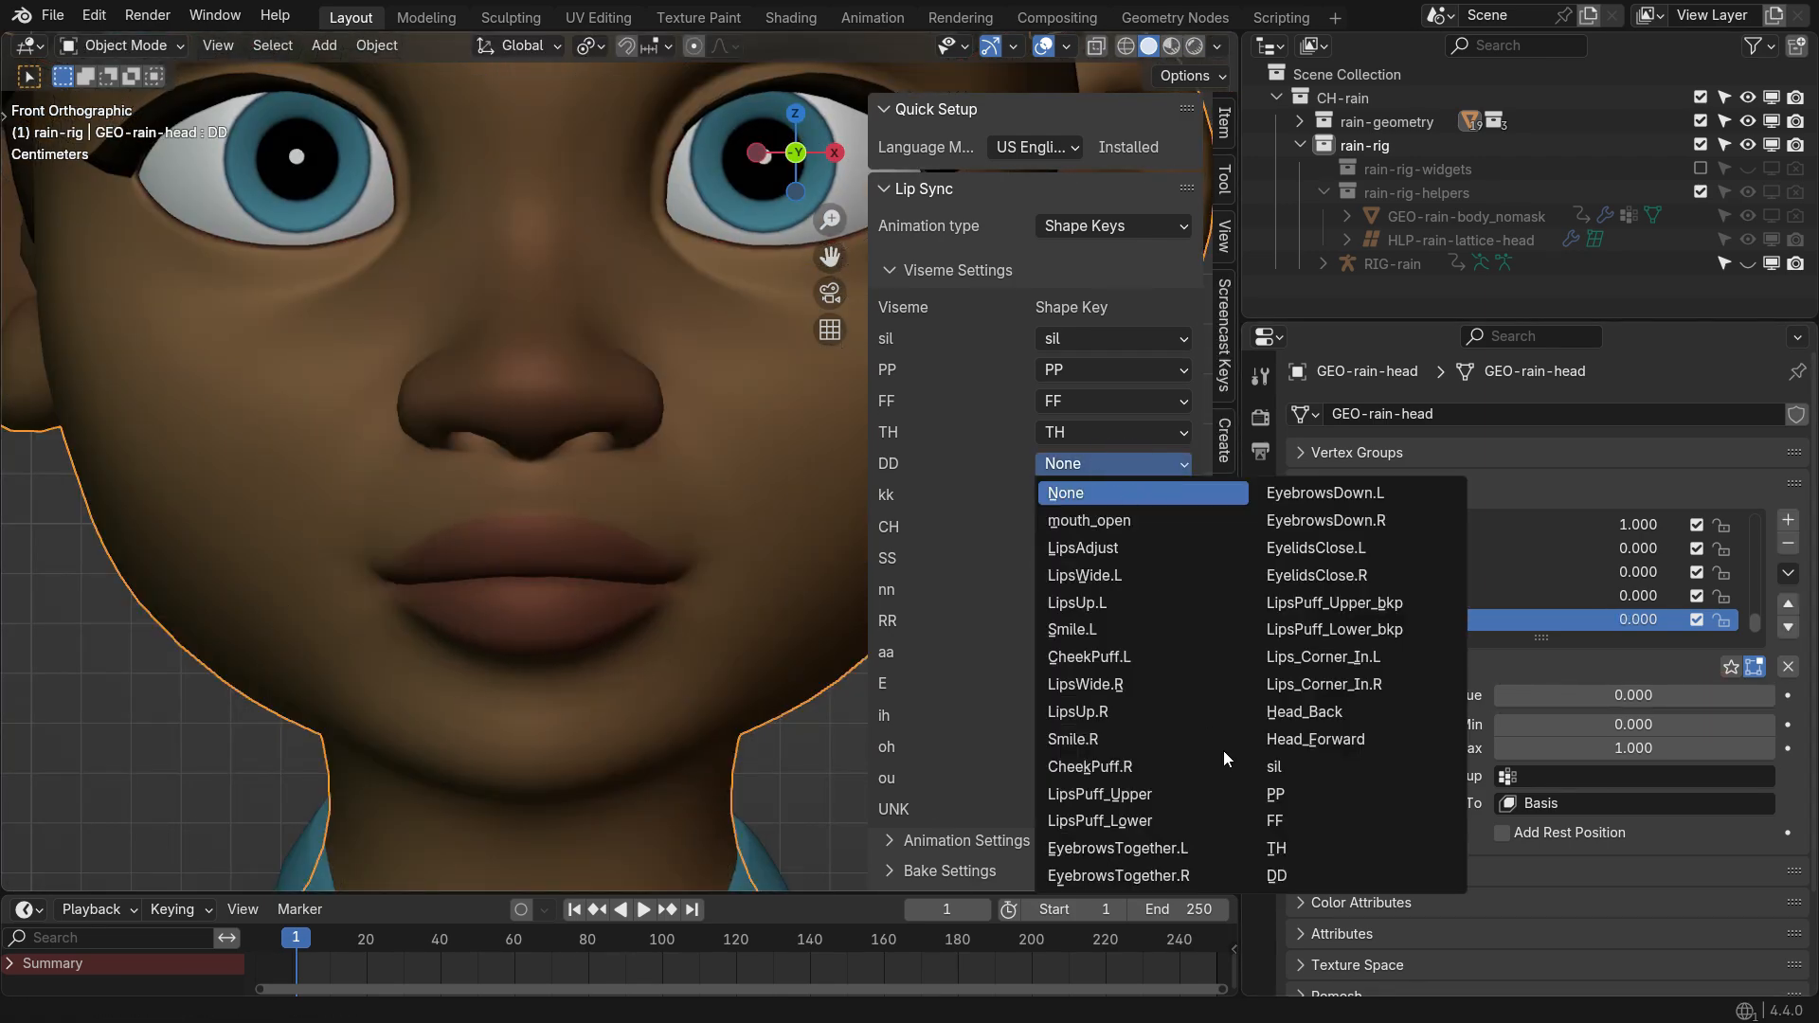
click(1344, 873)
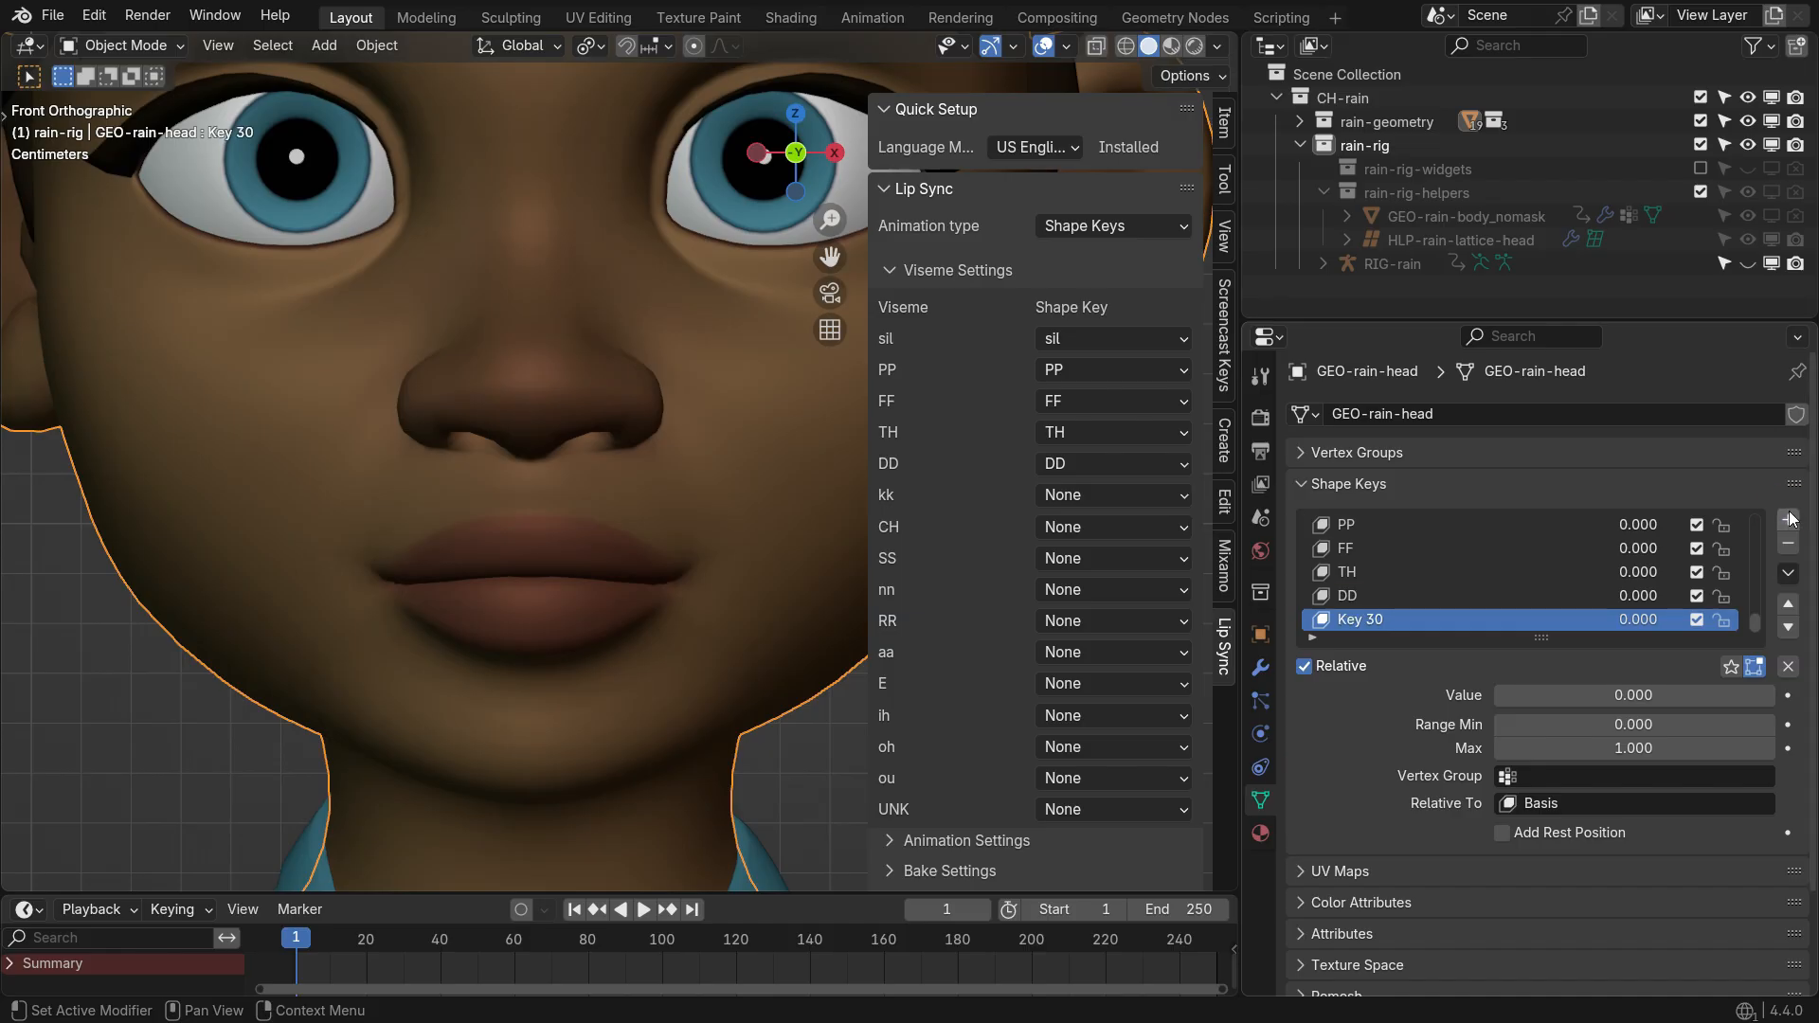
Add a shape key named "kk" to the head mesh and set its value to 1.000
click(1379, 622)
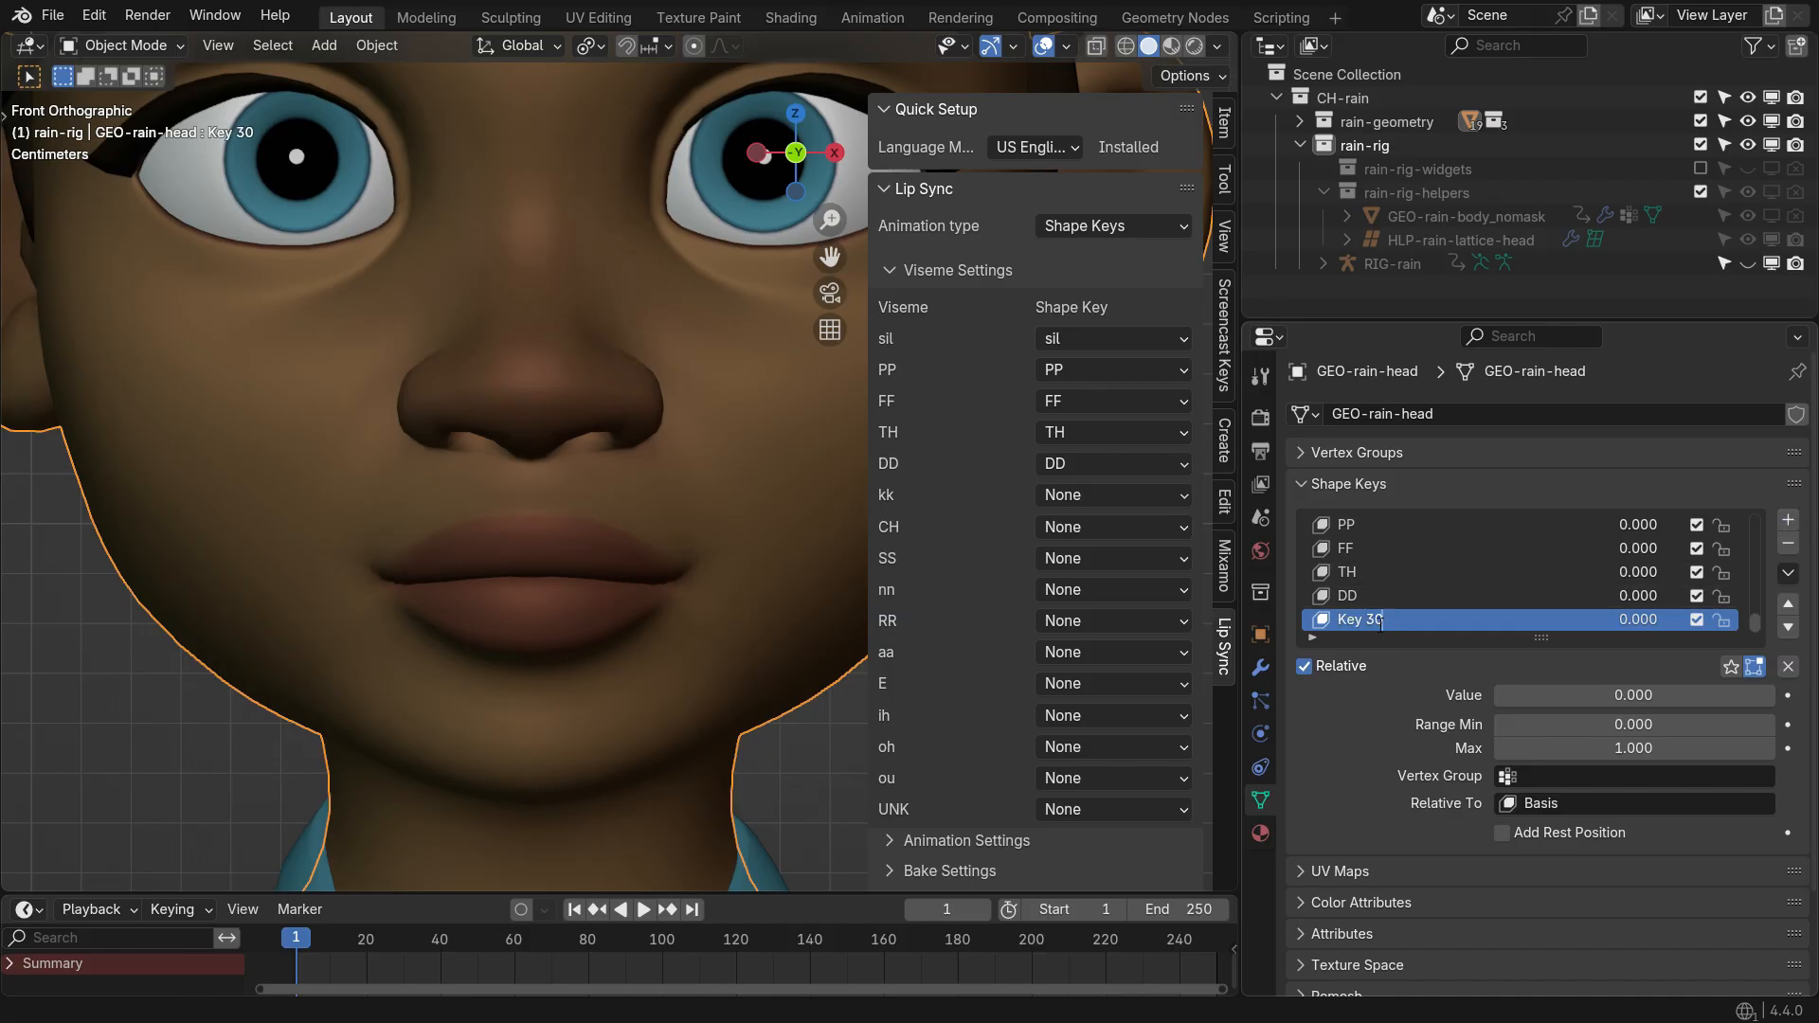
drag(1506, 694, 1762, 694)
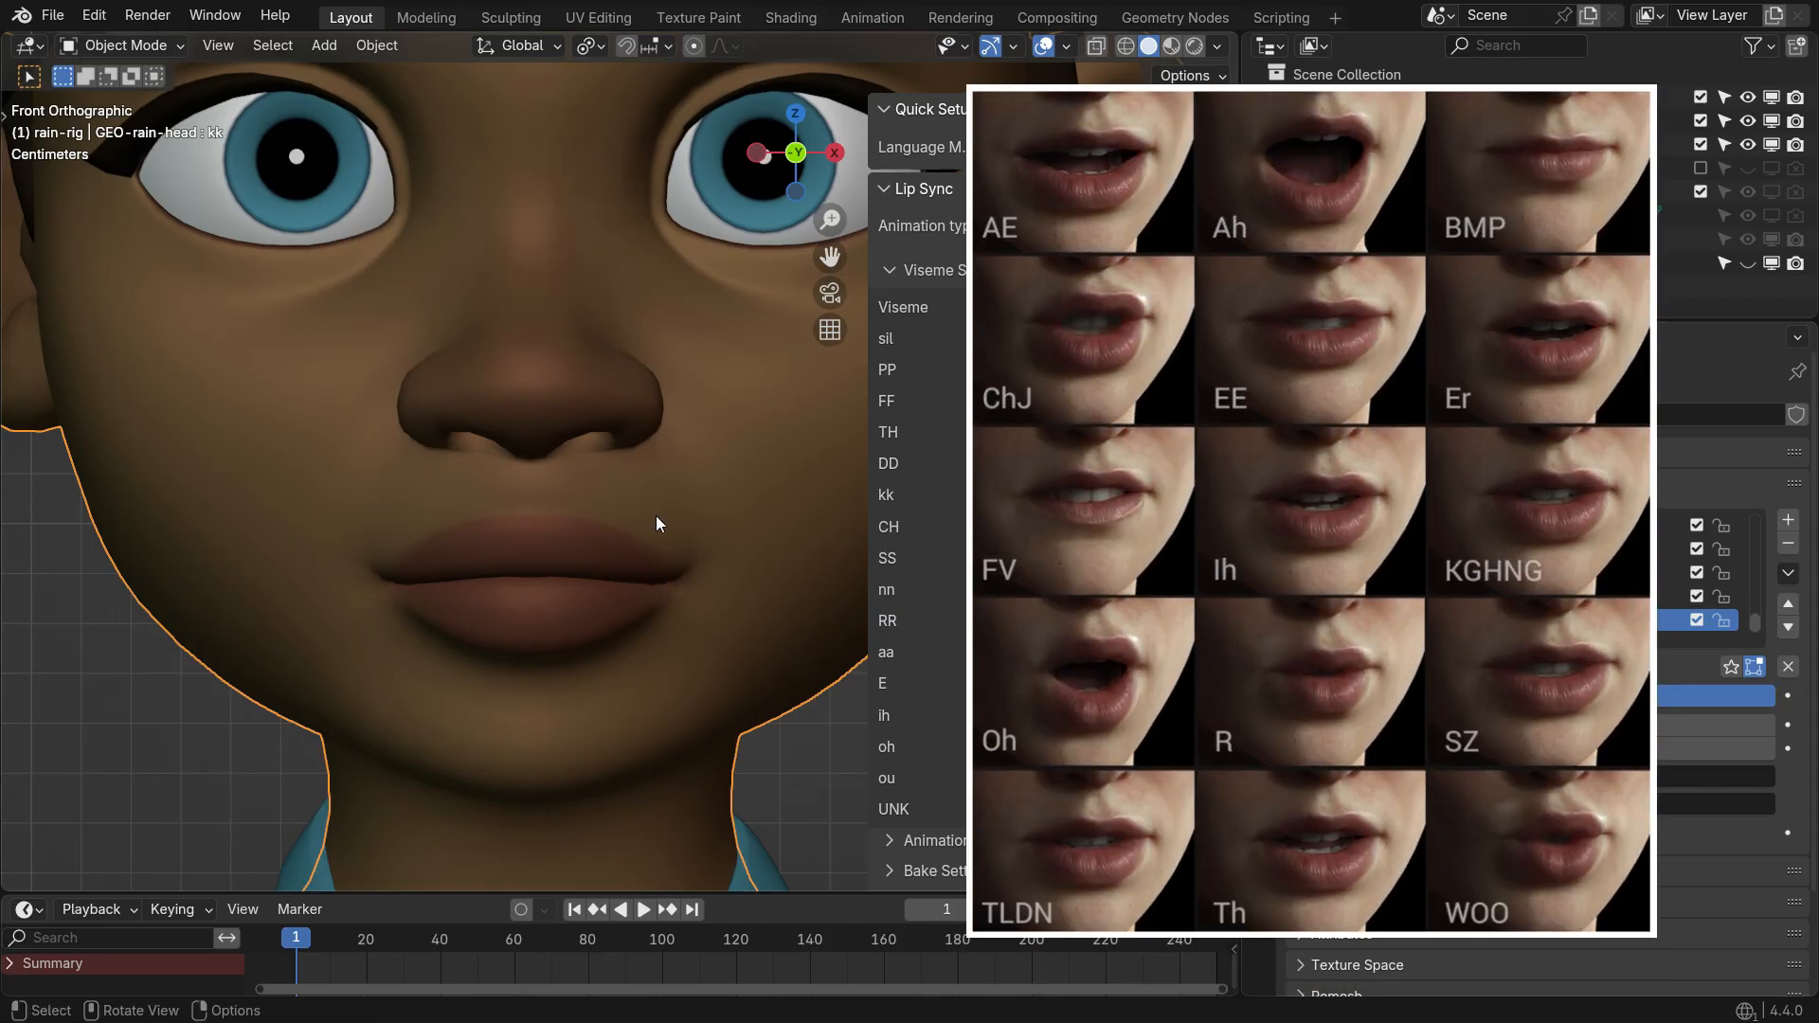
In Edit Mode on the kk shape key, move the lower lip's centre vertex down about 4 mm along Z with proportional editing
key(Tab)
click(531, 599)
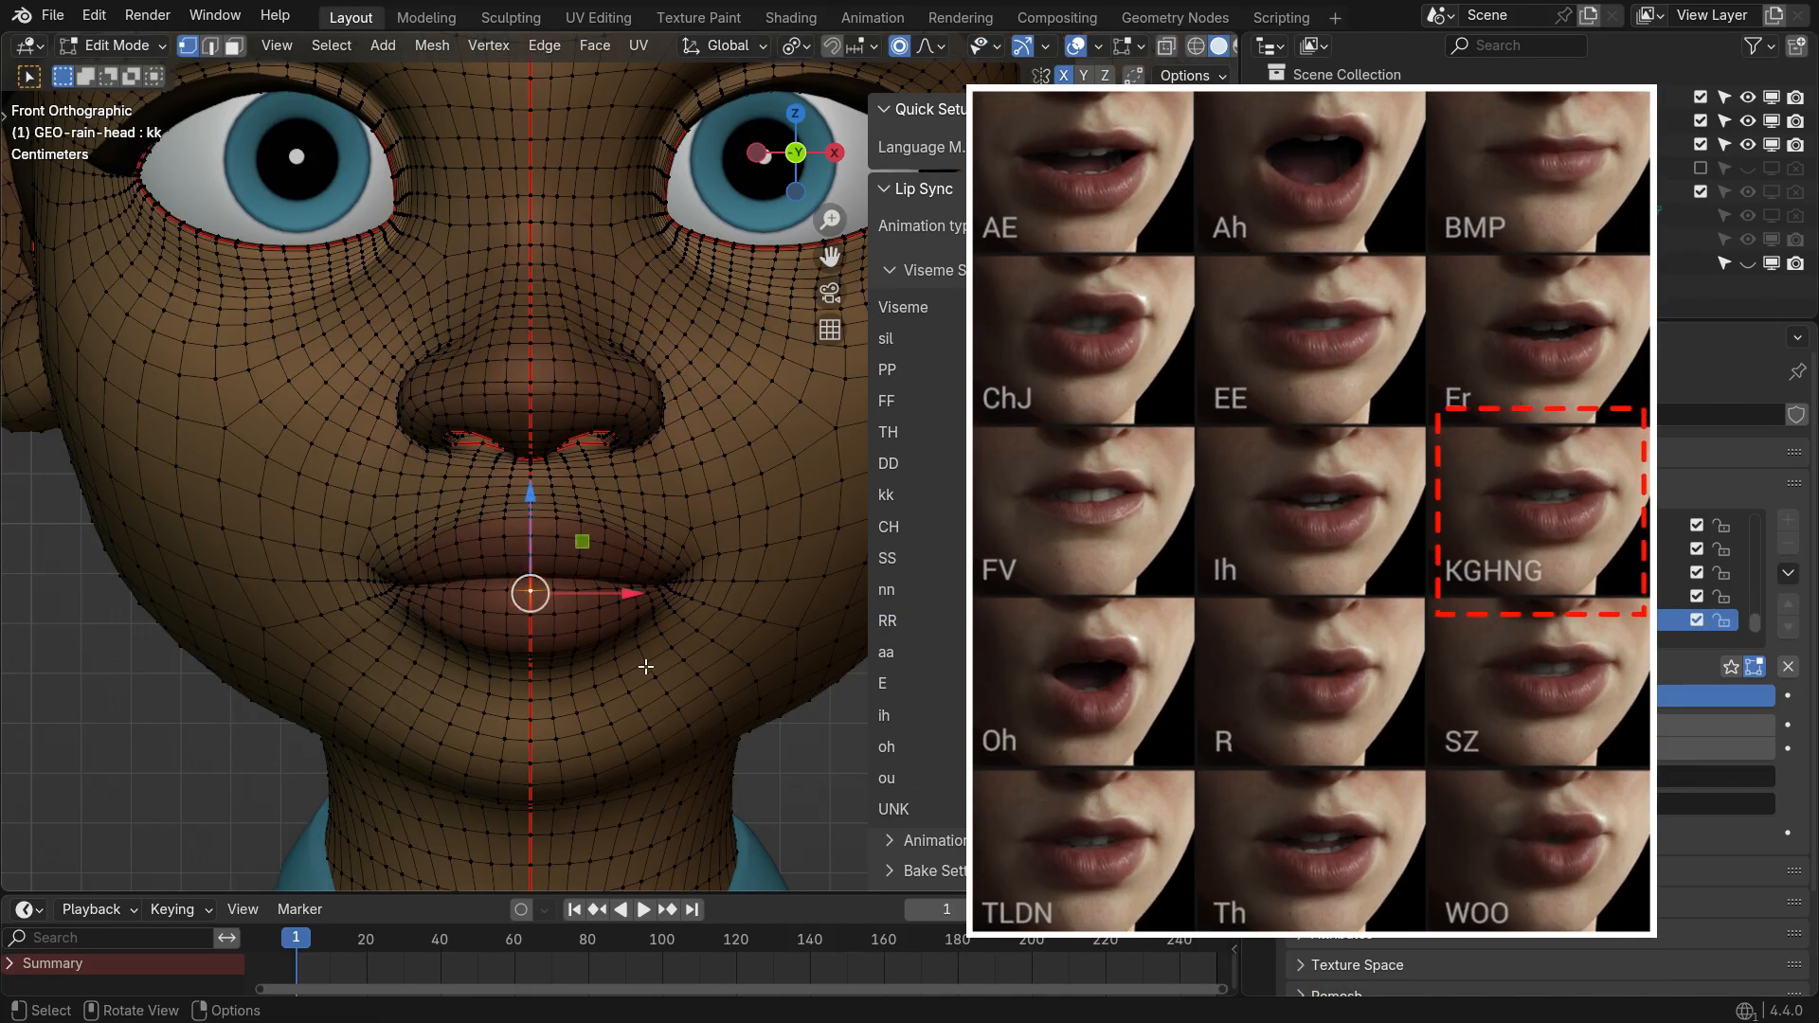
key(g)
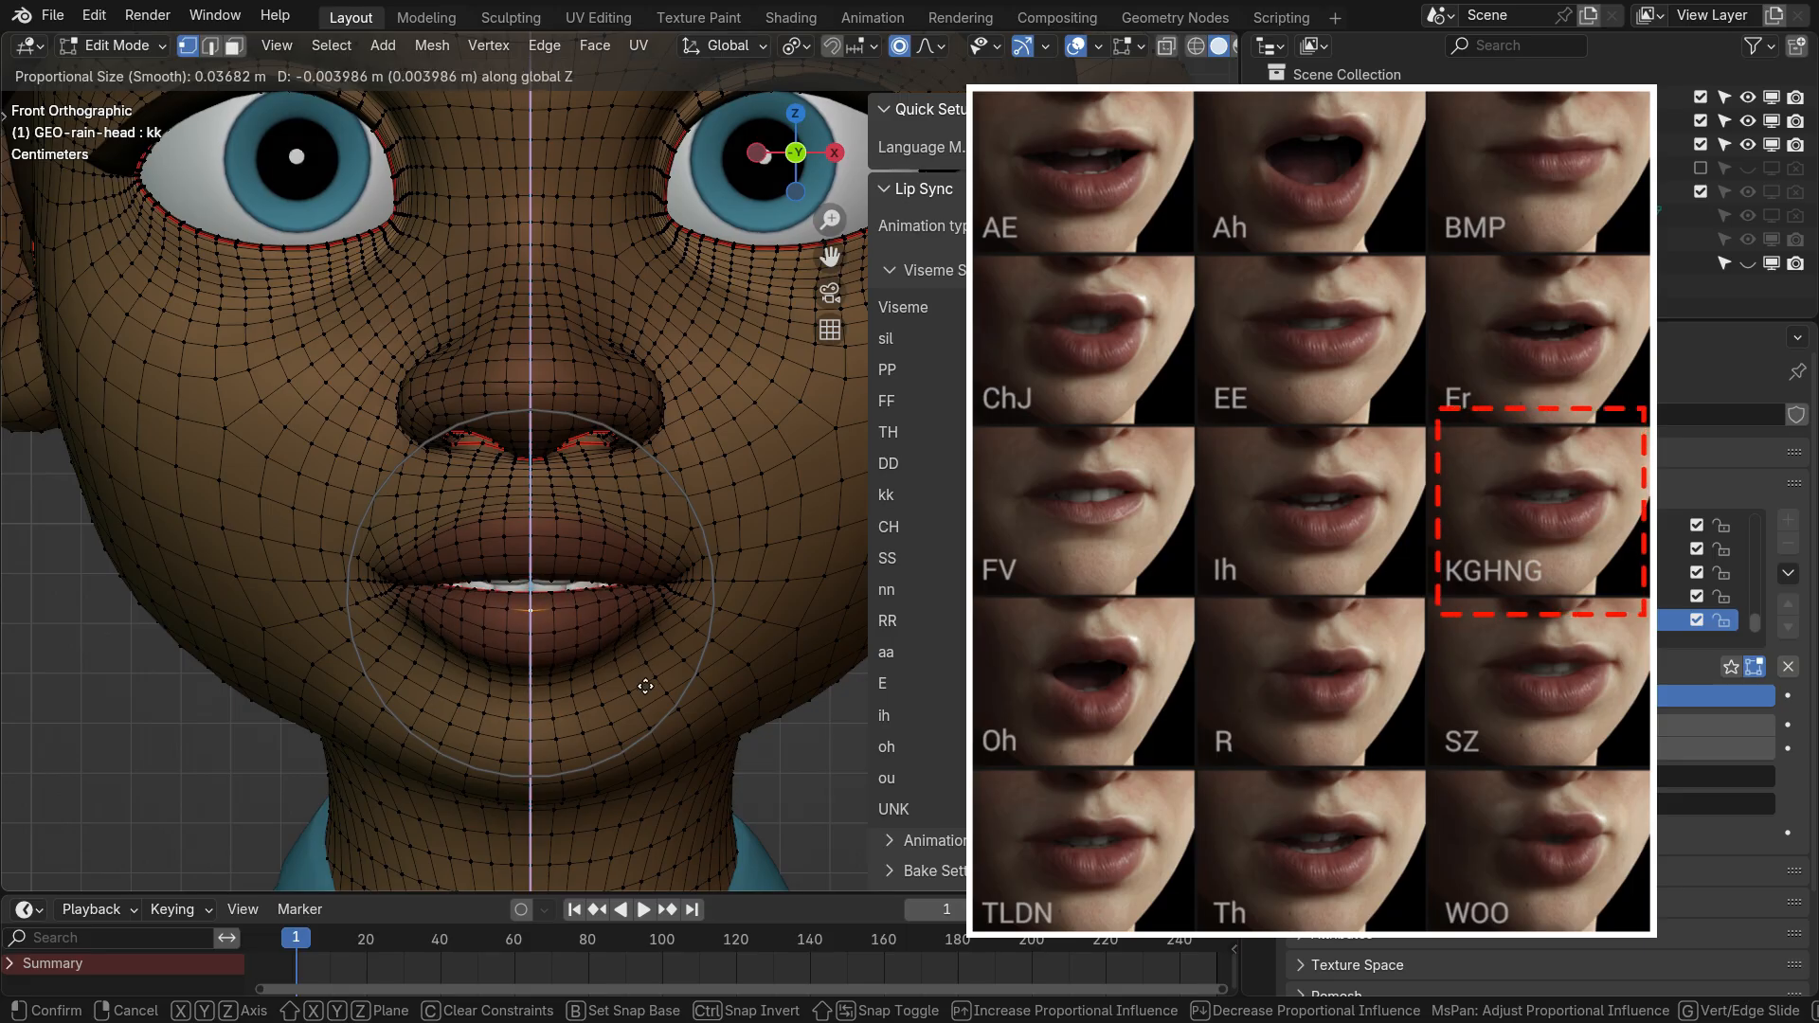
click(642, 682)
Move the upper lip's centre vertex slightly up along Z for the kk mouth shape
scroll(538, 581, up, 3)
click(538, 581)
key(g)
key(z)
click(586, 581)
scroll(586, 580, down, 4)
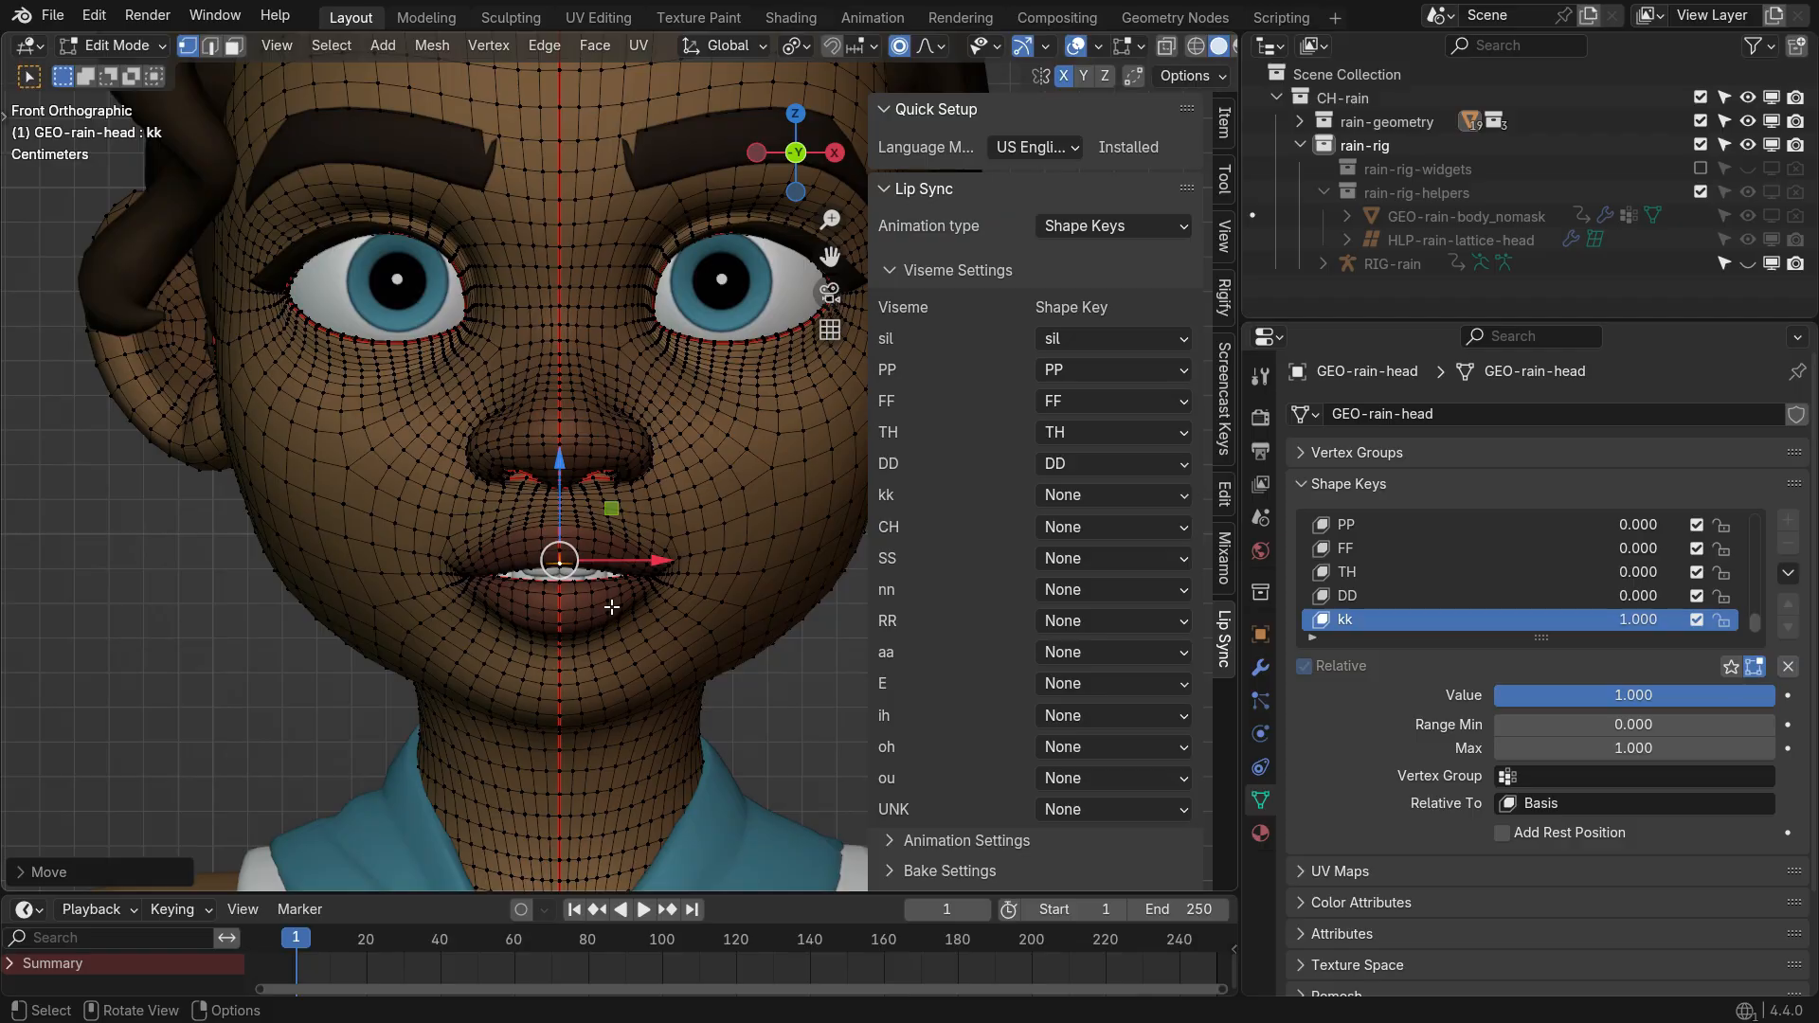
Return to Object Mode, set the kk shape key's value to 0.000, and assign it to the kk viseme
key(Tab)
drag(1633, 695, 1597, 694)
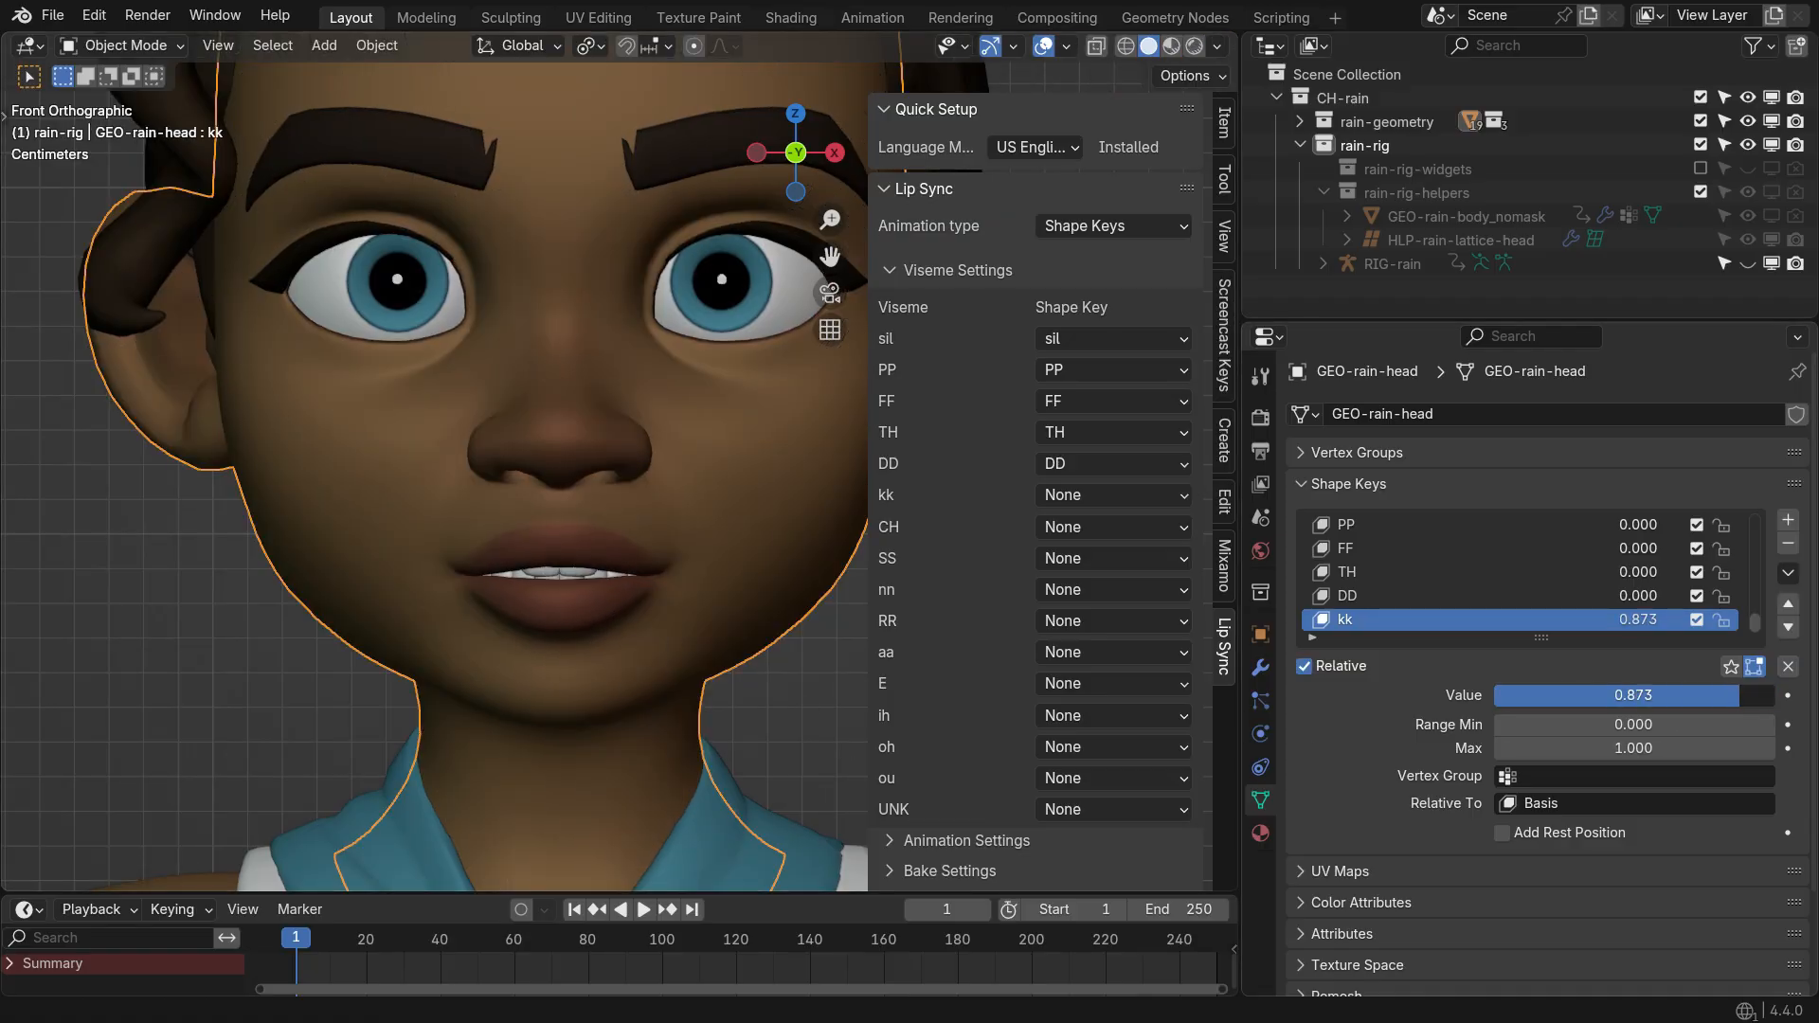
drag(1749, 695, 1492, 695)
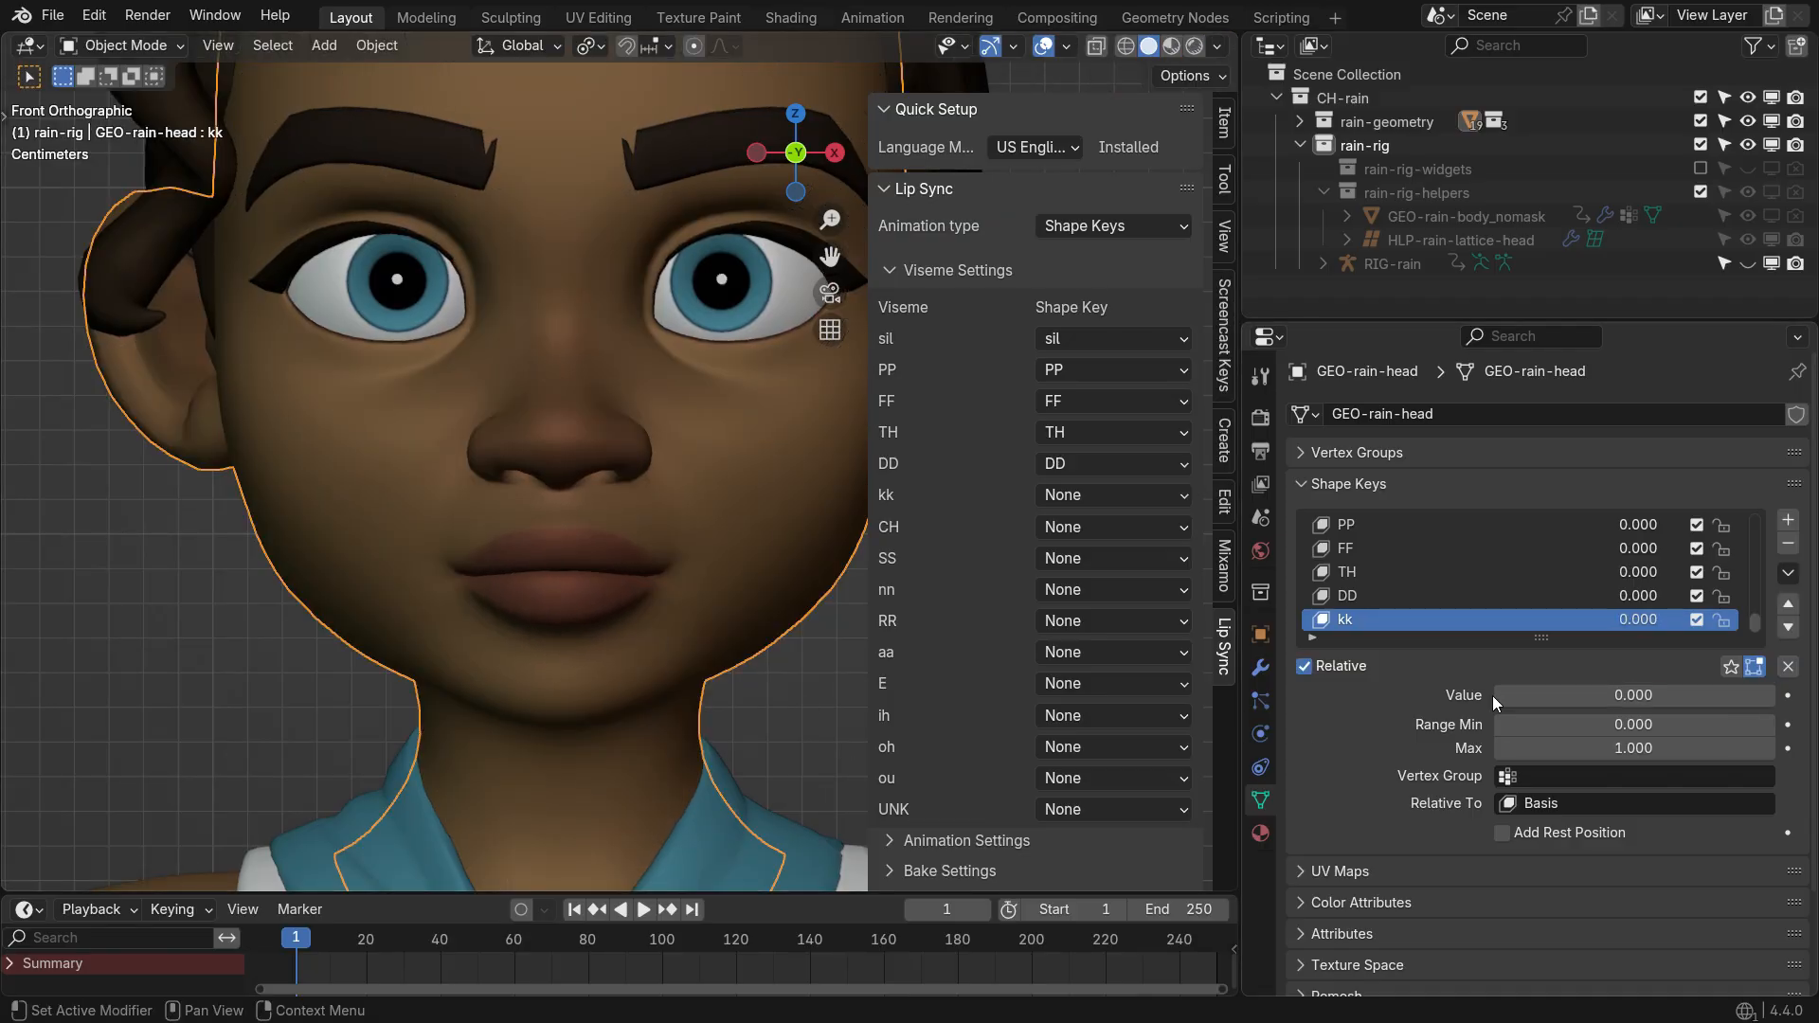
click(1112, 495)
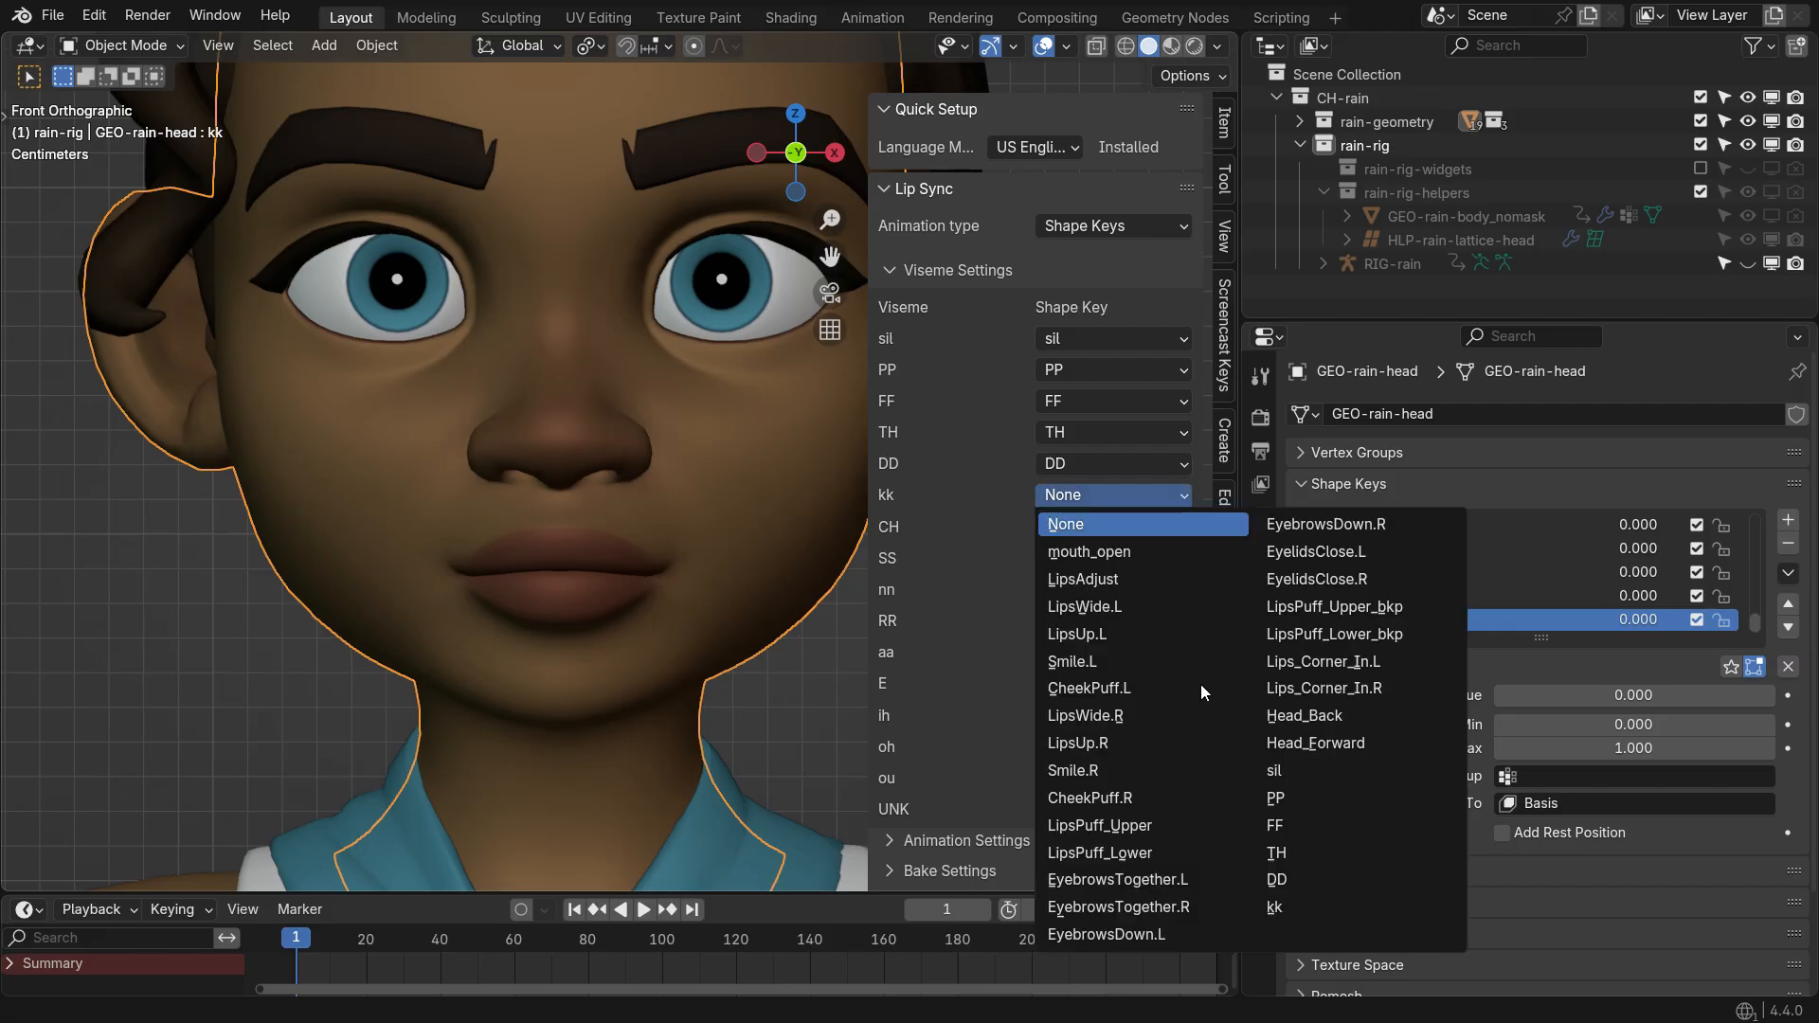
click(1287, 908)
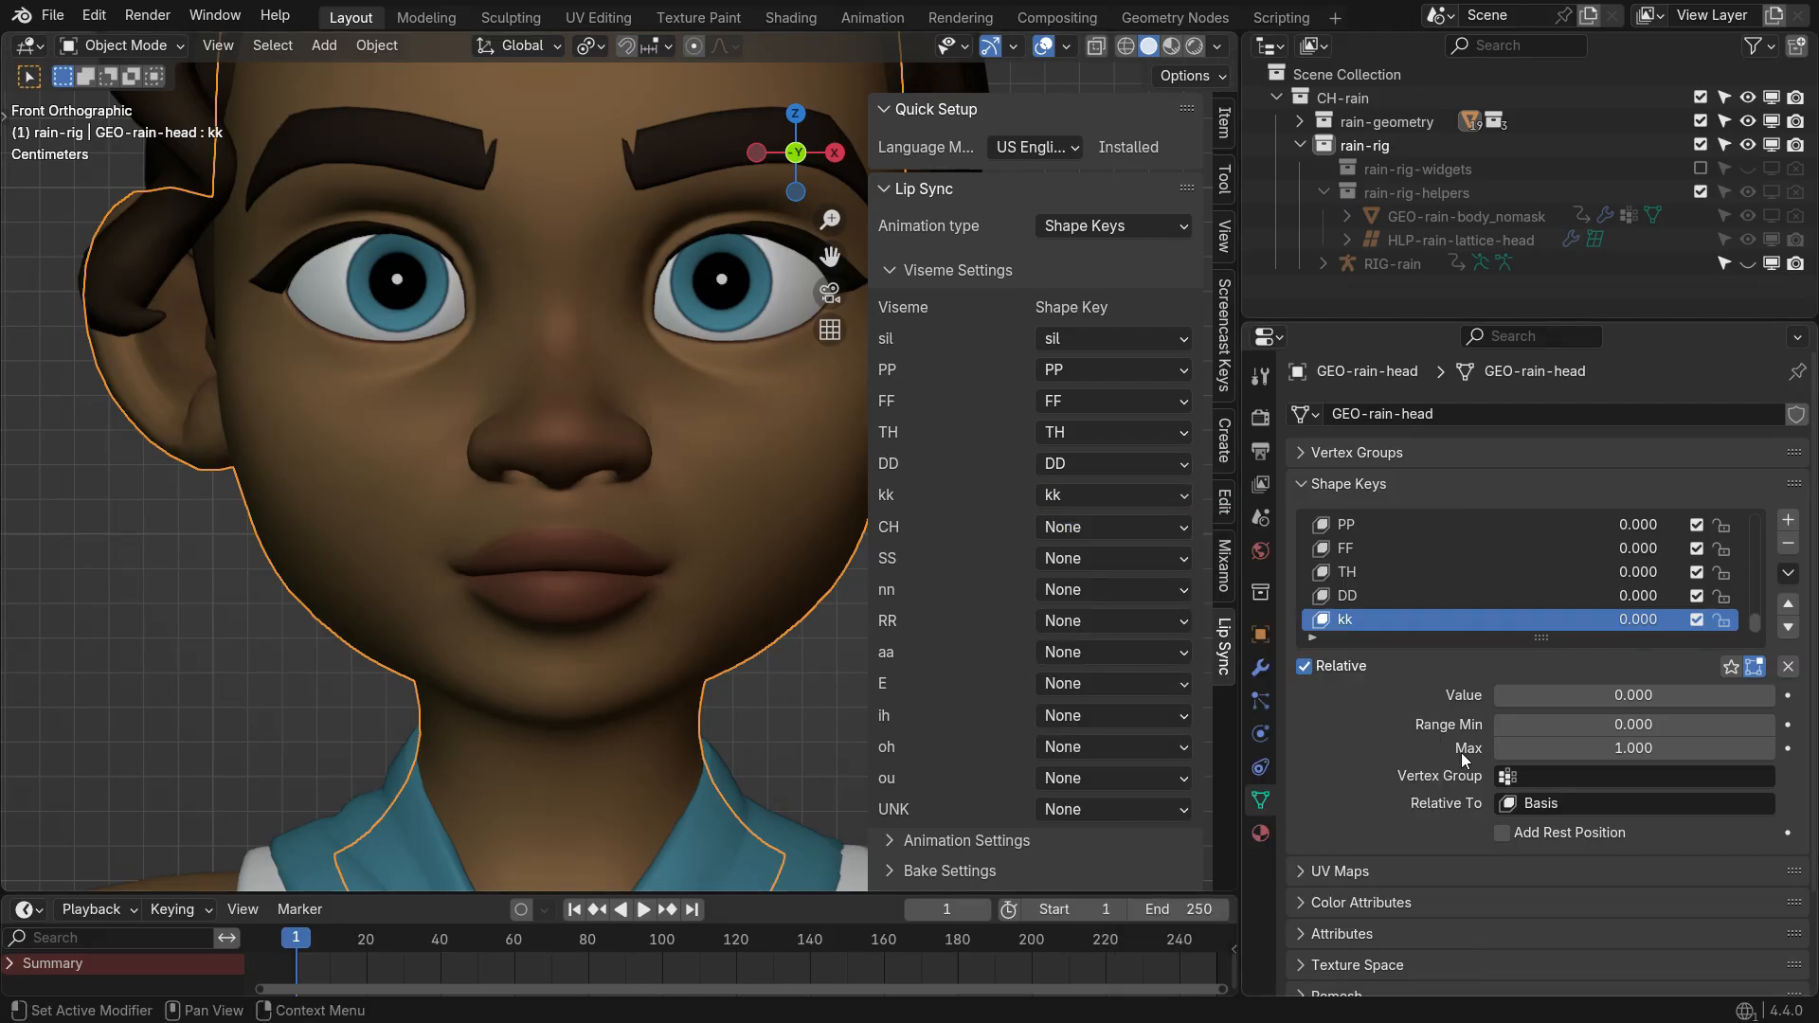
Add a shape key named "CH" to the head mesh and set its value to 1.000
click(1788, 519)
double_click(1386, 622)
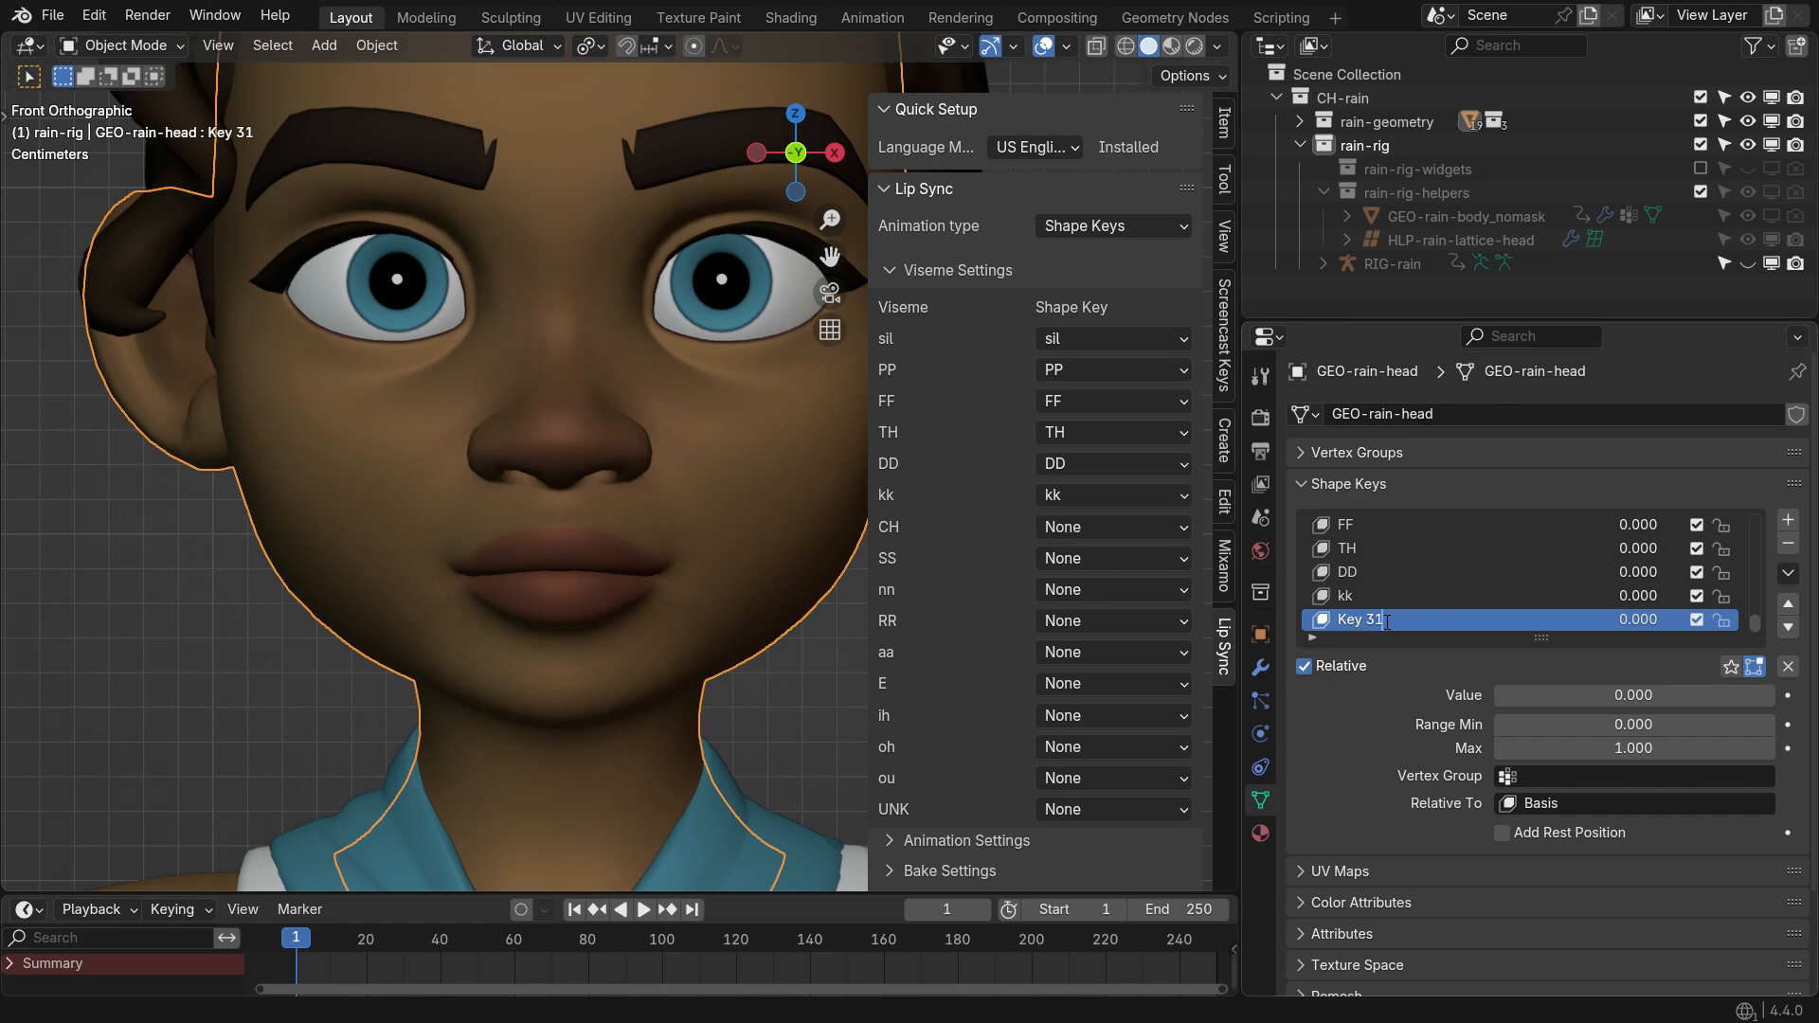
drag(1522, 697, 1764, 696)
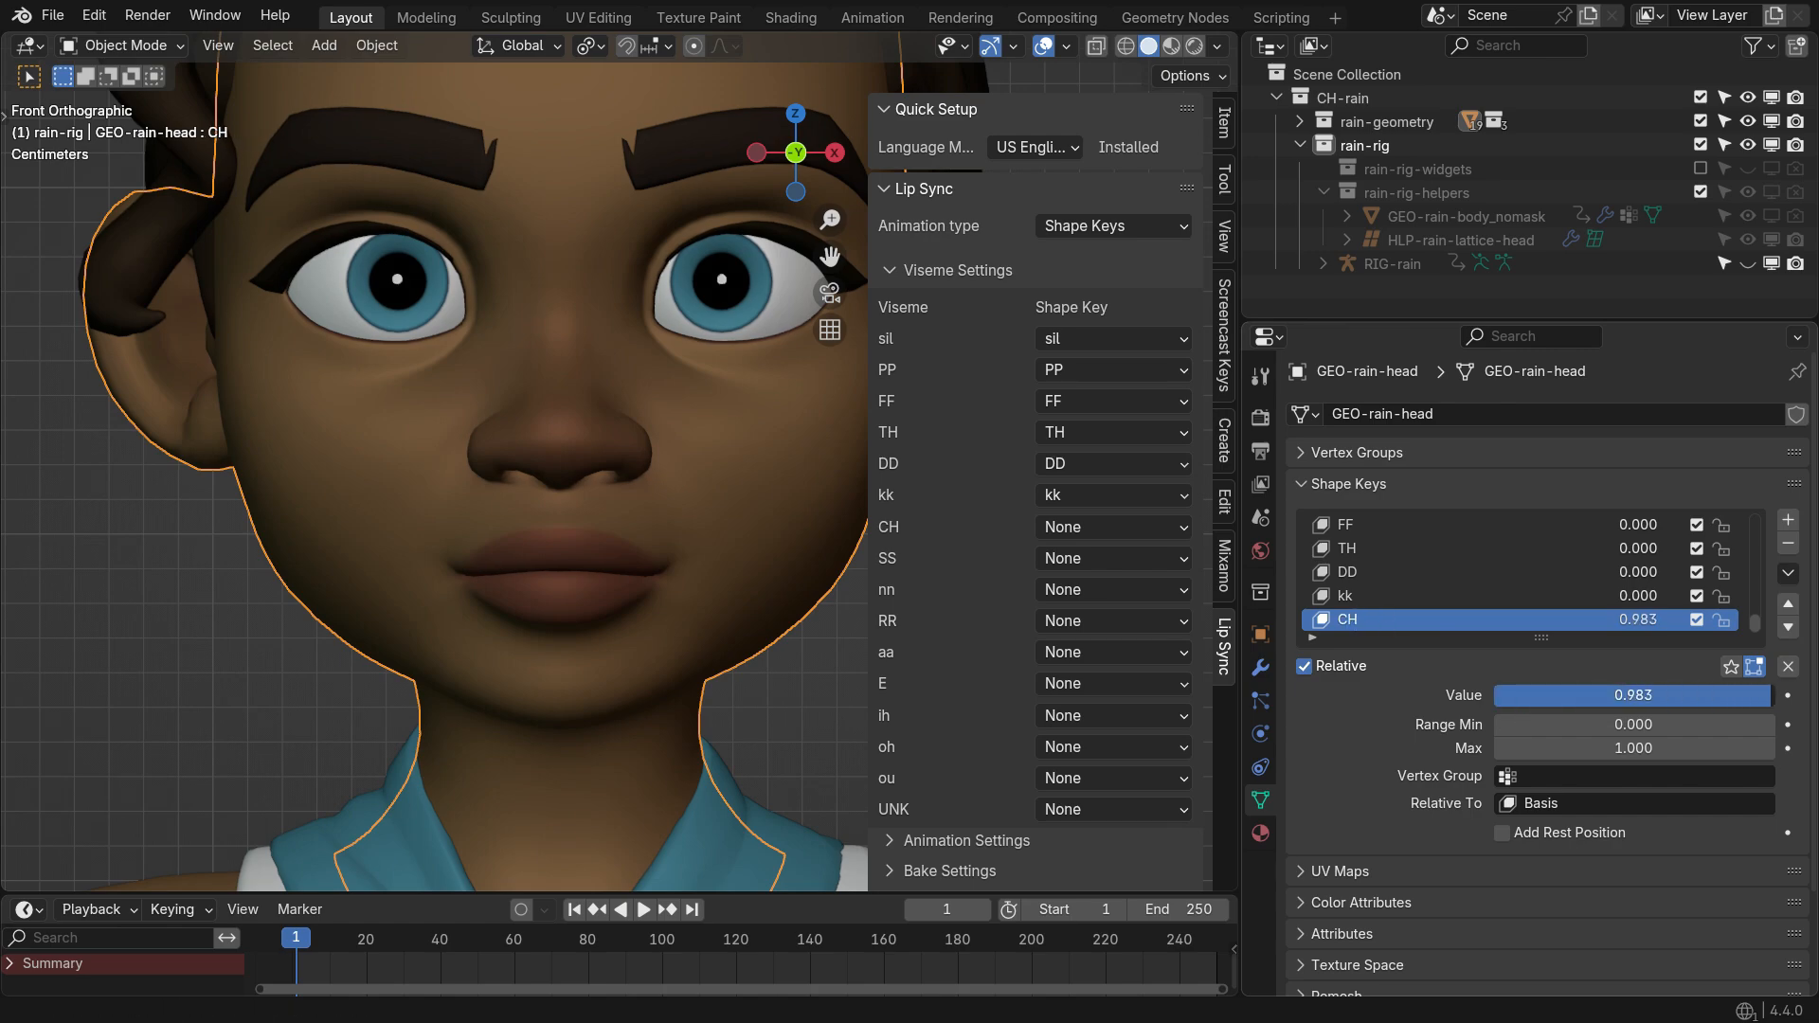
In Edit Mode on the CH shape key, part the lips by moving the upper lip's centre vertex up and the lower lip's down along Z
key(Tab)
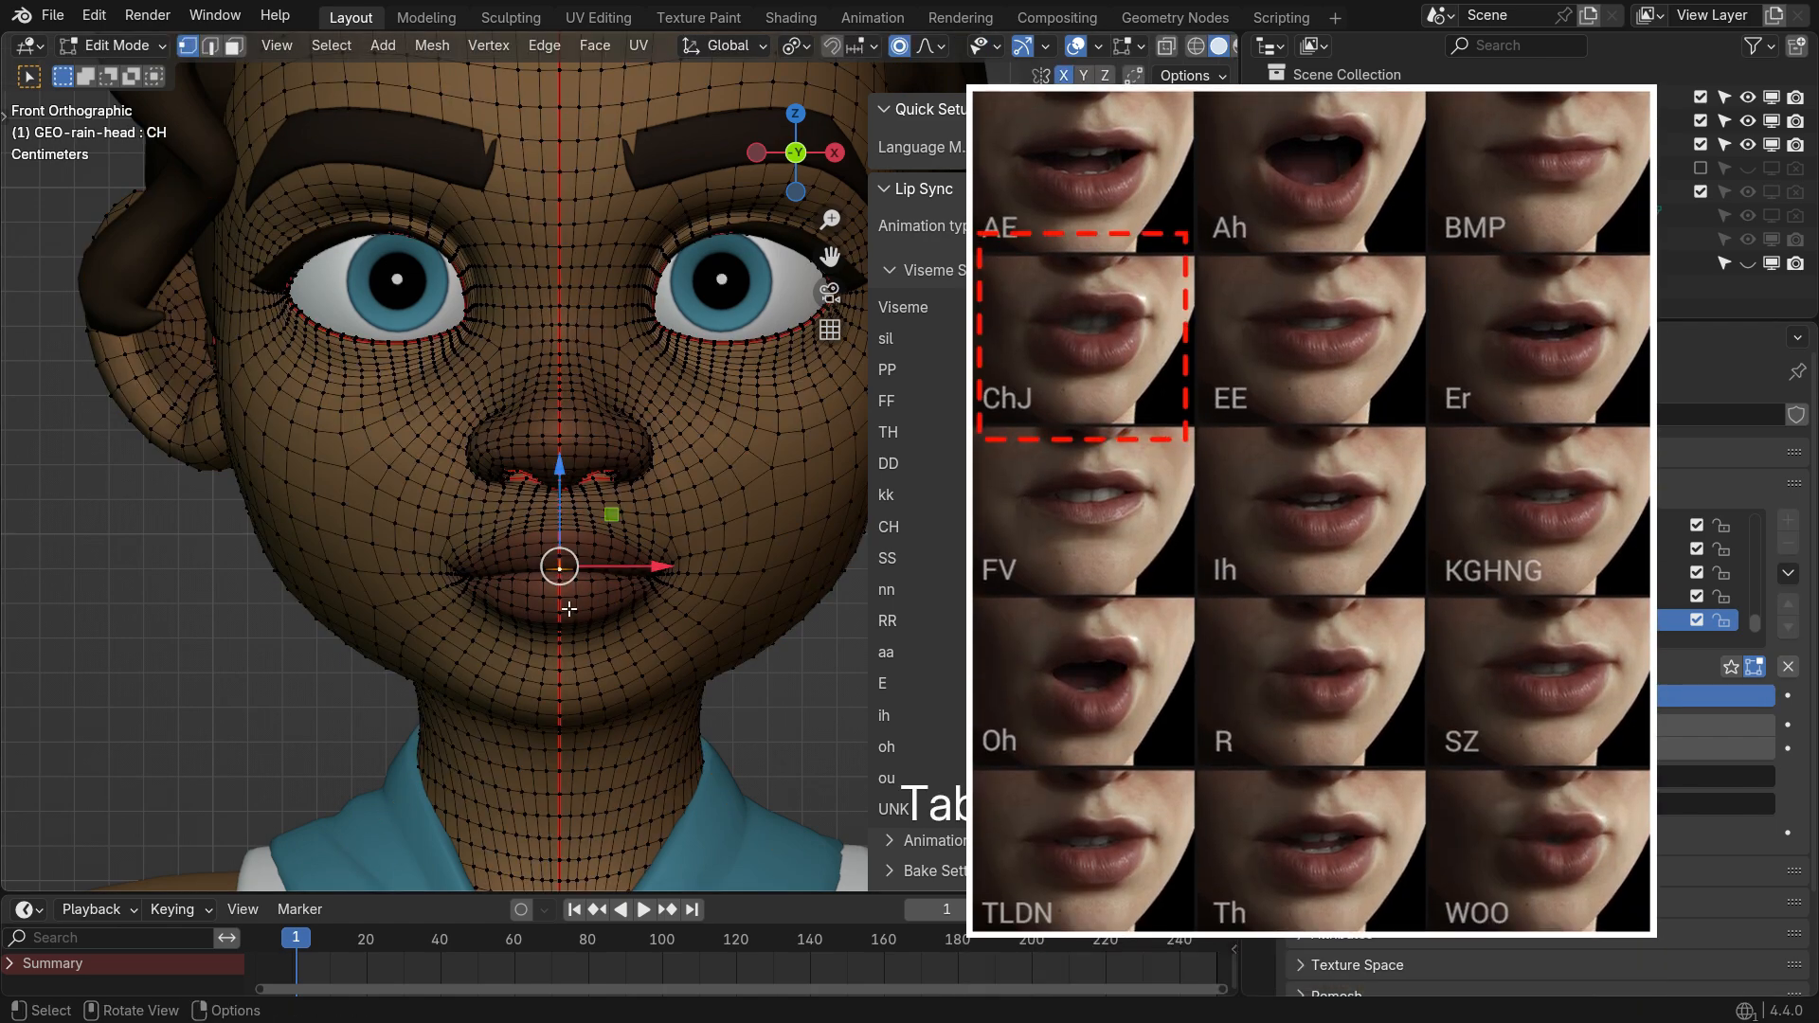
scroll(615, 587, up, 4)
key(g)
key(z)
click(601, 602)
click(556, 551)
key(g)
key(z)
click(637, 647)
Move a mouth-corner vertex inward along X with proportional editing to narrow the mouth
click(406, 566)
key(g)
key(x)
click(523, 617)
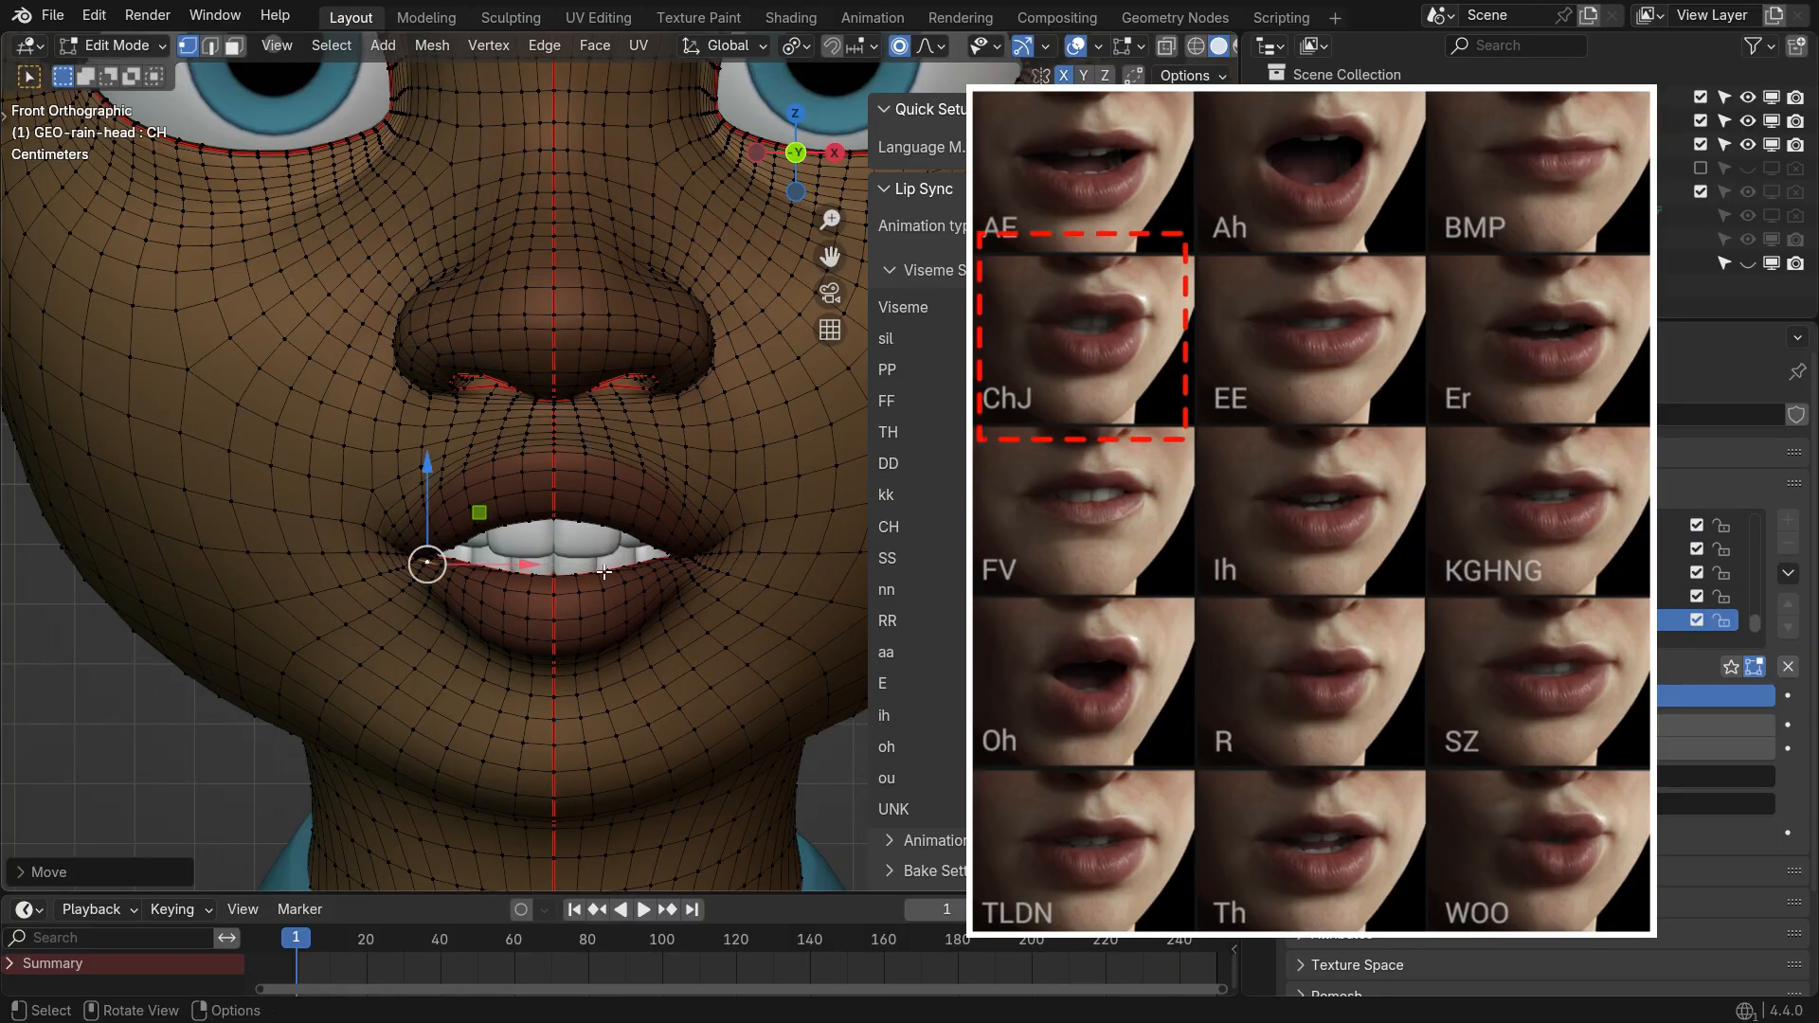
In right side view, push the foremost vertices of the upper and lower lips forward along Y with proportional moves
key(KP_3)
click(292, 494)
key(g)
key(y)
click(431, 565)
click(309, 627)
key(g)
key(y)
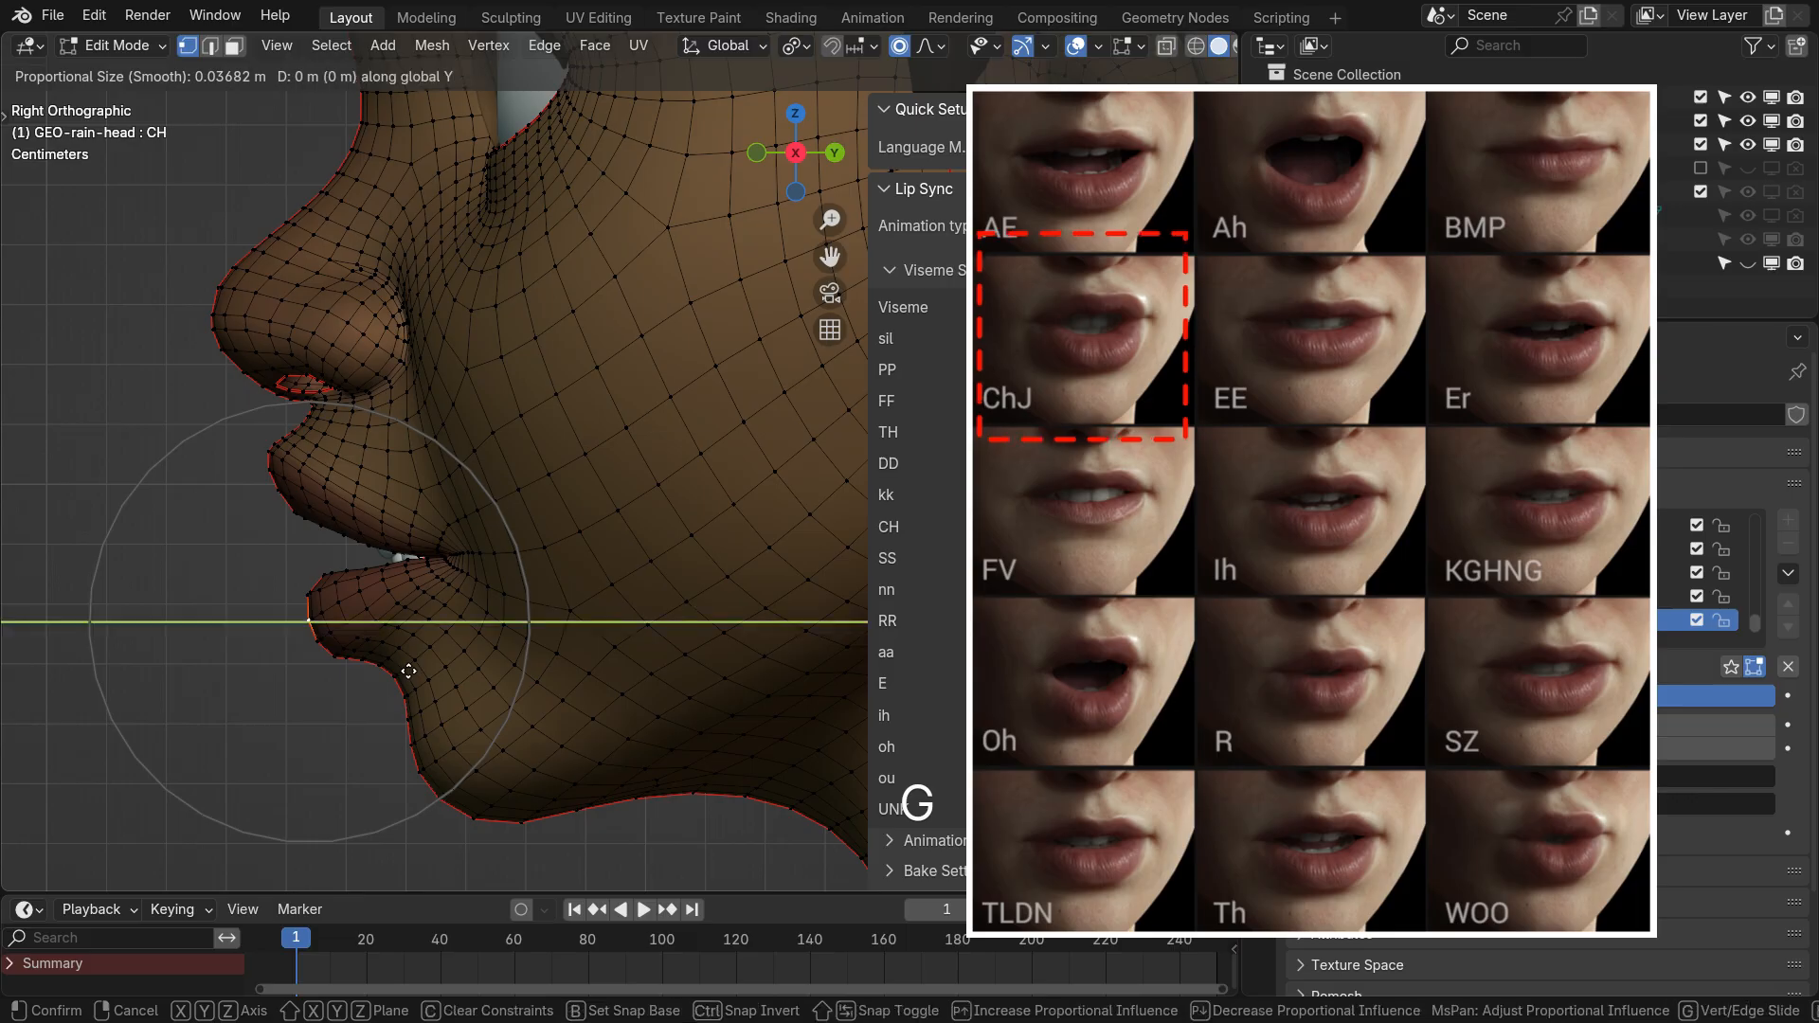
click(387, 672)
In front view, narrow the CH mouth shape further by moving a mouth-corner vertex along X
key(KP_1)
shift+middle_drag(402, 646, 562, 632)
scroll(580, 577, up, 1)
click(603, 558)
key(g)
key(x)
click(700, 619)
Move the lower lip's centre vertex slightly down along Z with an adjusted proportional radius
scroll(568, 551, down, 2)
shift+middle_drag(439, 601, 487, 613)
scroll(473, 597, up, 1)
click(524, 585)
key(g)
key(x)
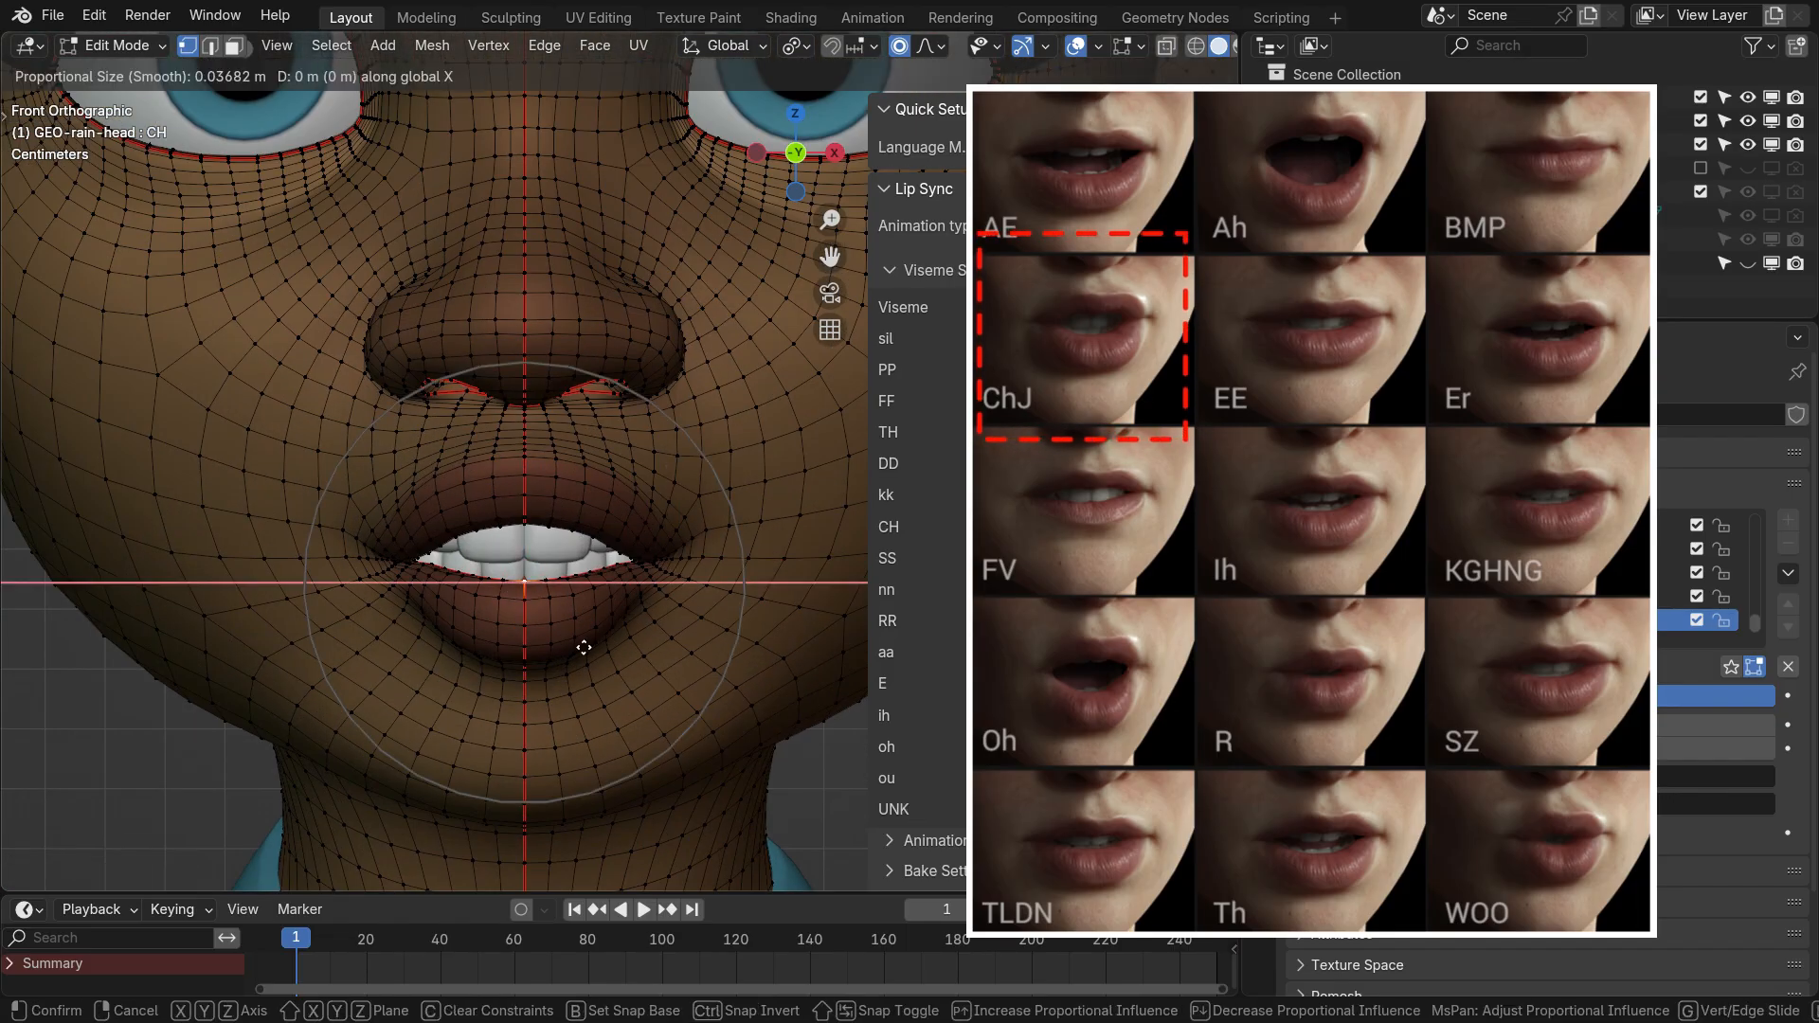
key(z)
scroll(585, 657, down, 4)
scroll(585, 657, up, 1)
click(584, 657)
Return to Object Mode, preview the CH shape, set its value to 0.000, and assign it to the CH viseme
key(Tab)
drag(1658, 696, 1523, 697)
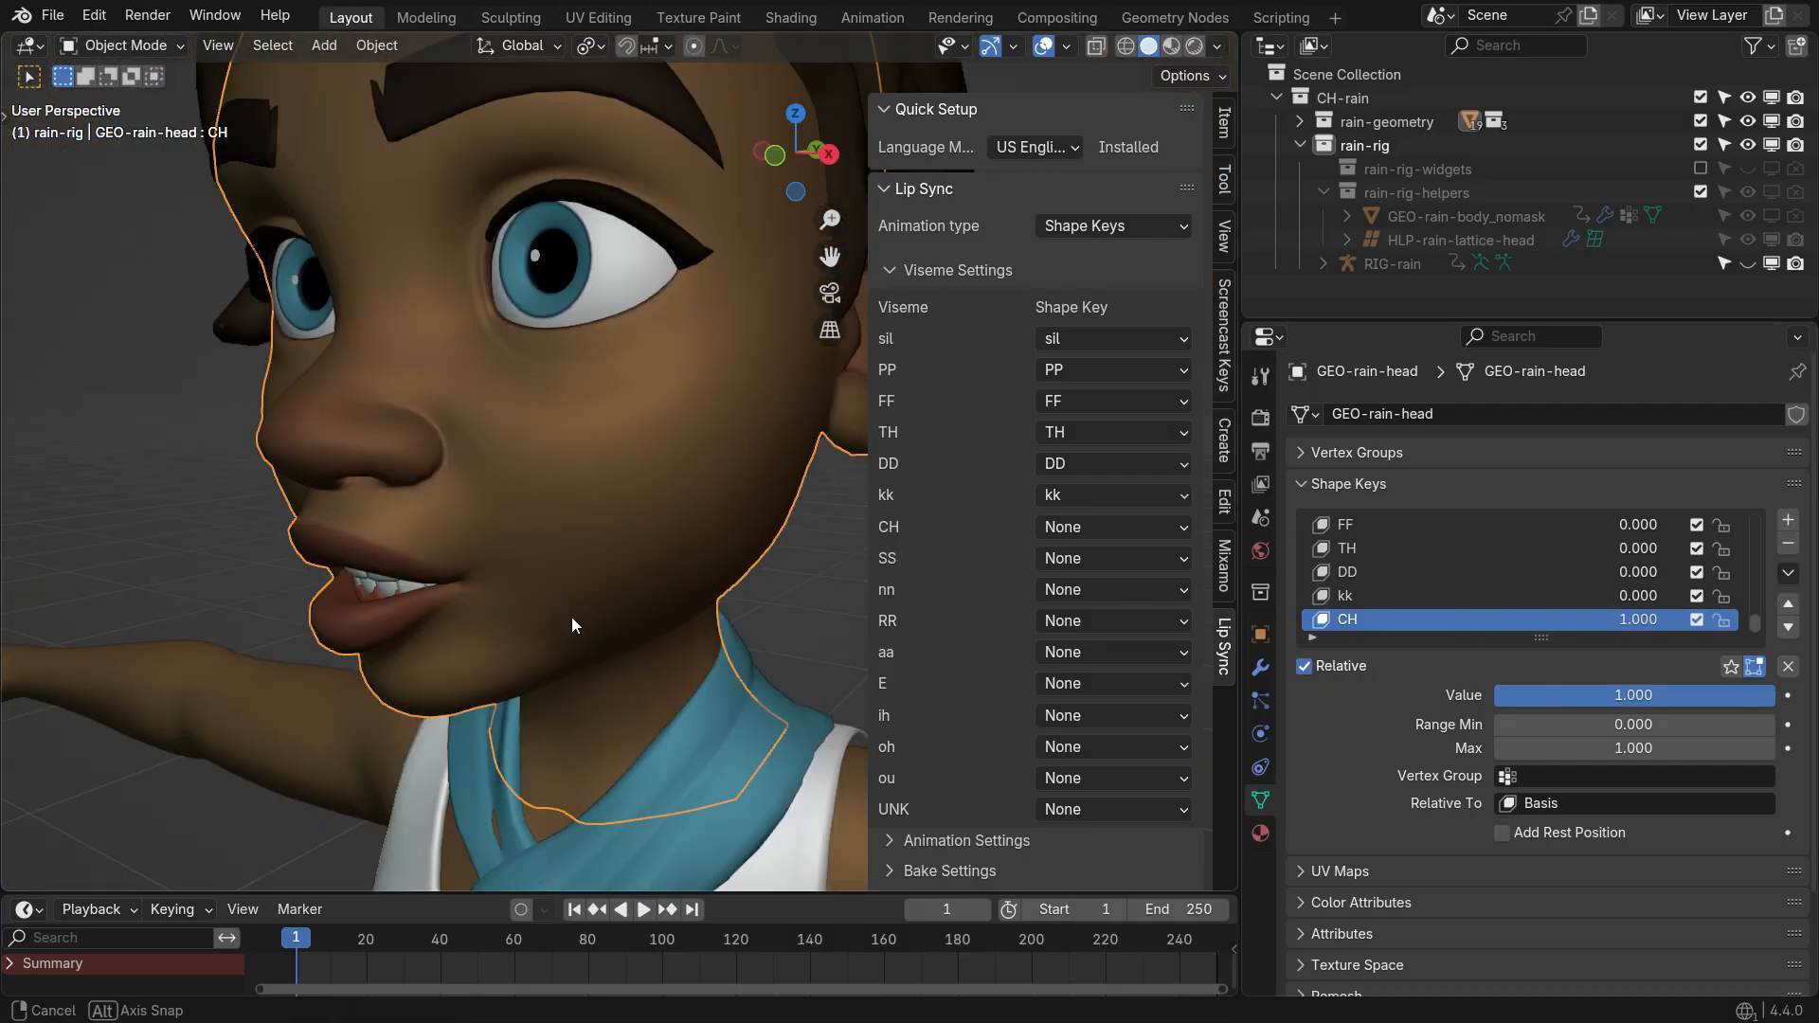
drag(1633, 696, 1493, 695)
click(1156, 527)
click(1293, 953)
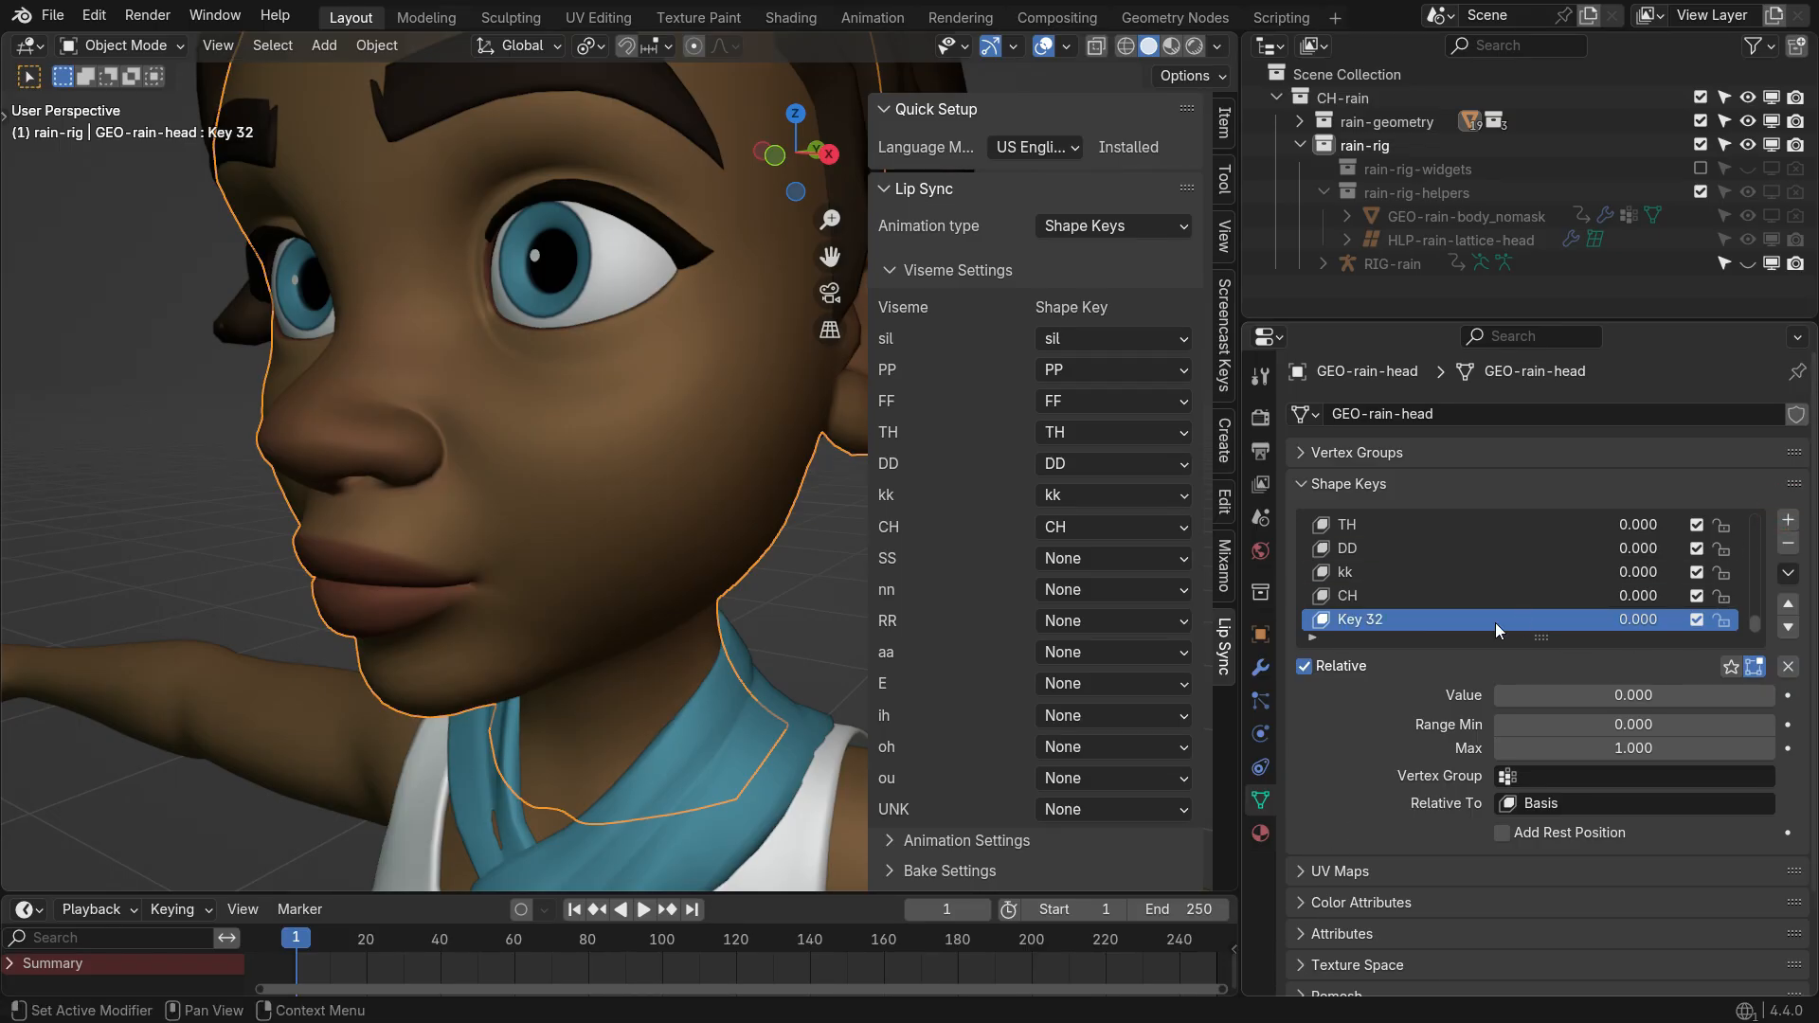
Add a shape key named "SS", set its value to 1.000, and enter Edit Mode in front view
double_click(1388, 622)
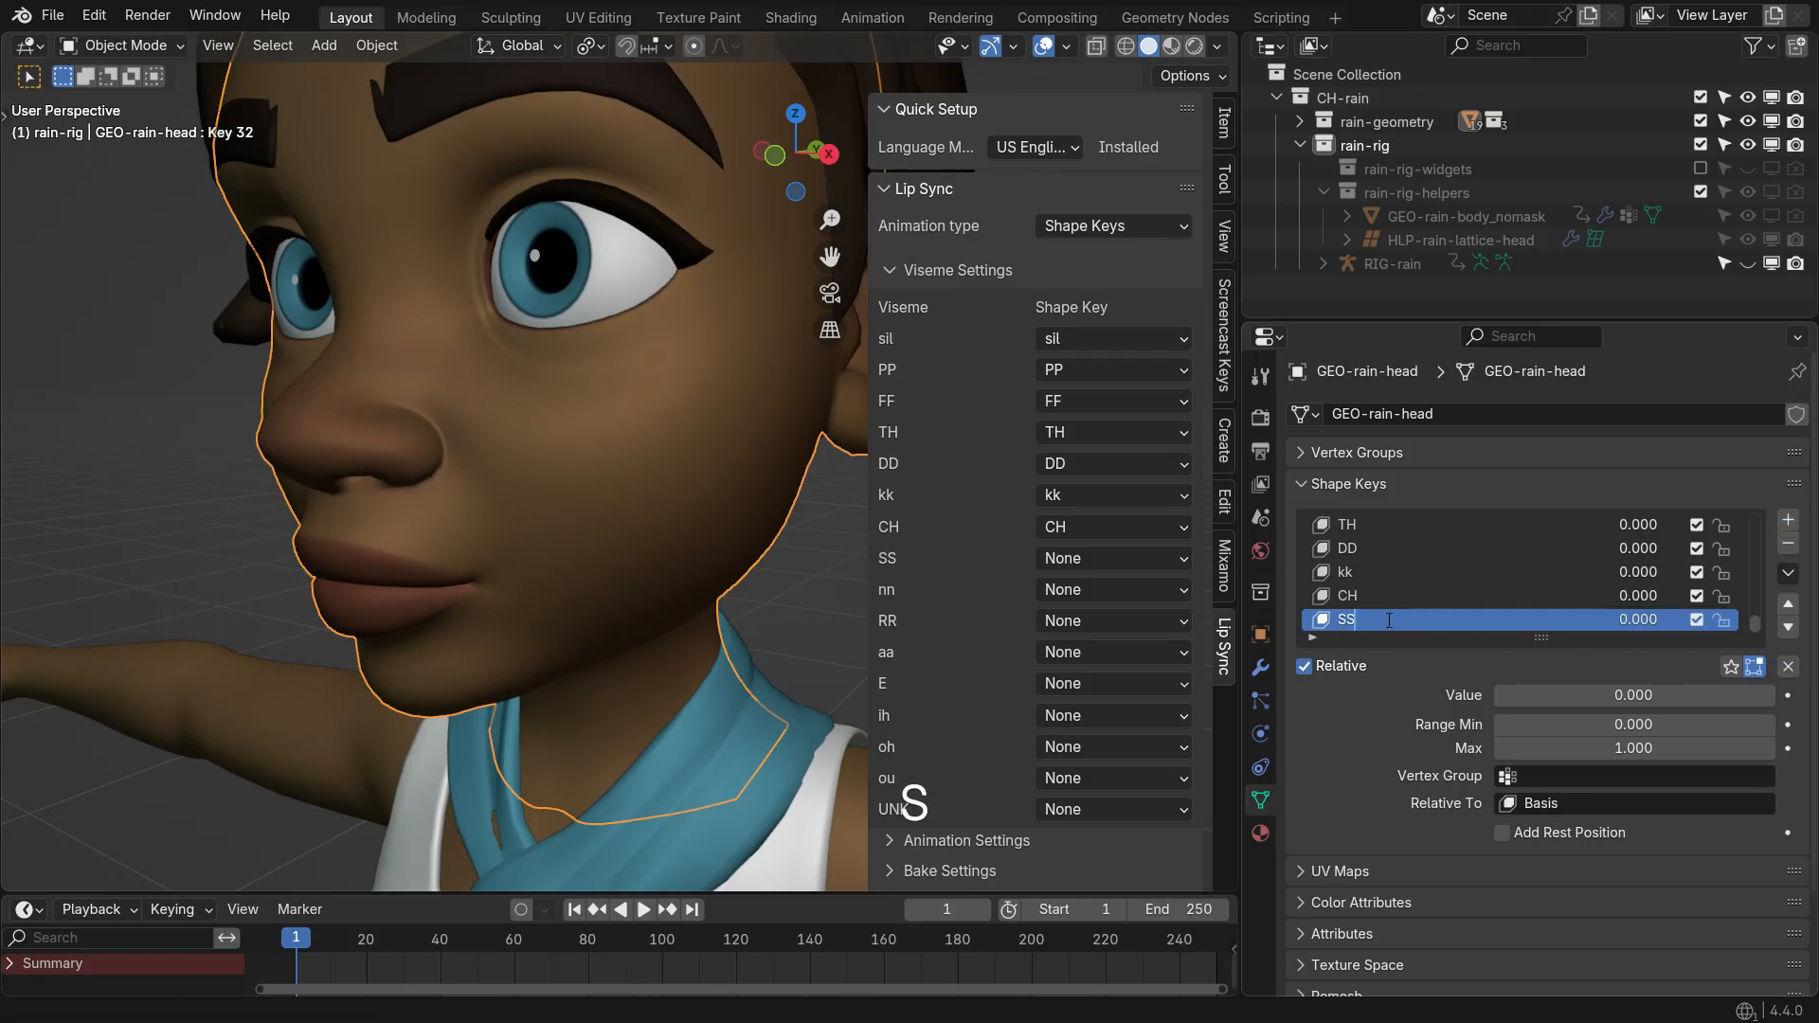
drag(1553, 696, 1705, 695)
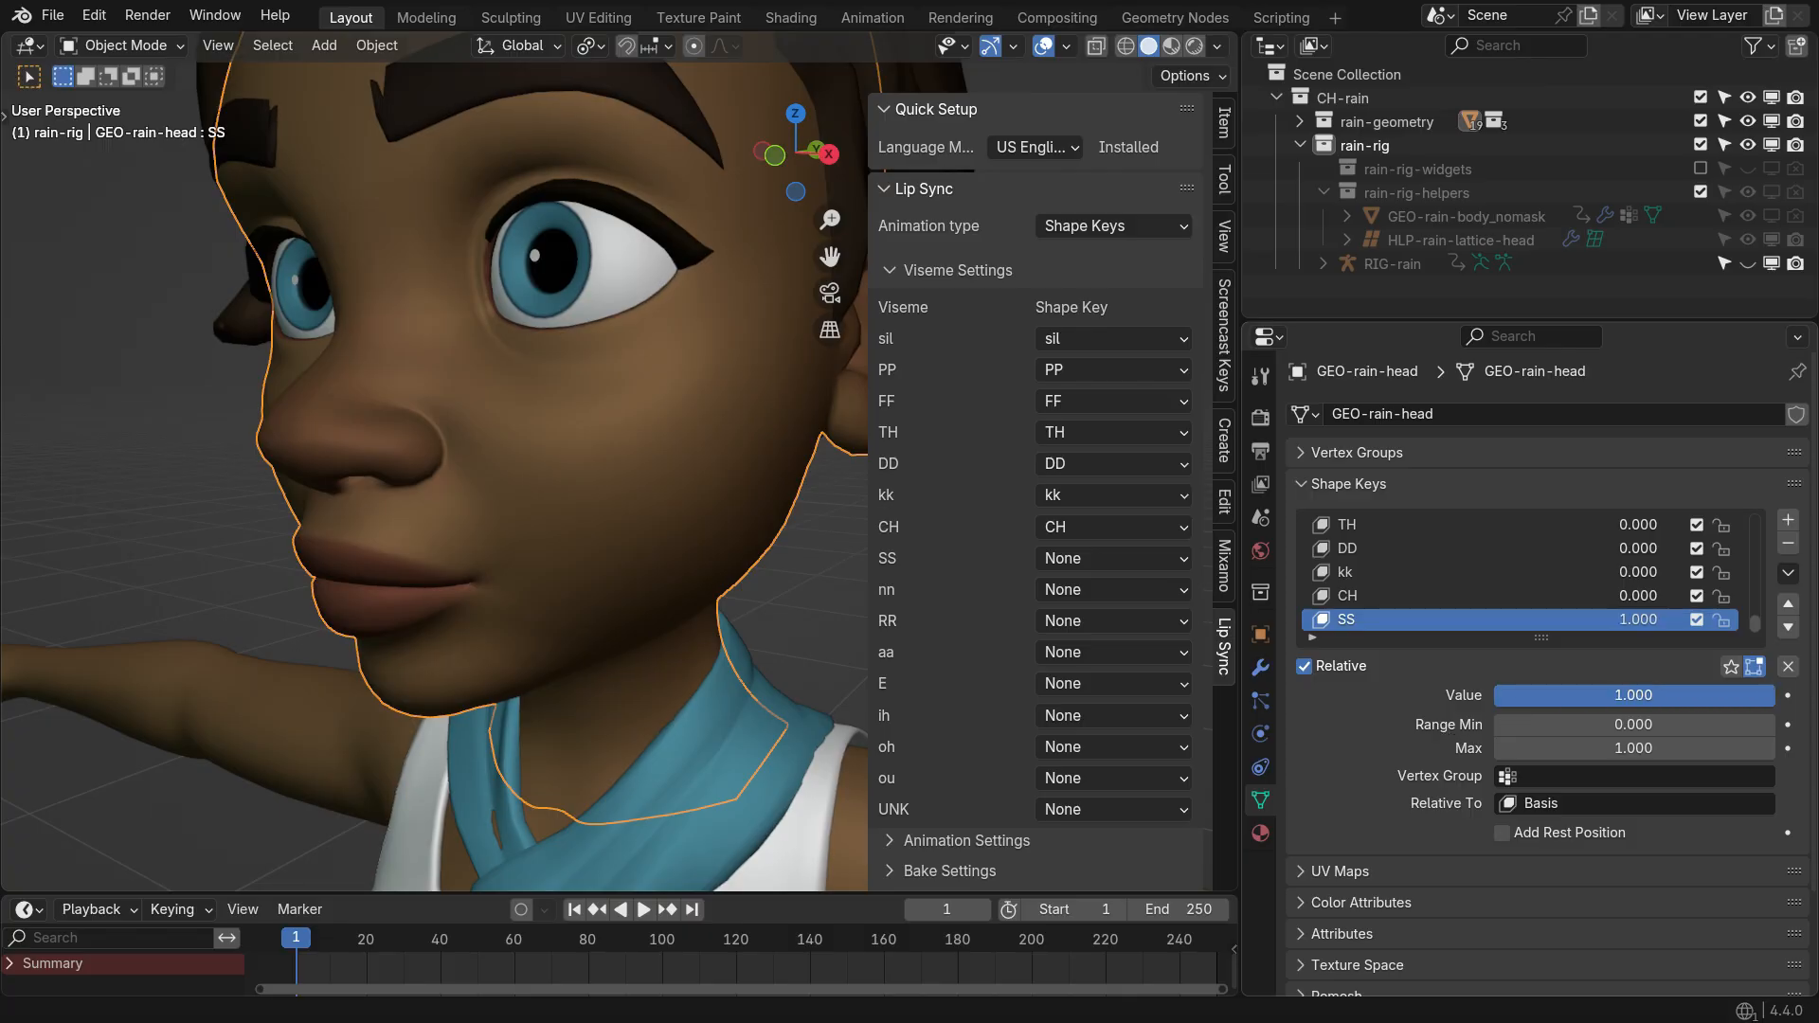
key(KP_1)
key(Tab)
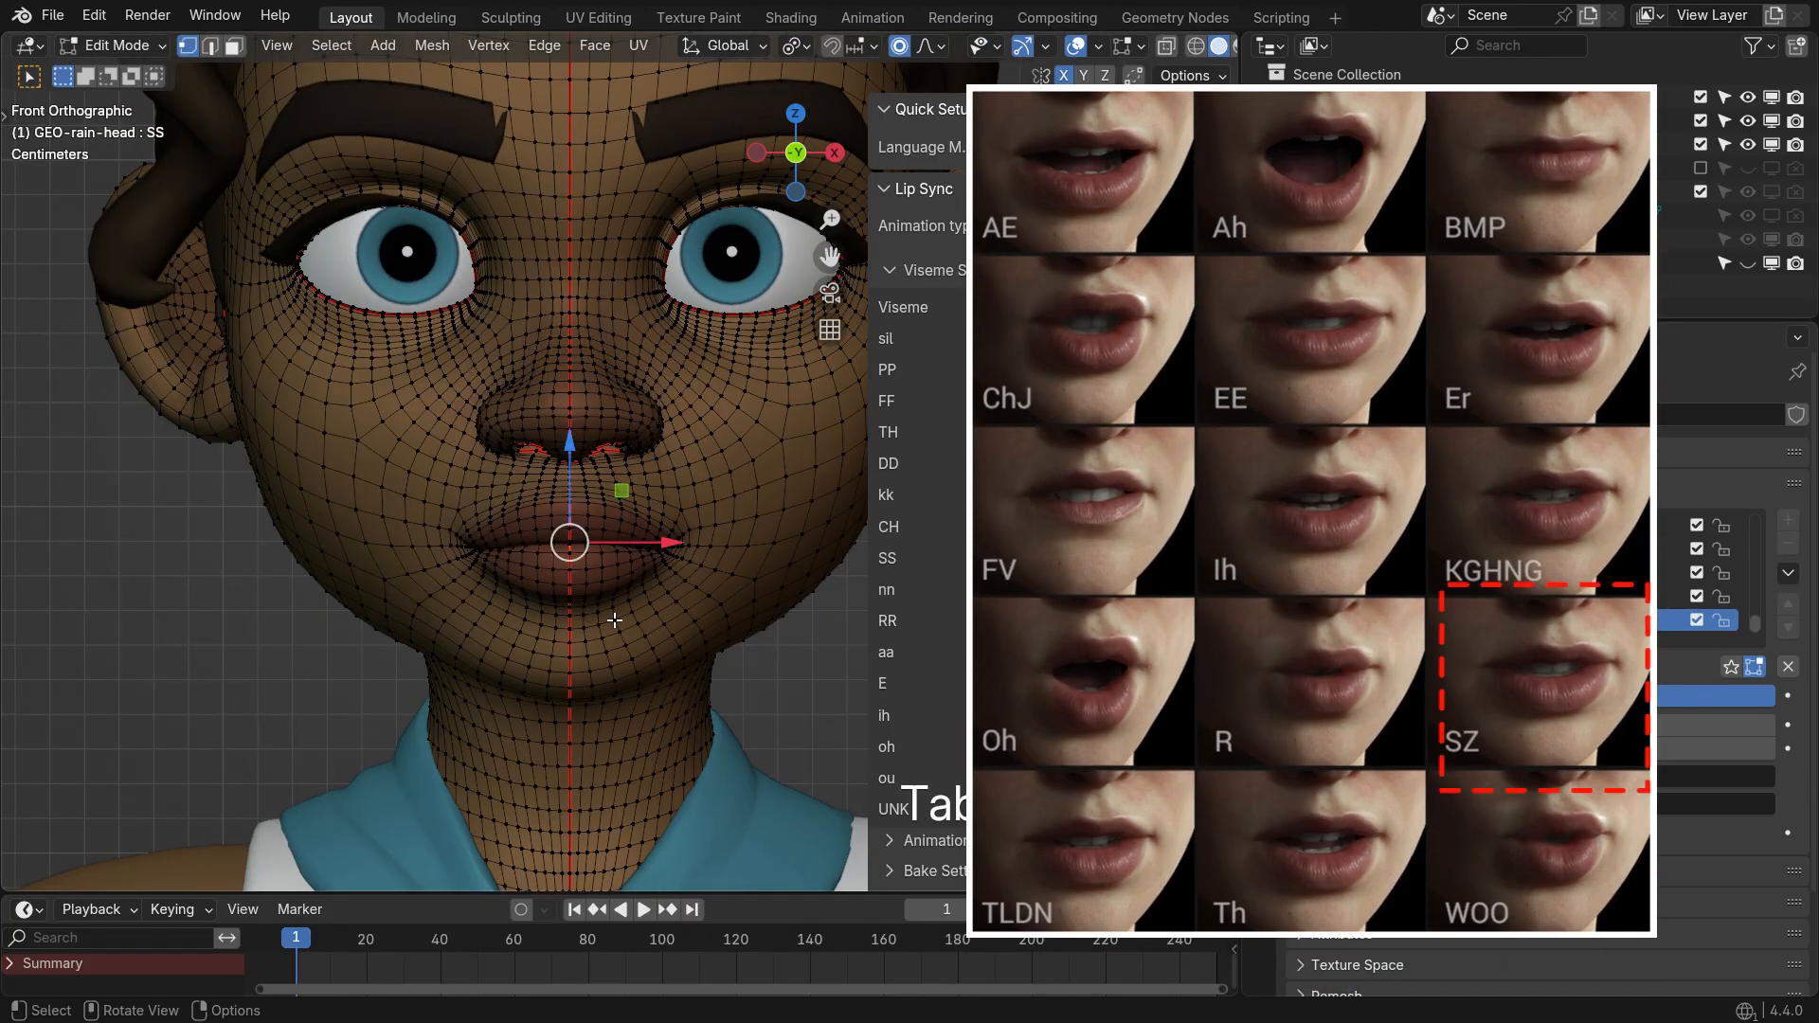
Part the SS lips by moving the lower lip's centre vertex down and the upper lip's centre vertex up along Z
scroll(598, 566, up, 4)
key(g)
key(z)
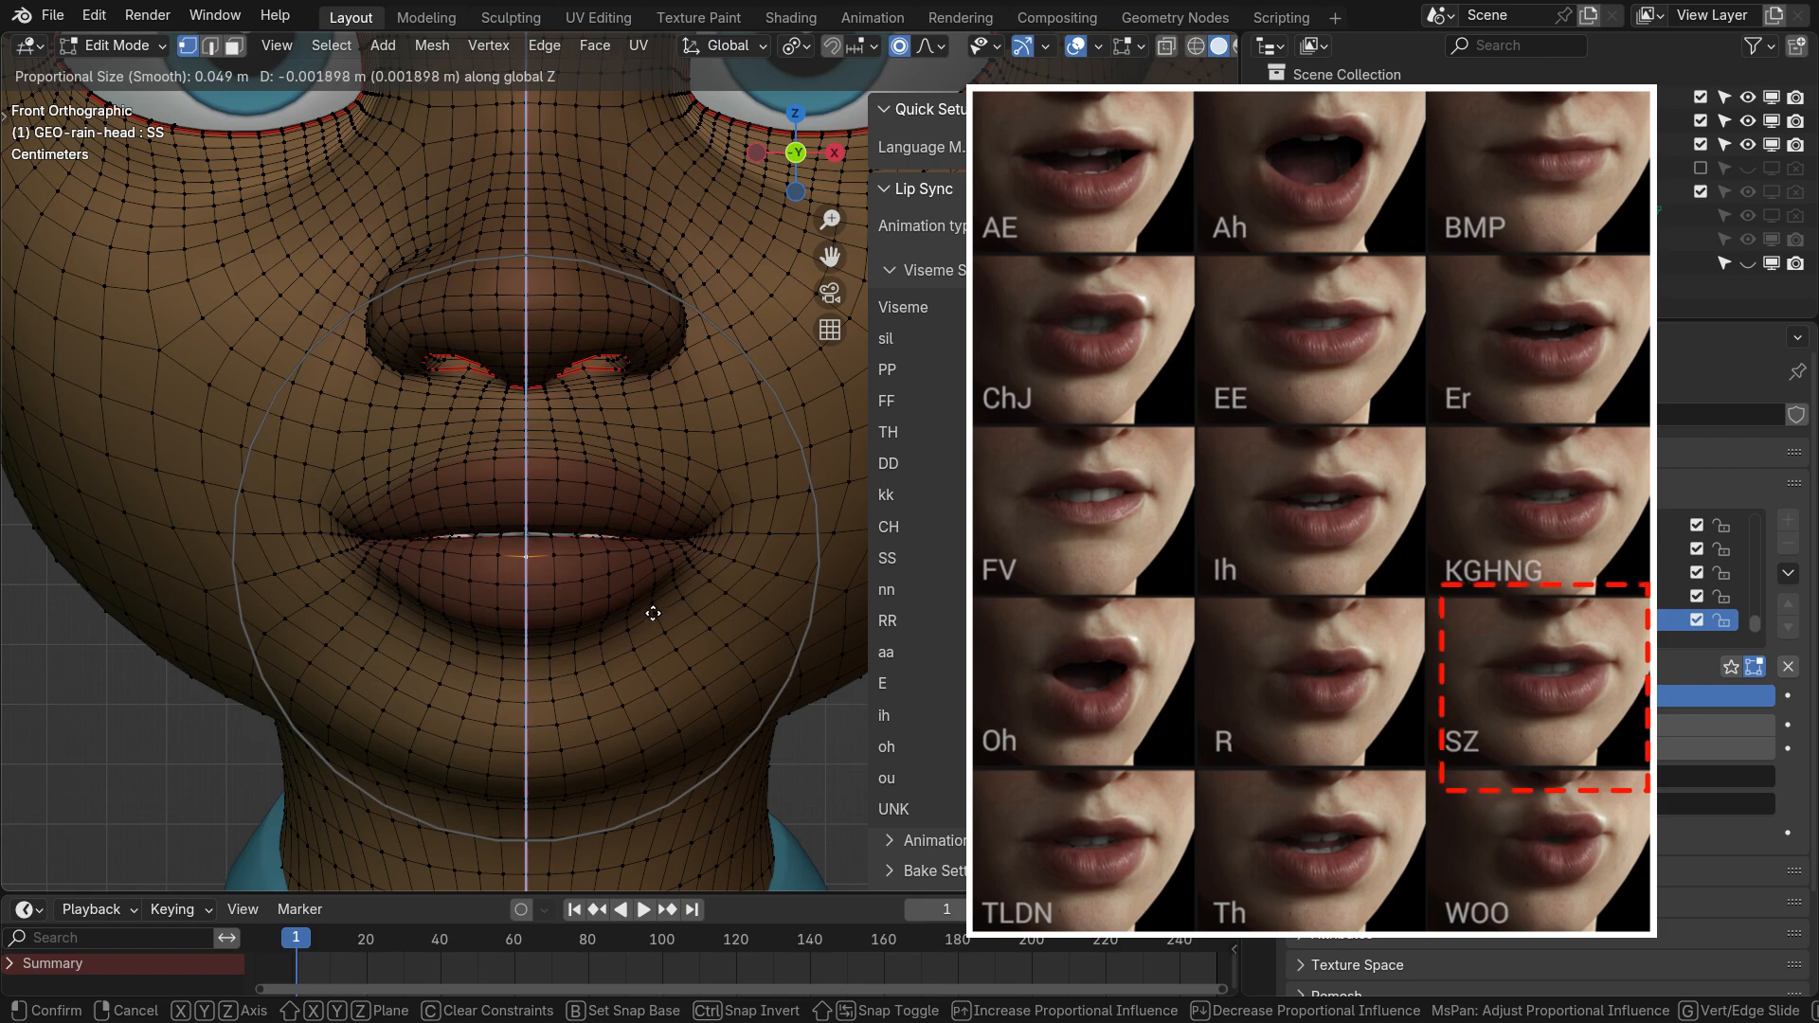
click(654, 622)
scroll(650, 630, up, 3)
key(g)
key(z)
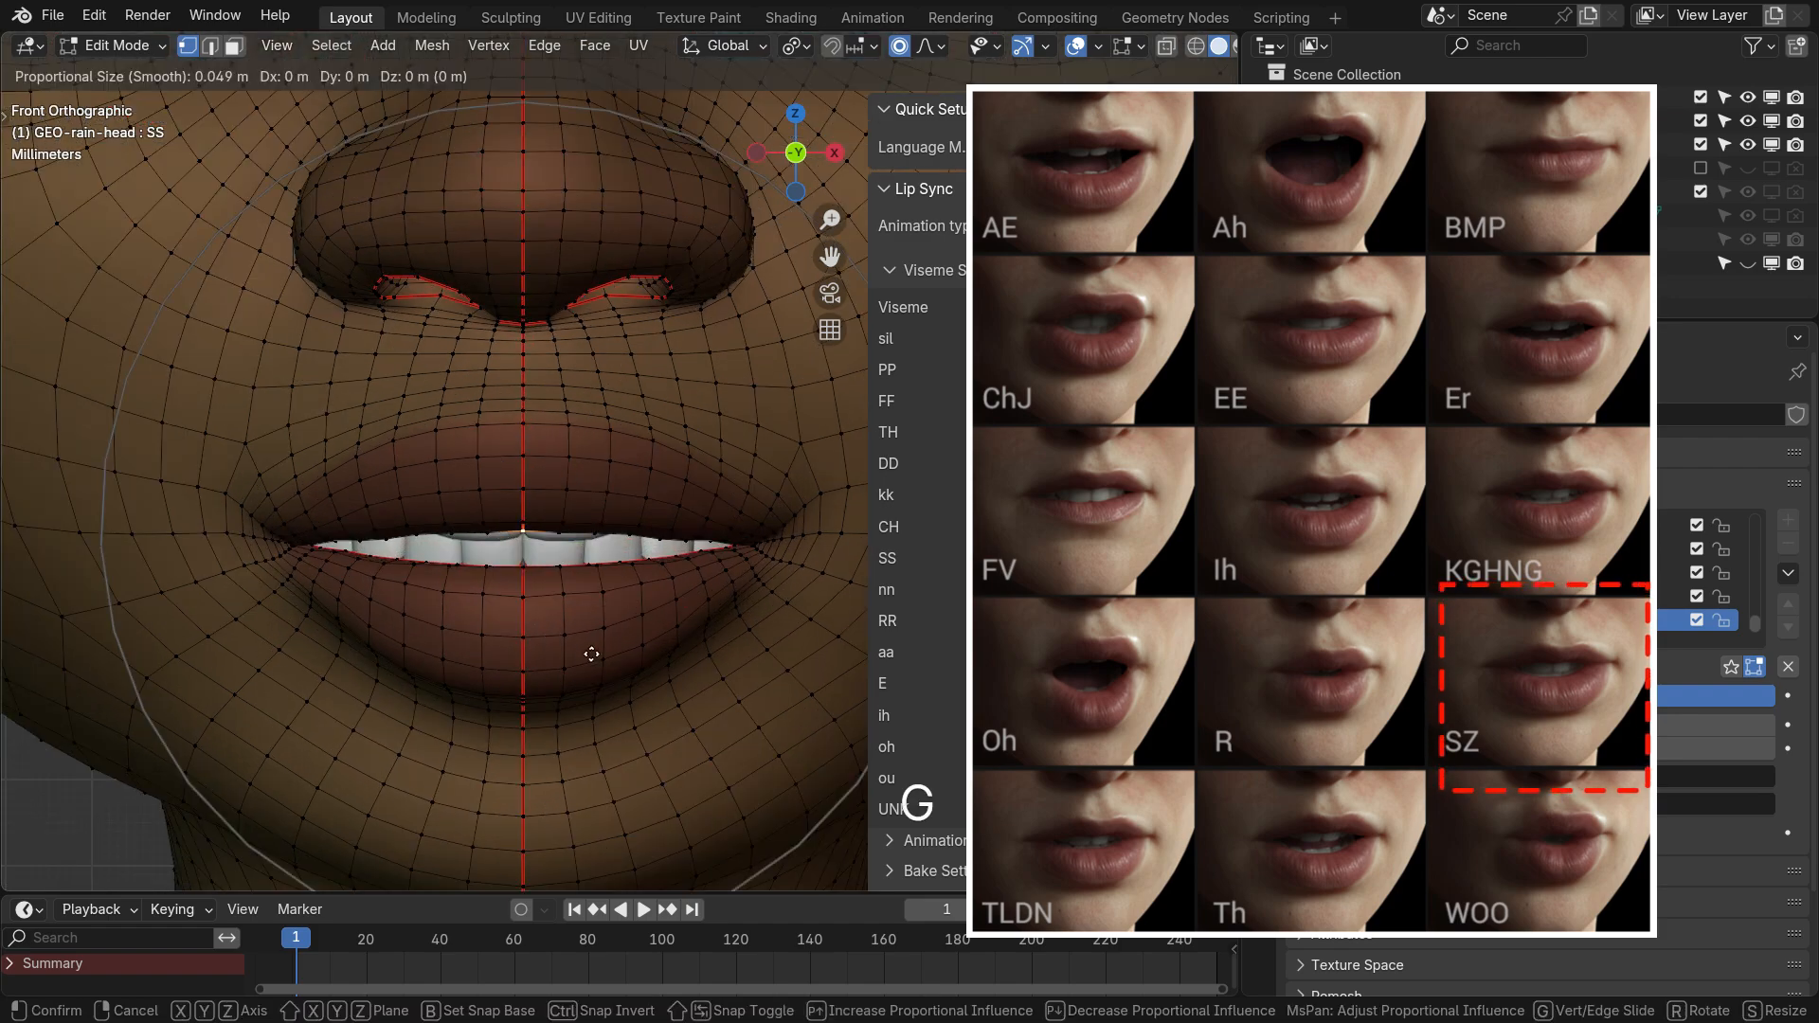
click(587, 637)
Move the SS mouth-corner vertex outward and up by about 0.001 m each, using a proportional size of about 0.030 m
scroll(739, 551, down, 1)
shift+middle_drag(737, 549, 625, 547)
click(632, 543)
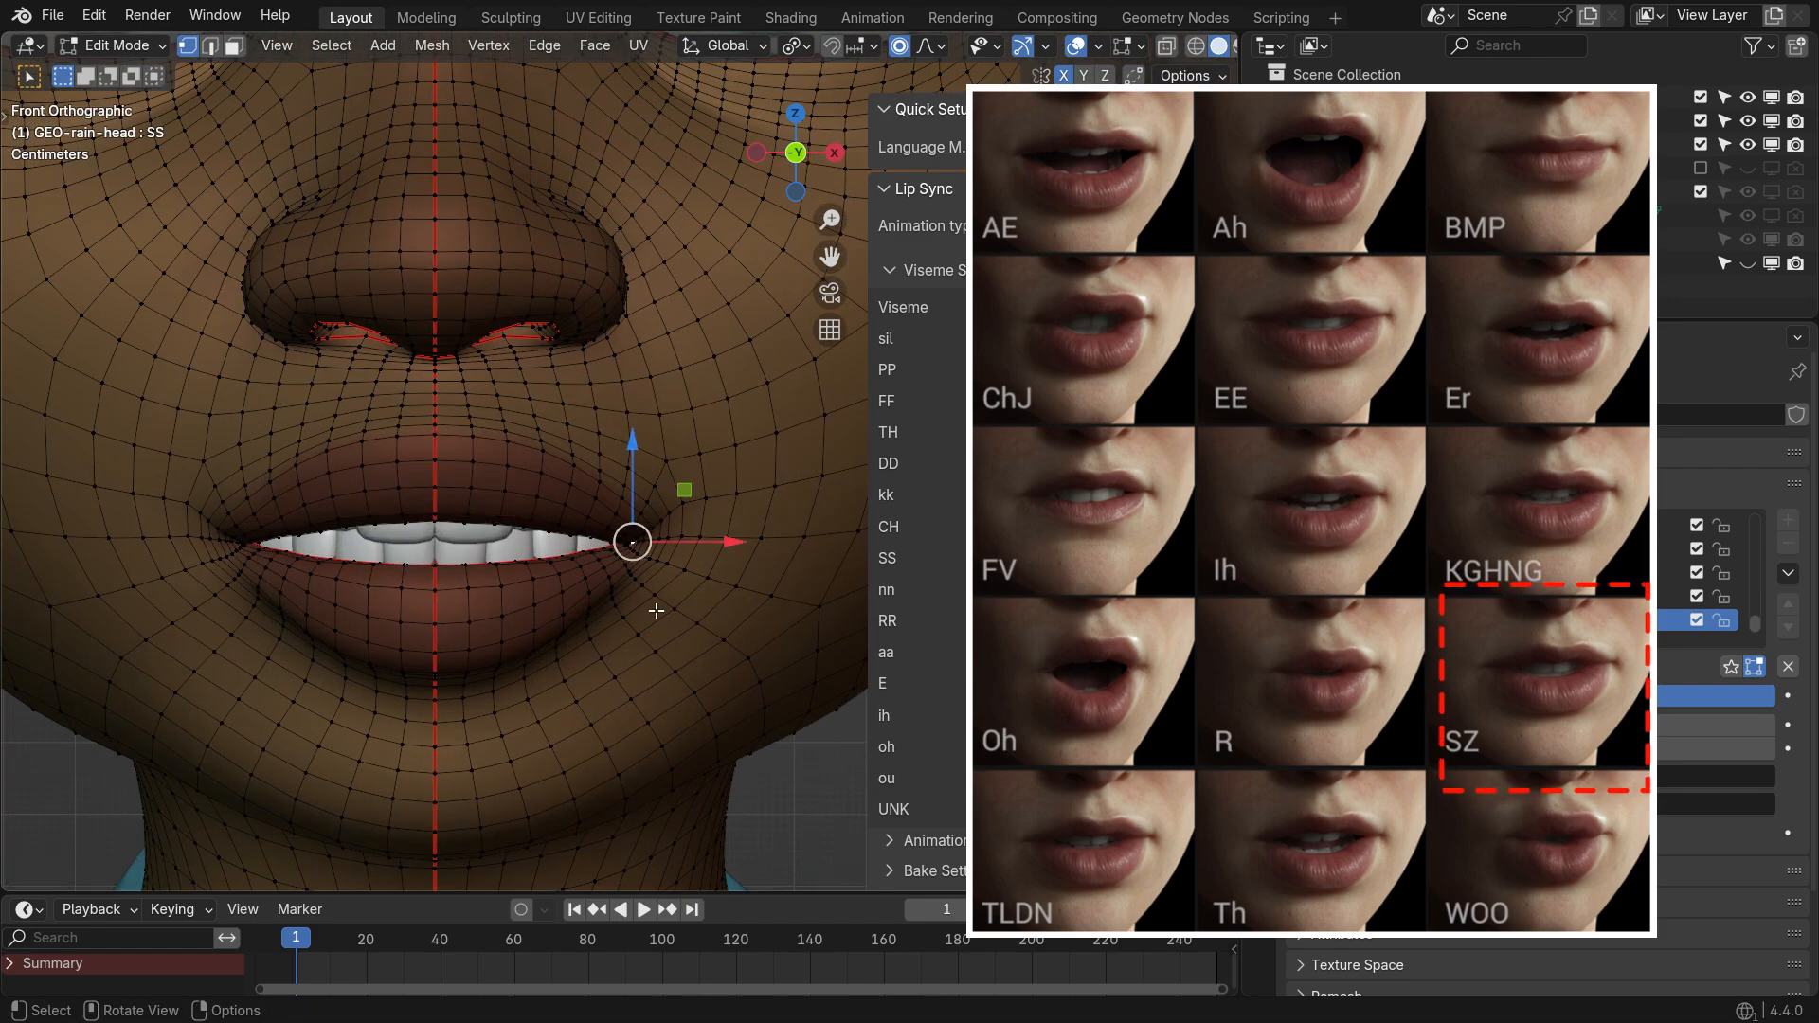
key(g)
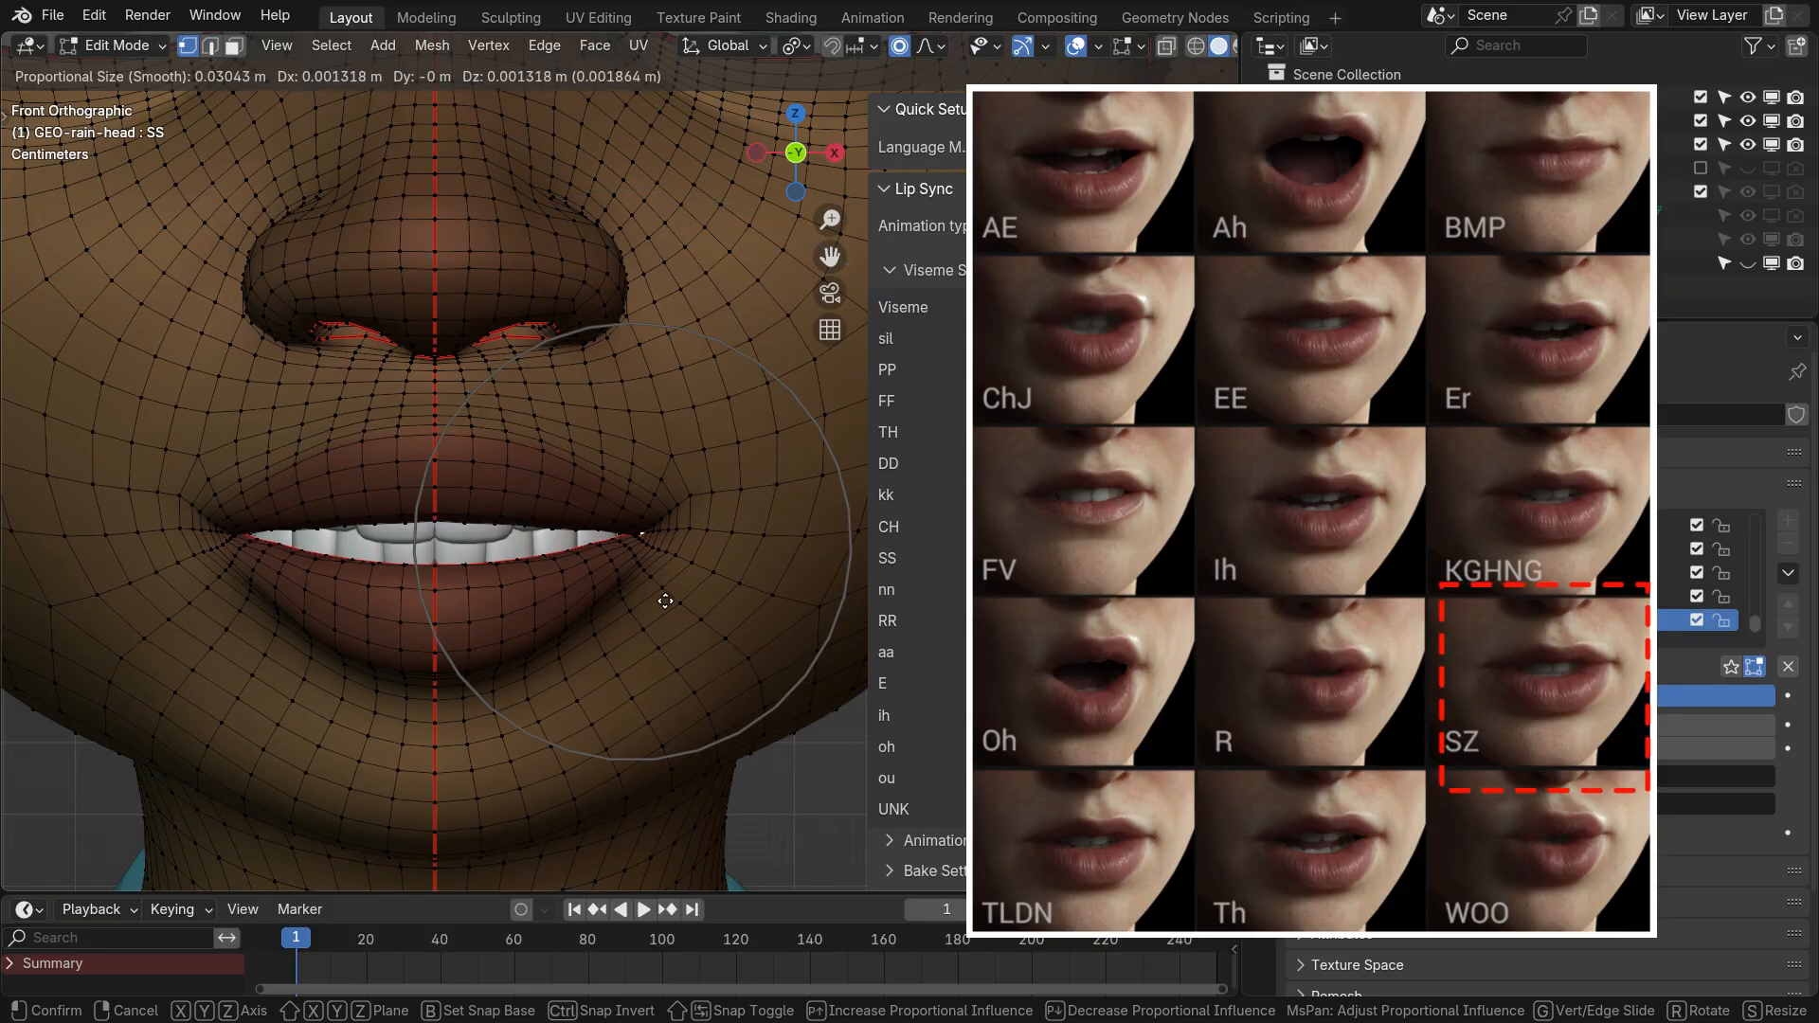
click(663, 600)
In Object Mode, set the SS shape key's value to 0.000 and assign SS to the SS viseme and DD to nn
scroll(591, 685, down, 3)
key(Tab)
drag(1709, 699, 1497, 699)
click(1066, 558)
click(1305, 500)
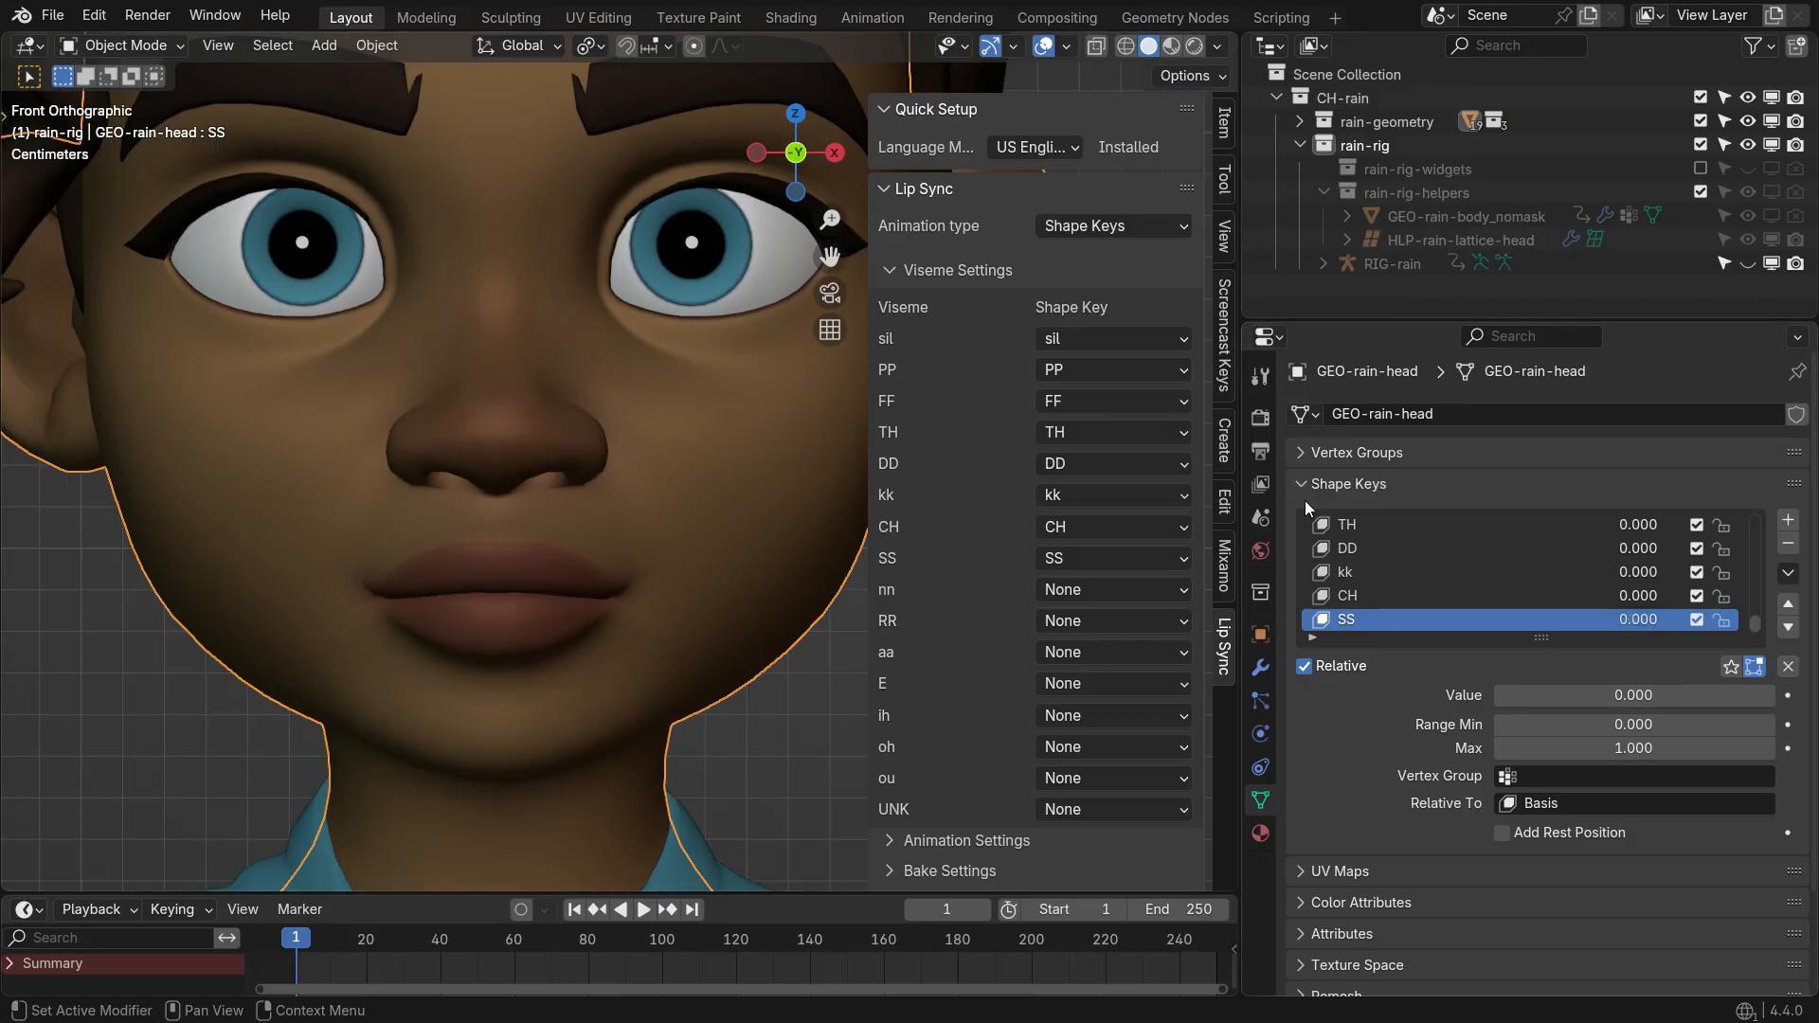
click(1132, 588)
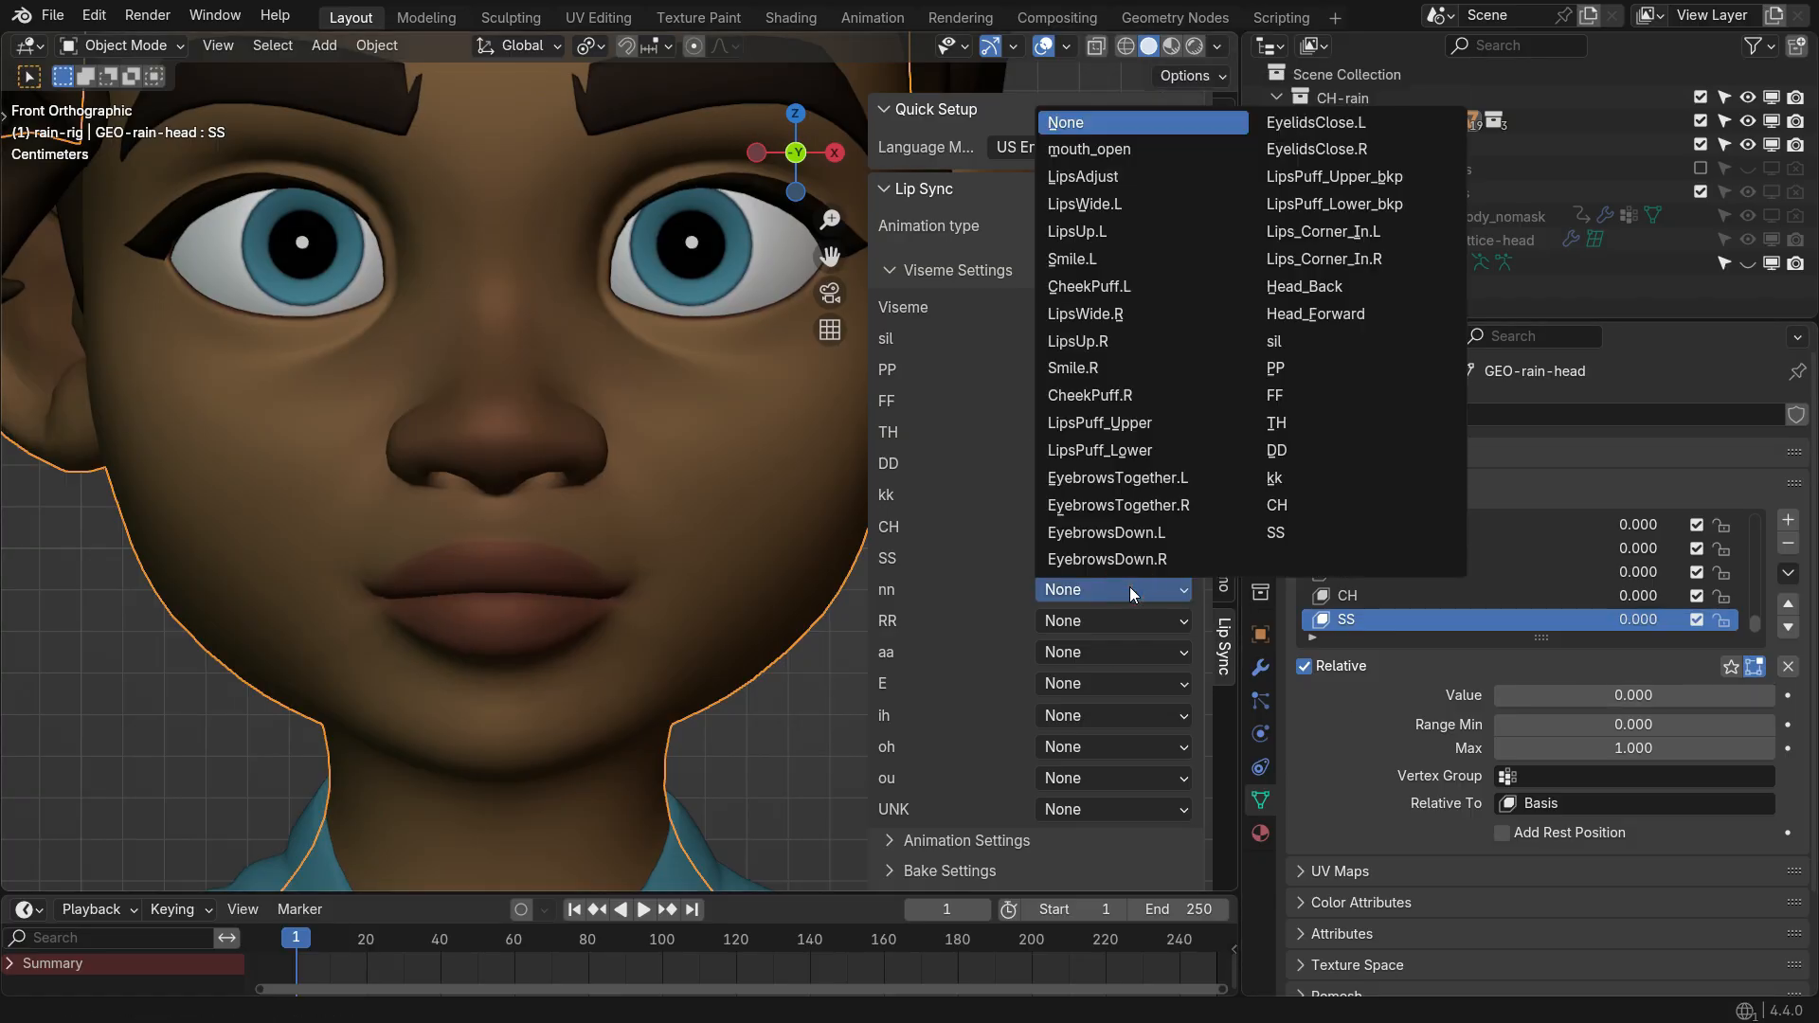
click(1290, 448)
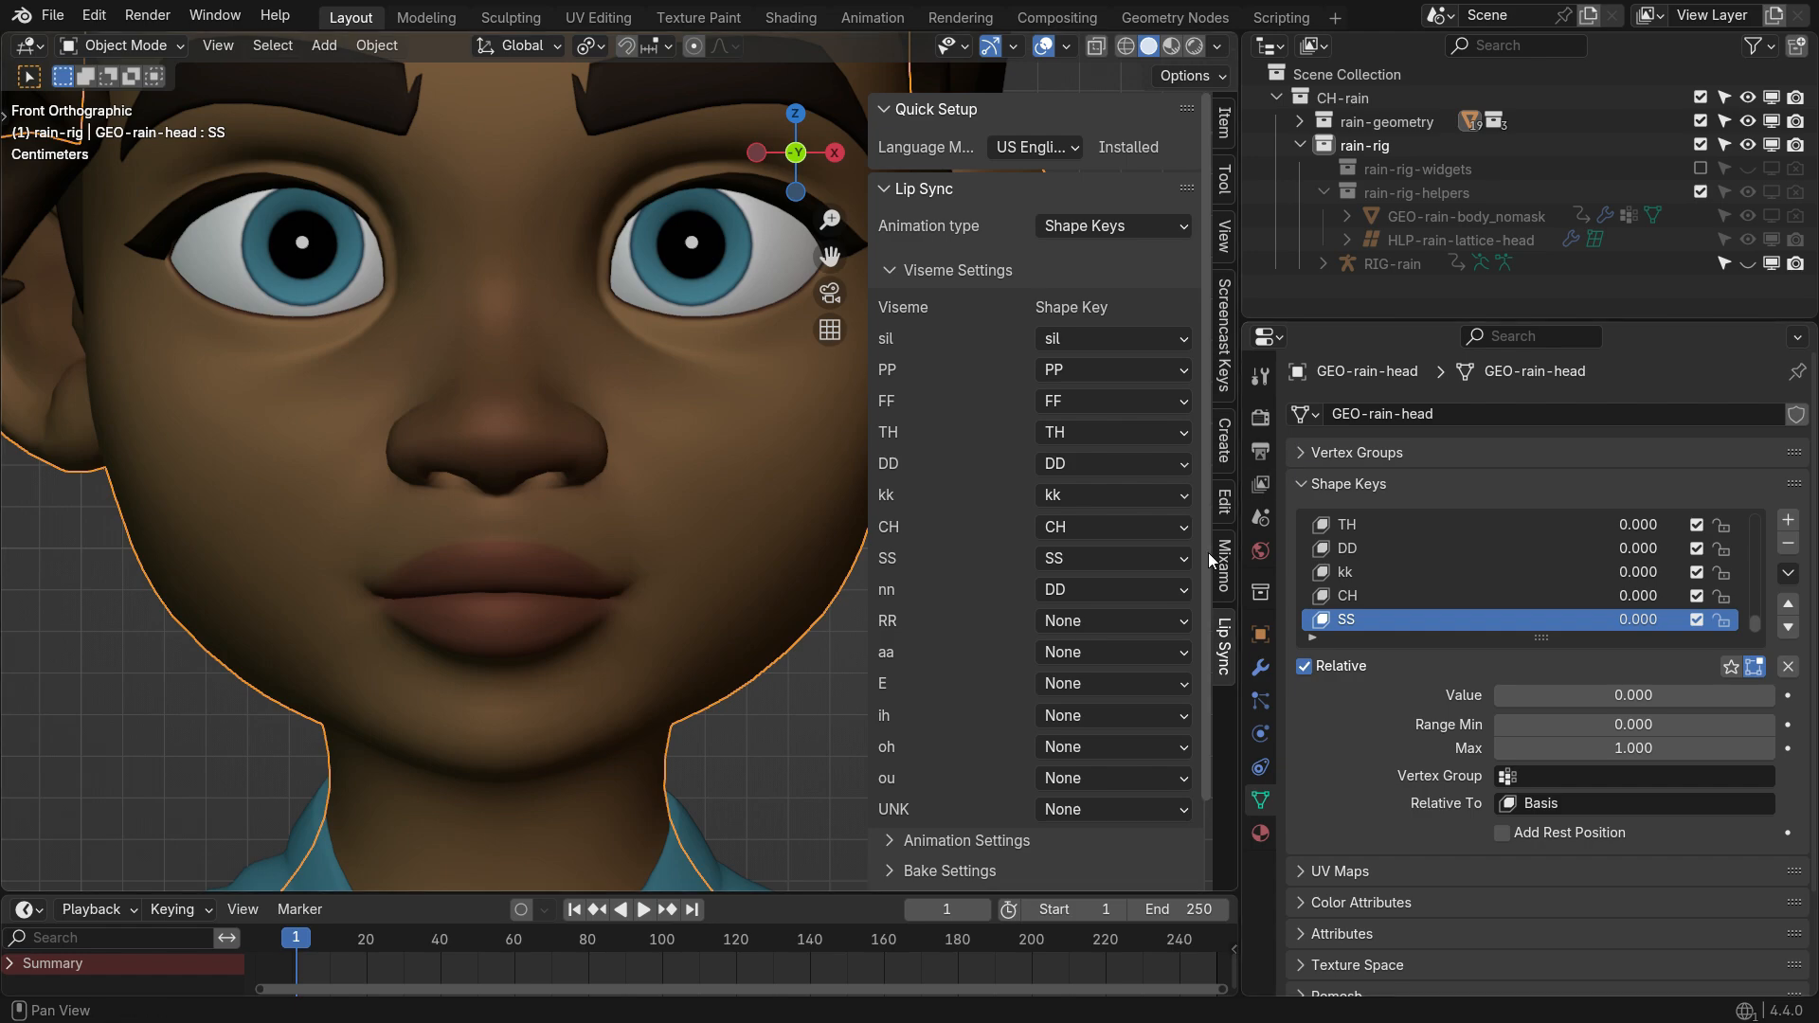
Add a shape key named "RR", set its value to 1.000, and enter Edit Mode
click(1788, 520)
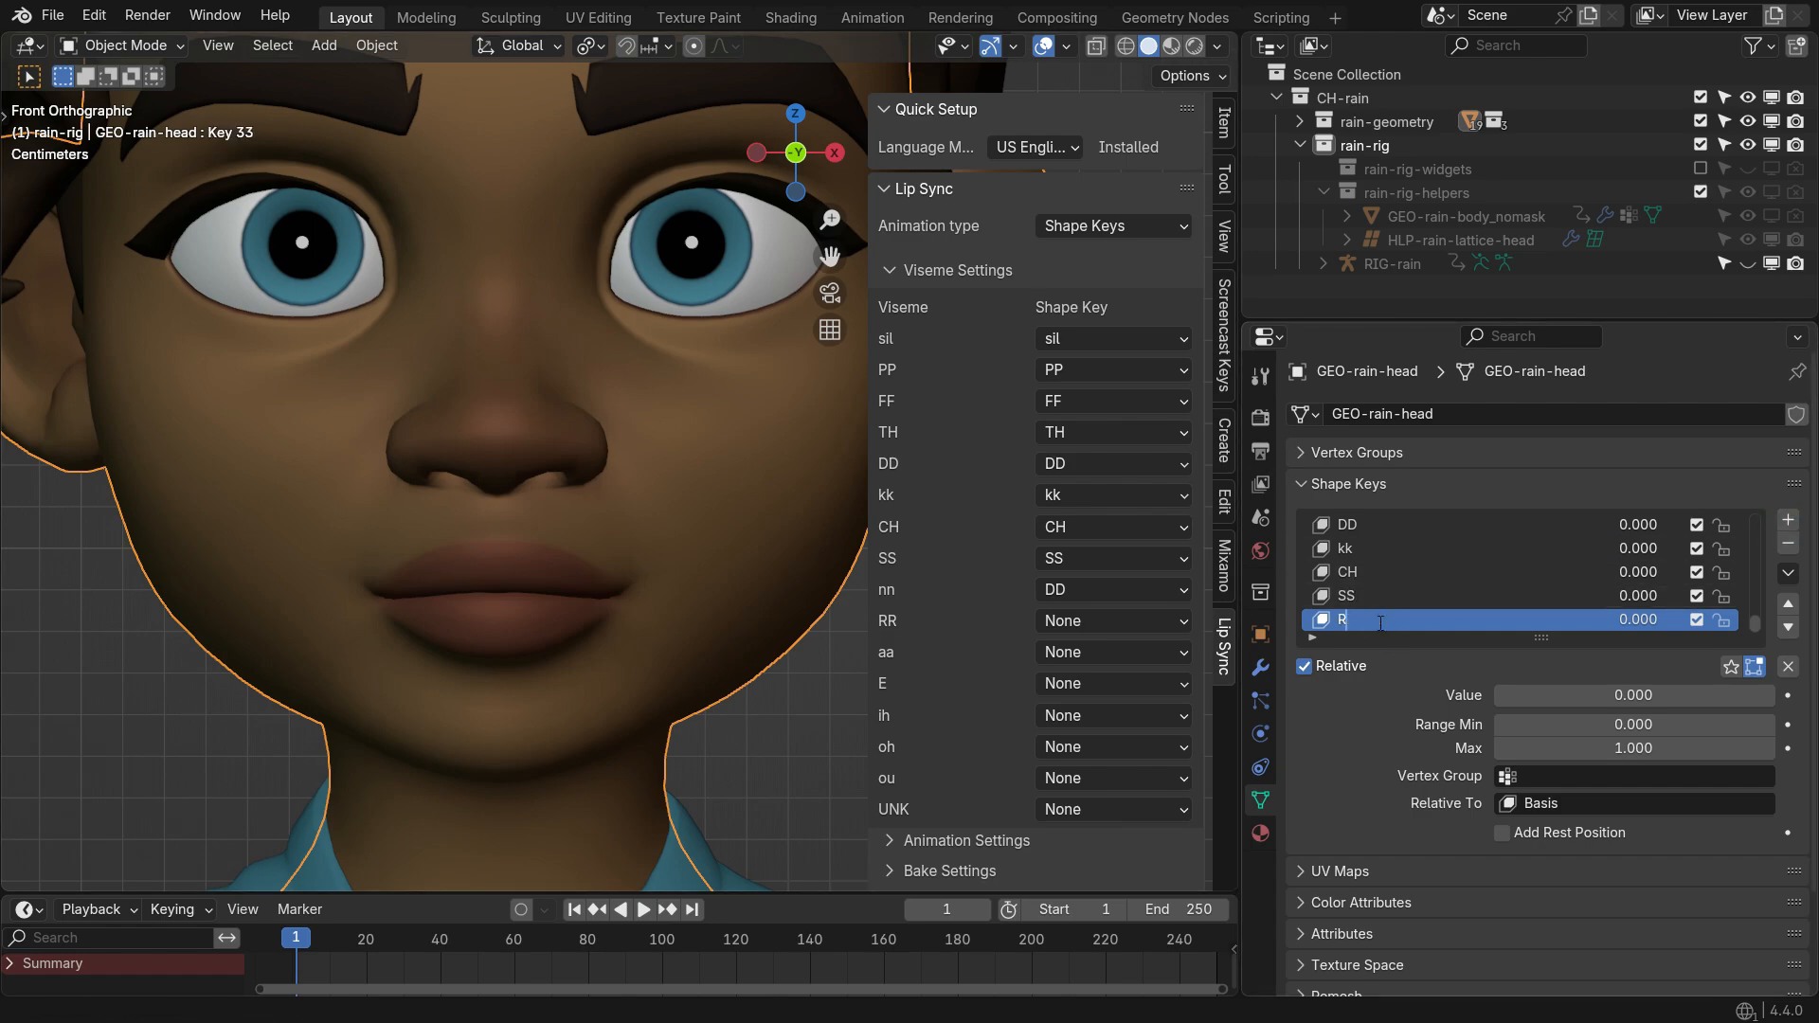
drag(1520, 696, 1774, 696)
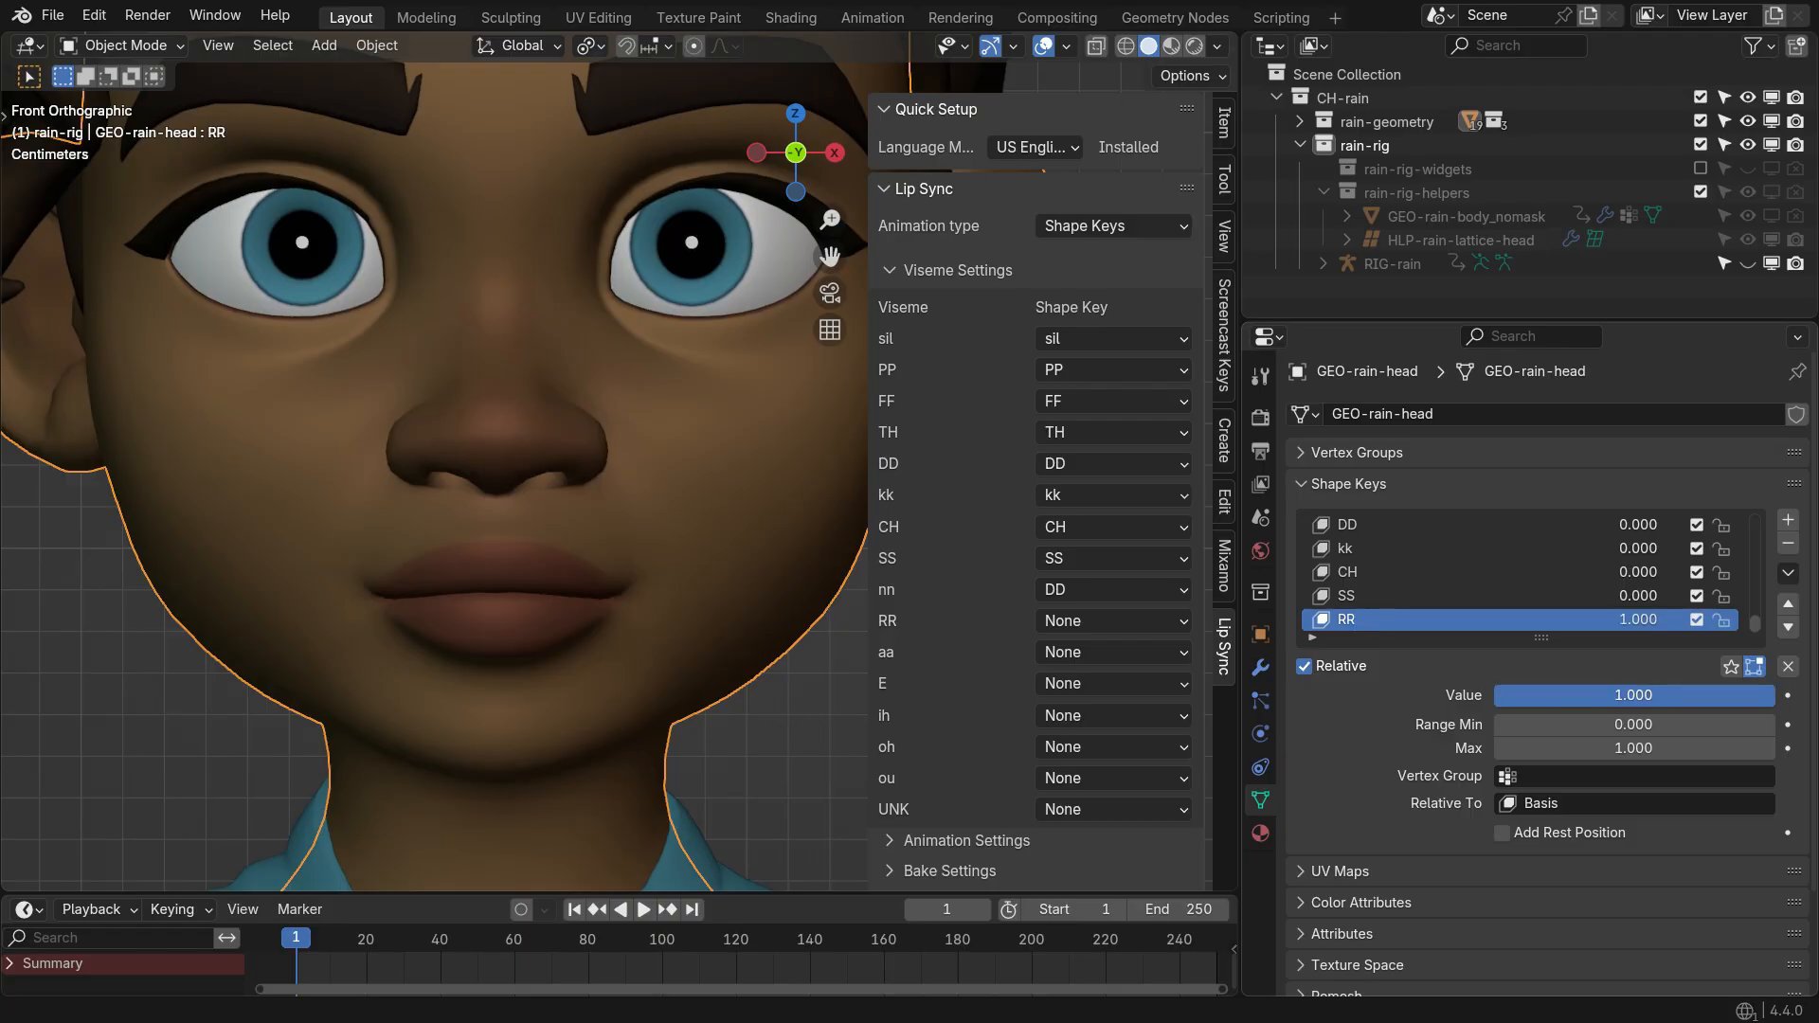
key(Tab)
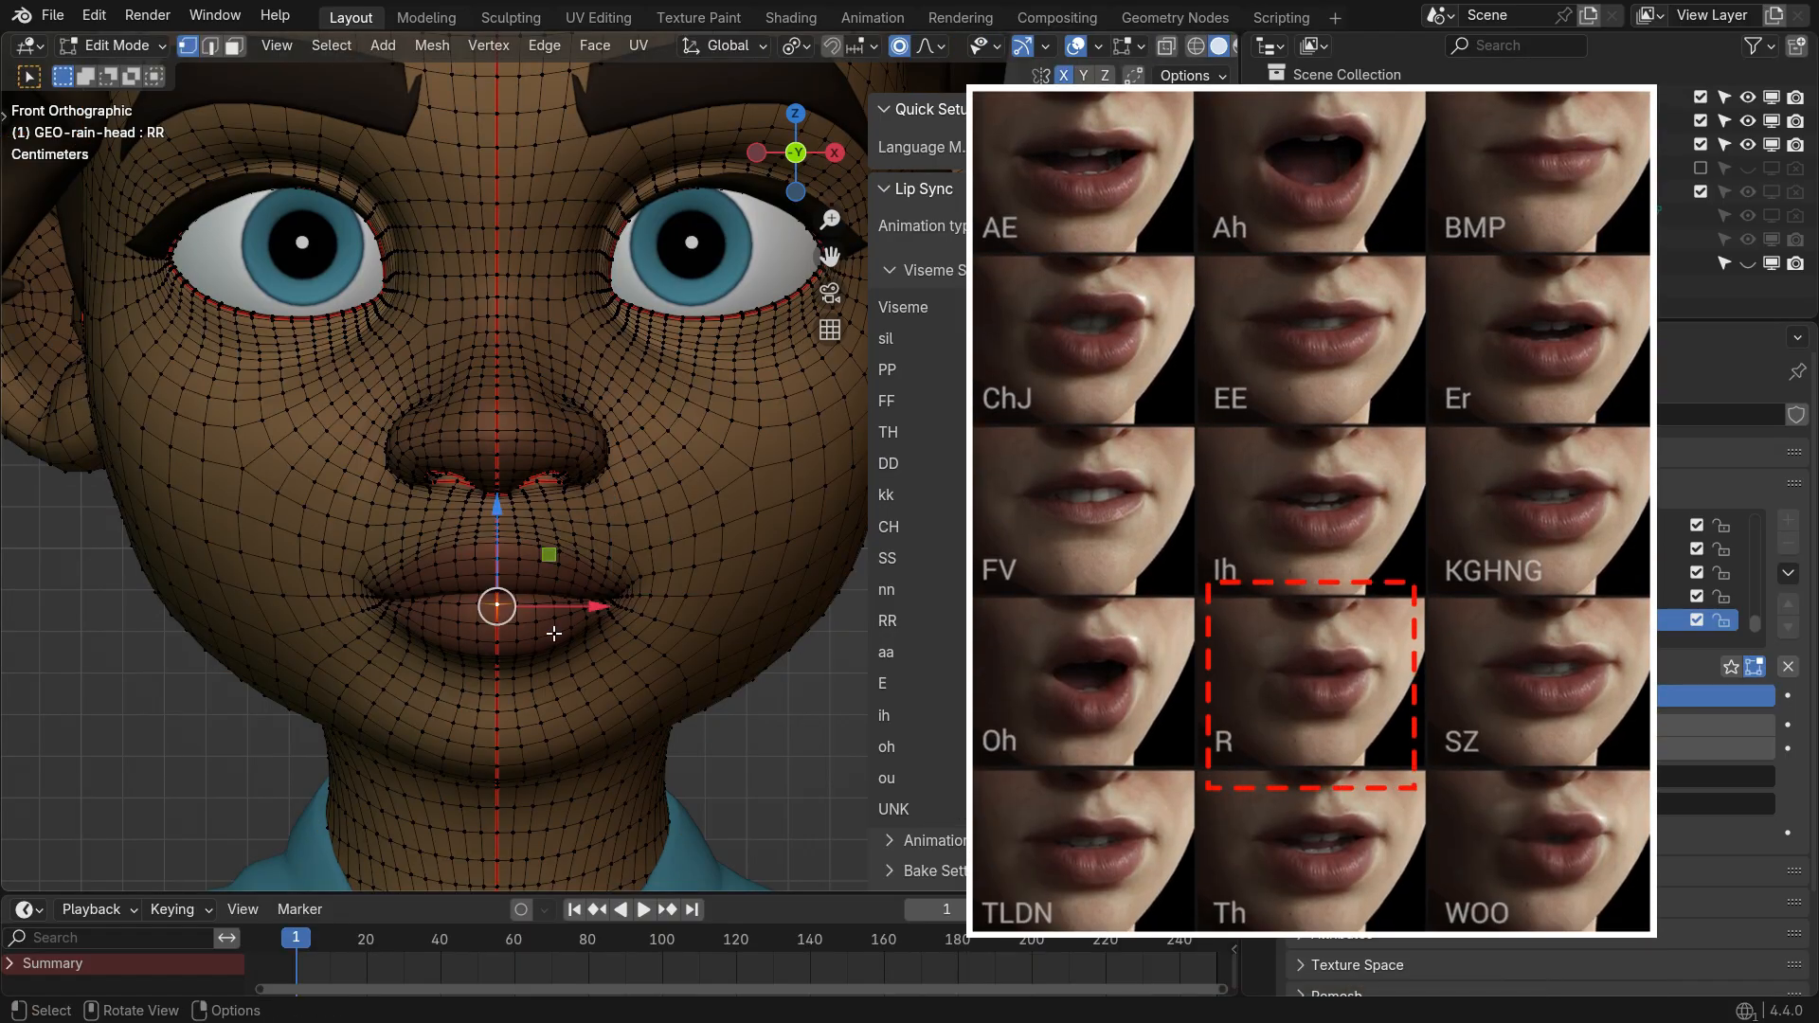
Open the RR lips slightly by moving the lower lip's centre vertex down and the upper lip's centre vertex up along Z
key(g)
key(z)
click(556, 660)
scroll(493, 589, up, 3)
click(494, 582)
key(g)
key(z)
click(566, 664)
Return to Object Mode, set the RR shape key's value to 0.000, and assign it to the RR viseme
scroll(577, 618, down, 5)
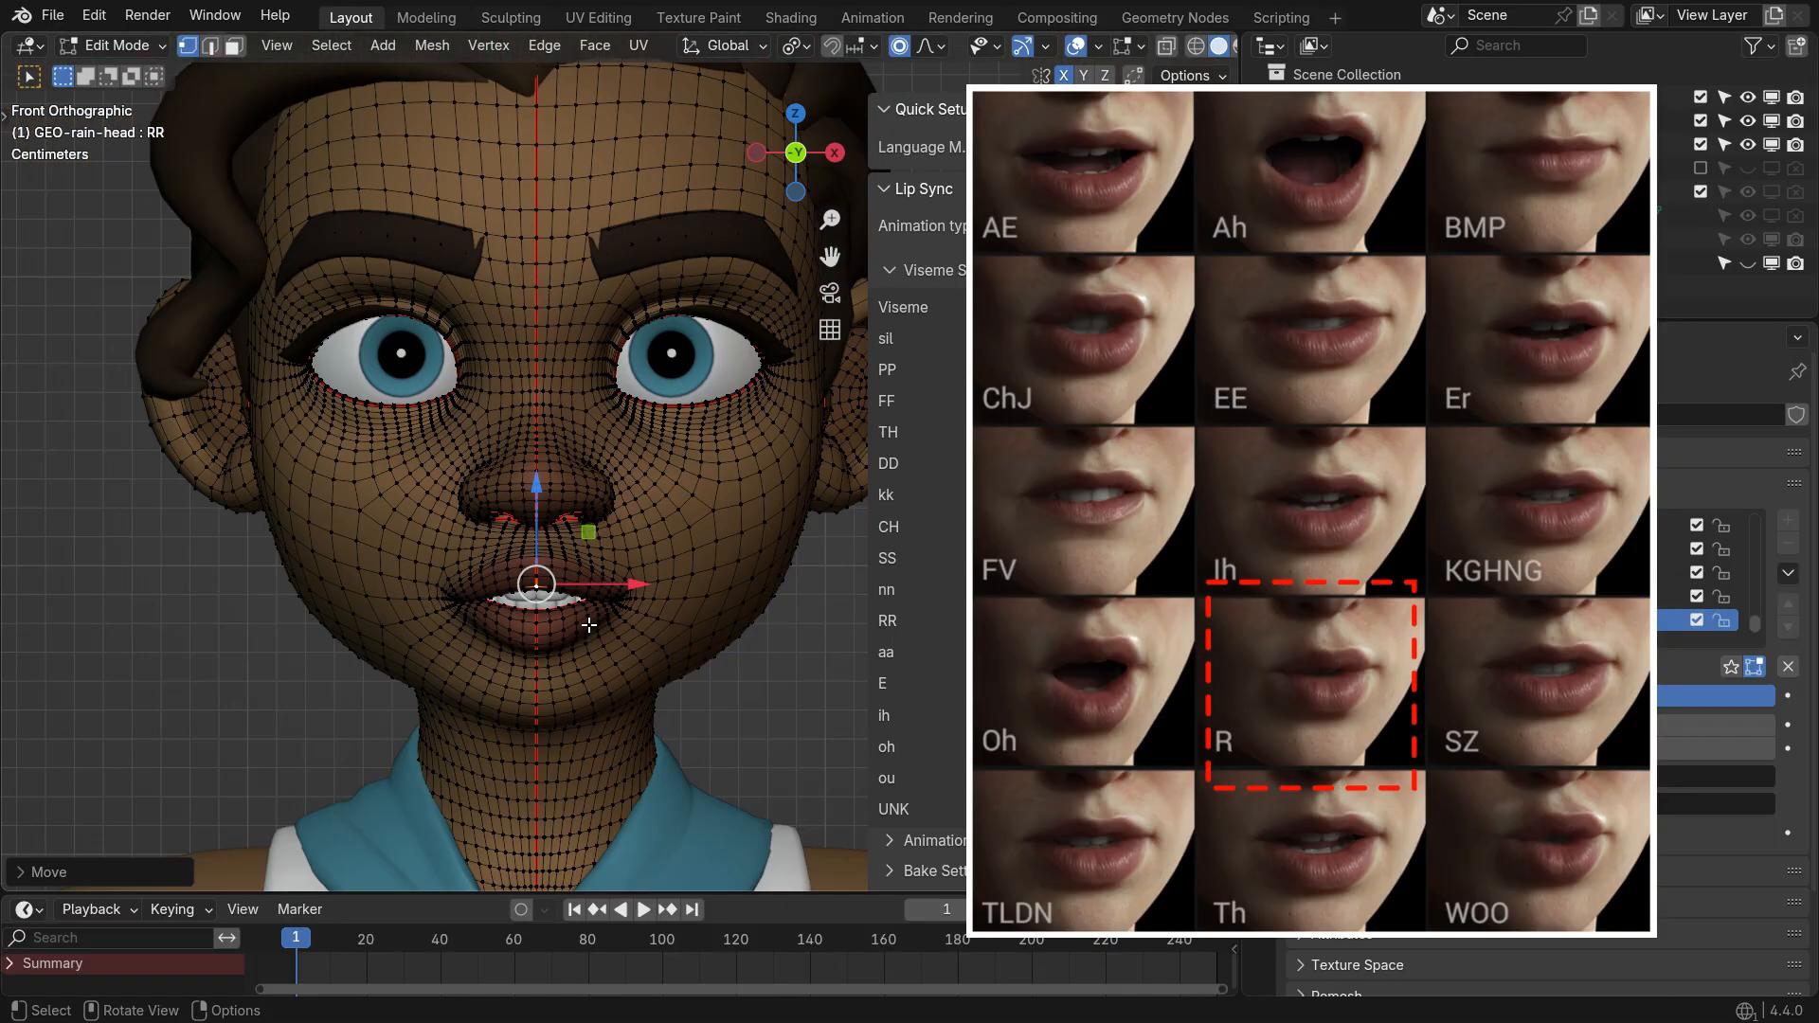
key(Tab)
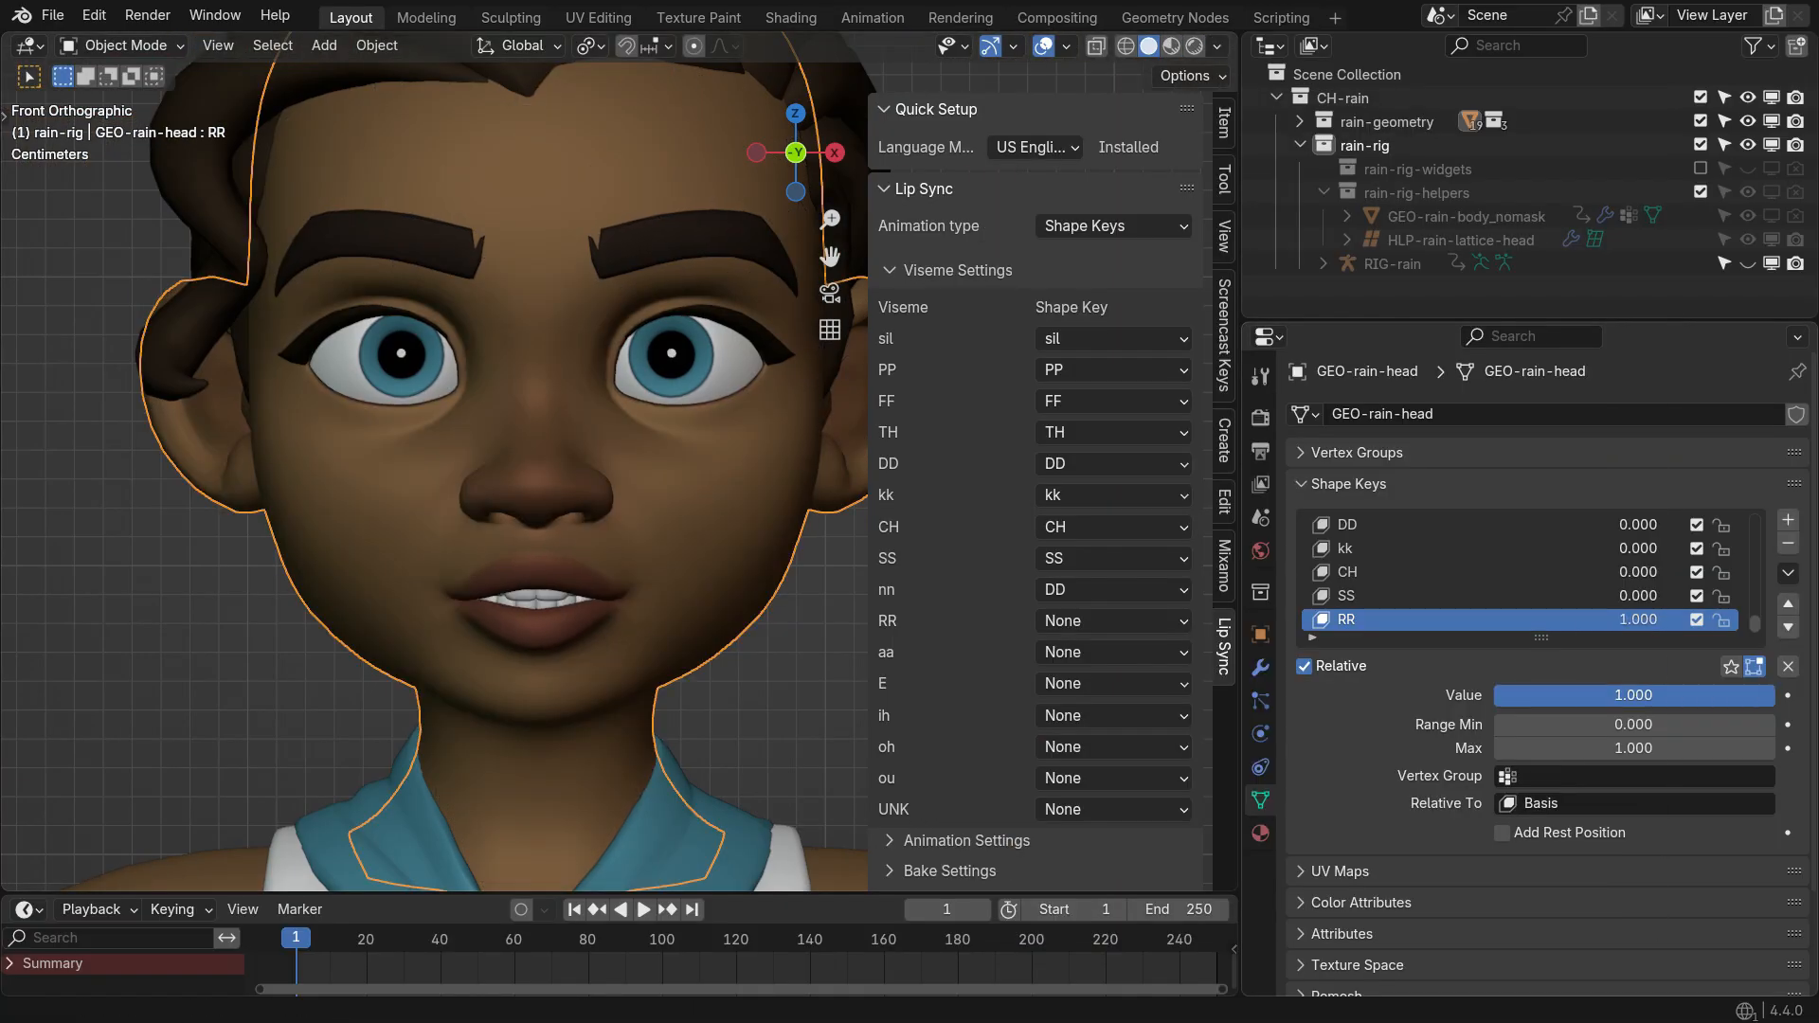
mouse_move(1509, 696)
mouse_down()
mouse_move(1763, 696)
mouse_move(1492, 696)
mouse_up()
click(1113, 621)
click(1184, 590)
Add a shape key named "aa", set its value to 1.000, and enter Edit Mode
click(1788, 519)
click(1382, 621)
drag(1563, 695, 1735, 695)
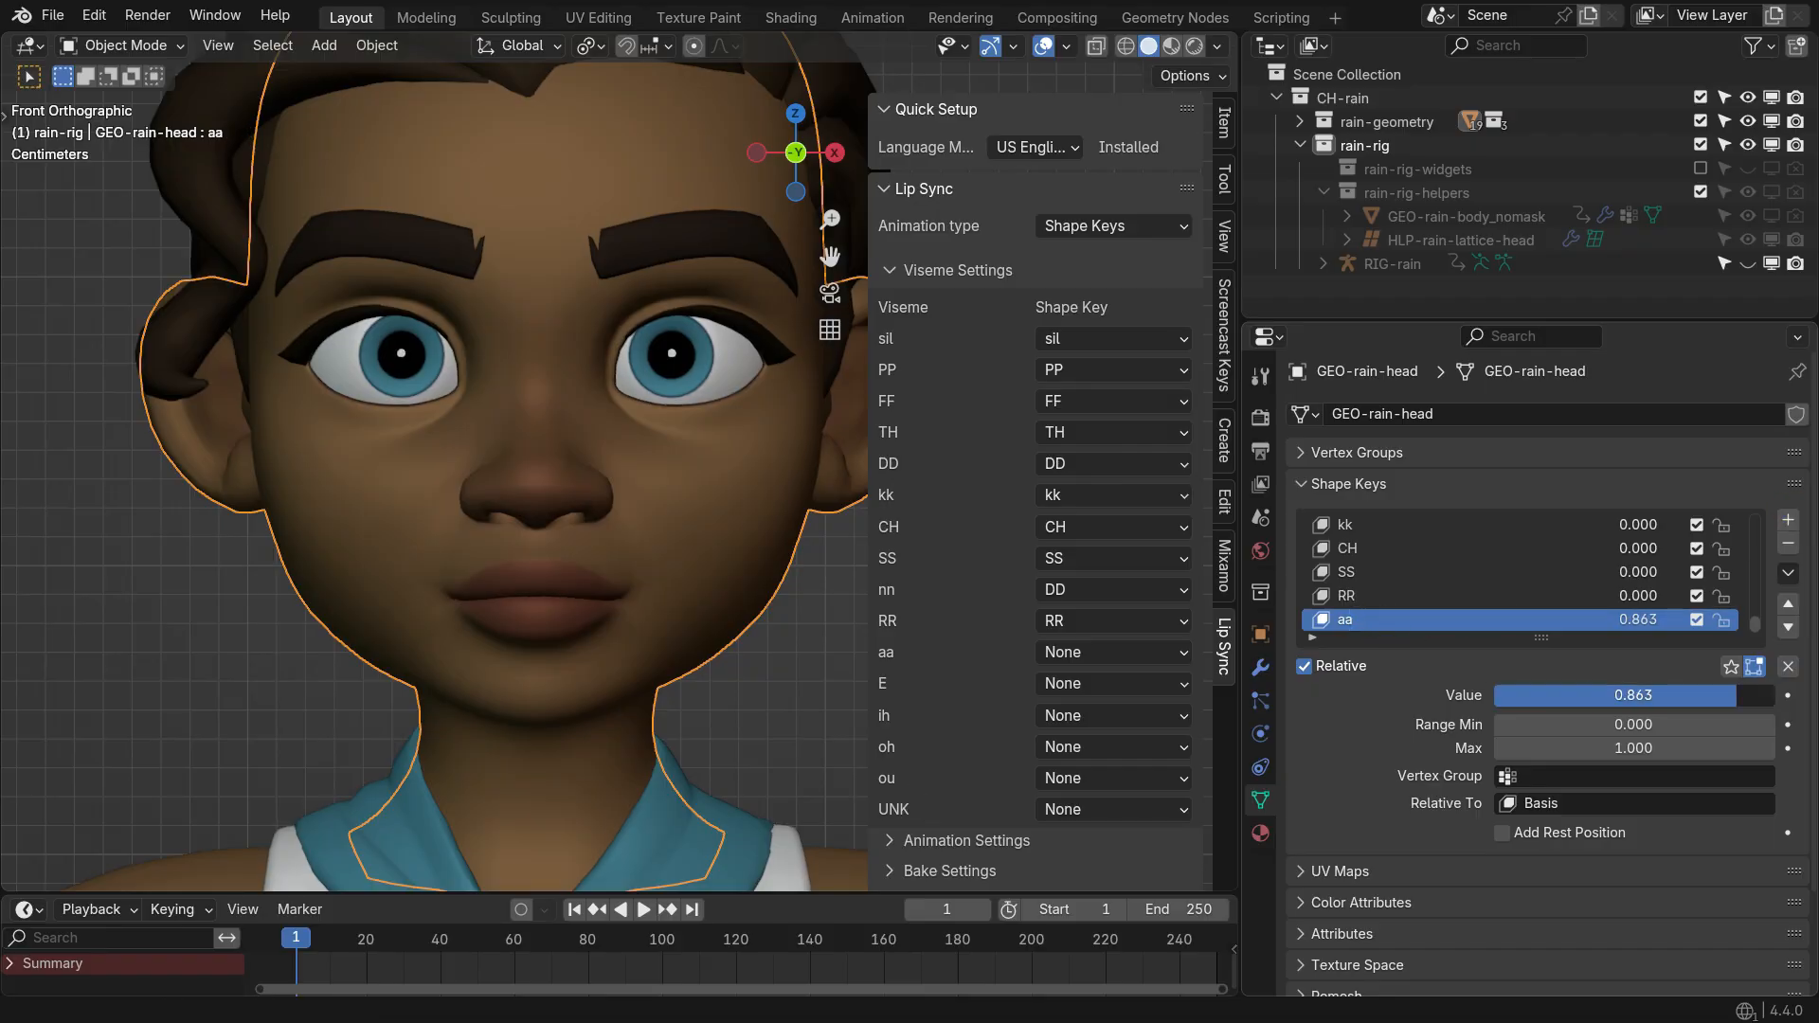
key(Tab)
scroll(539, 635, up, 1)
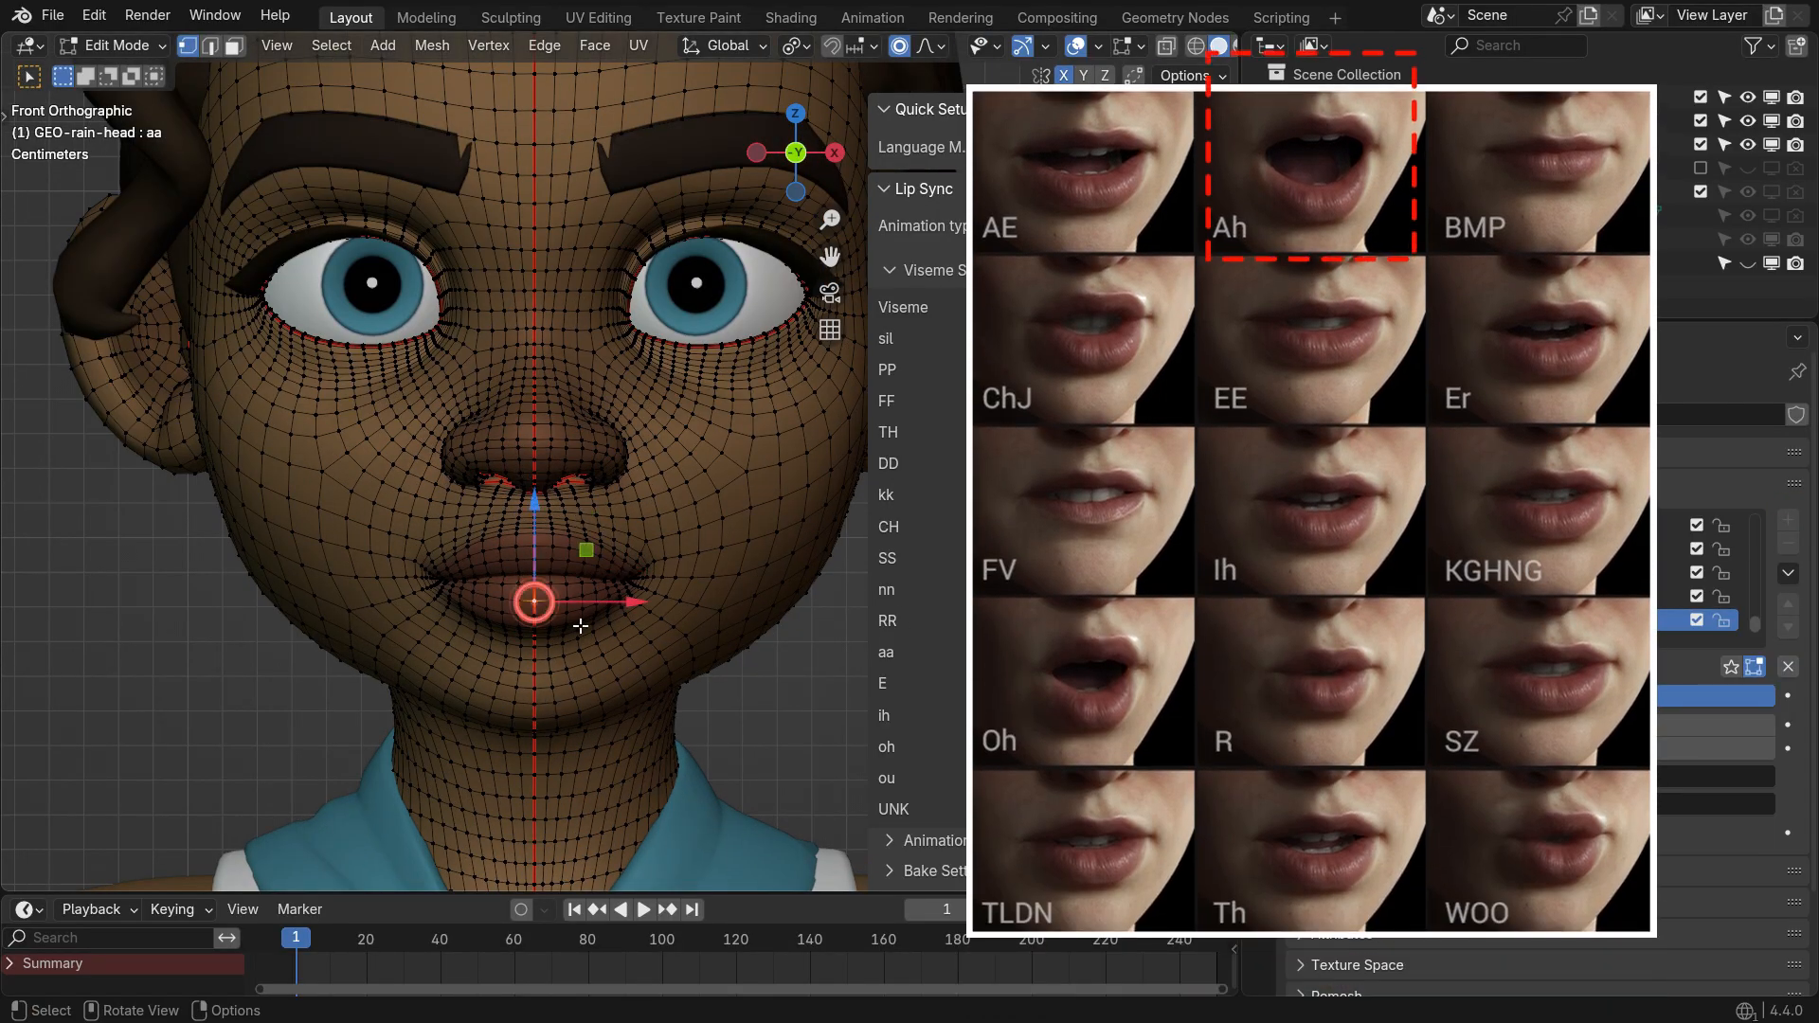
Open the aa mouth wide by moving the lower lip's centre vertex and a chin centre vertex down along Z
key(g)
scroll(616, 668, down, 4)
key(z)
click(624, 694)
click(535, 706)
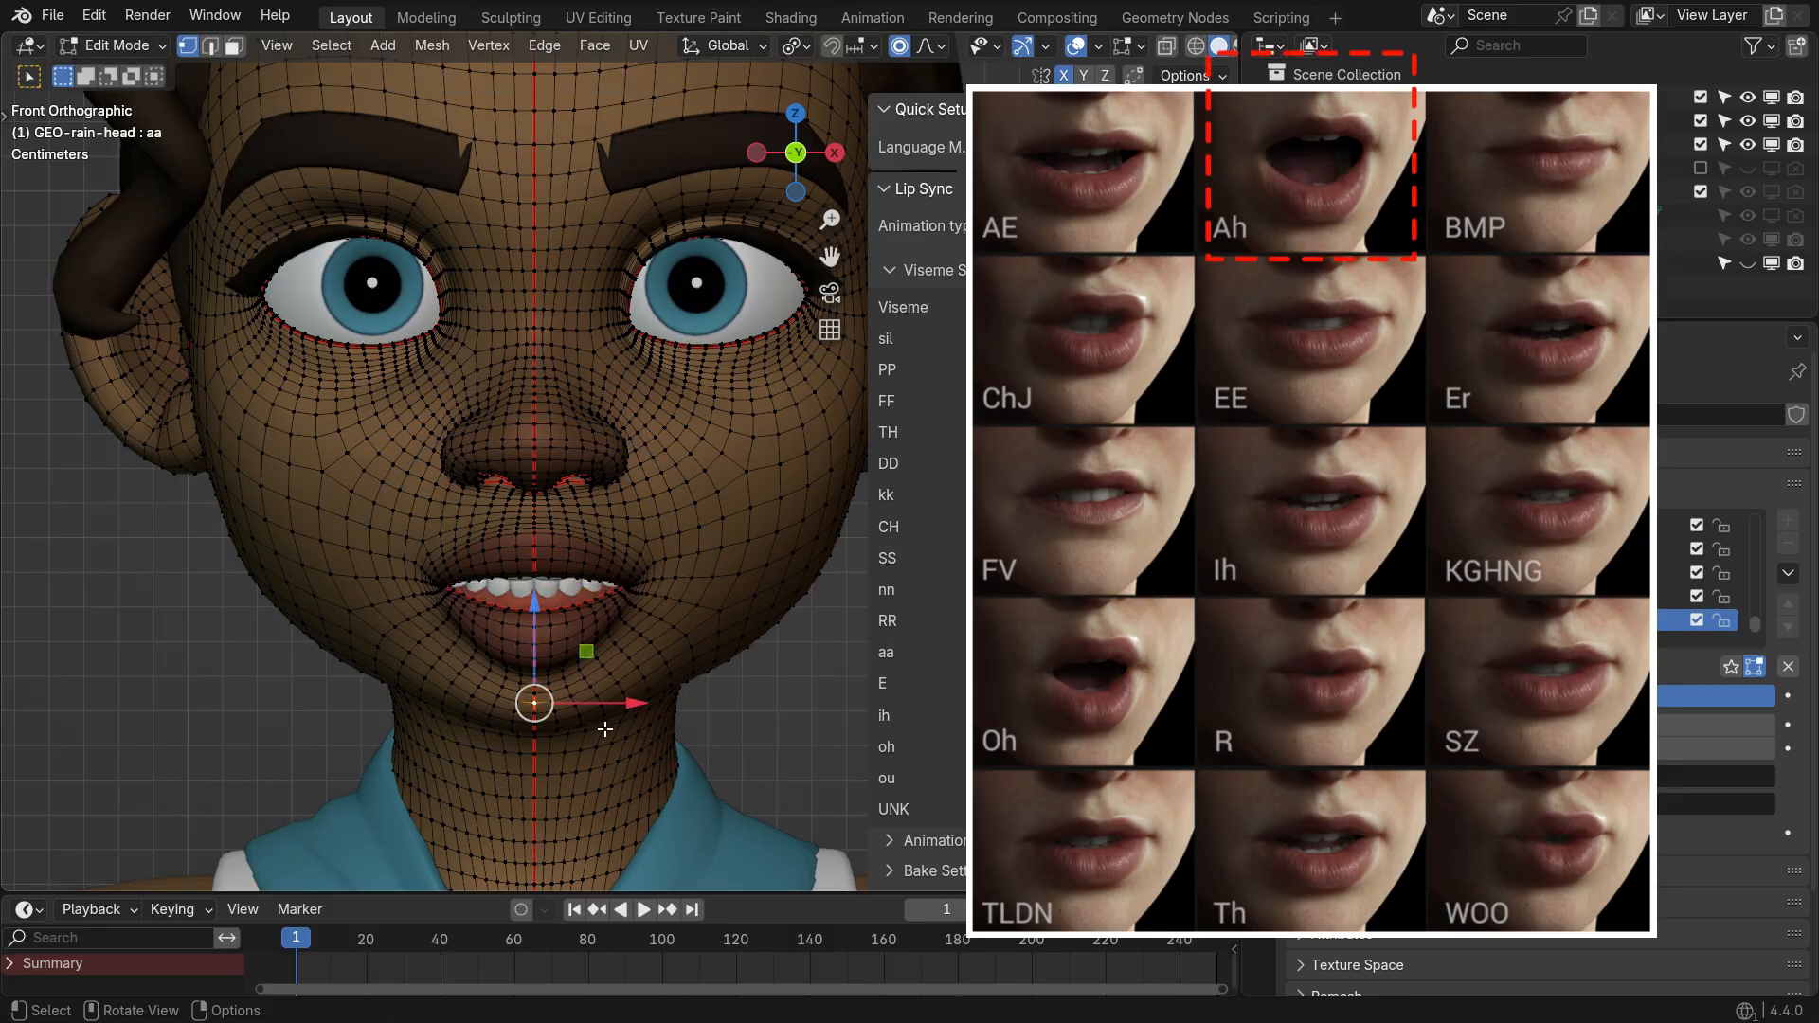
key(g)
key(z)
click(609, 744)
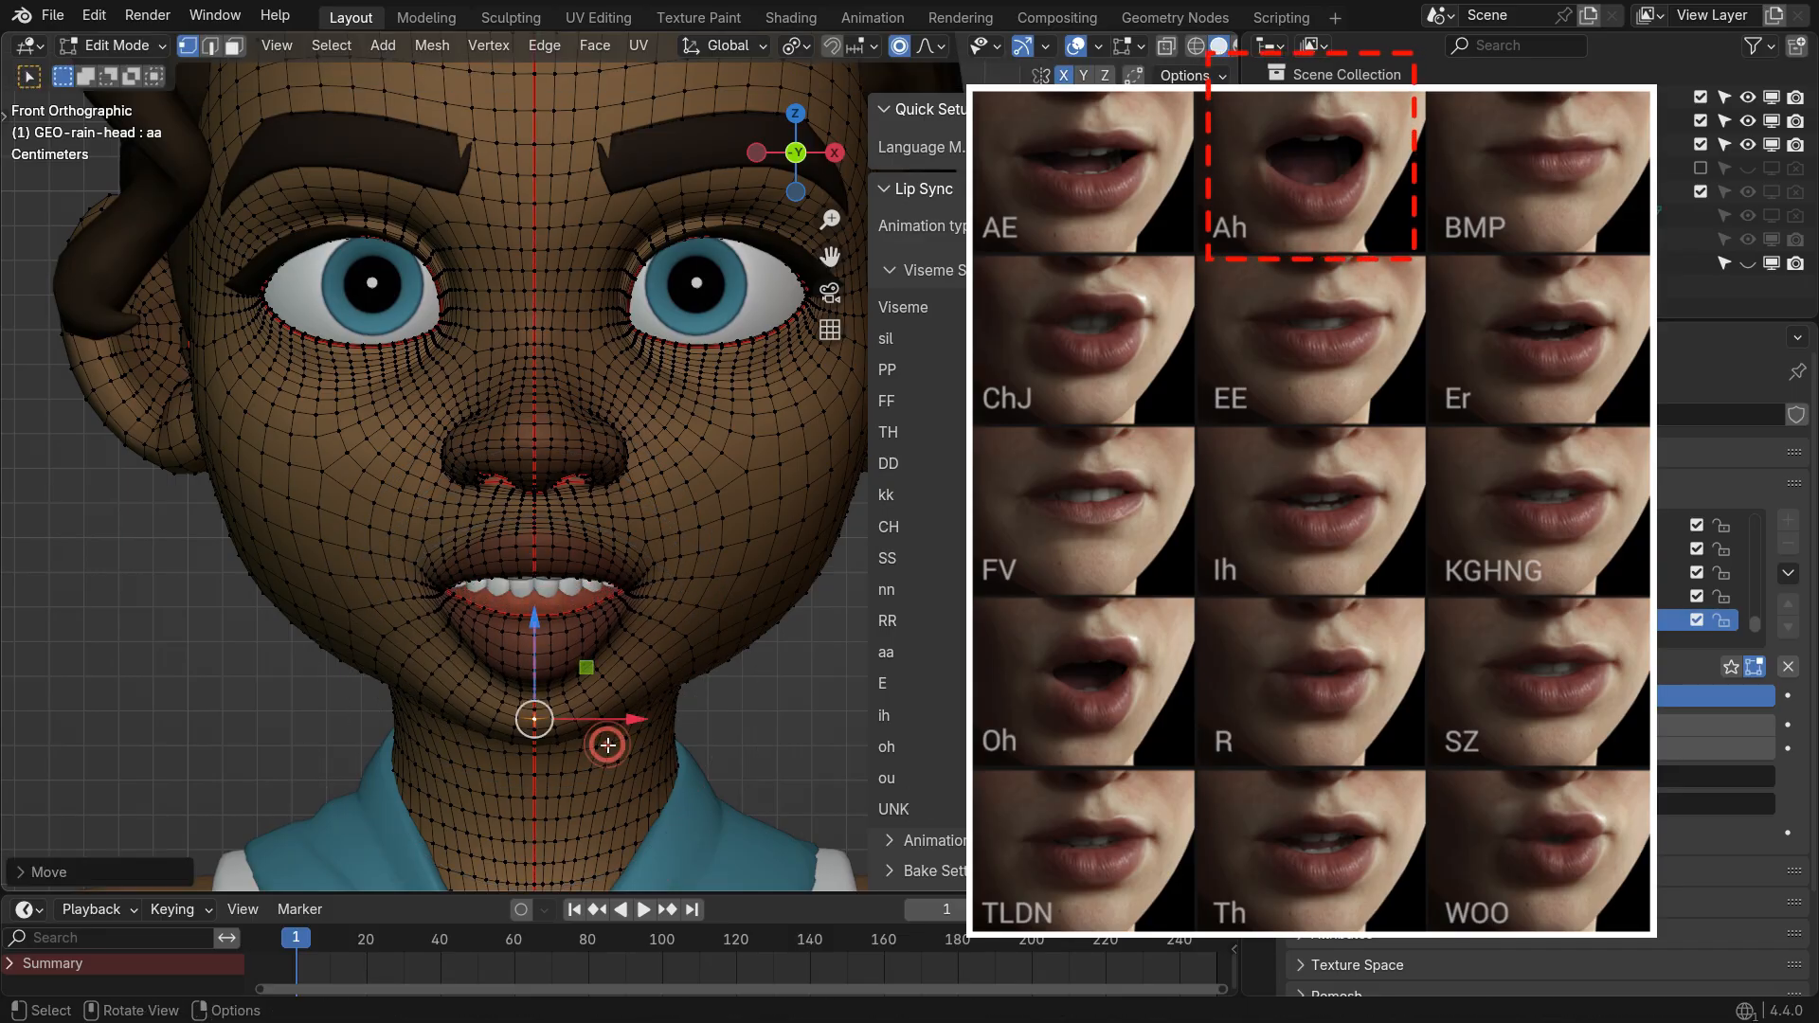
Raise the centre vertex just below the lower lip about 0.006 m along Z with a proportional size of about 0.023 m
scroll(616, 754, up, 2)
key(g)
key(z)
scroll(616, 744, up, 3)
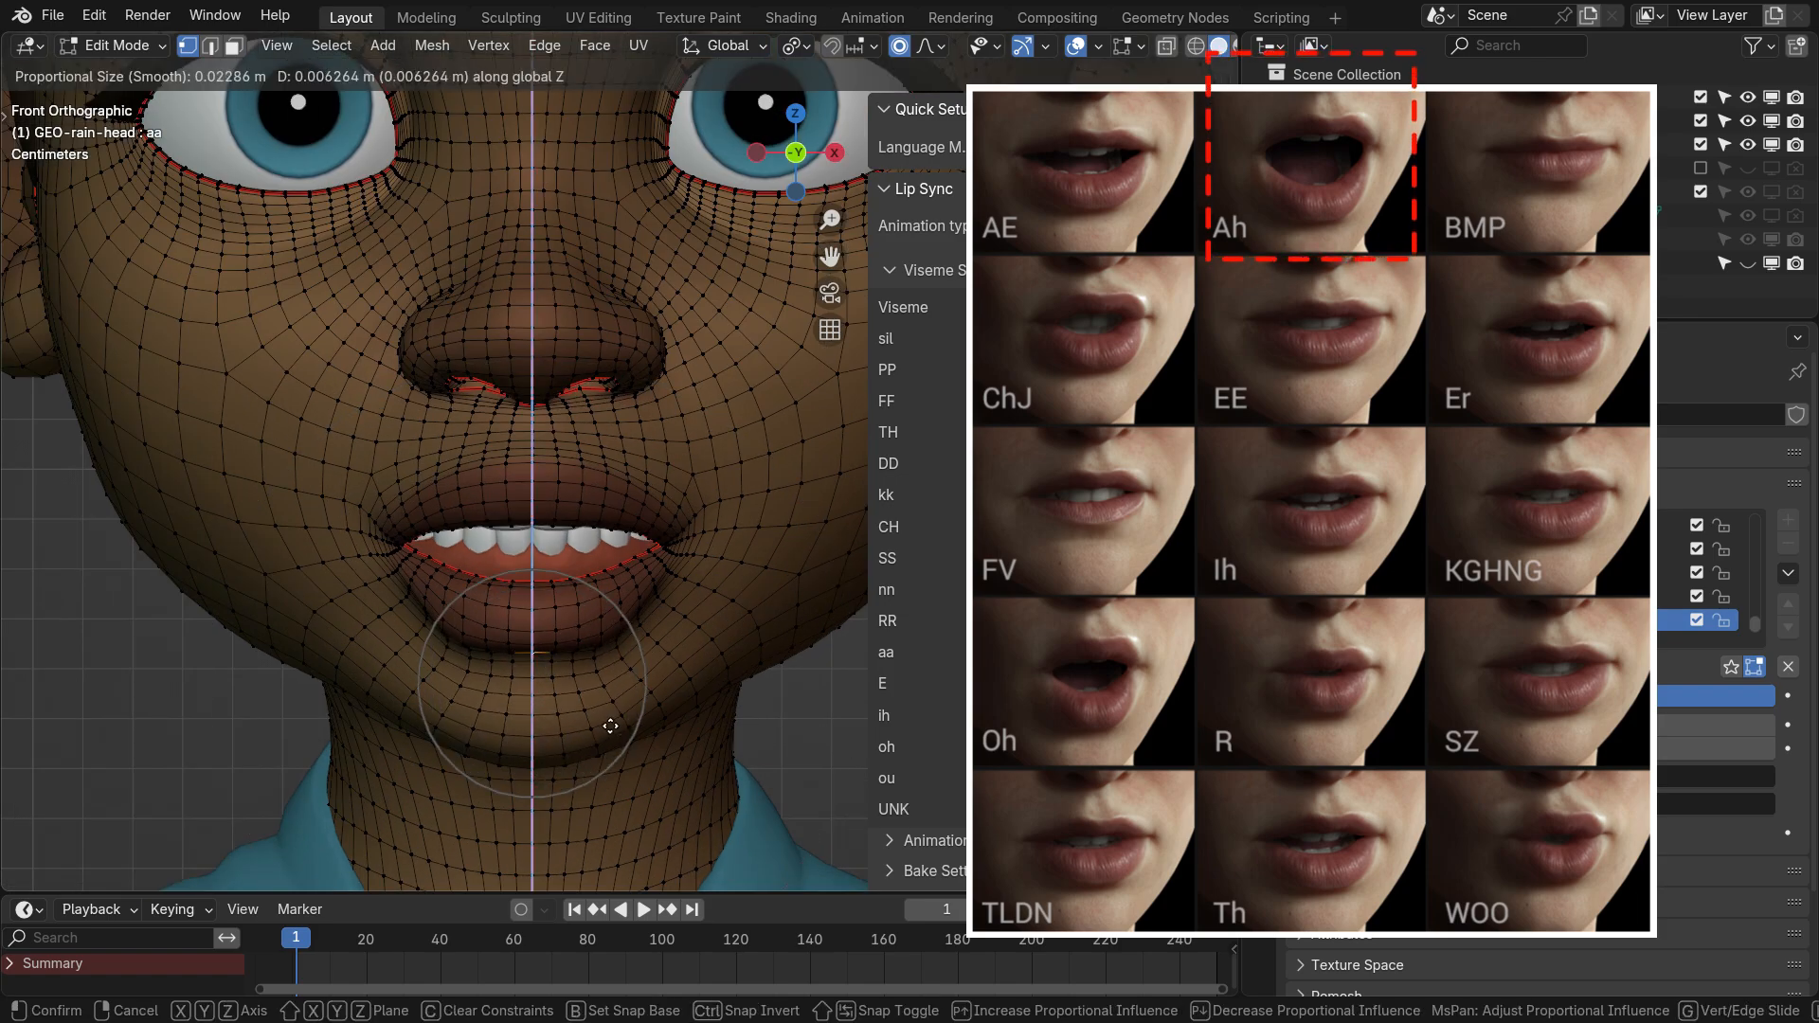
click(610, 726)
Raise the middle of the aa upper lip about 0.004 m along Z and move the mouth-corner vertex slightly outward and up
scroll(597, 682, down, 3)
key(g)
key(z)
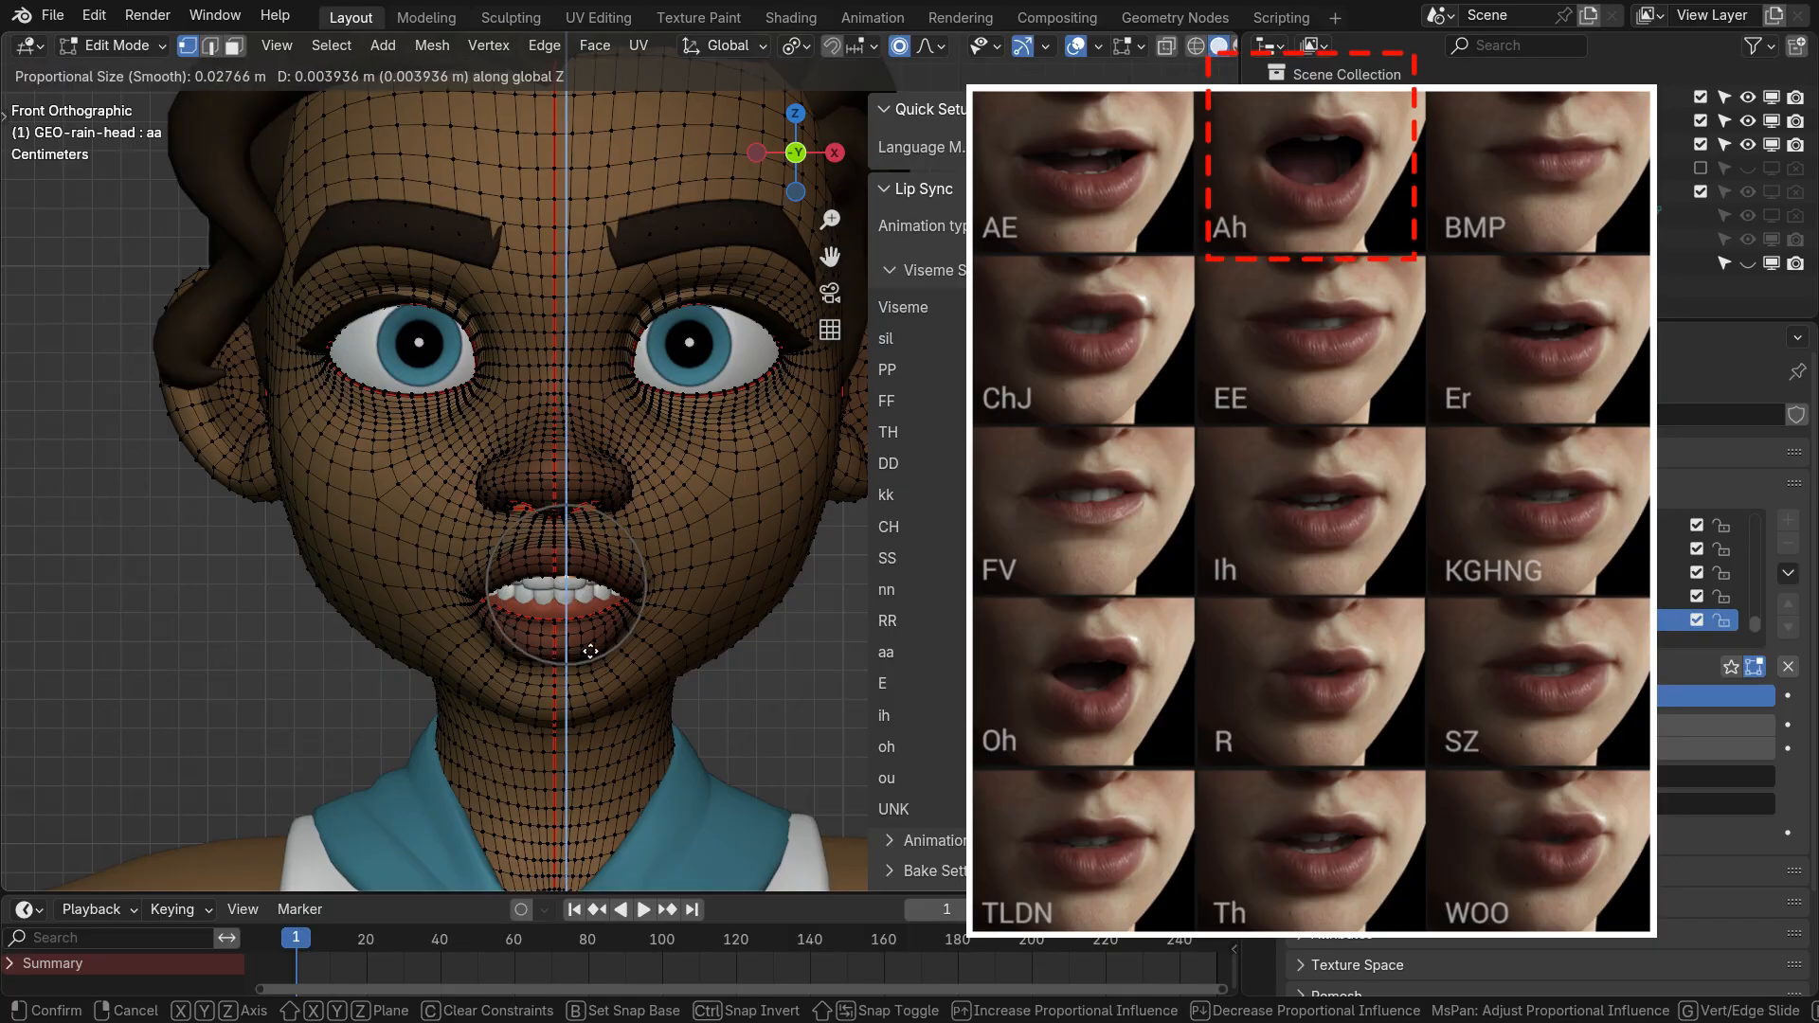
click(591, 657)
key(g)
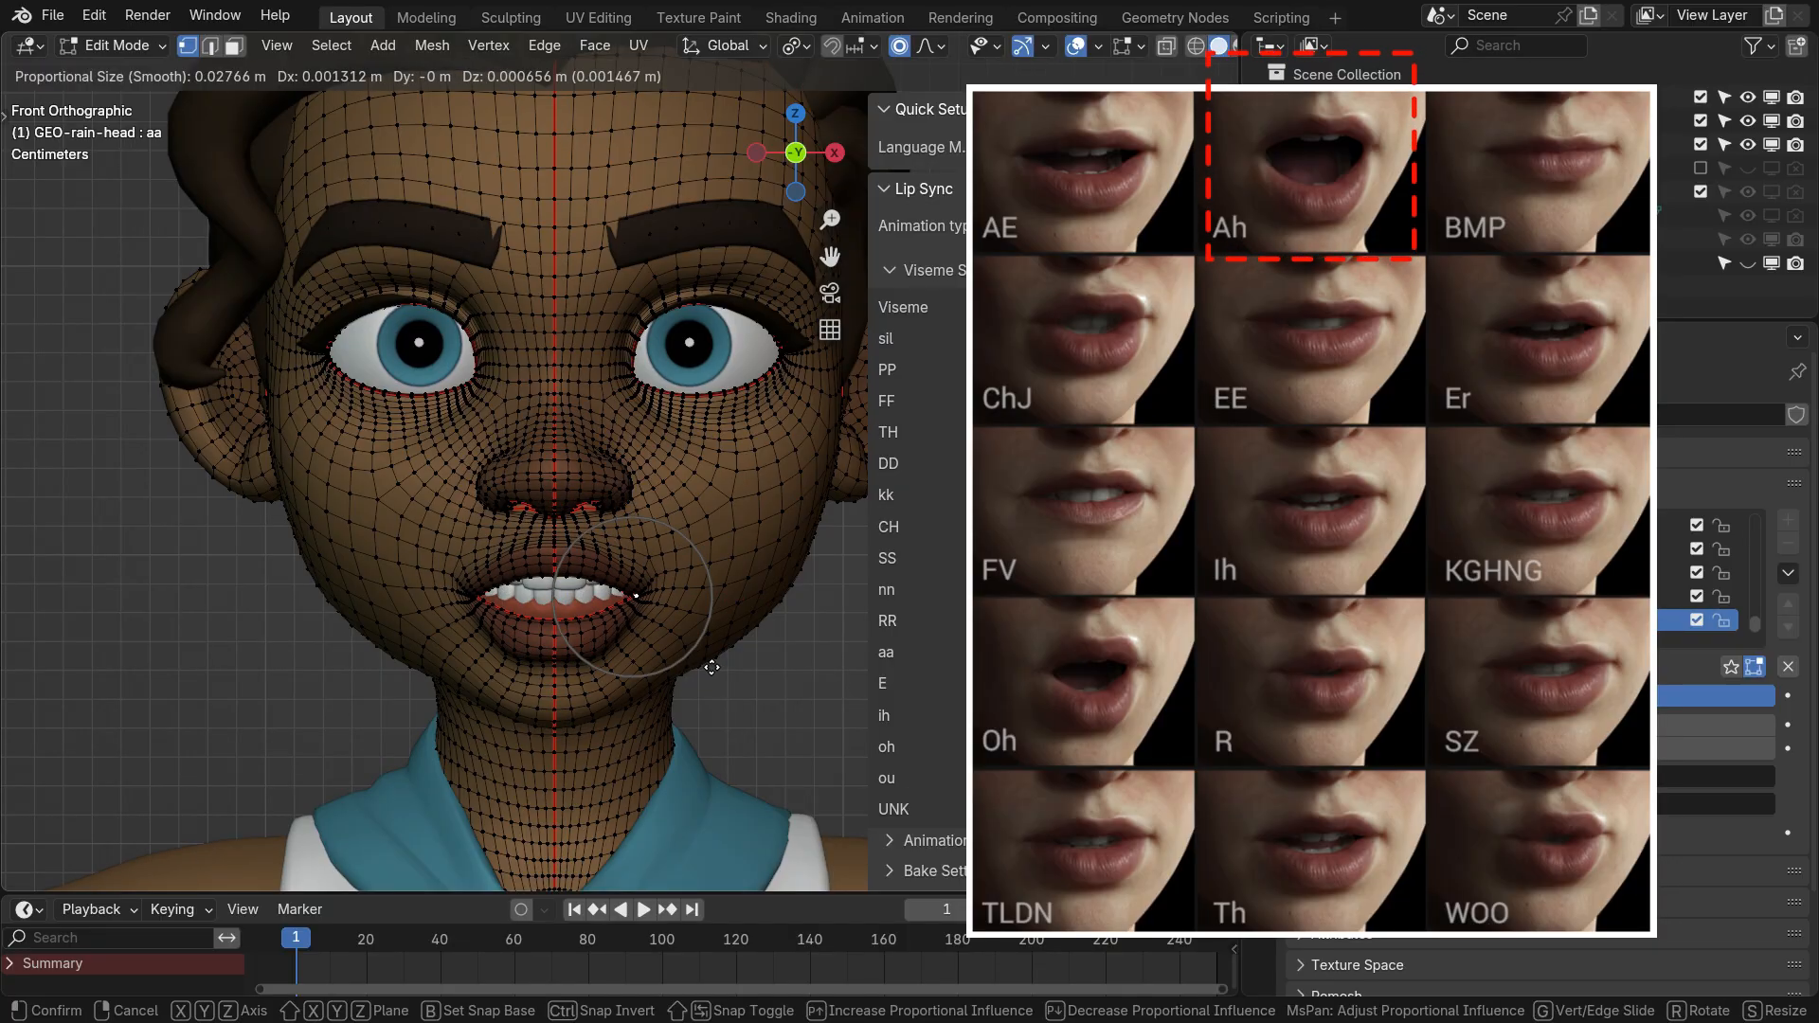
click(713, 669)
Return to Object Mode, set the aa shape key's value to 0.000, and assign it to the aa viseme
key(Tab)
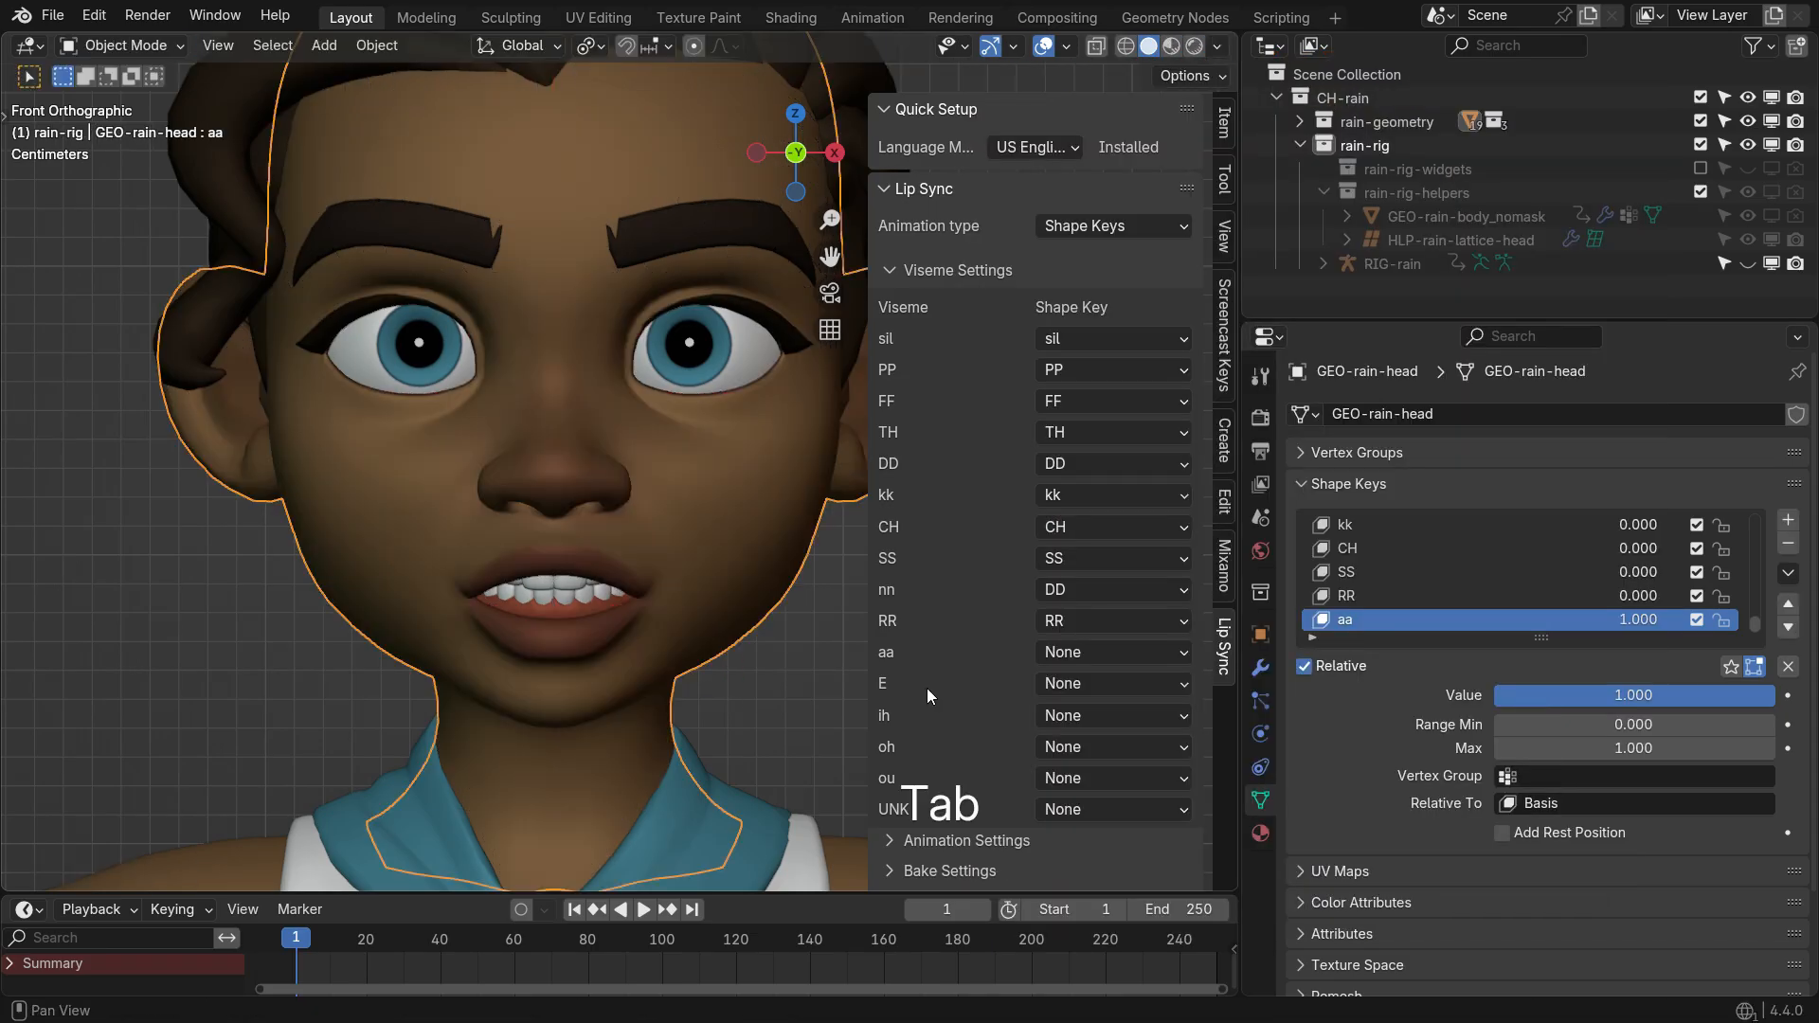
drag(1727, 699, 1497, 700)
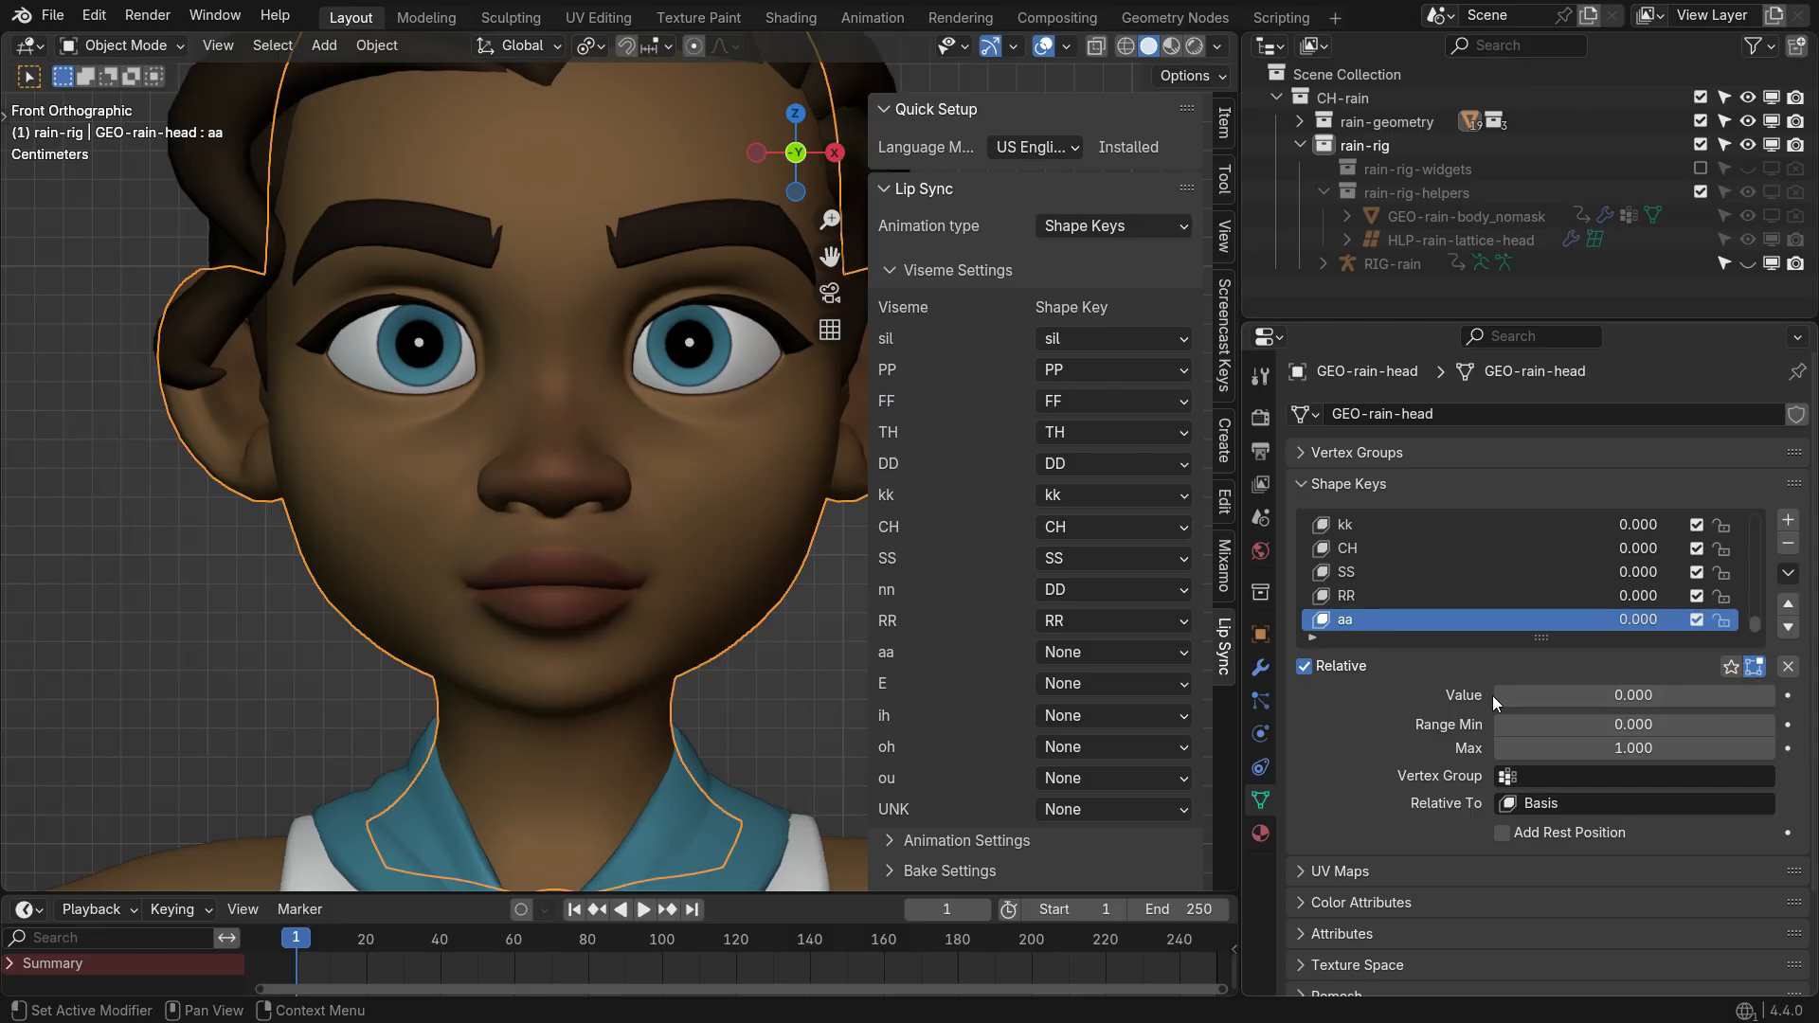
click(1150, 653)
click(1296, 602)
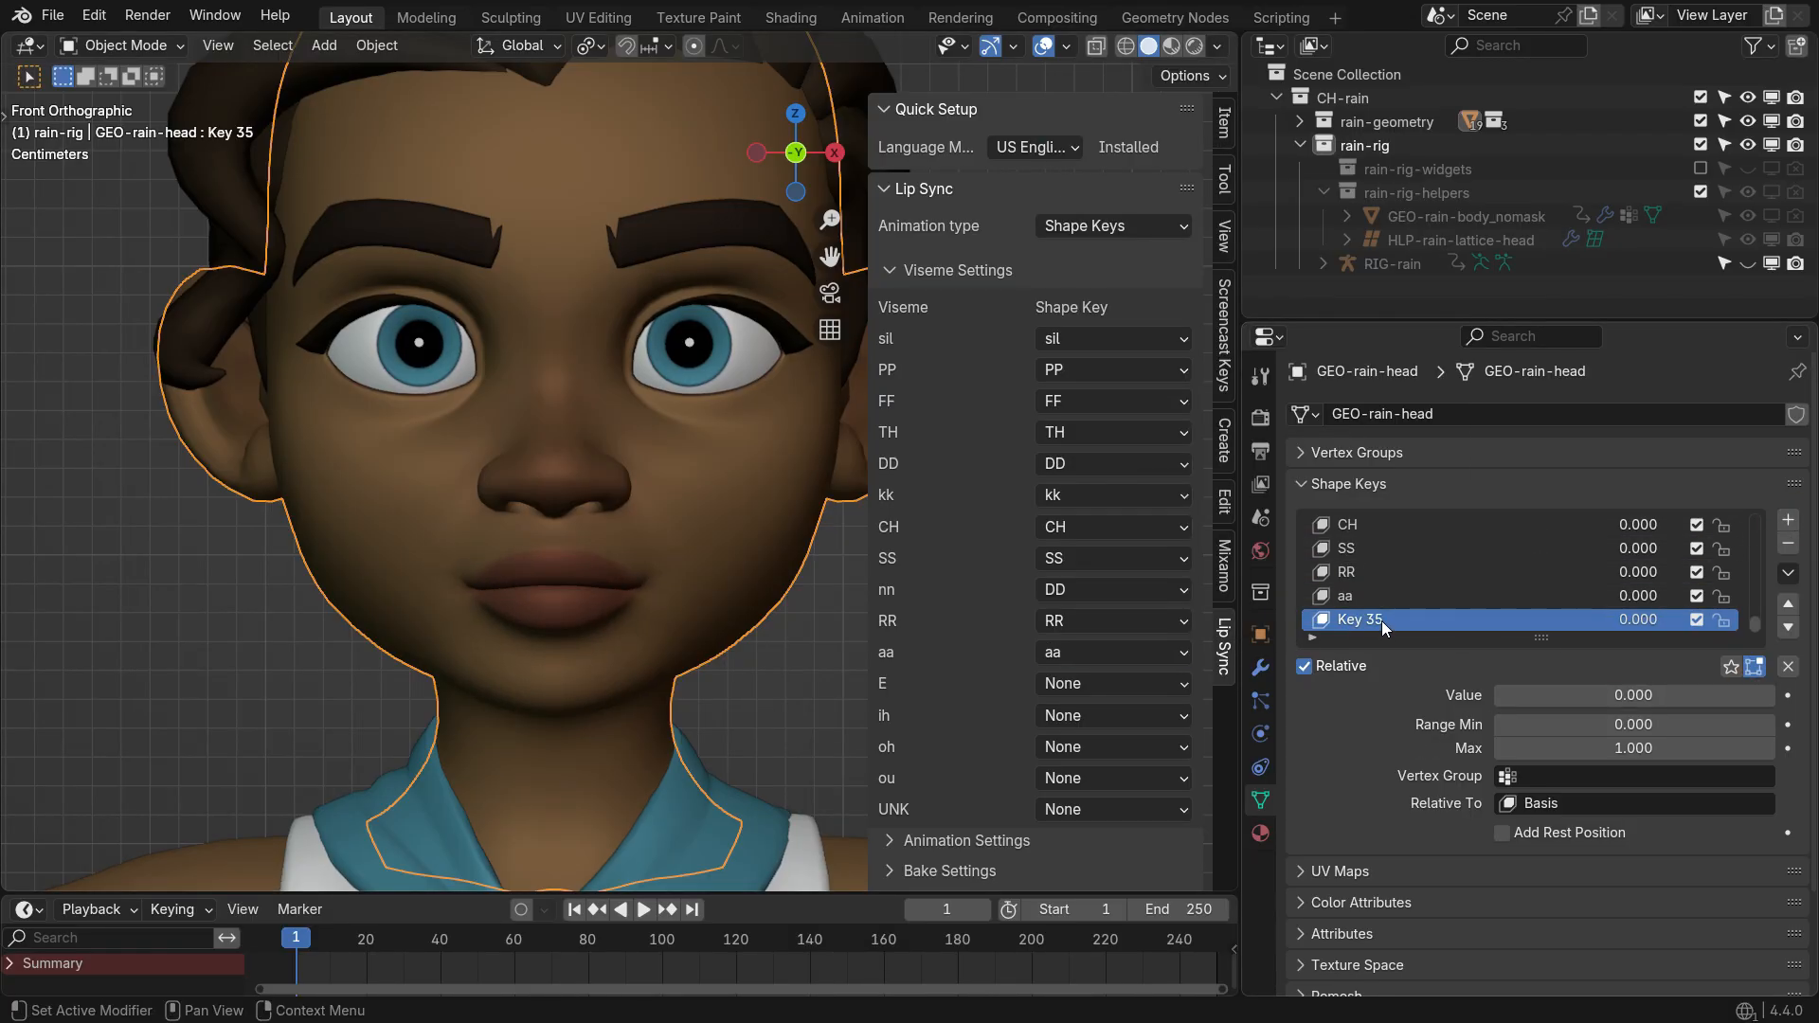
Add a shape key named "E", set its value to 1.000, and enter Edit Mode
key(Return)
drag(1542, 696, 1772, 696)
key(Tab)
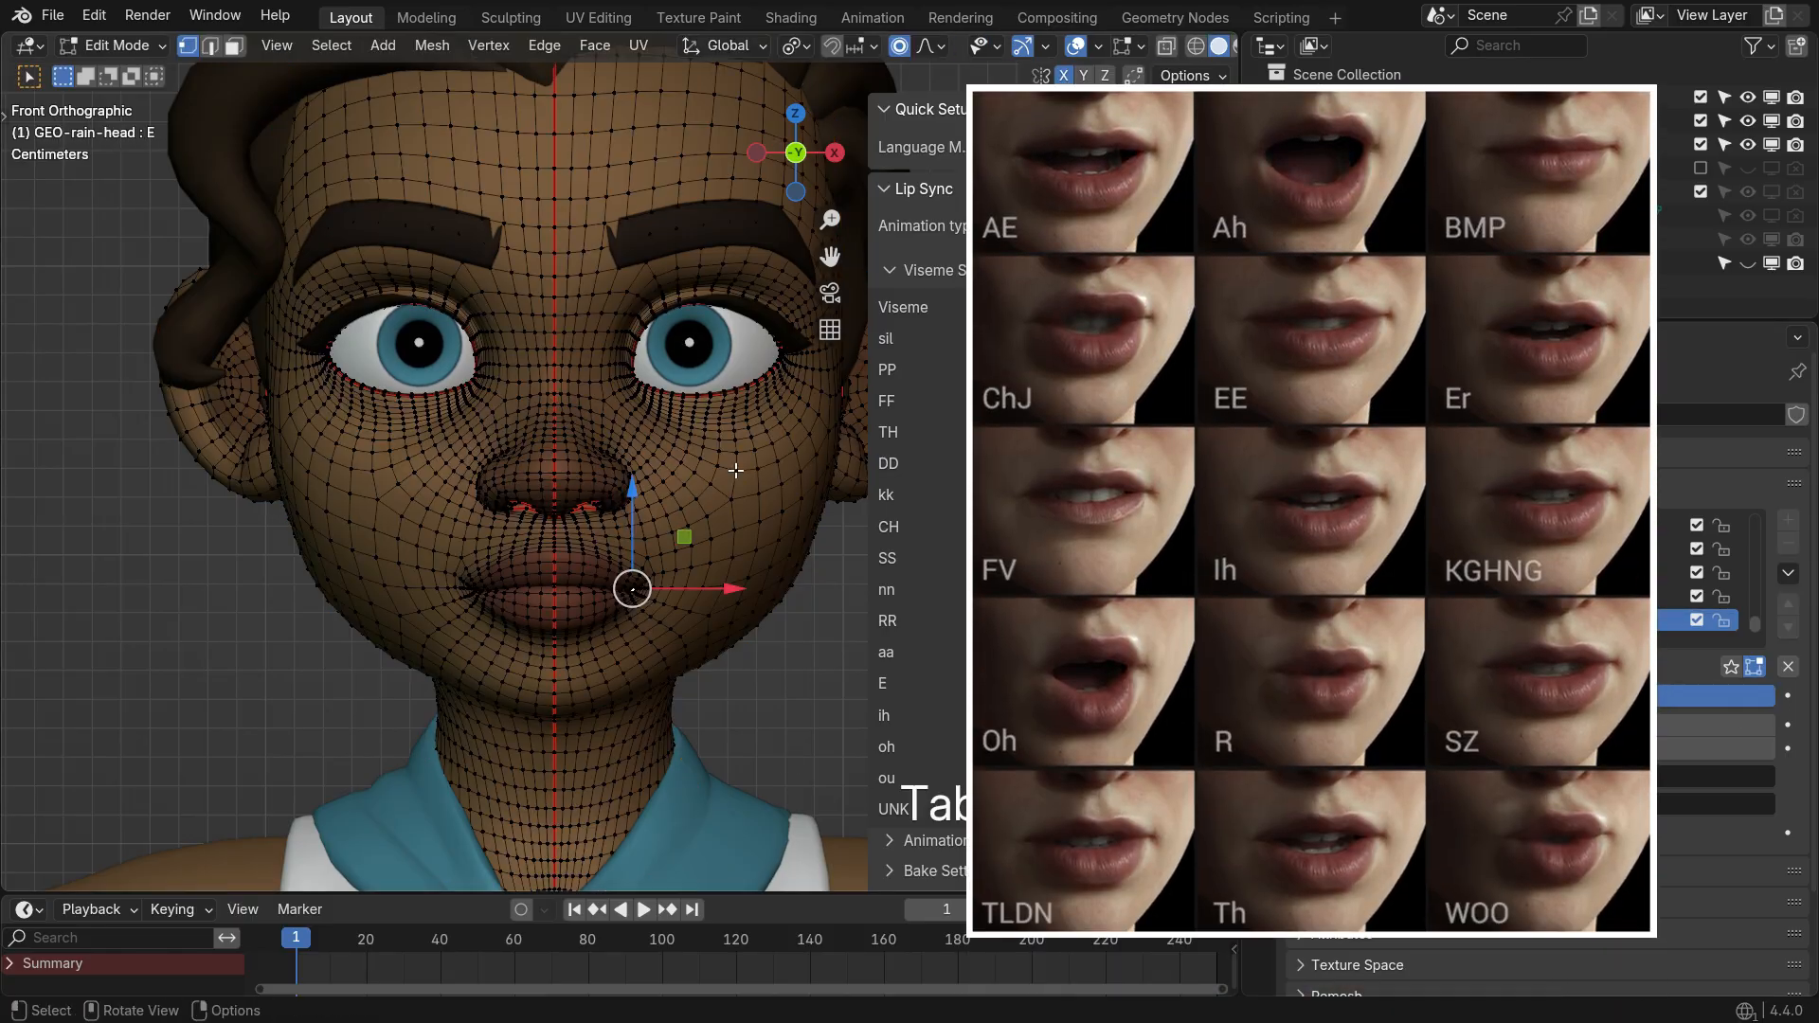
Move the lower lip's centre vertex down along Z for the E shape with an enlarged proportional radius
scroll(618, 638, up, 2)
key(g)
key(z)
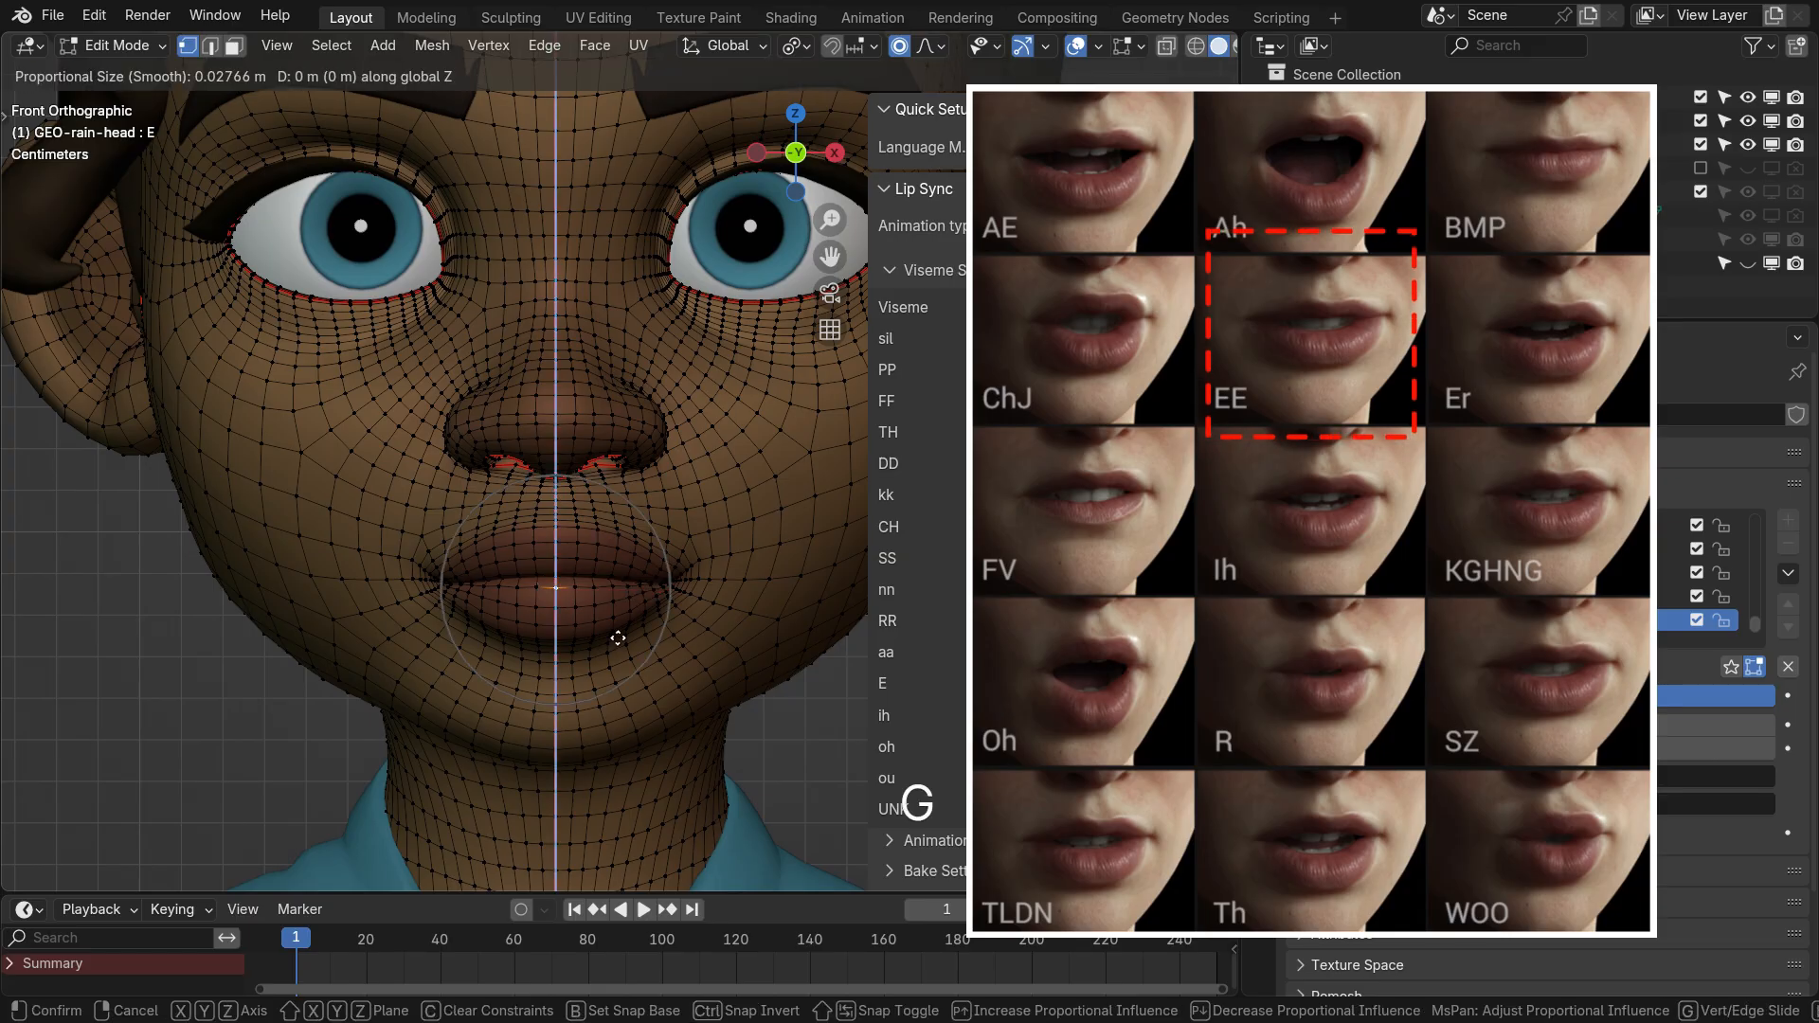
scroll(619, 647, down, 2)
click(620, 658)
Raise the upper lip's centre vertex about 0.002 m along Z with a proportional size of about 0.037 m
click(556, 579)
key(g)
key(z)
scroll(629, 657, down, 1)
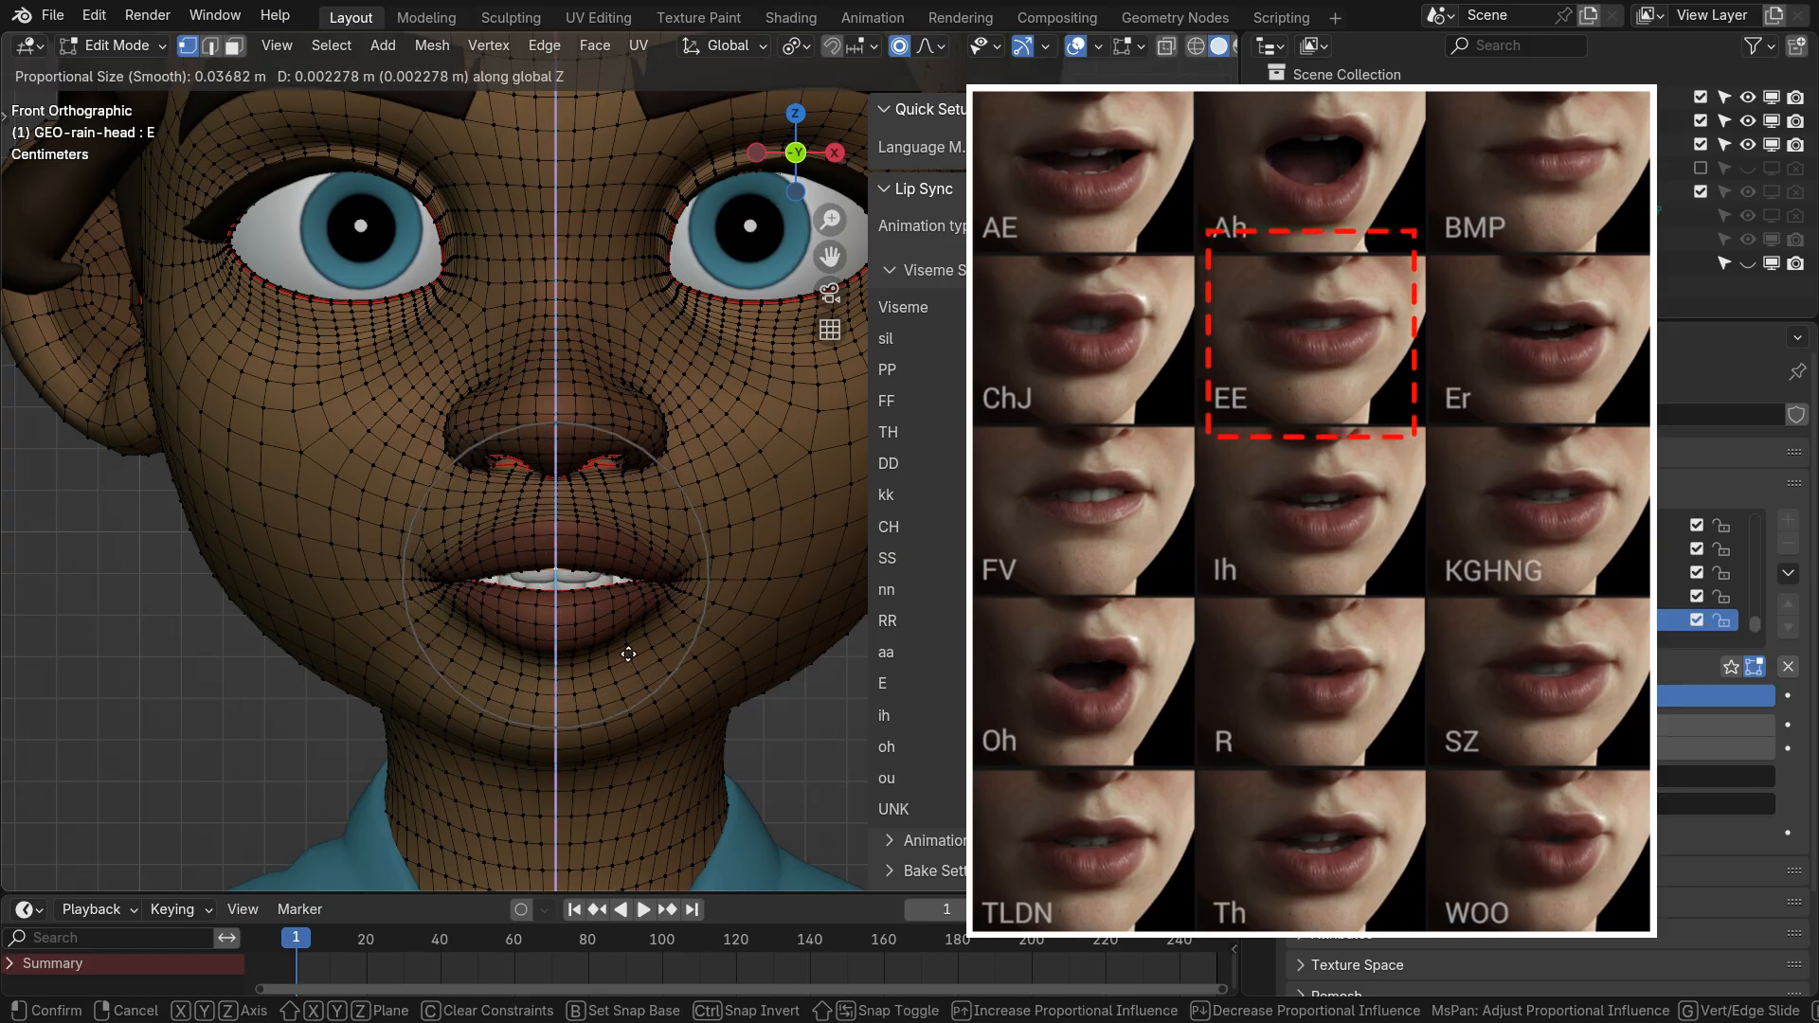
click(628, 654)
Widen the E mouth by moving a mouth-corner vertex slightly outward and up
click(673, 581)
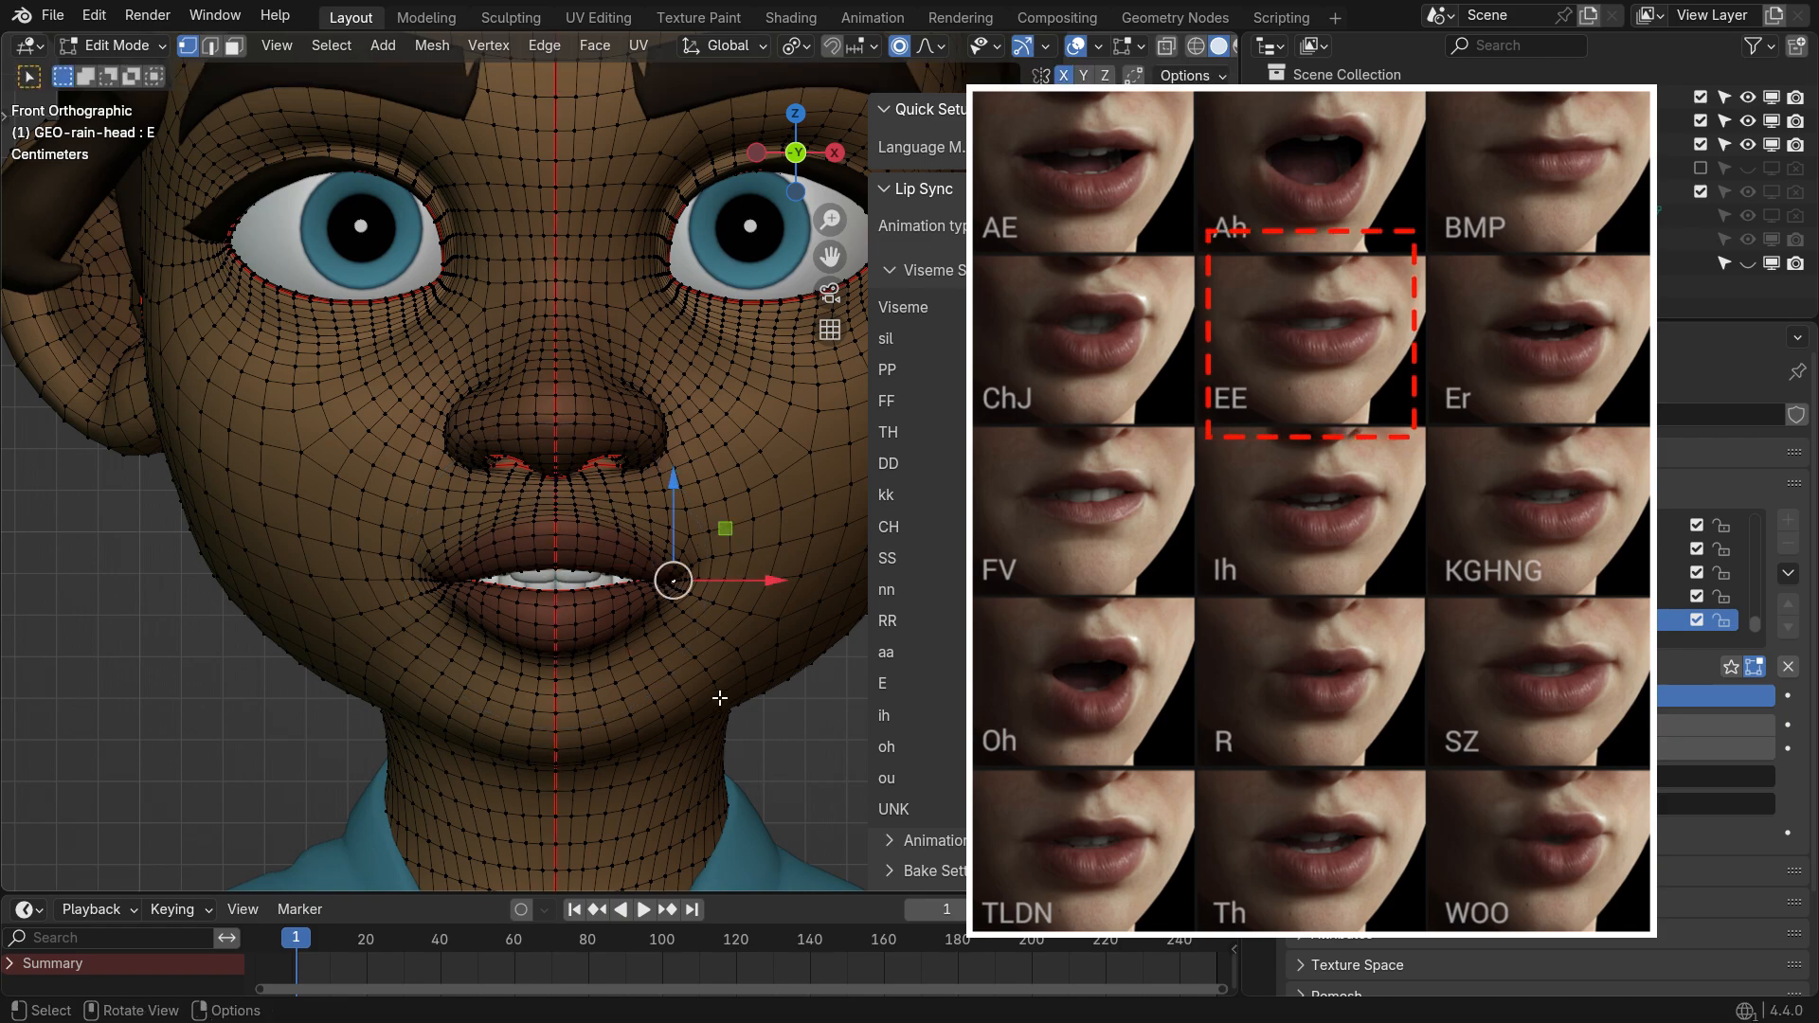
key(g)
click(669, 655)
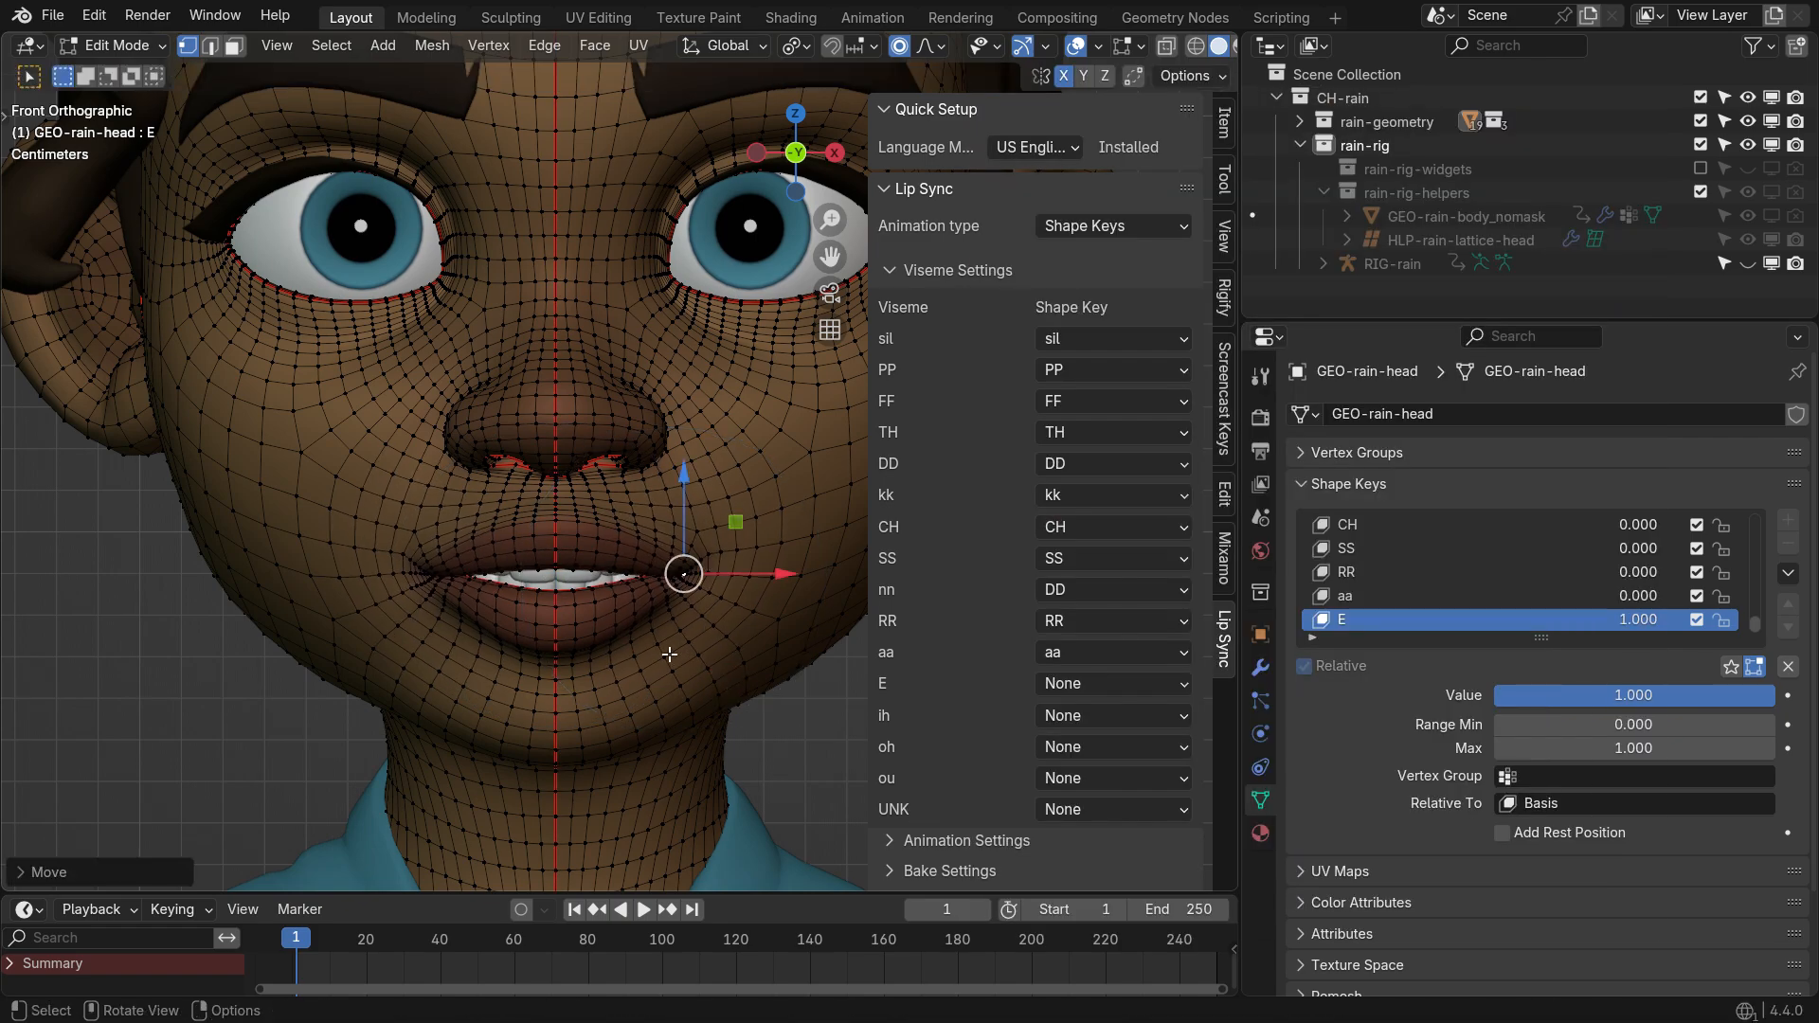
Return to Object Mode, set the E shape key's value to 0.000, and assign it to the E viseme
key(Tab)
drag(1733, 701, 1492, 695)
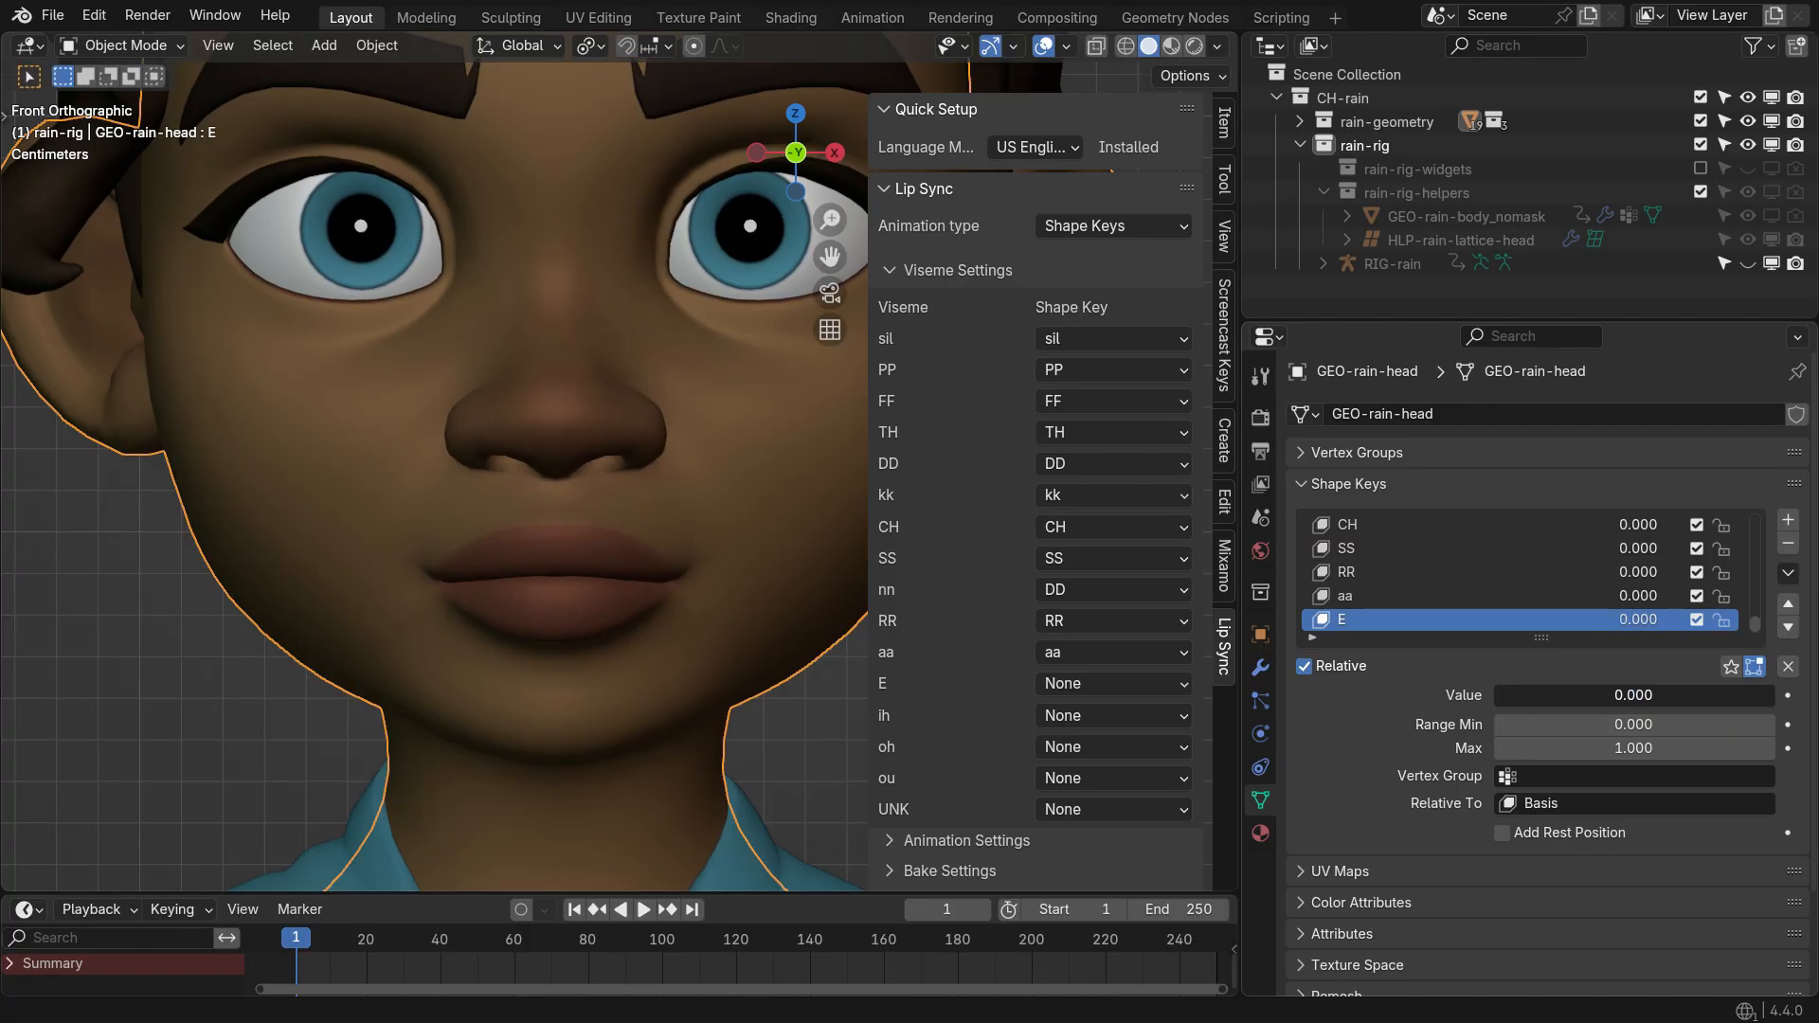
click(1168, 691)
click(1327, 656)
Add a shape key named "ih", set its value to 1.000, and enter Edit Mode
click(1787, 522)
double_click(1367, 621)
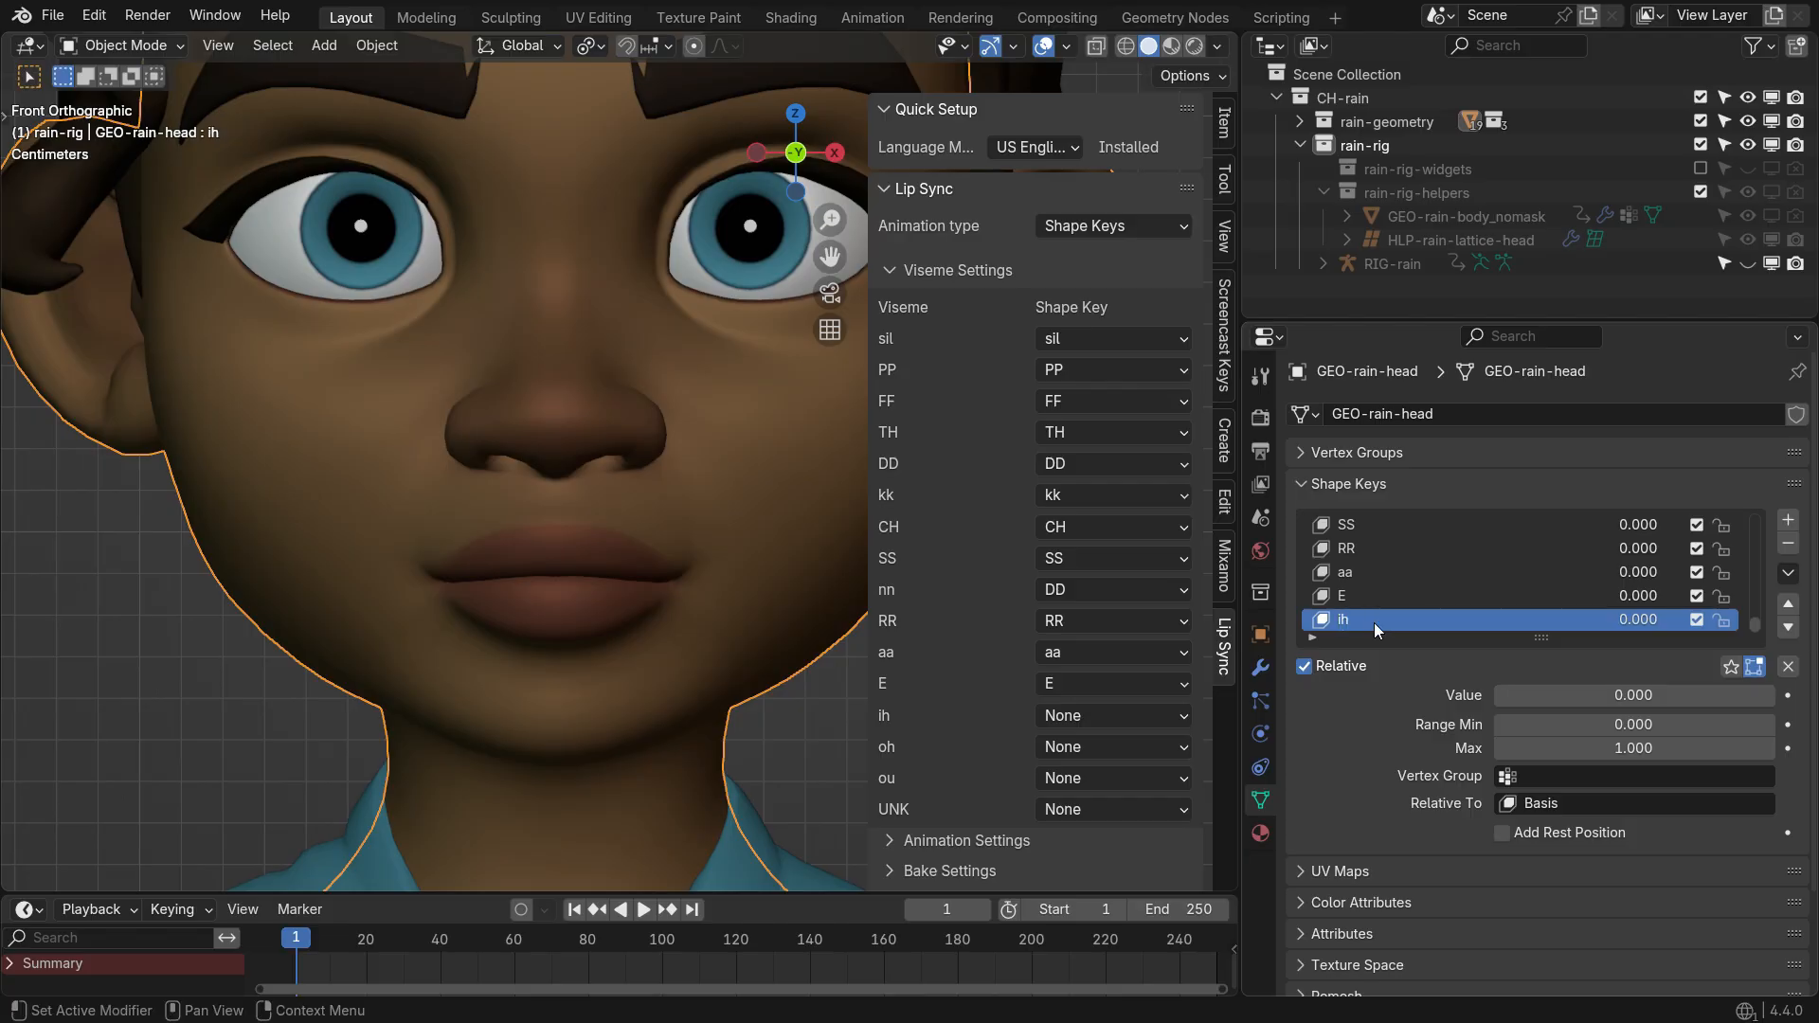
drag(1506, 695, 1573, 695)
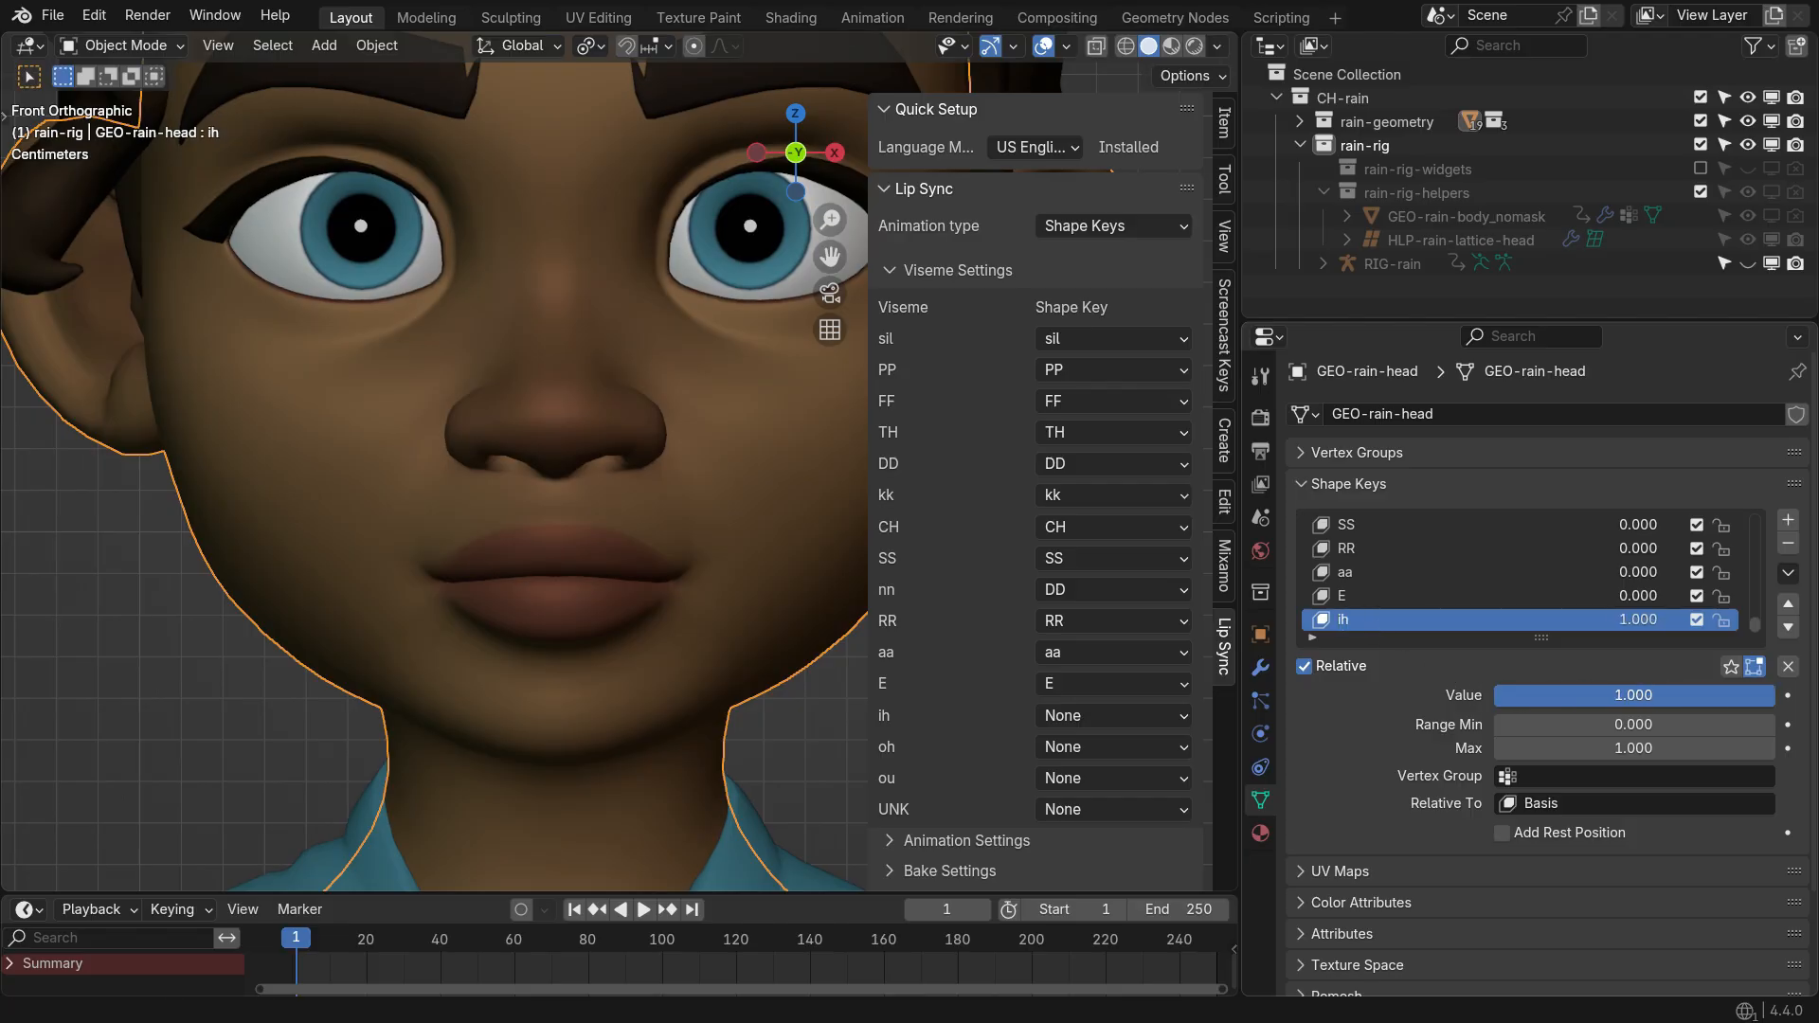
key(Tab)
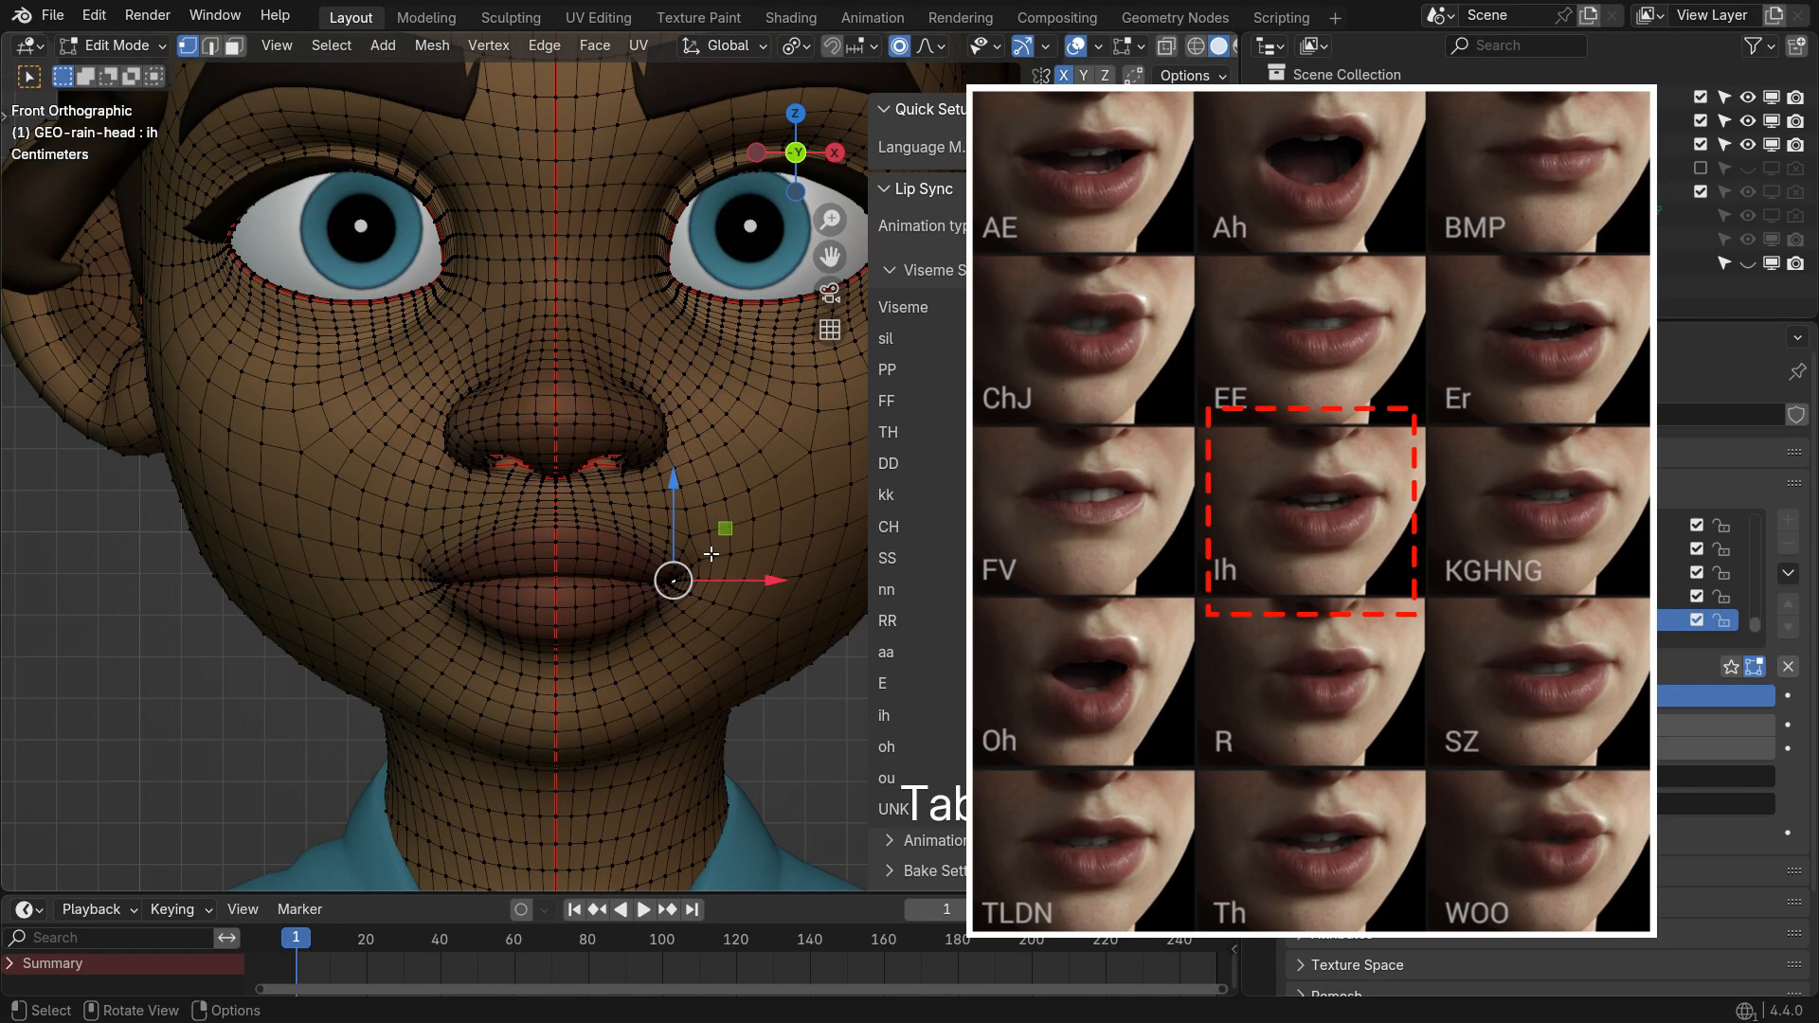
Move the lower lip's centre vertex slightly down along Z for the ih shape, keeping the proportional size at about 0.037 m
click(556, 589)
key(g)
key(z)
scroll(633, 642, down, 1)
scroll(633, 641, up, 1)
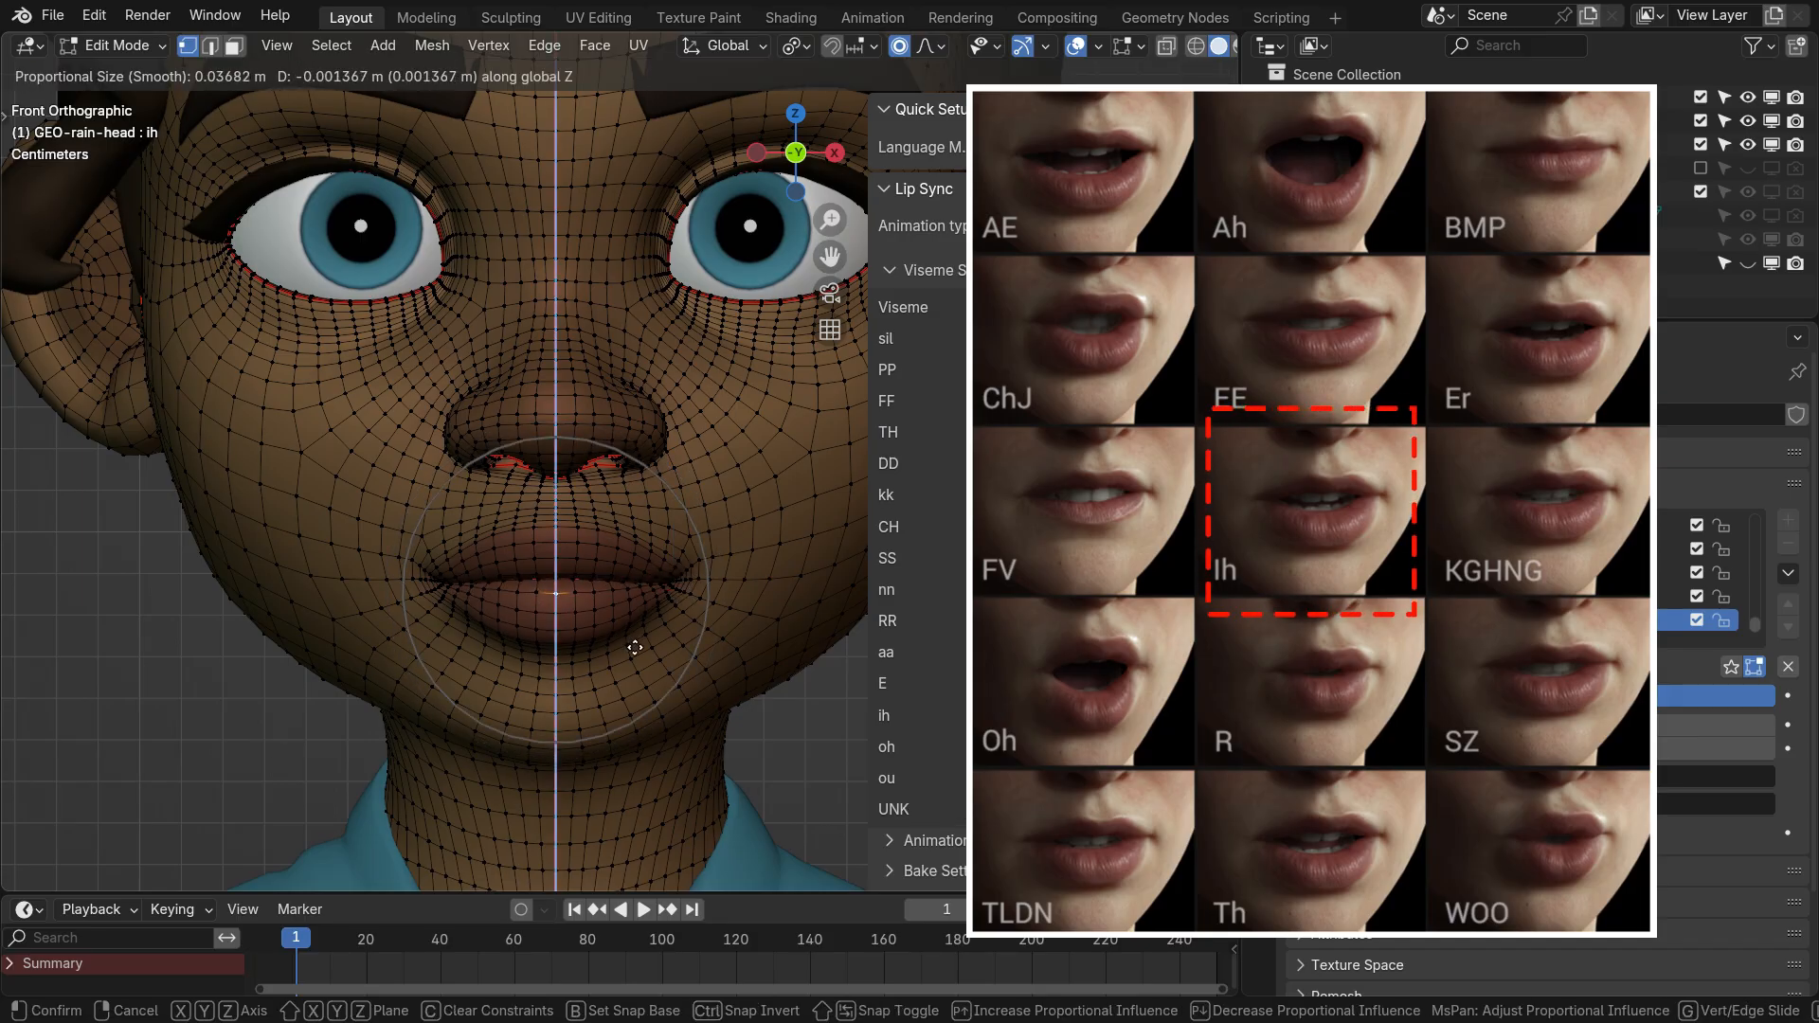
click(633, 657)
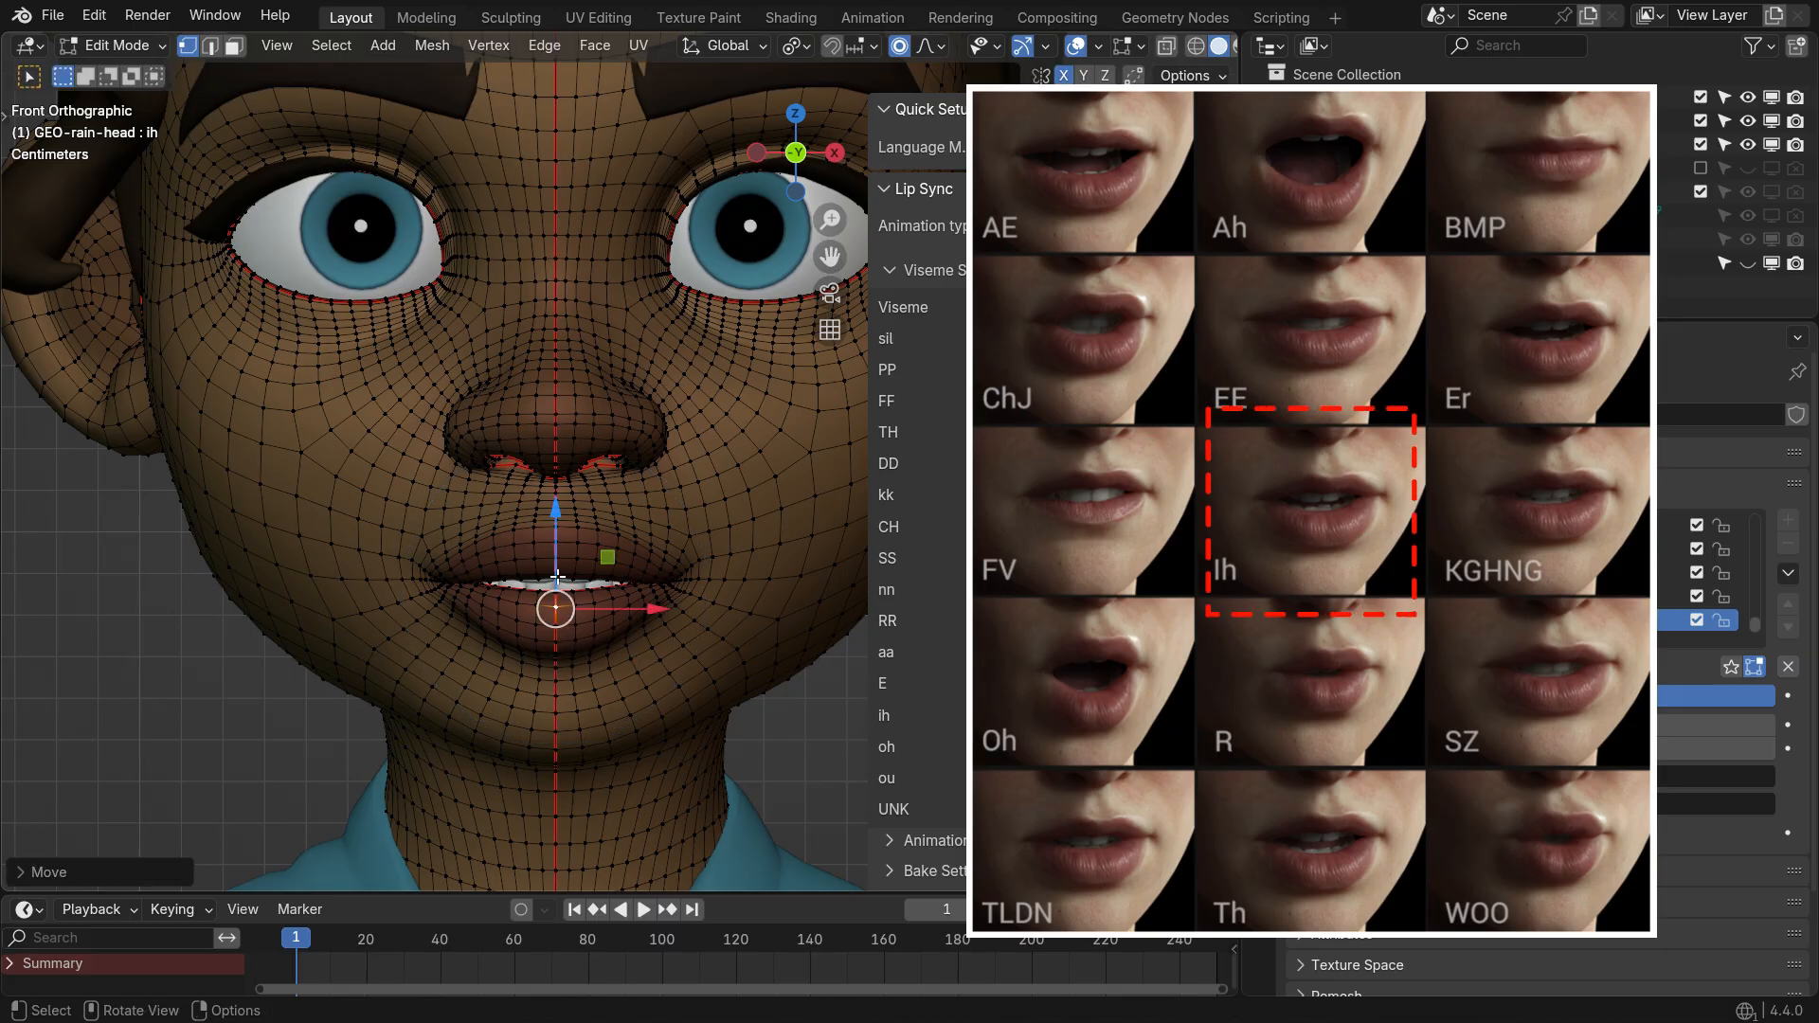
Raise the upper lip's centre vertex about 0.001 m along Z for the ih shape
key(g)
key(z)
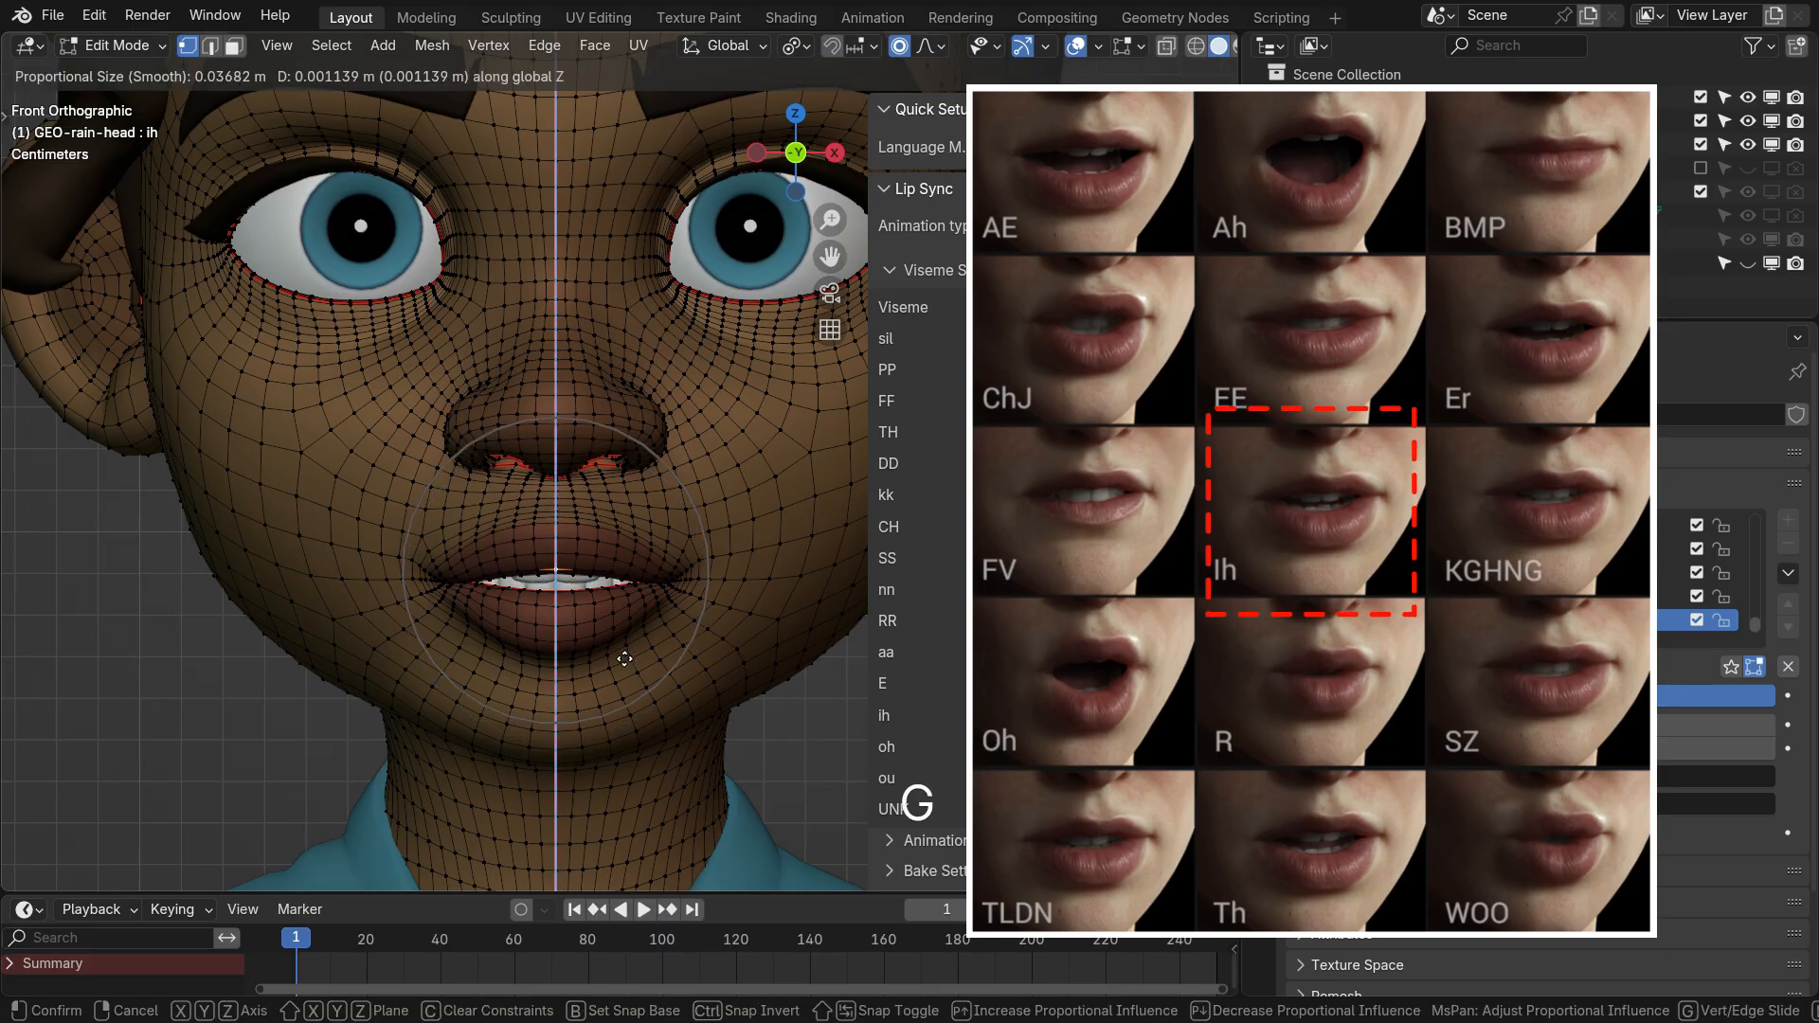
click(627, 661)
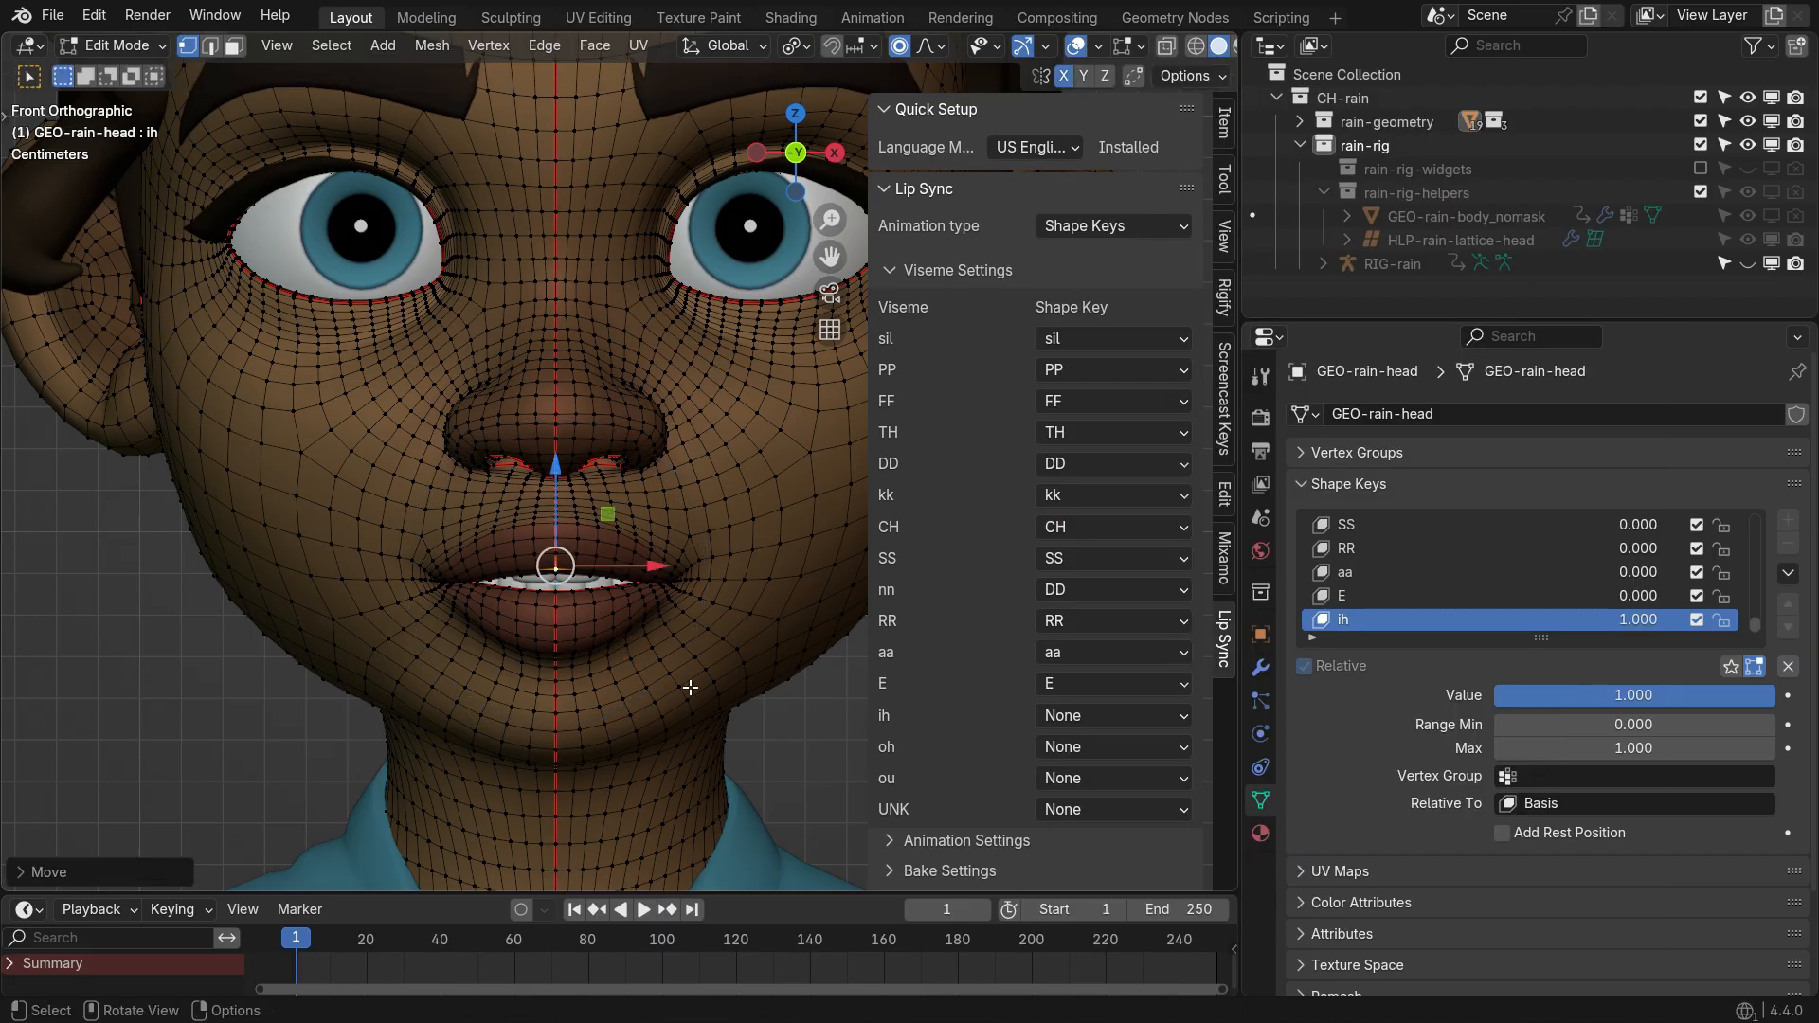
Return to Object Mode, set the ih shape key's value to 0.000, and assign it to the ih viseme
key(Tab)
drag(1757, 696, 1660, 697)
drag(1518, 697, 1492, 695)
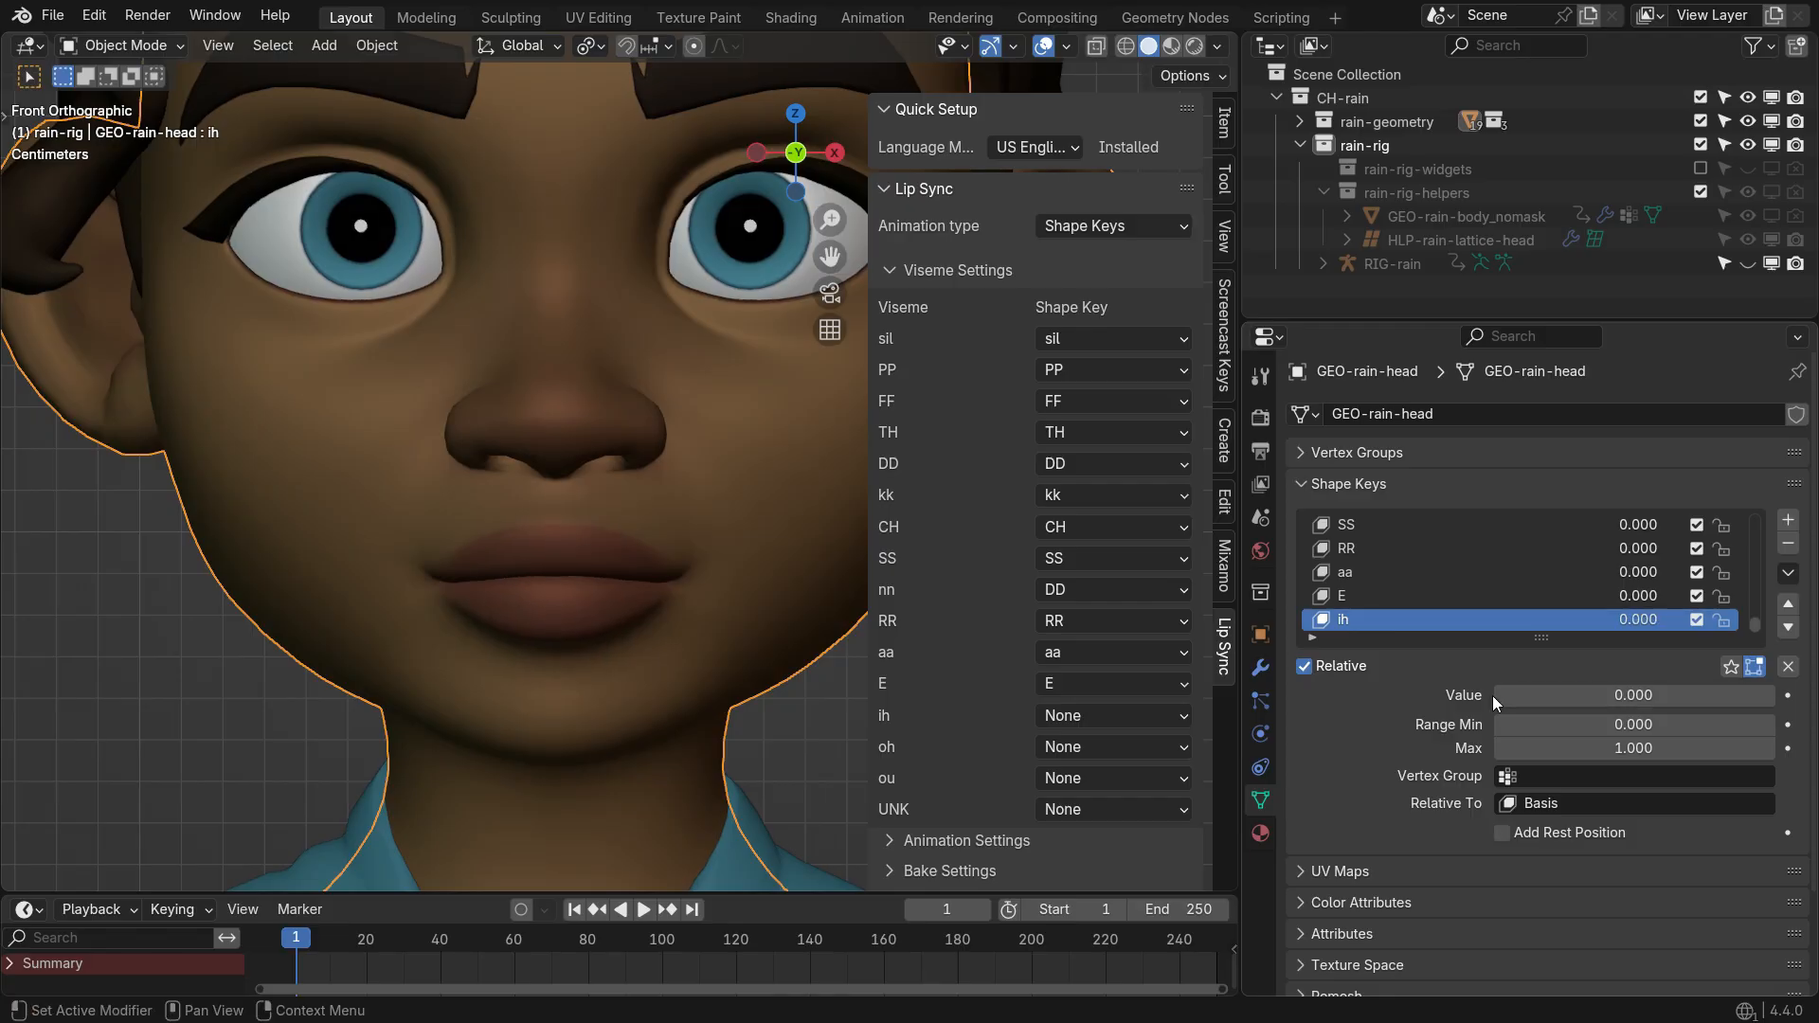
click(1131, 717)
click(1298, 661)
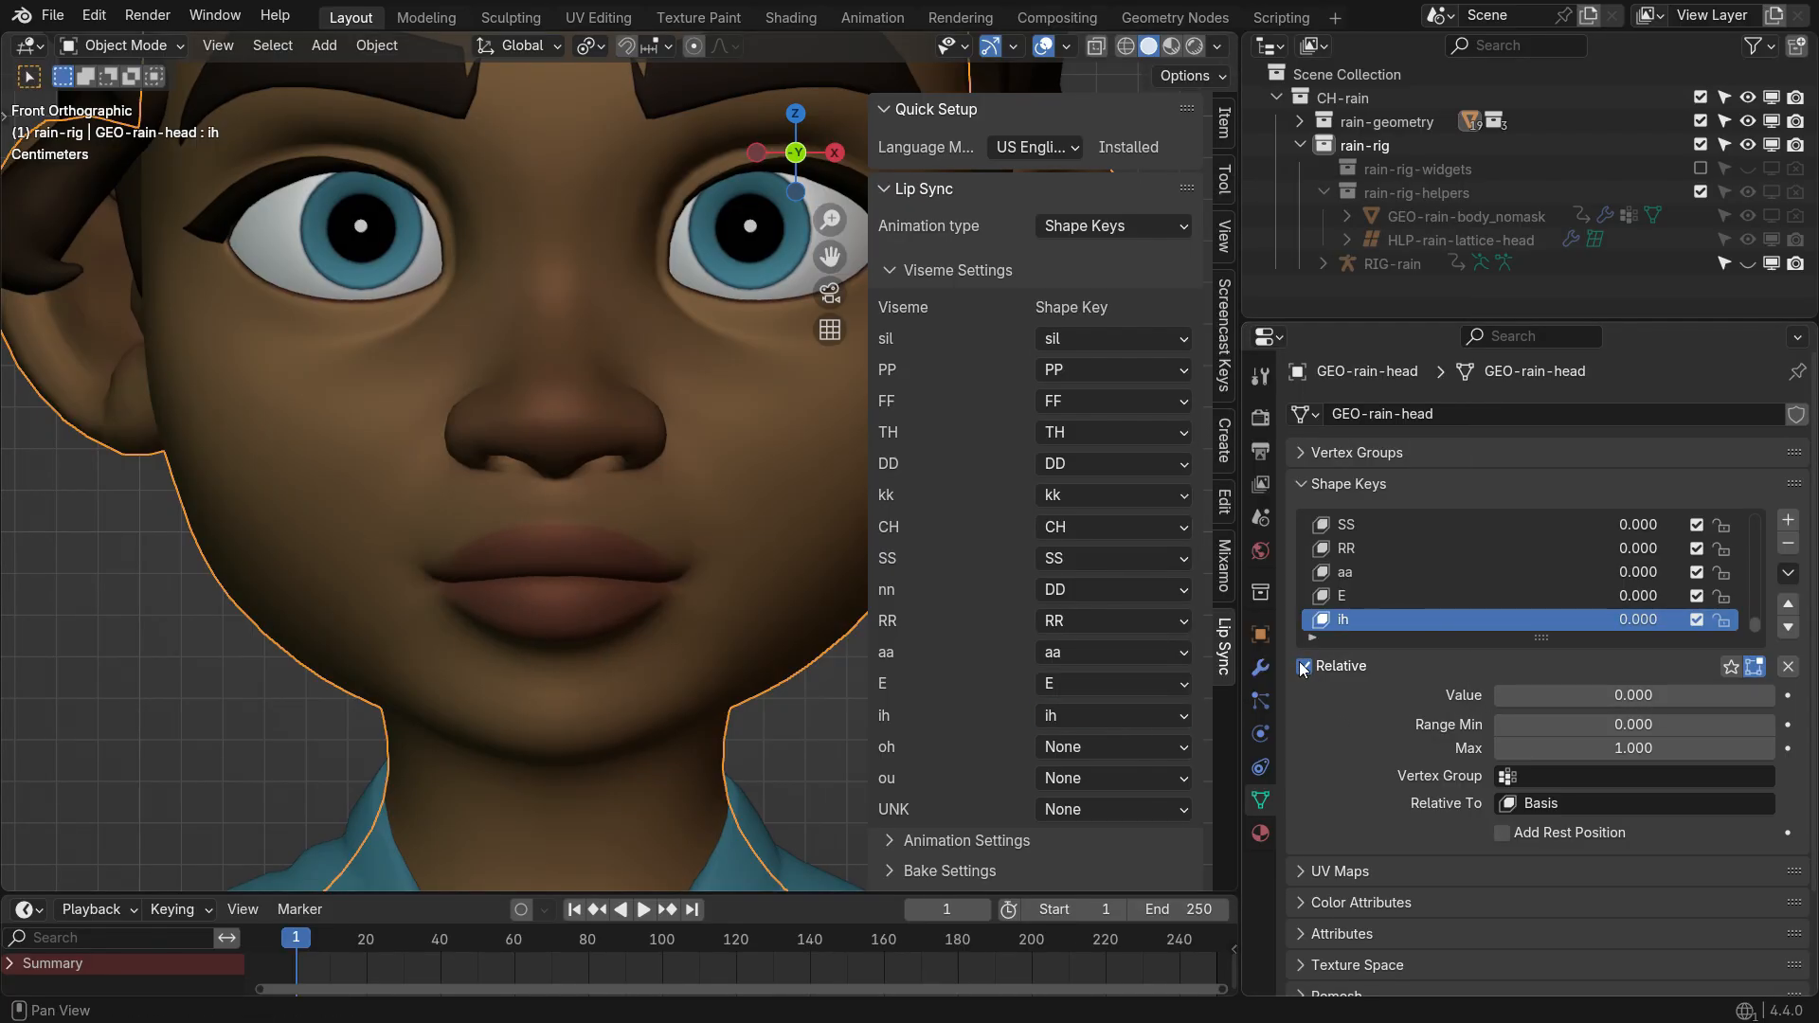
Add a shape key named "oh", set its value to 1.000, and enter Edit Mode
click(1787, 519)
click(1370, 618)
text(oh)
key(Return)
drag(1531, 699, 1790, 698)
key(Tab)
Raise the upper lip's centre about 0.007 m and lower the bottom lip's centre about 0.009 m along Z for the oh shape
key(g)
key(z)
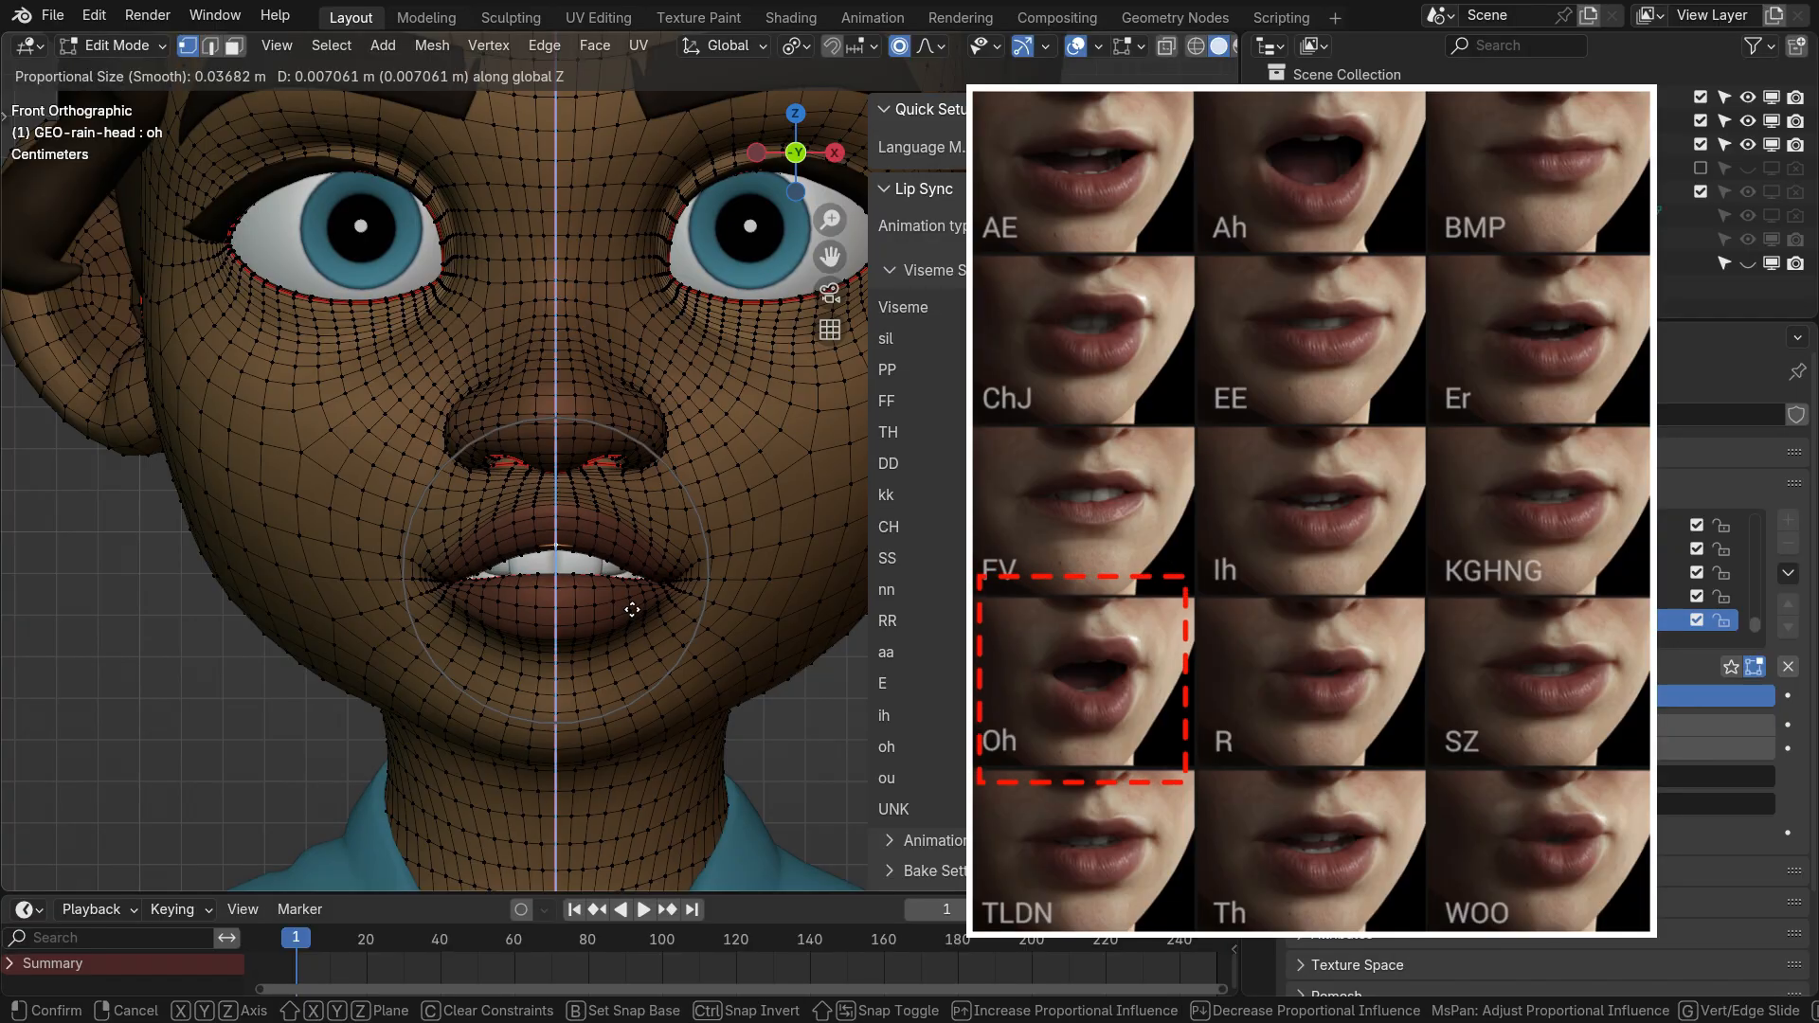
right_click(632, 609)
key(g)
key(z)
scroll(618, 689, down, 1)
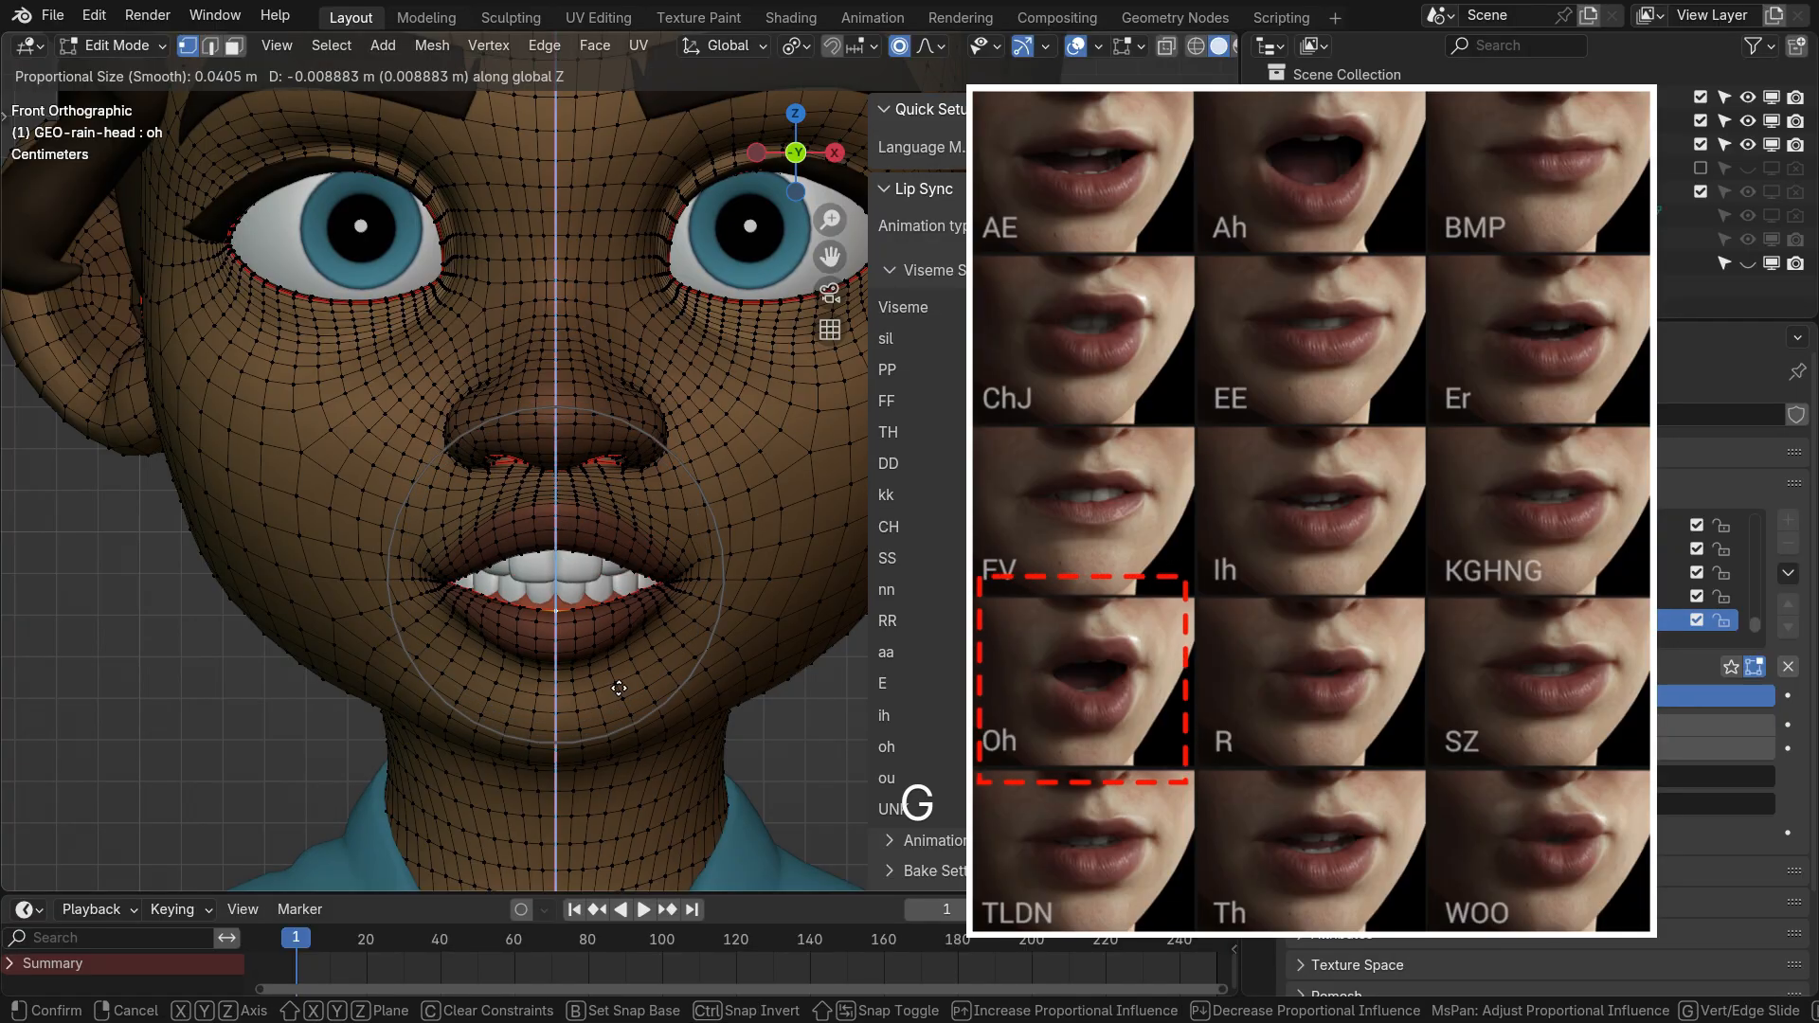
click(619, 689)
Move the mouth corner's vertex inward about 0.005 m along X for the oh shape, with a proportional size of 0.0405 m
click(664, 584)
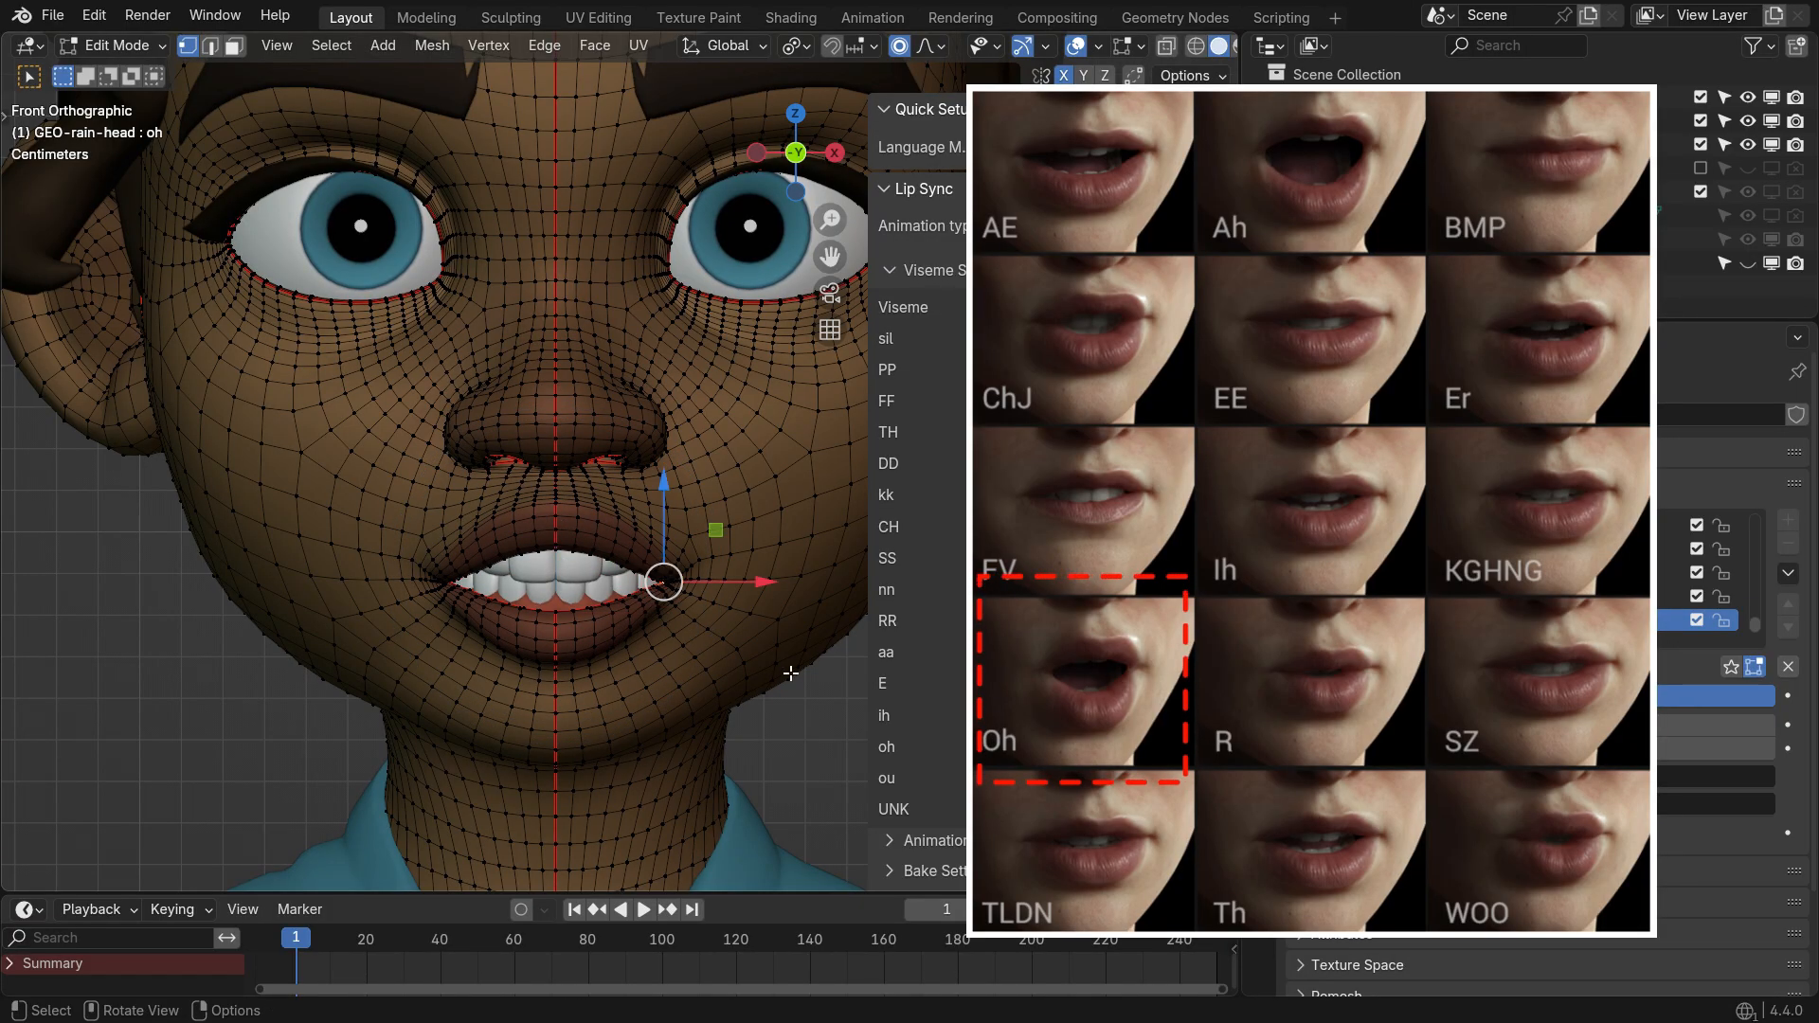
key(g)
key(x)
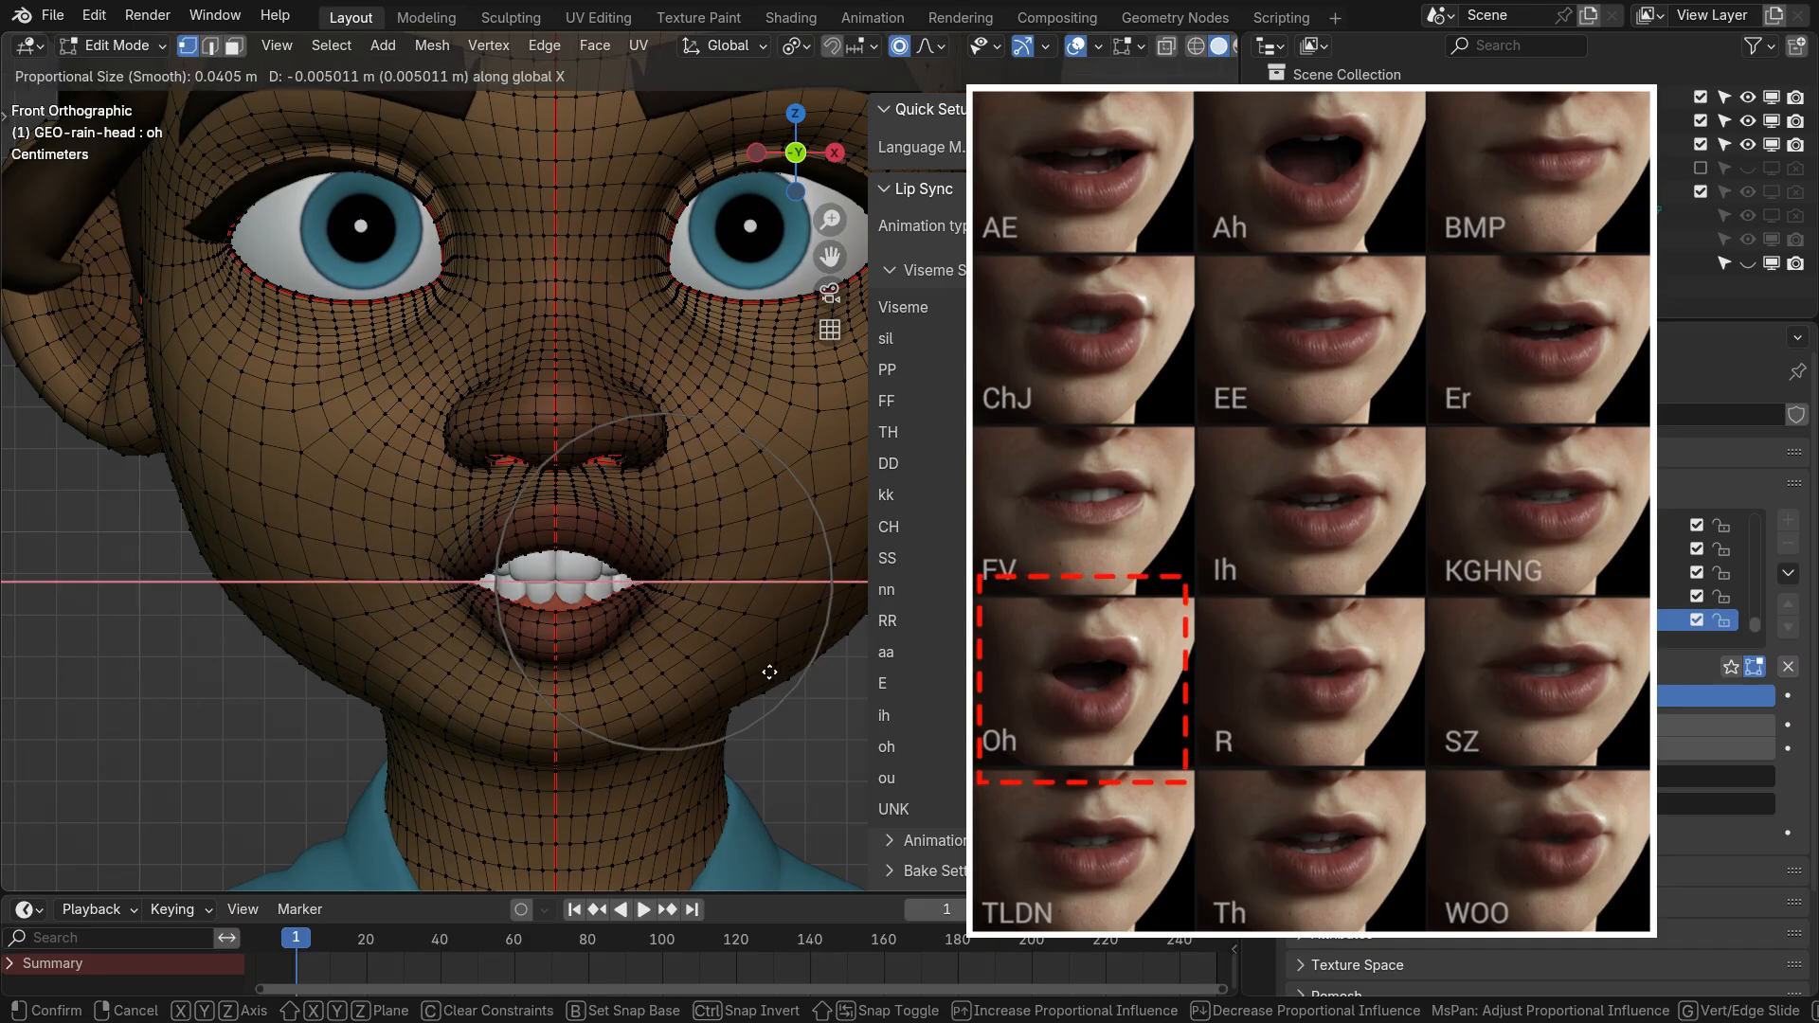
click(769, 671)
Return to Object Mode, set the oh shape key's value to 0.000, and assign it to the oh viseme
key(Tab)
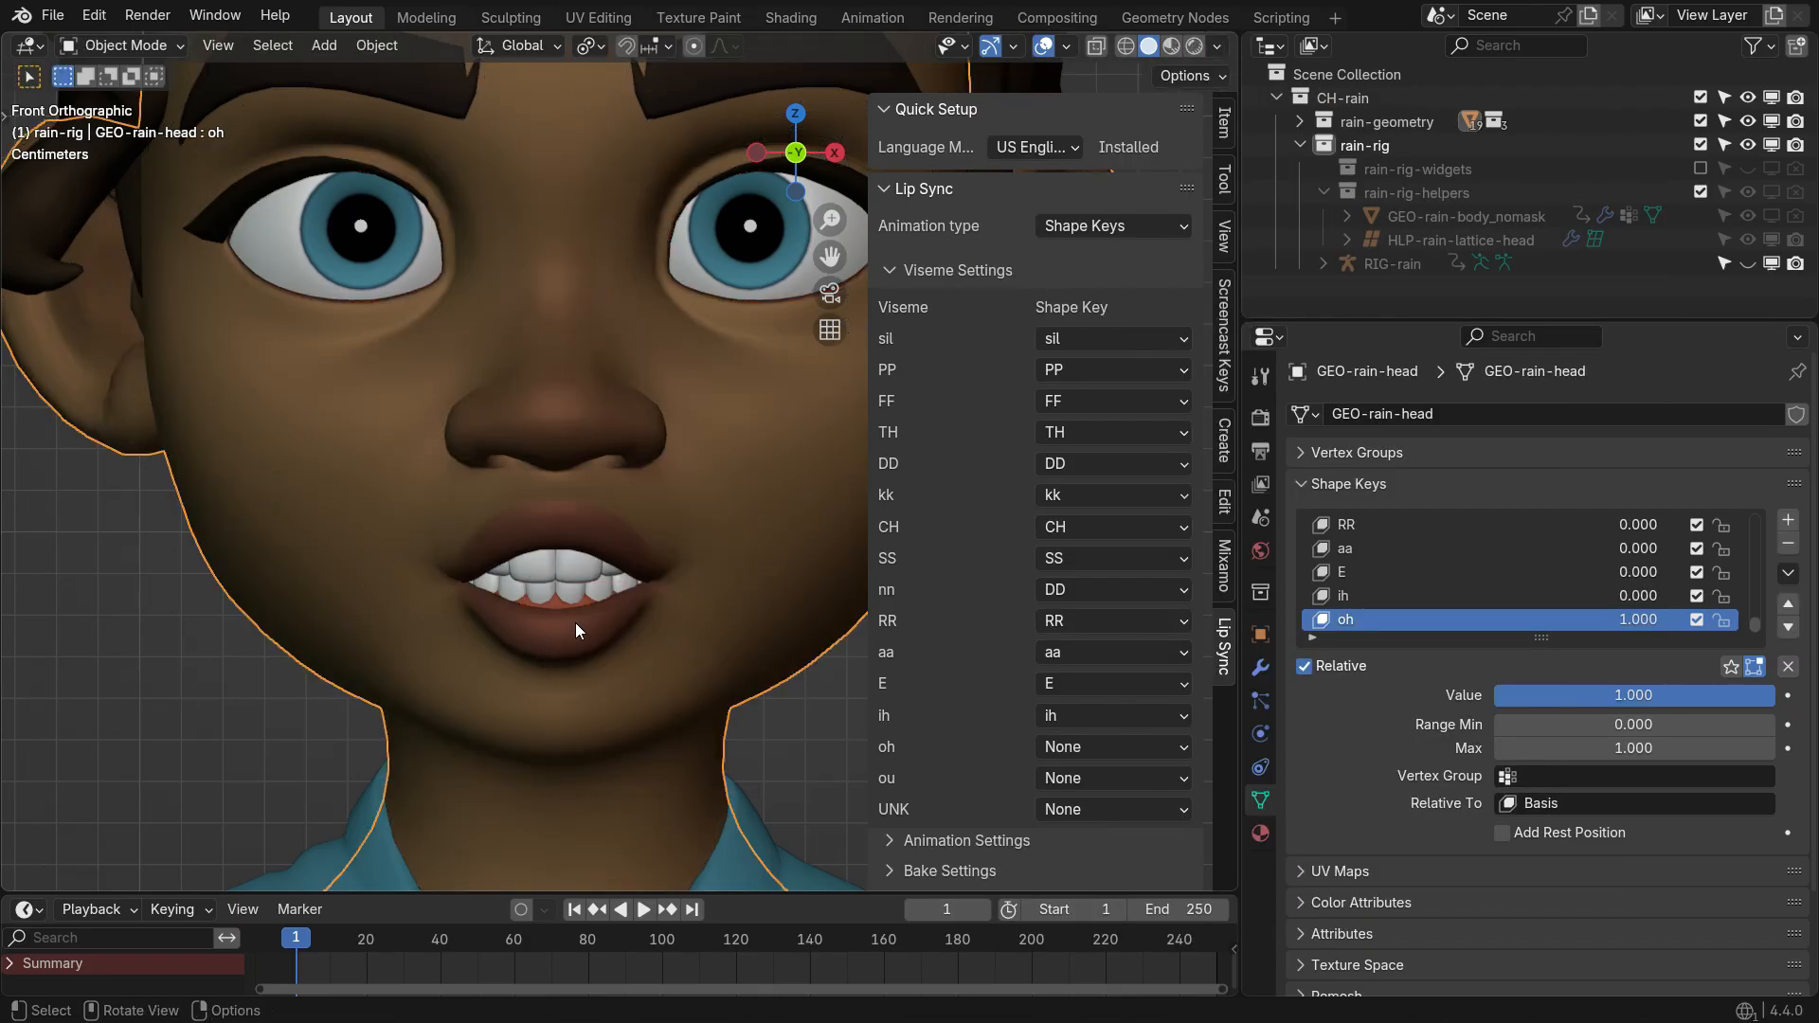
mouse_move(1736, 704)
mouse_down()
mouse_move(1601, 704)
mouse_move(1737, 703)
mouse_up()
middle_drag(1087, 683, 668, 663)
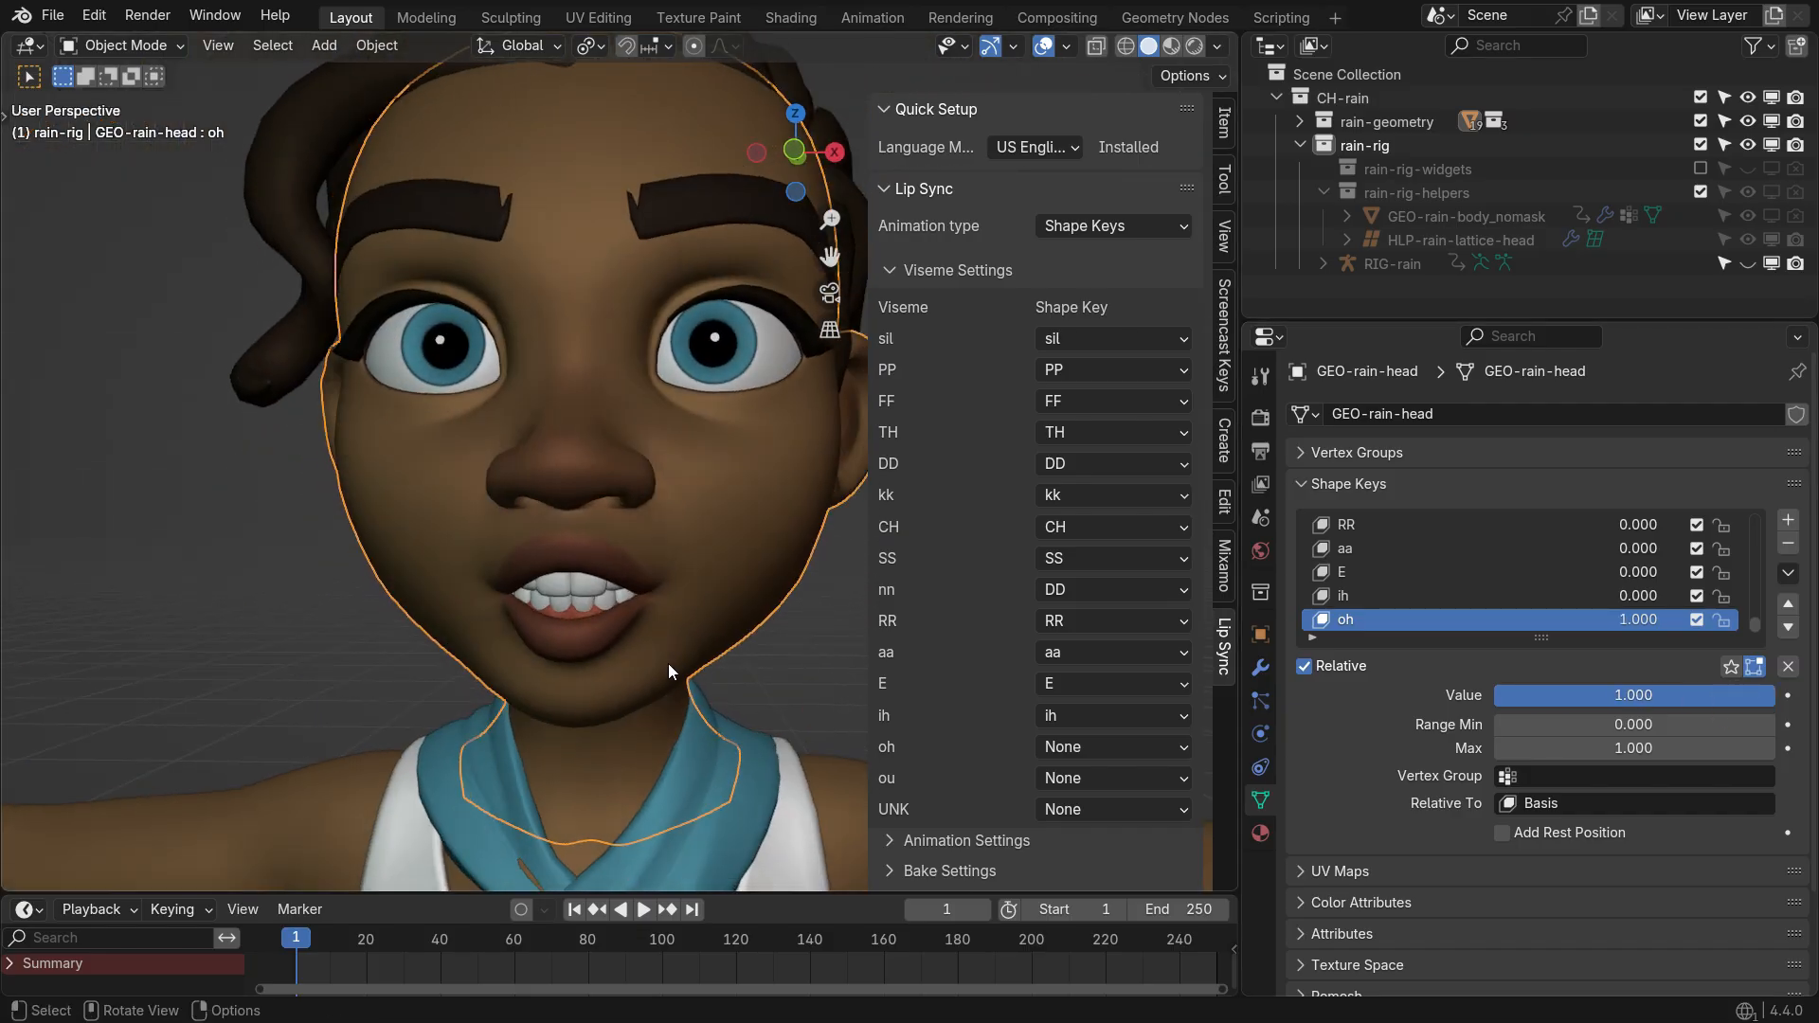
key(Tab)
key(Tab)
drag(1772, 693, 1435, 702)
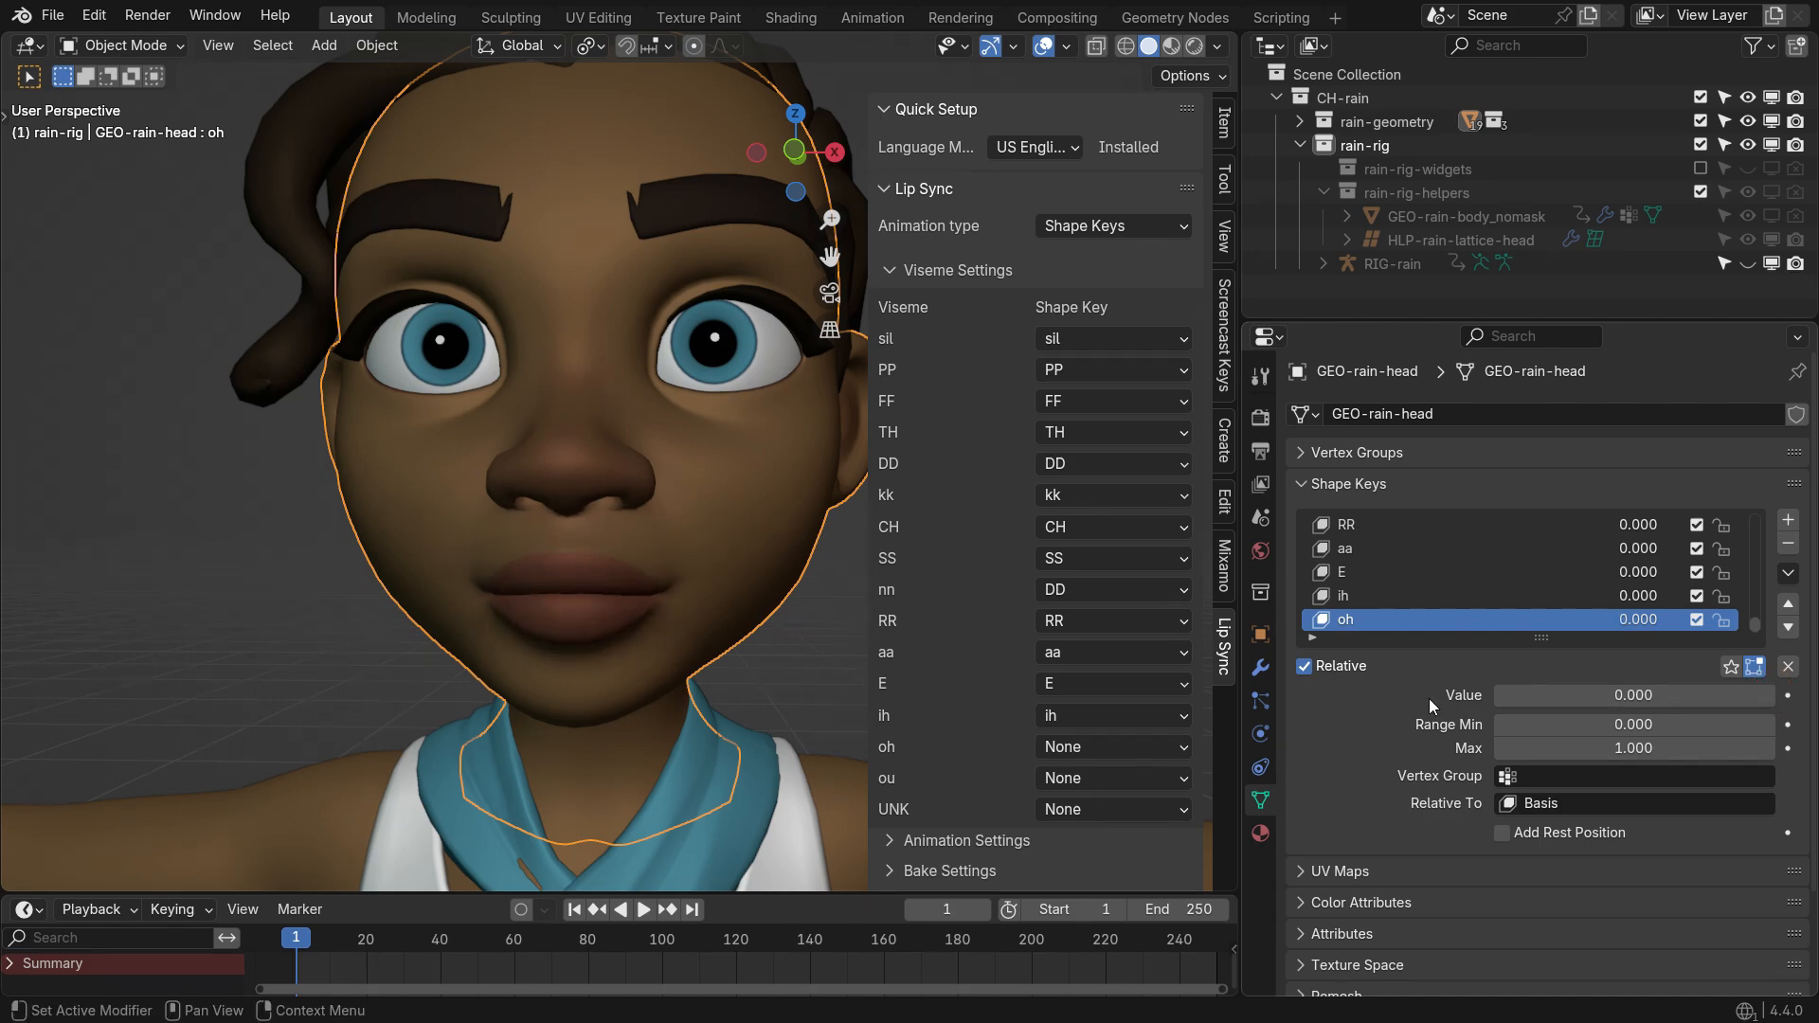
click(1149, 747)
click(1300, 718)
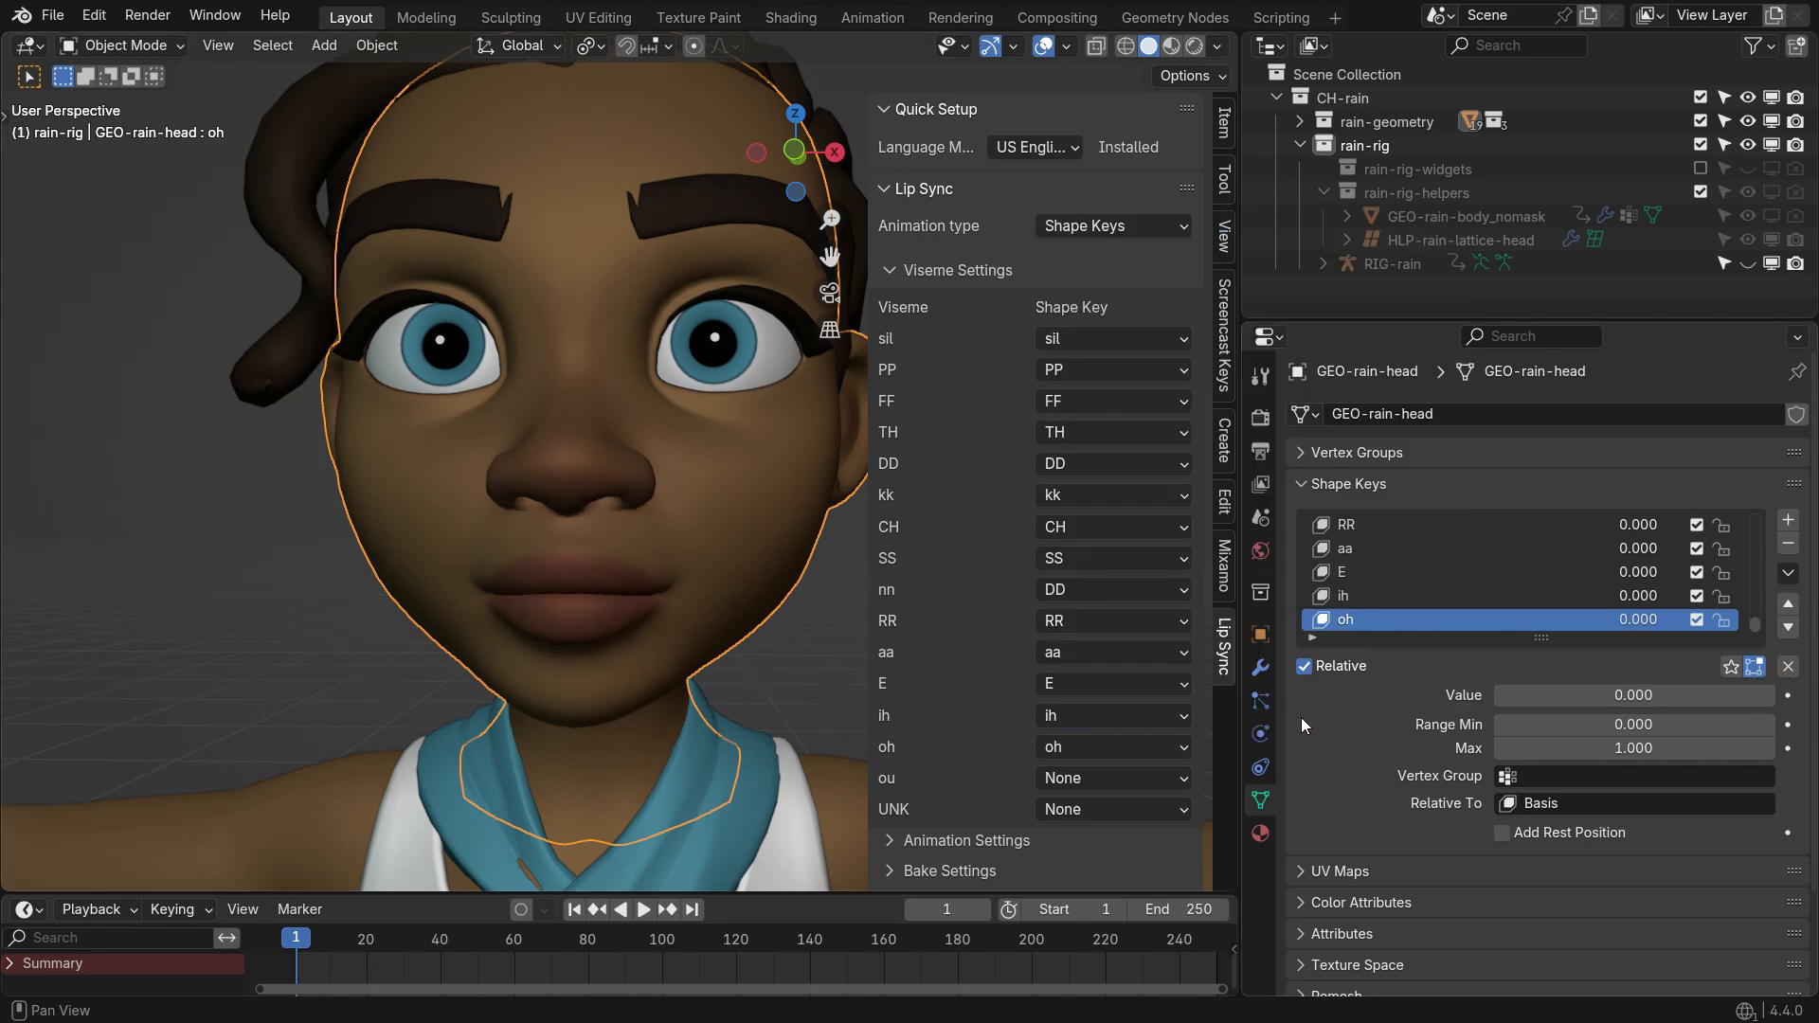
Add a shape key named "ou", set its value to 1.000, and enter Edit Mode
click(1787, 519)
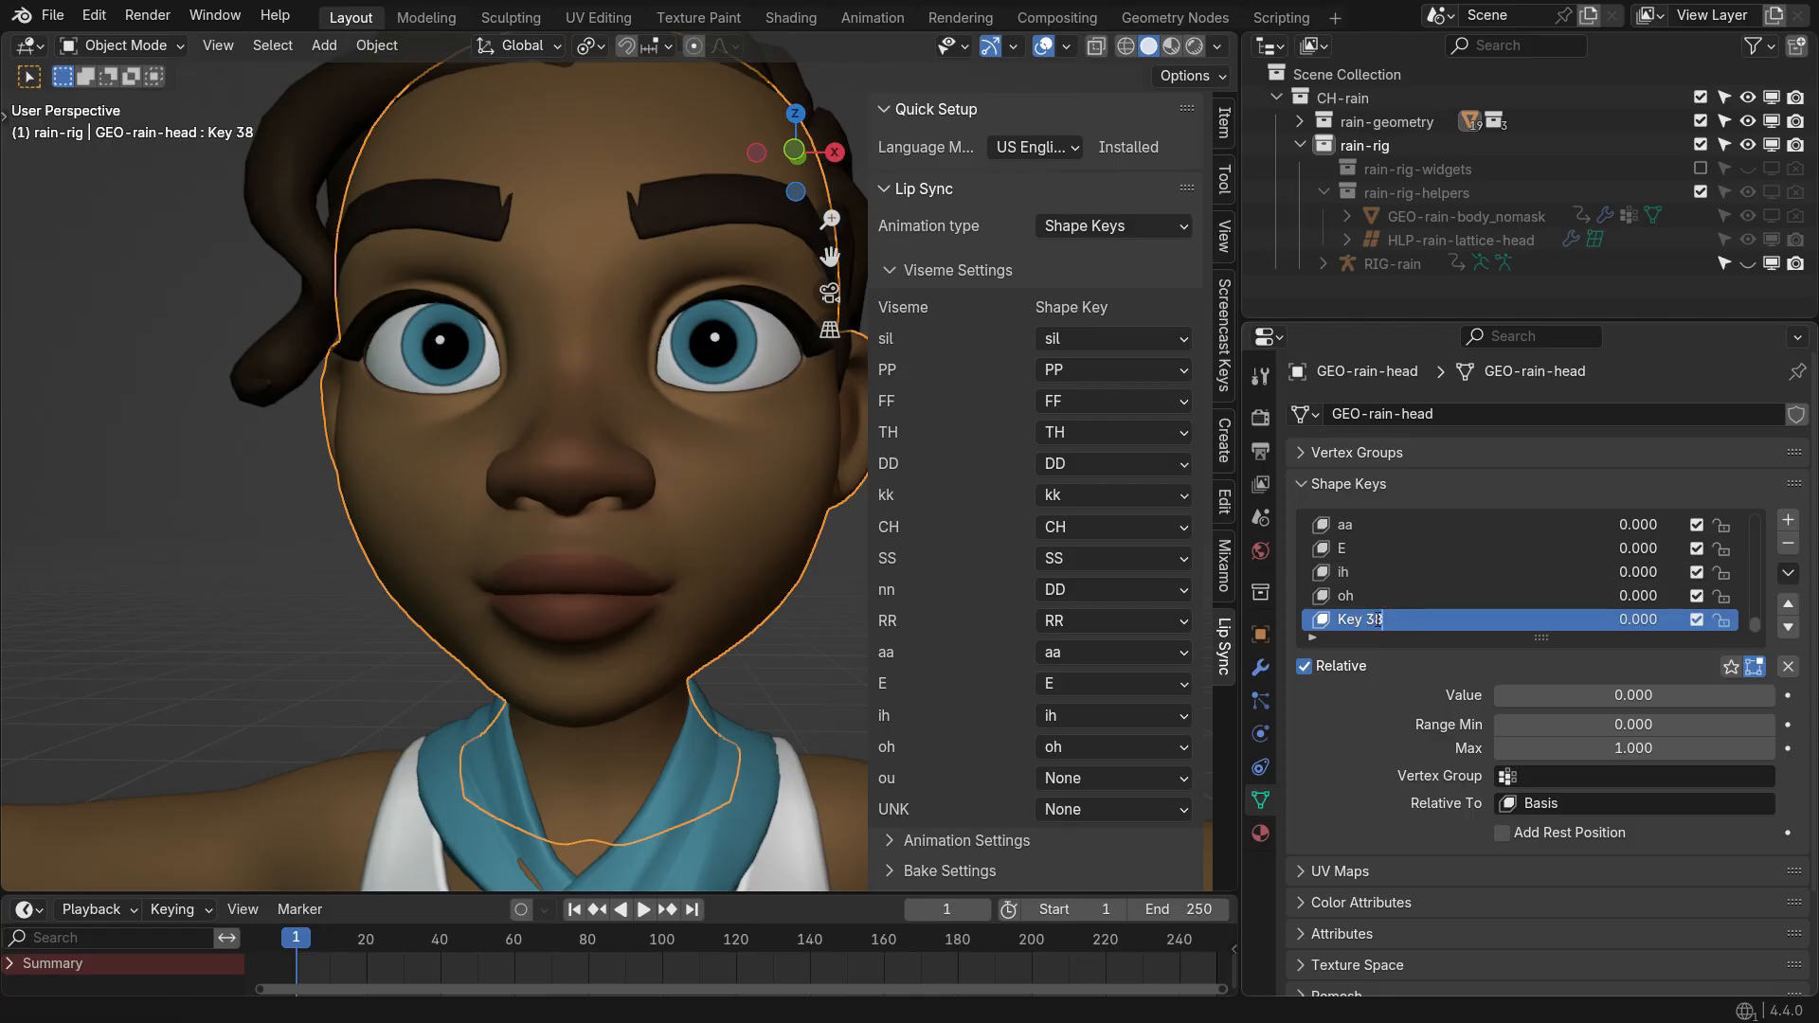
text(ou)
key(Return)
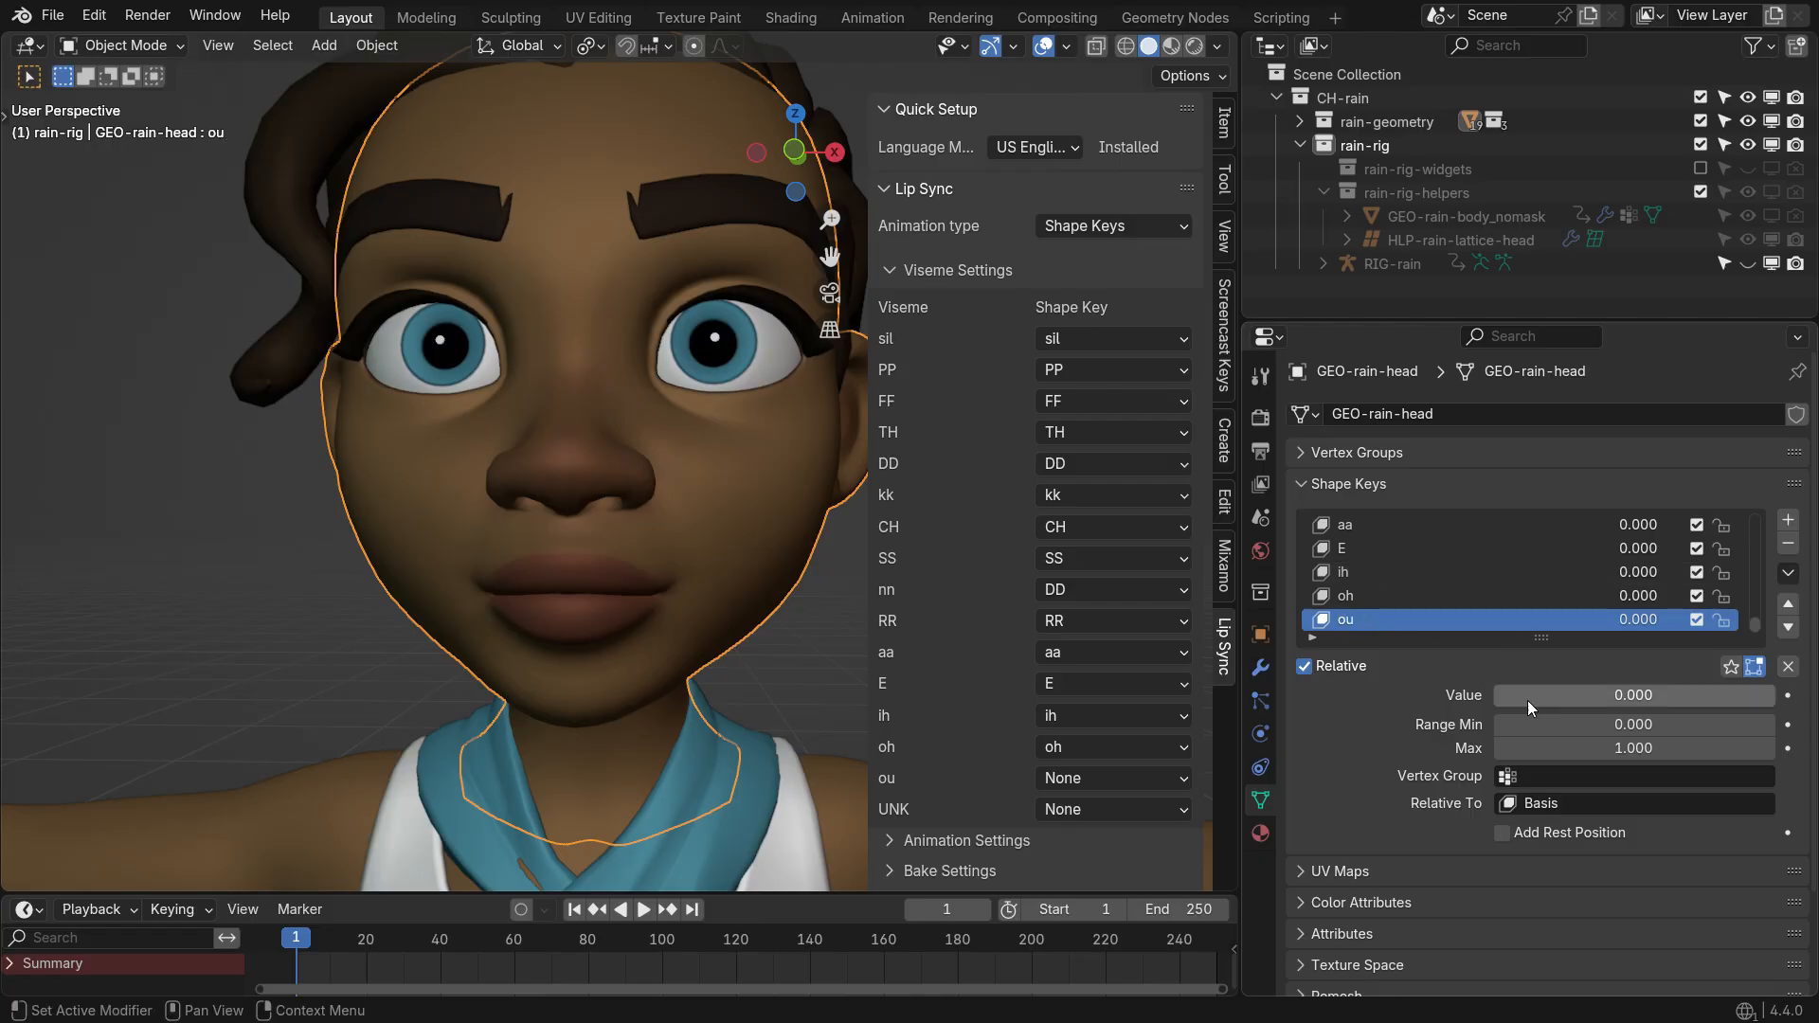
drag(1543, 701, 1753, 702)
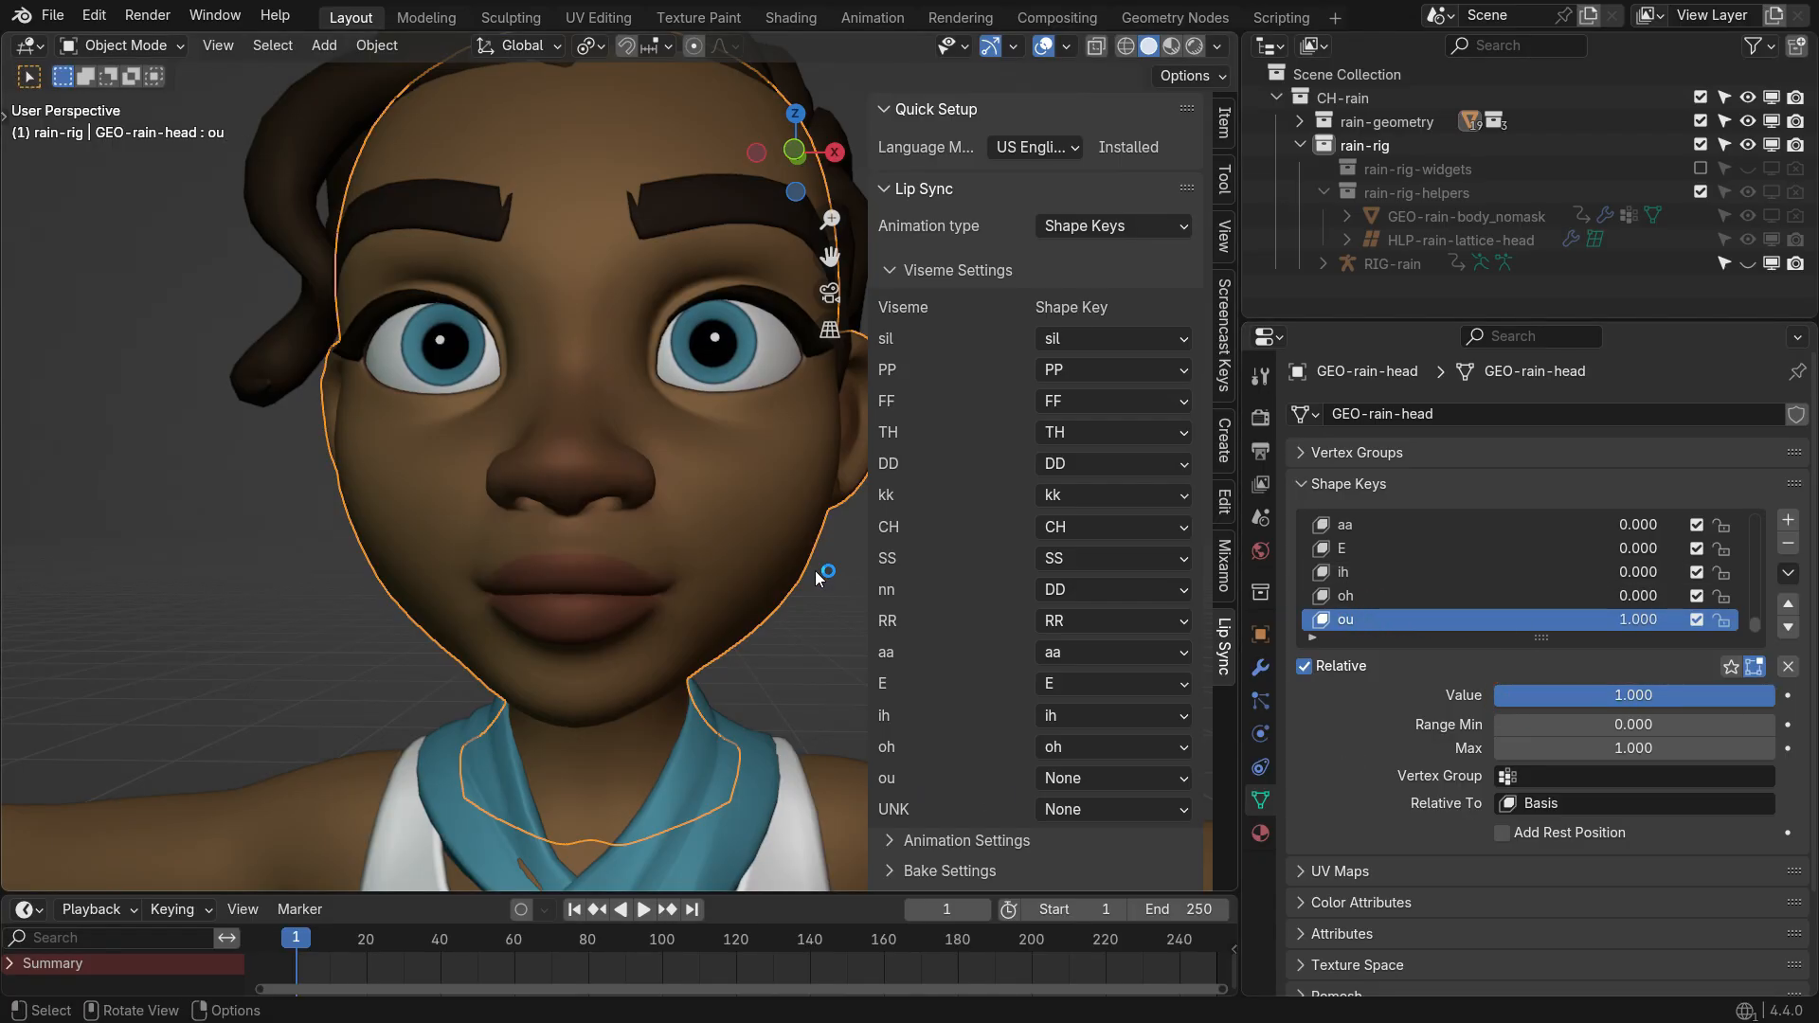
key(Tab)
From the front view, lower the bottom lip's centre about 0.007 m and slightly raise the upper lip's centre along Z for the ou shape
key(KP_1)
scroll(575, 590, up, 2)
click(578, 591)
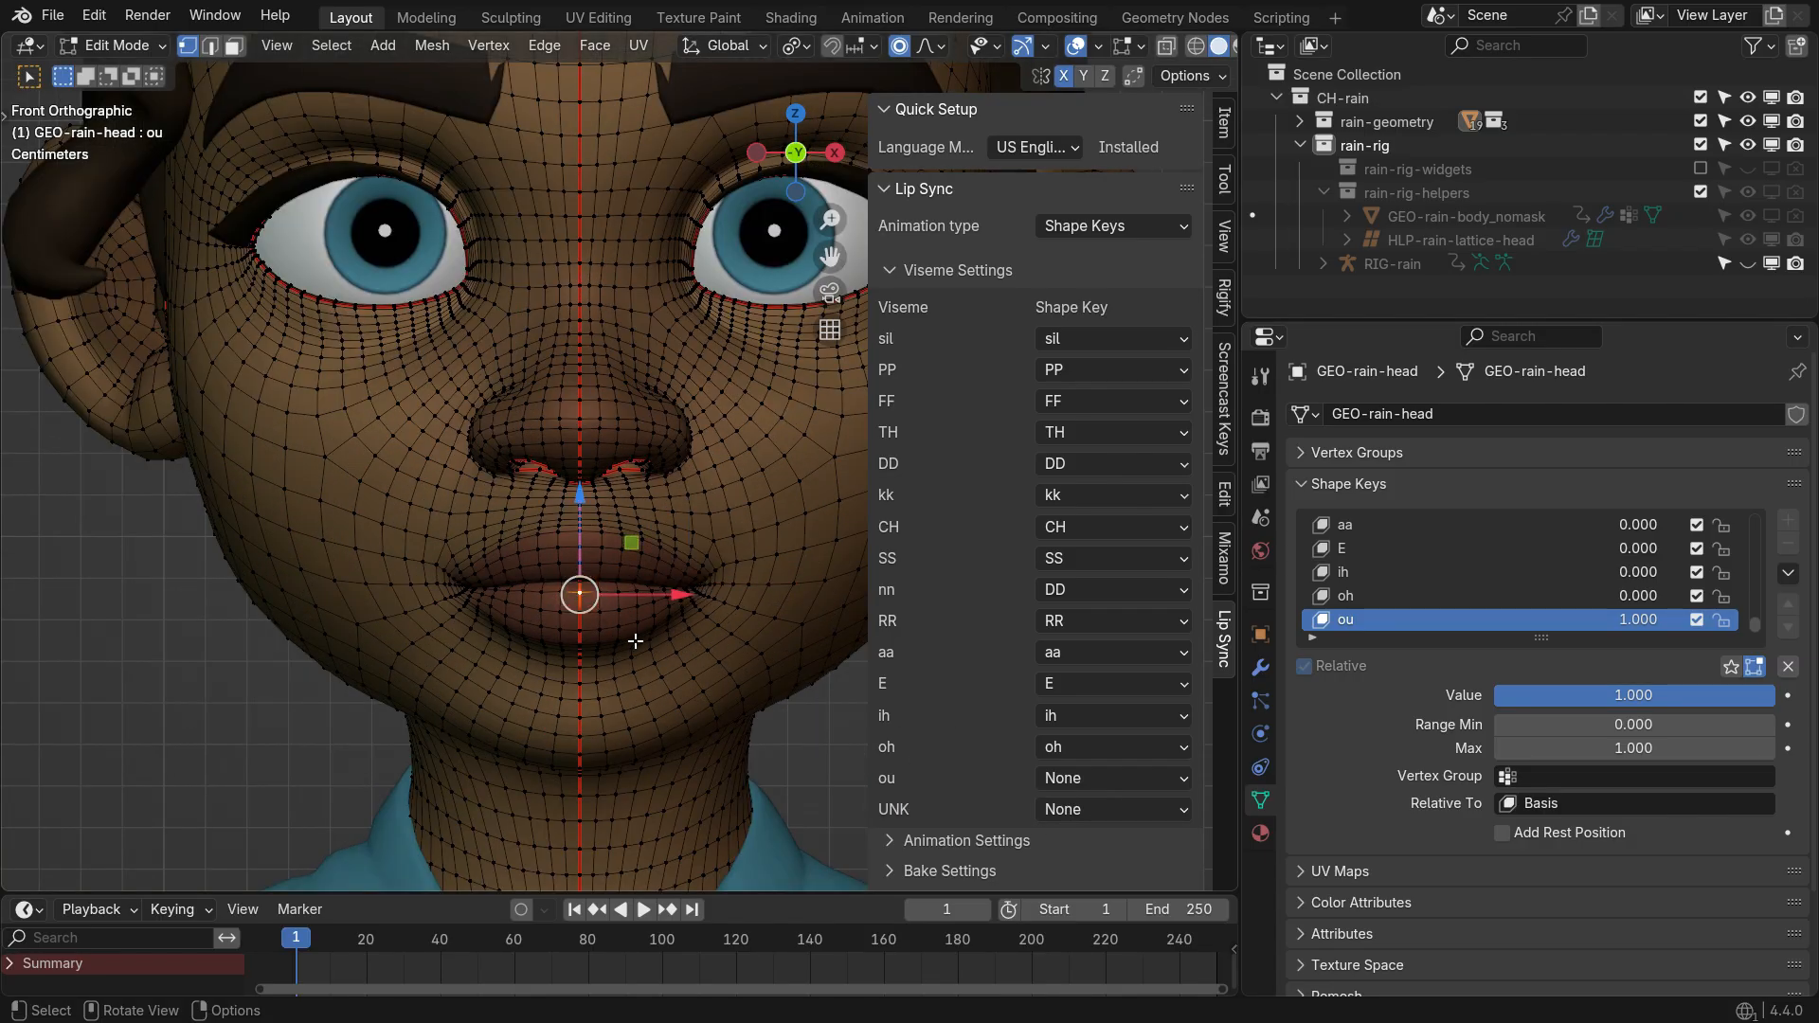
key(g)
key(z)
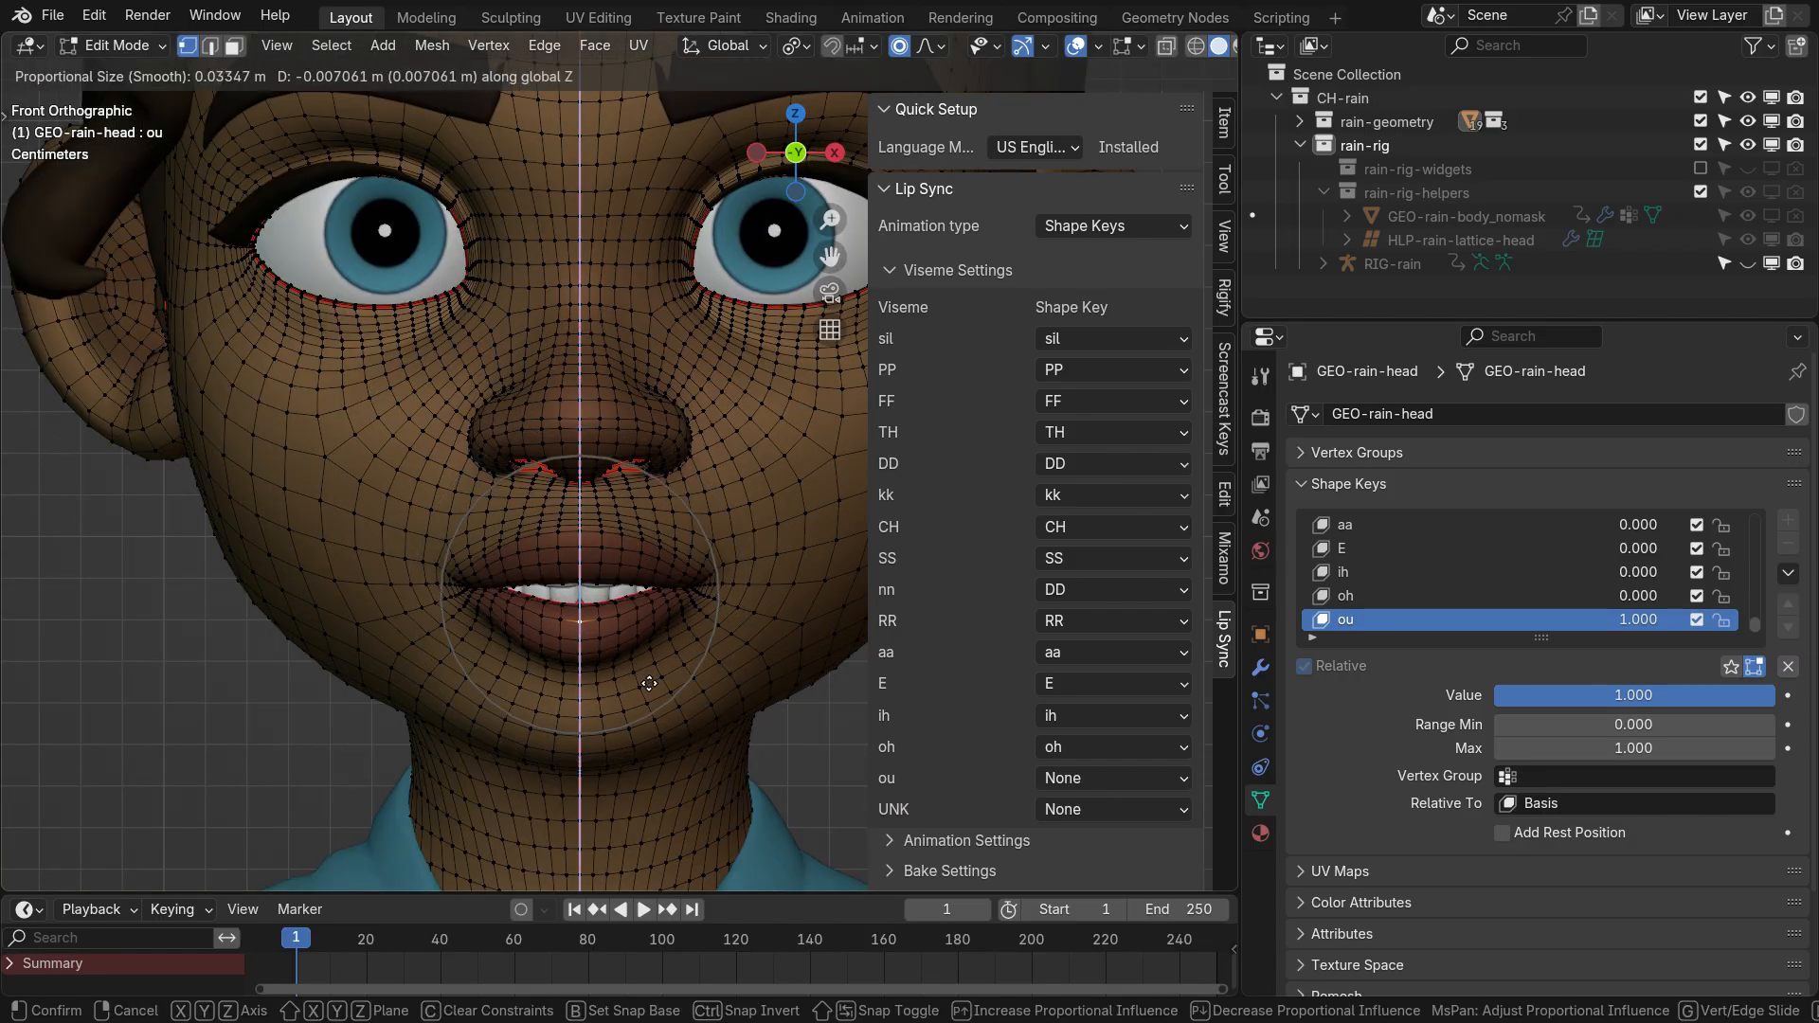
click(645, 680)
key(g)
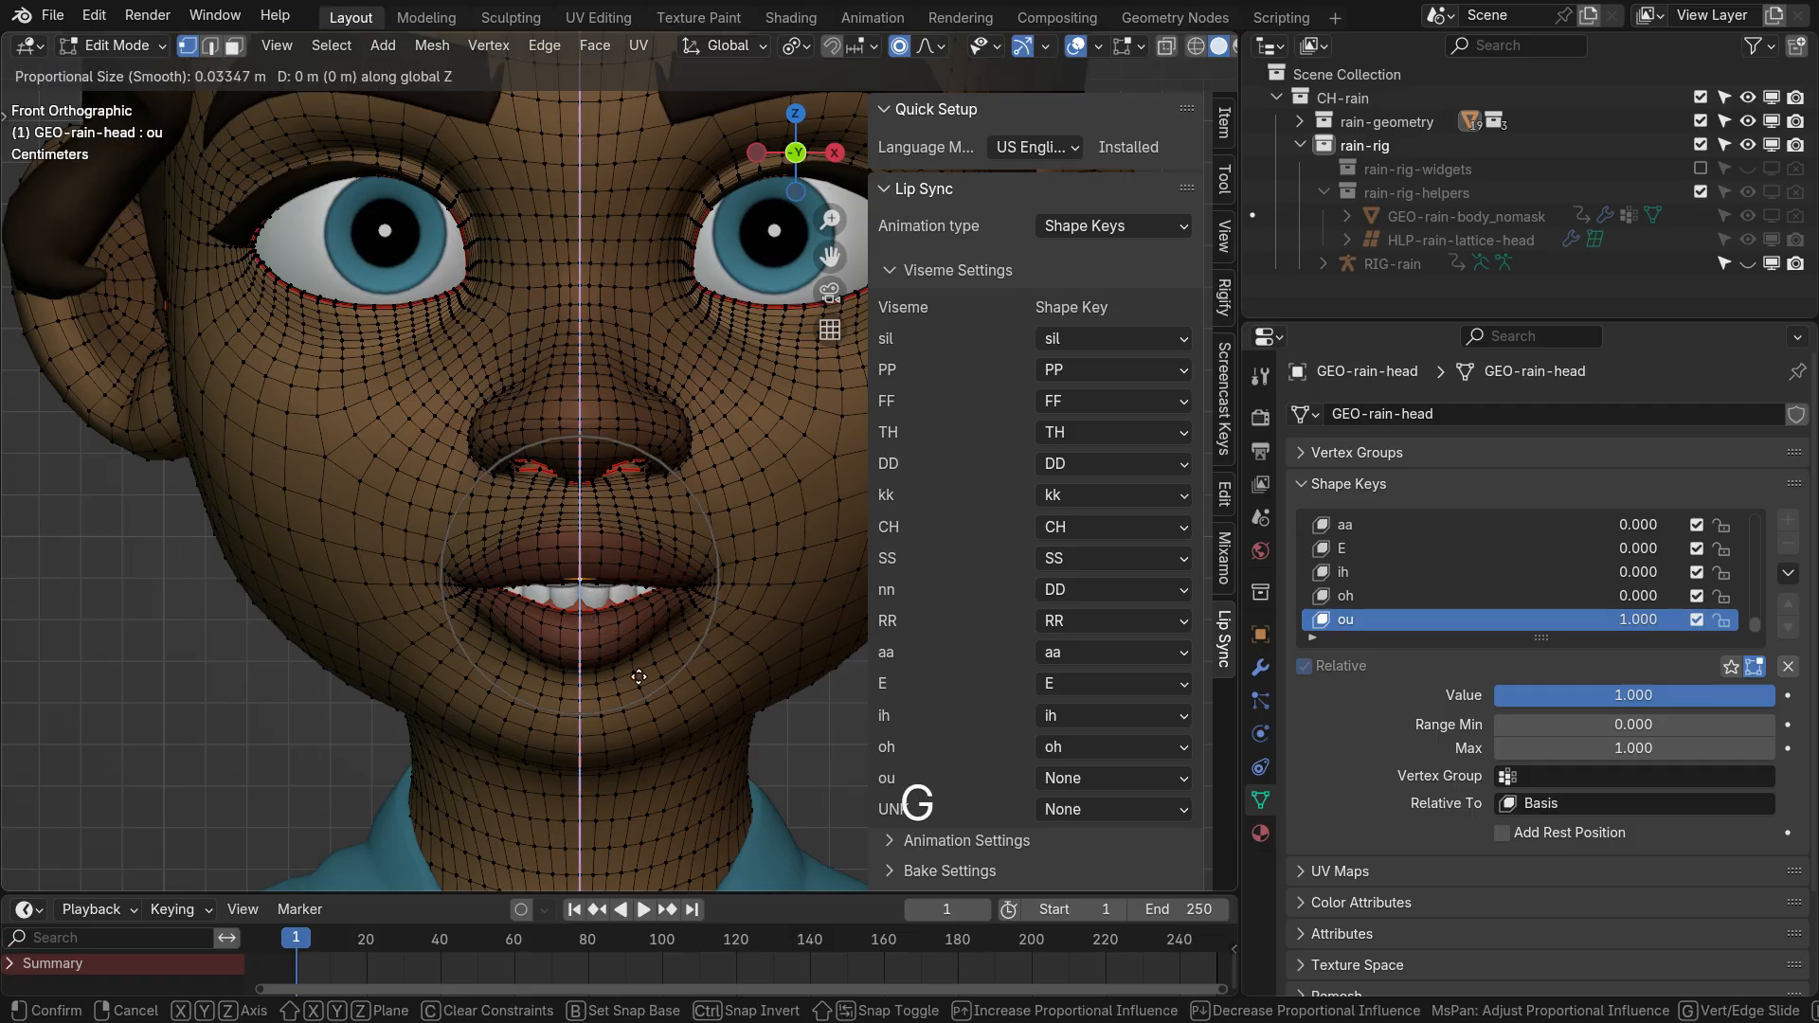
key(z)
click(630, 651)
Adjust the mouth corner for the ou shape by moving its vertex with proportional editing
click(678, 592)
key(g)
click(705, 696)
Return to Object Mode, set the ou shape key's value to 0.000, and assign it to the ou viseme
key(Tab)
drag(1748, 696, 1496, 702)
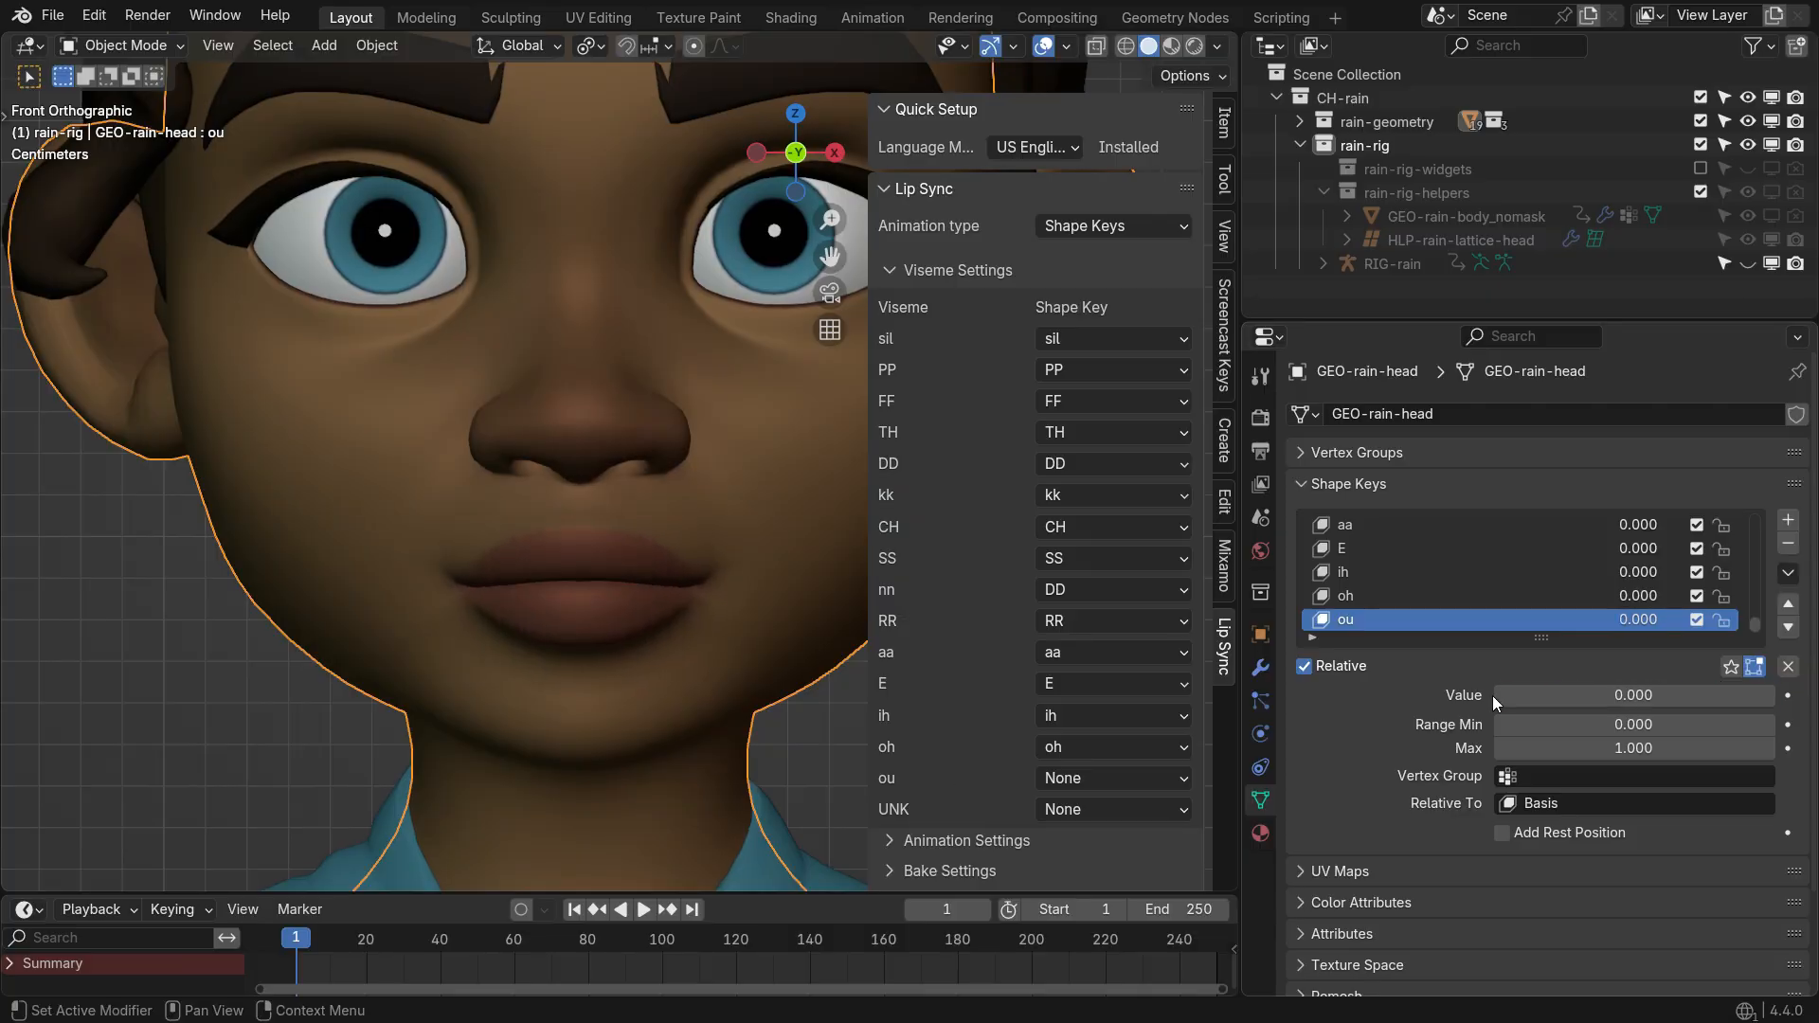
click(1080, 778)
click(1305, 721)
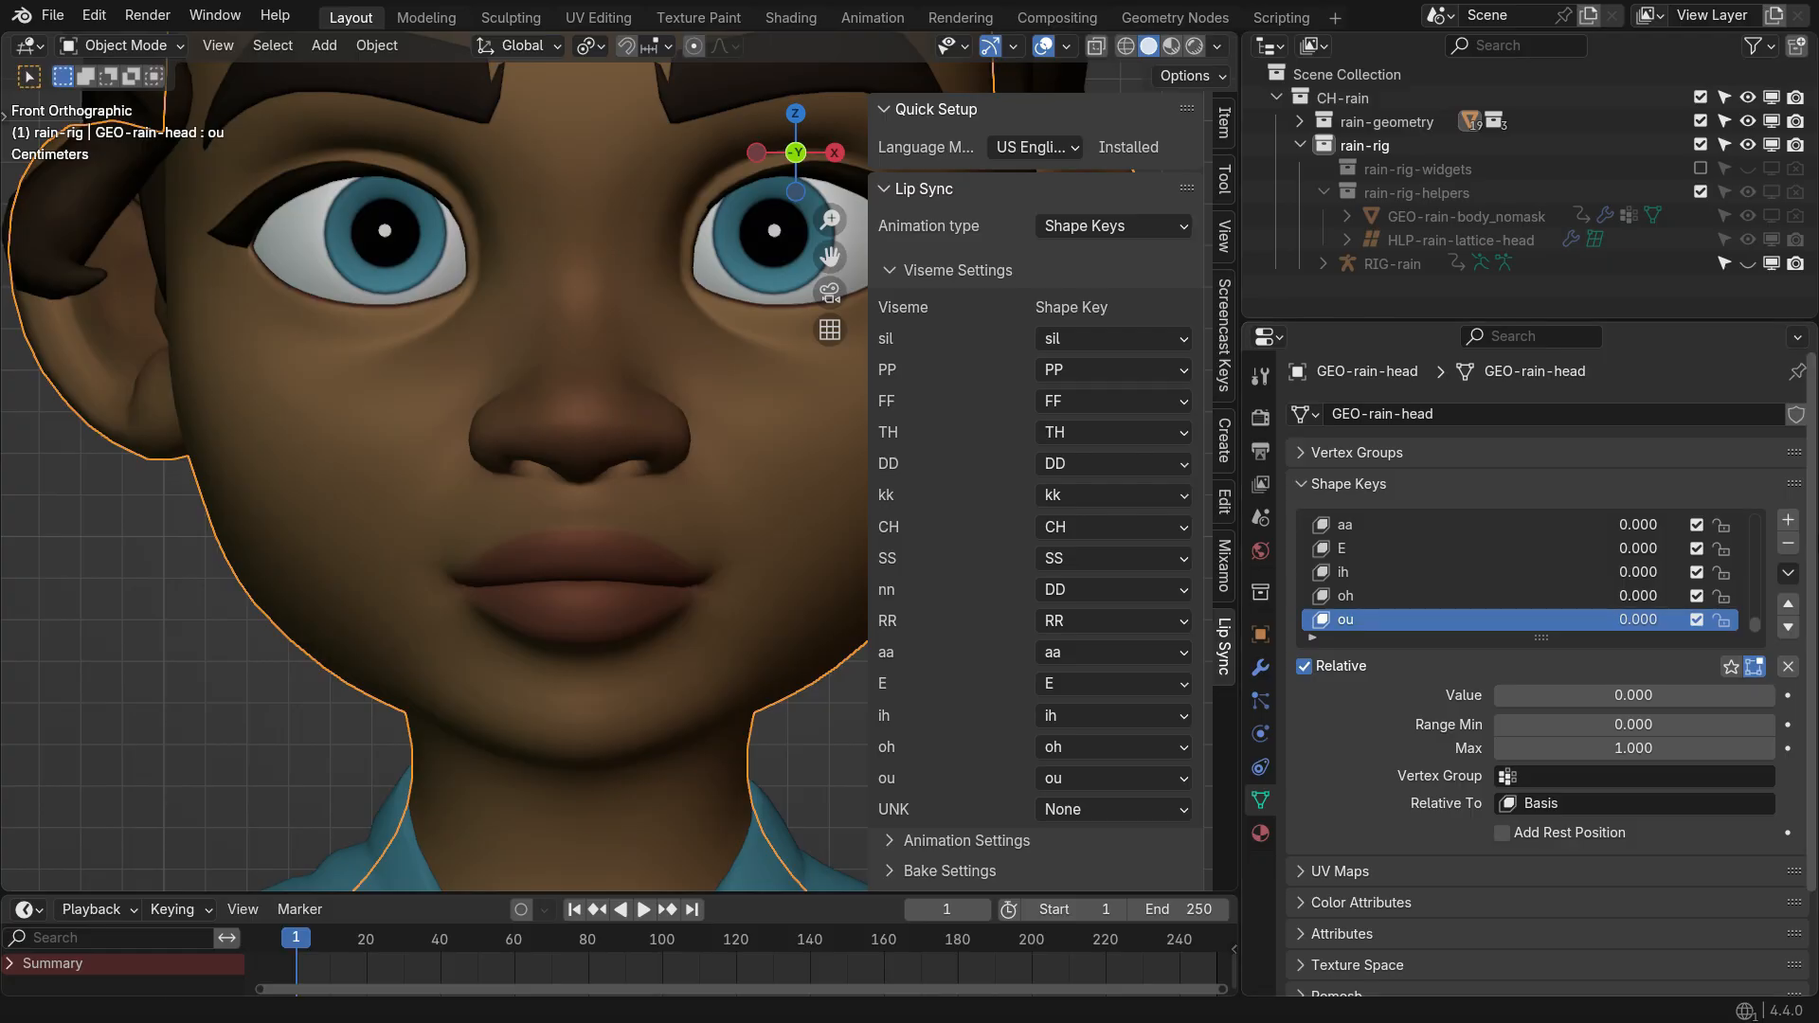
Add a shape key named "UNK", set its value to 1.000, and enter Edit Mode
click(1787, 519)
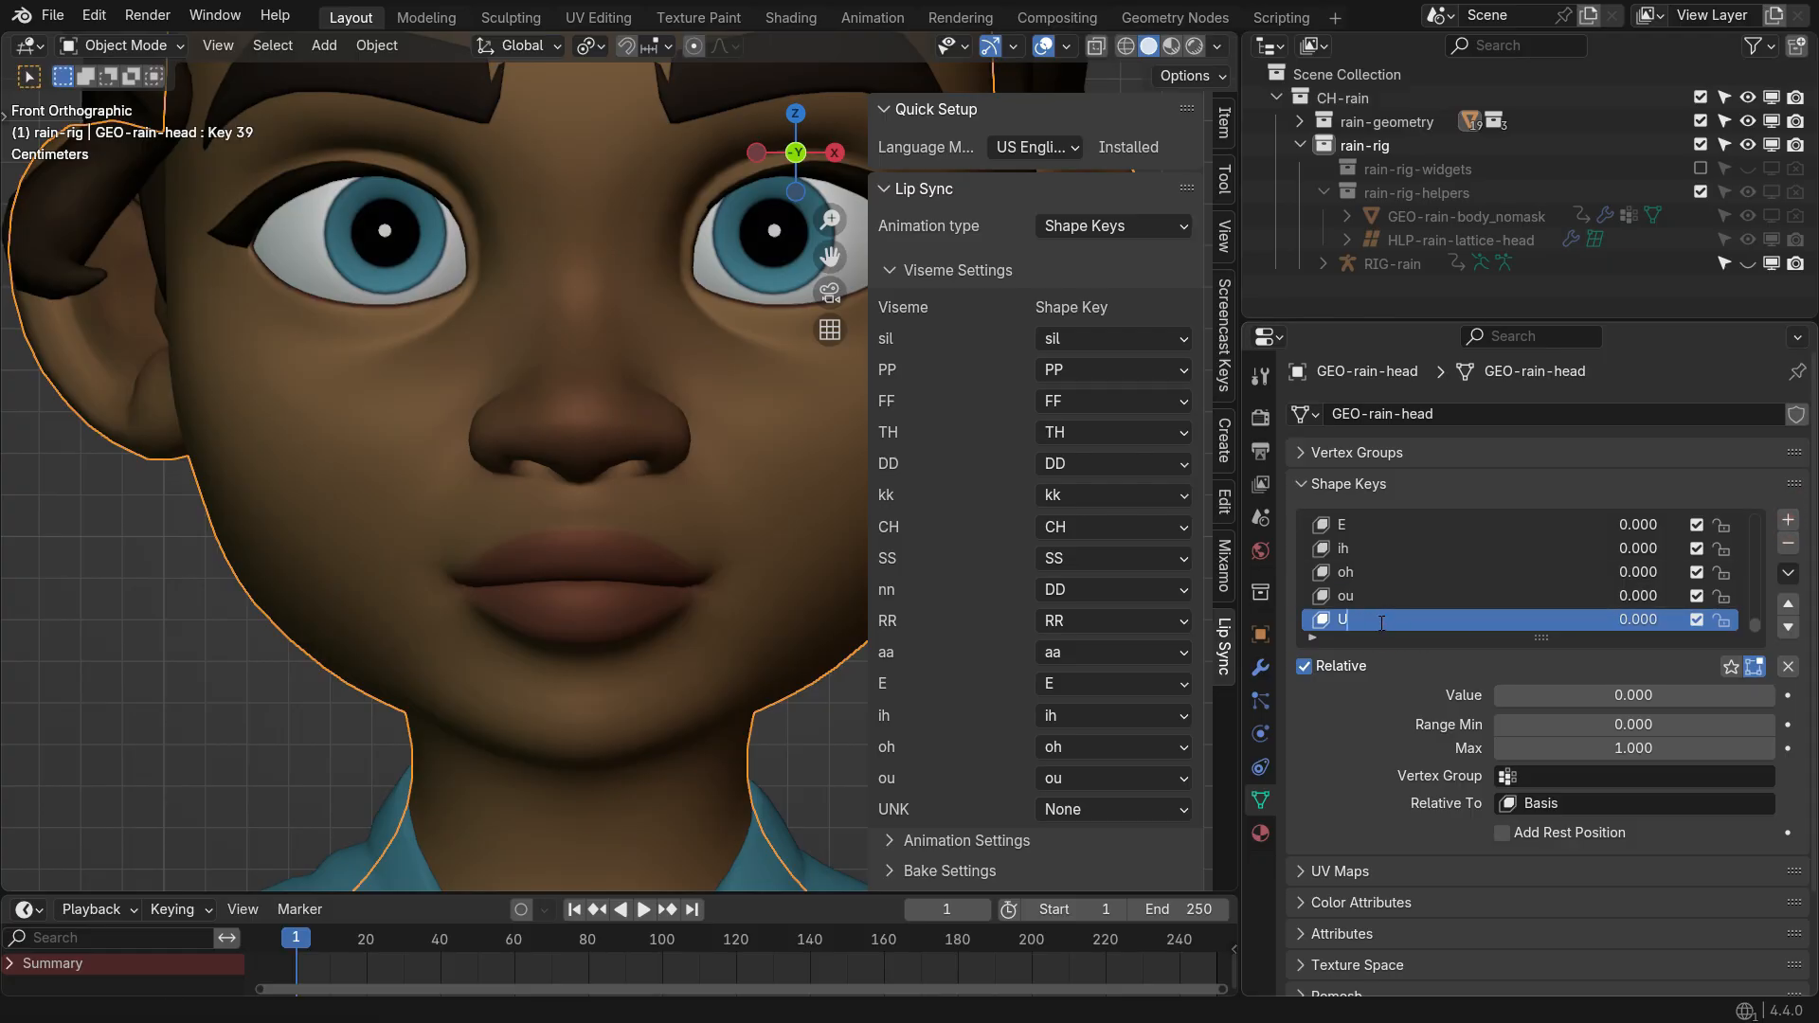
click(1382, 623)
text(UNK)
key(Return)
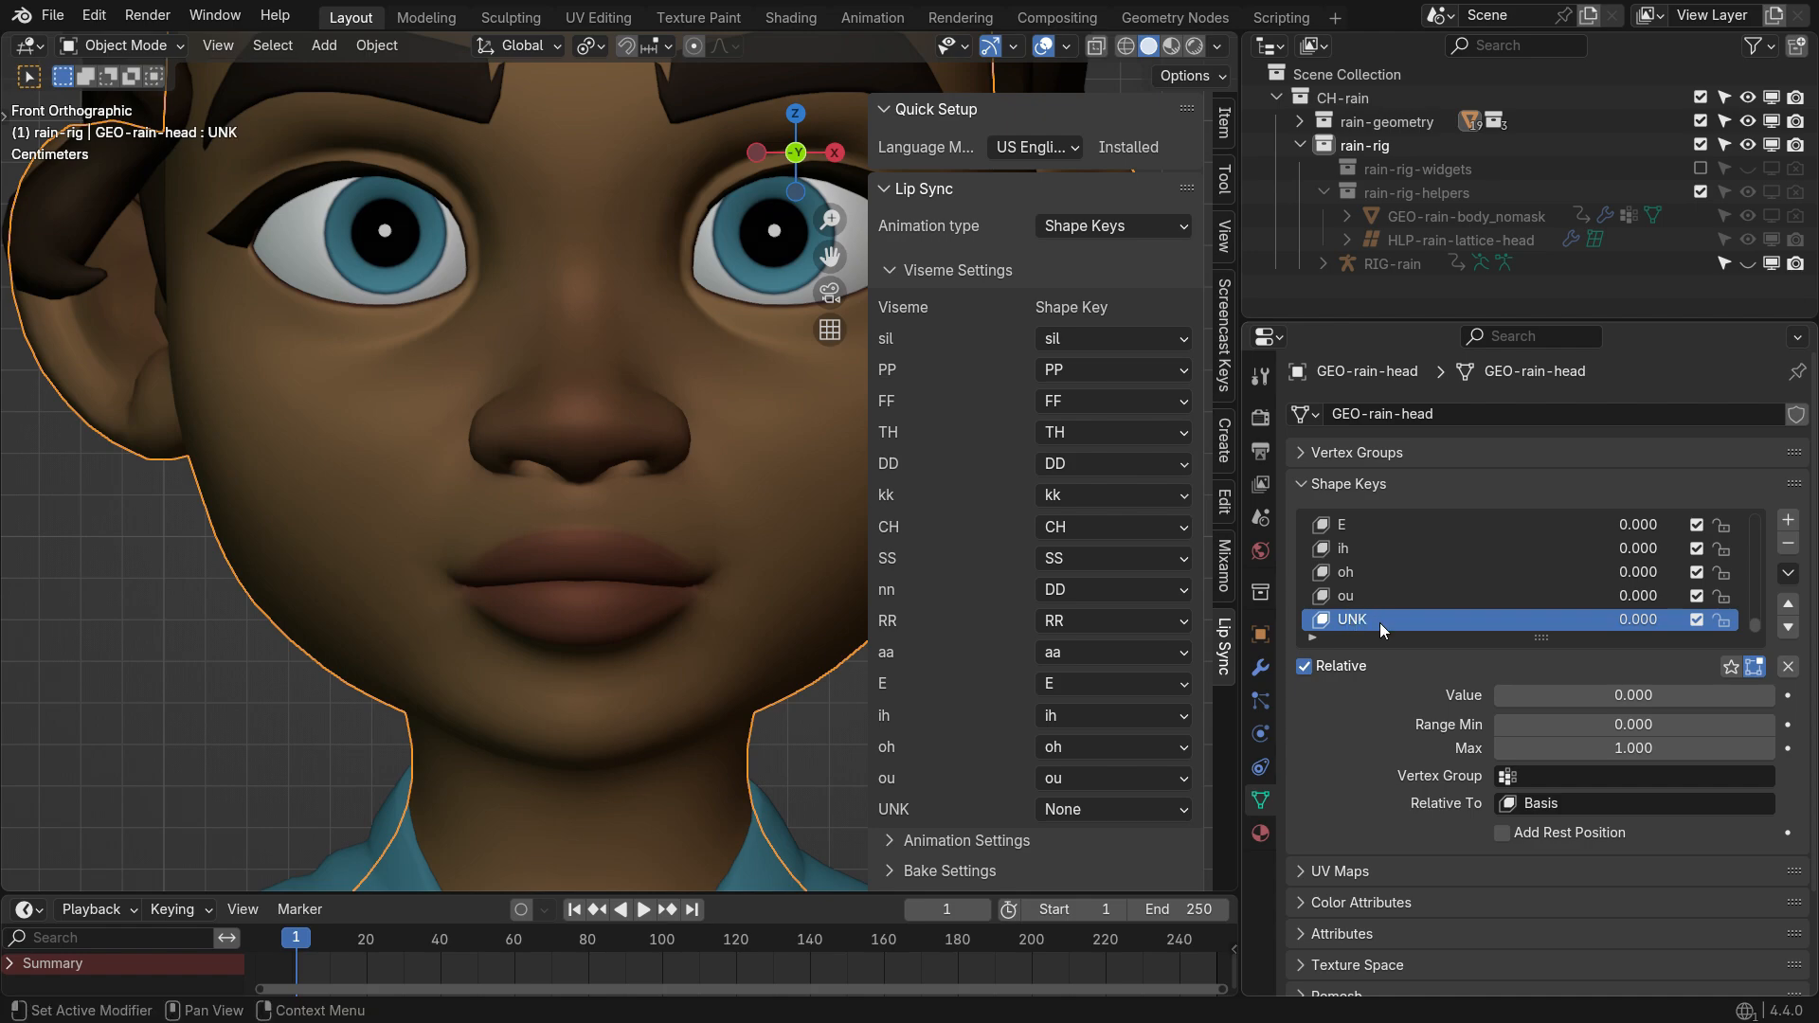
drag(1561, 695, 1775, 695)
key(Tab)
Move the lower lip's centre vertex slightly down along Z for the UNK shape, with the proportional size at about 0.033 m
scroll(608, 589, up, 2)
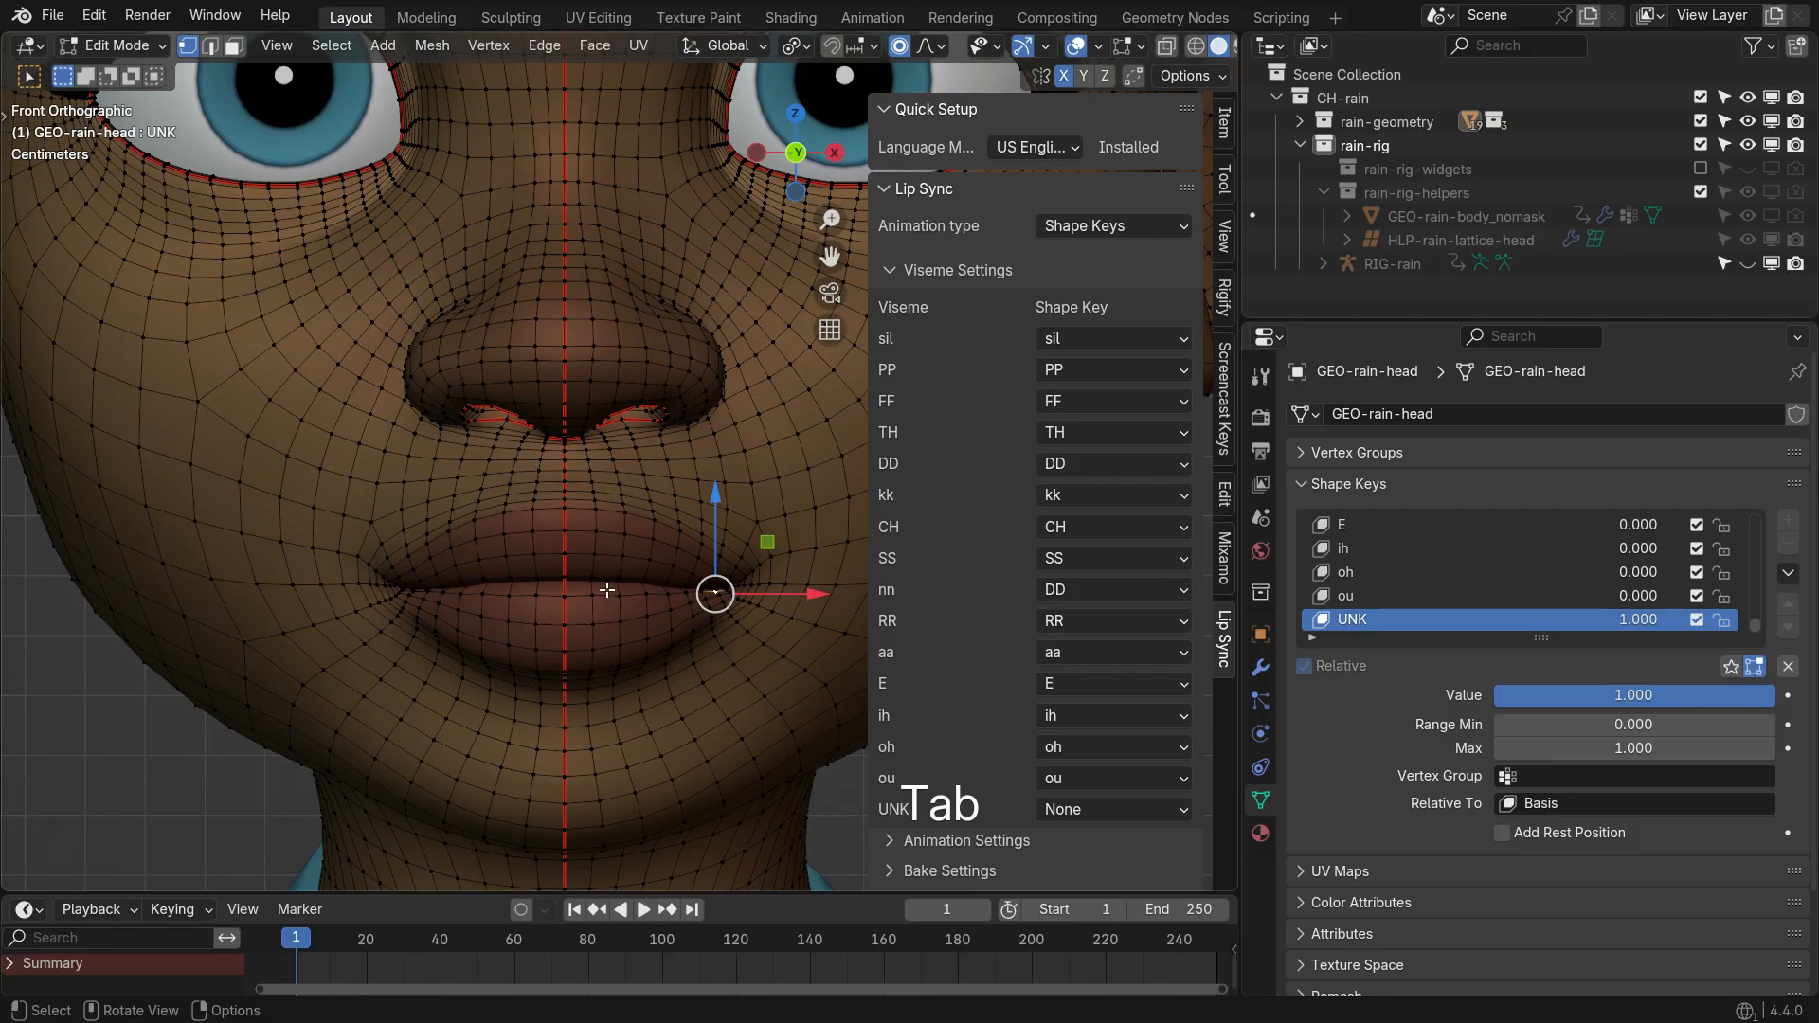
click(568, 597)
key(g)
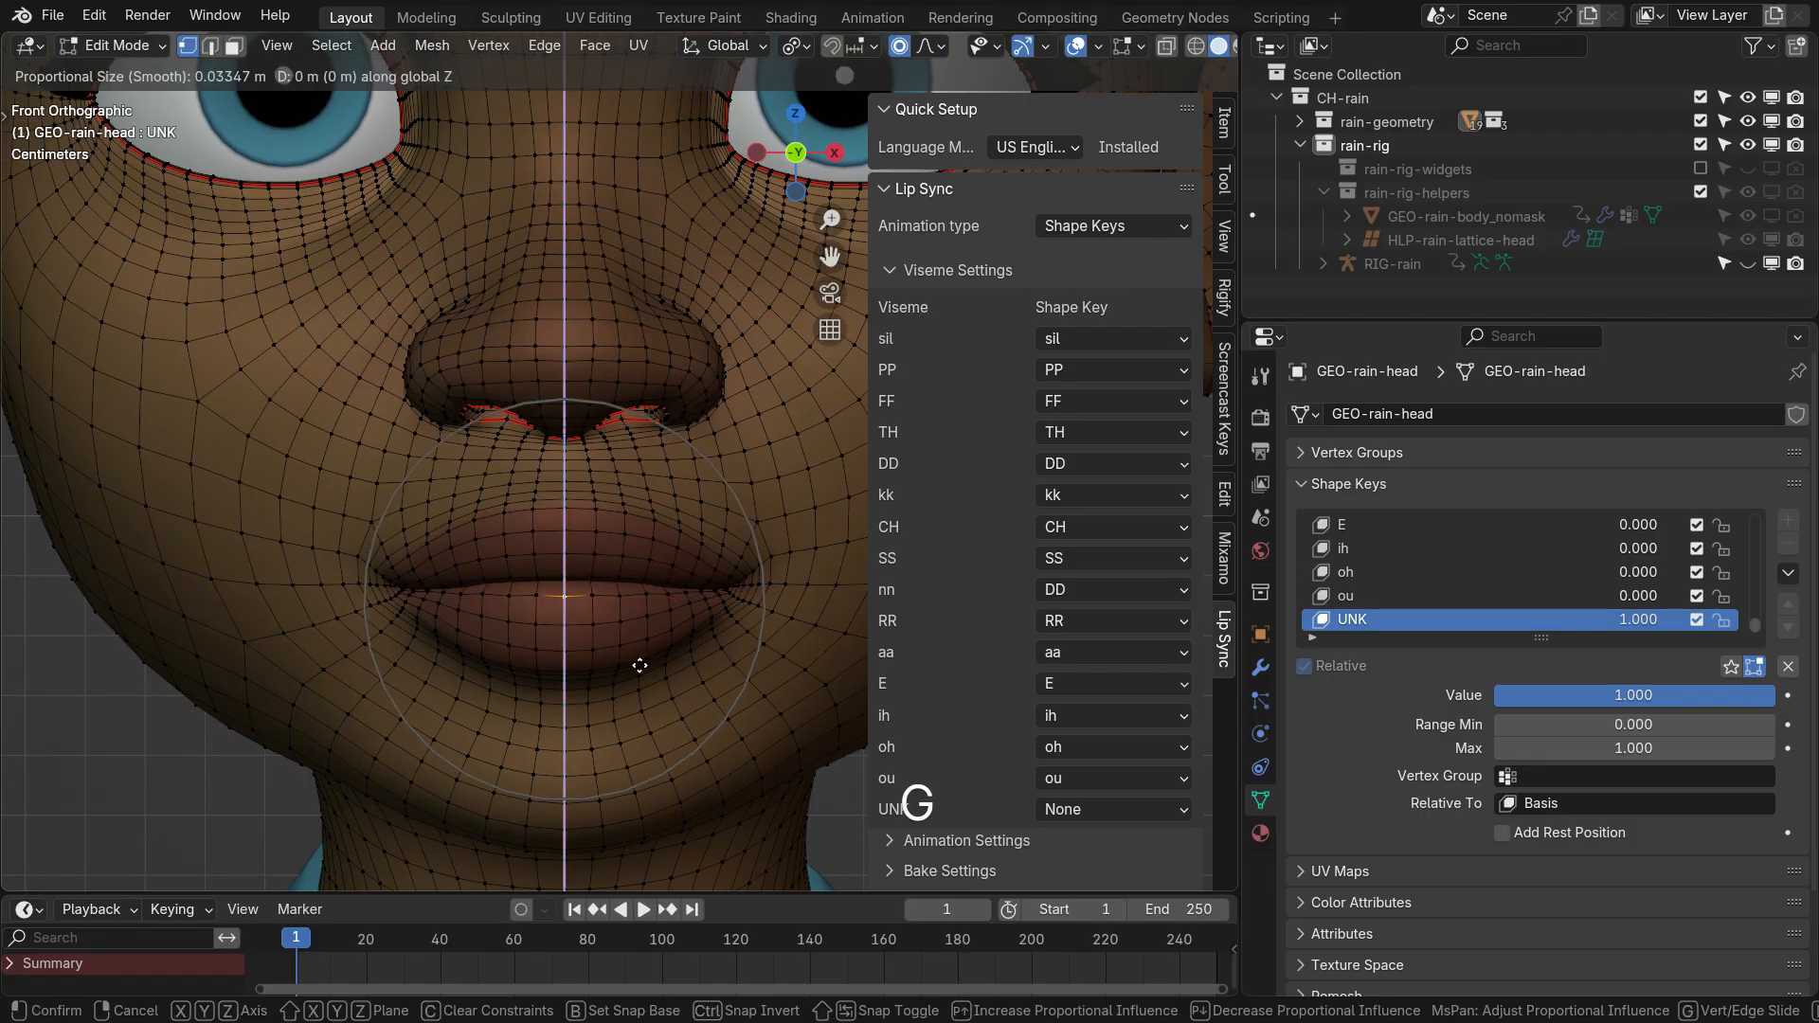
click(644, 675)
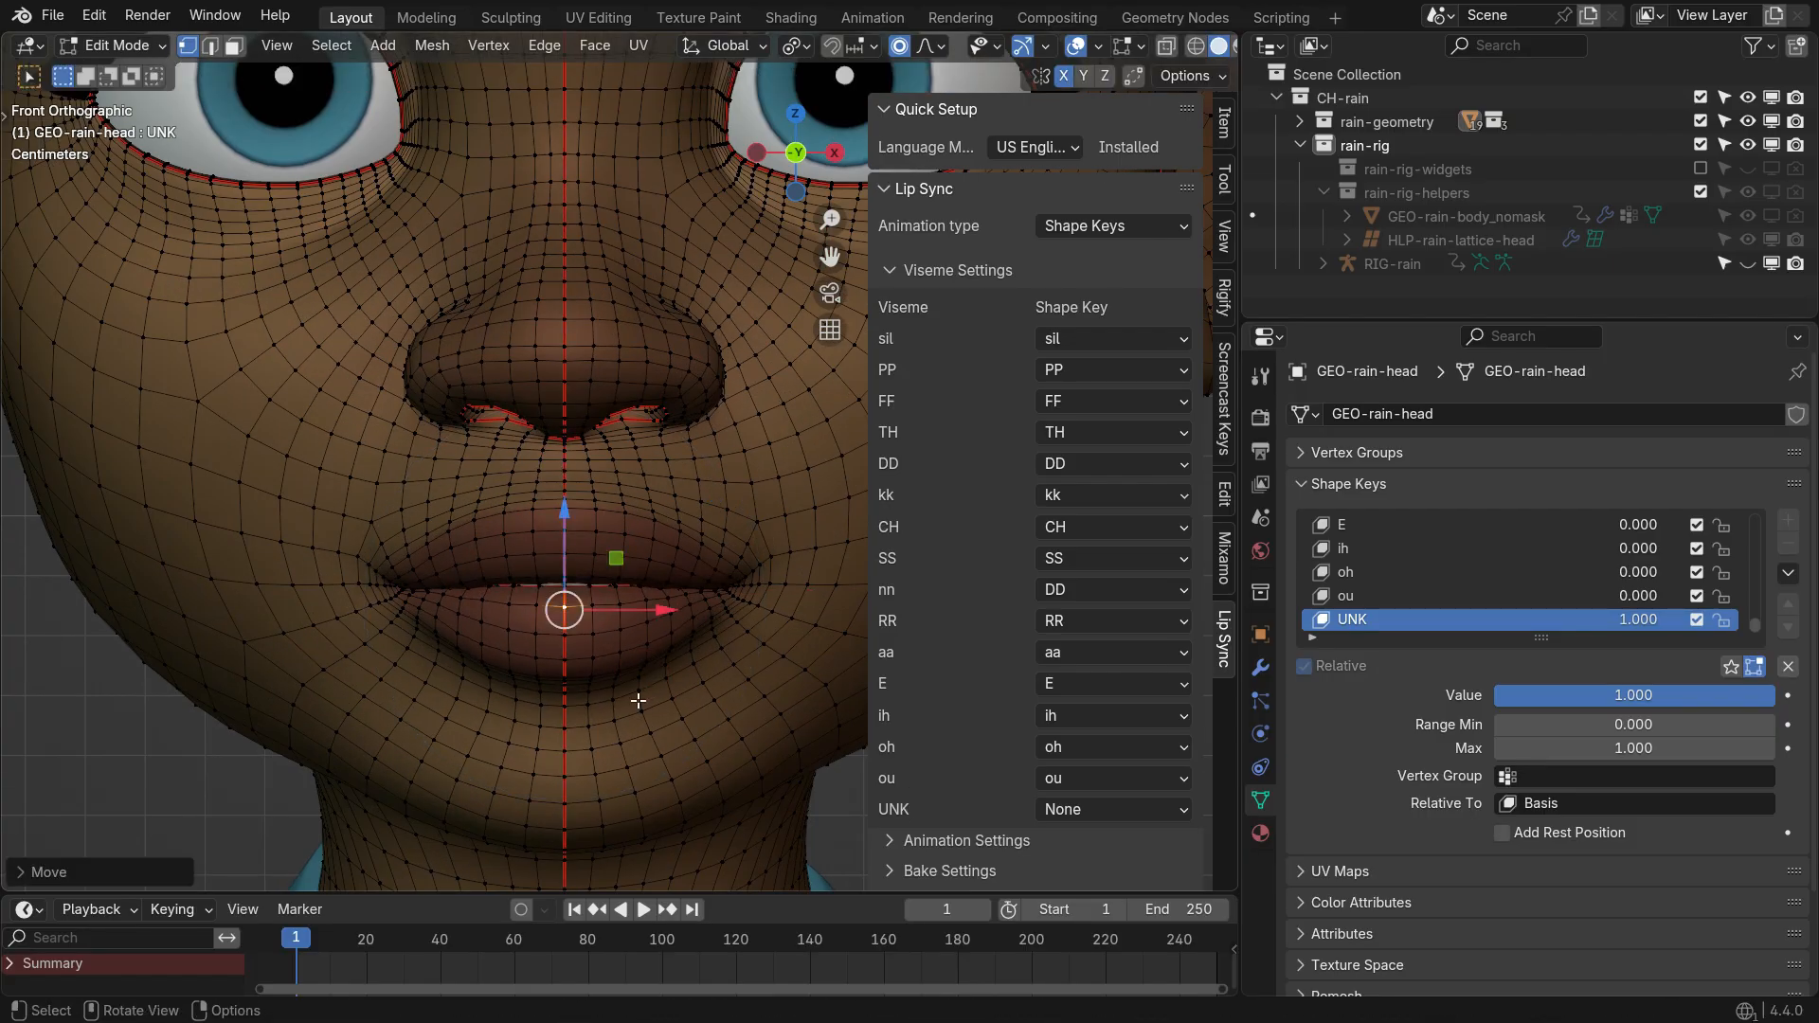
Return to Object Mode, set the UNK shape key's value to 0.000, and assign it to the UNK viseme
key(Tab)
drag(1713, 695, 1563, 695)
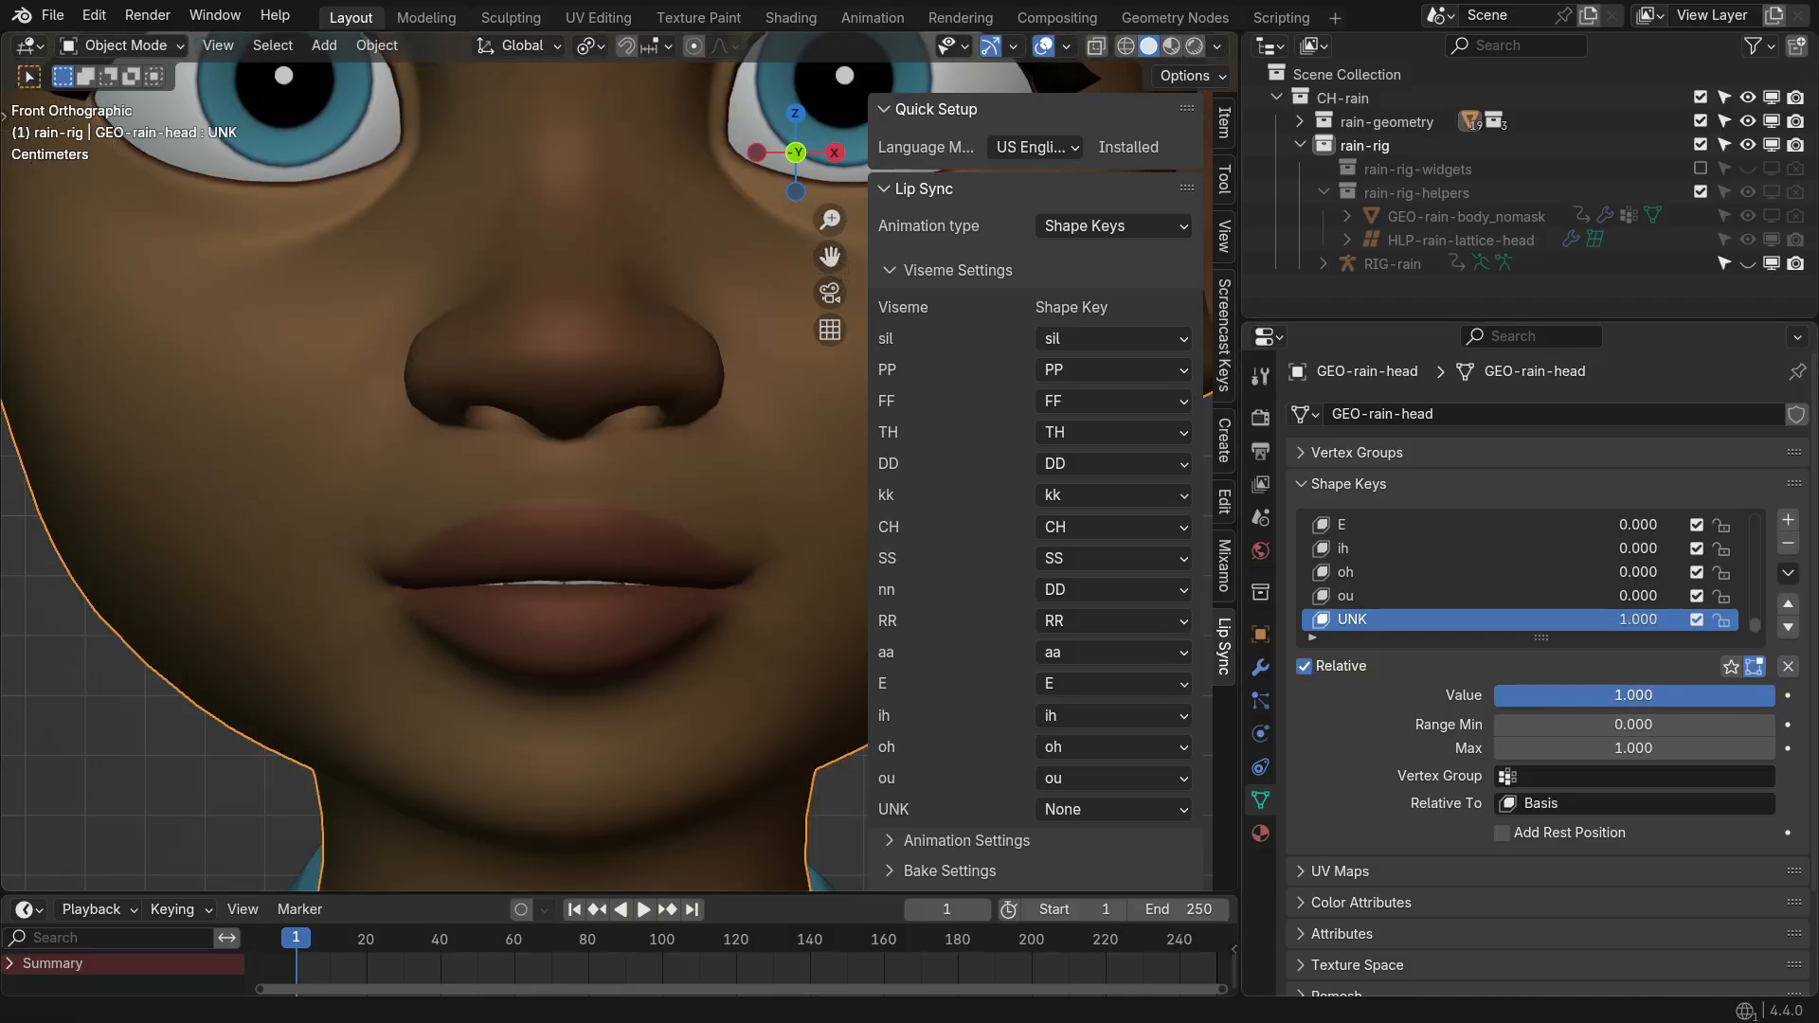
drag(1494, 695, 1492, 696)
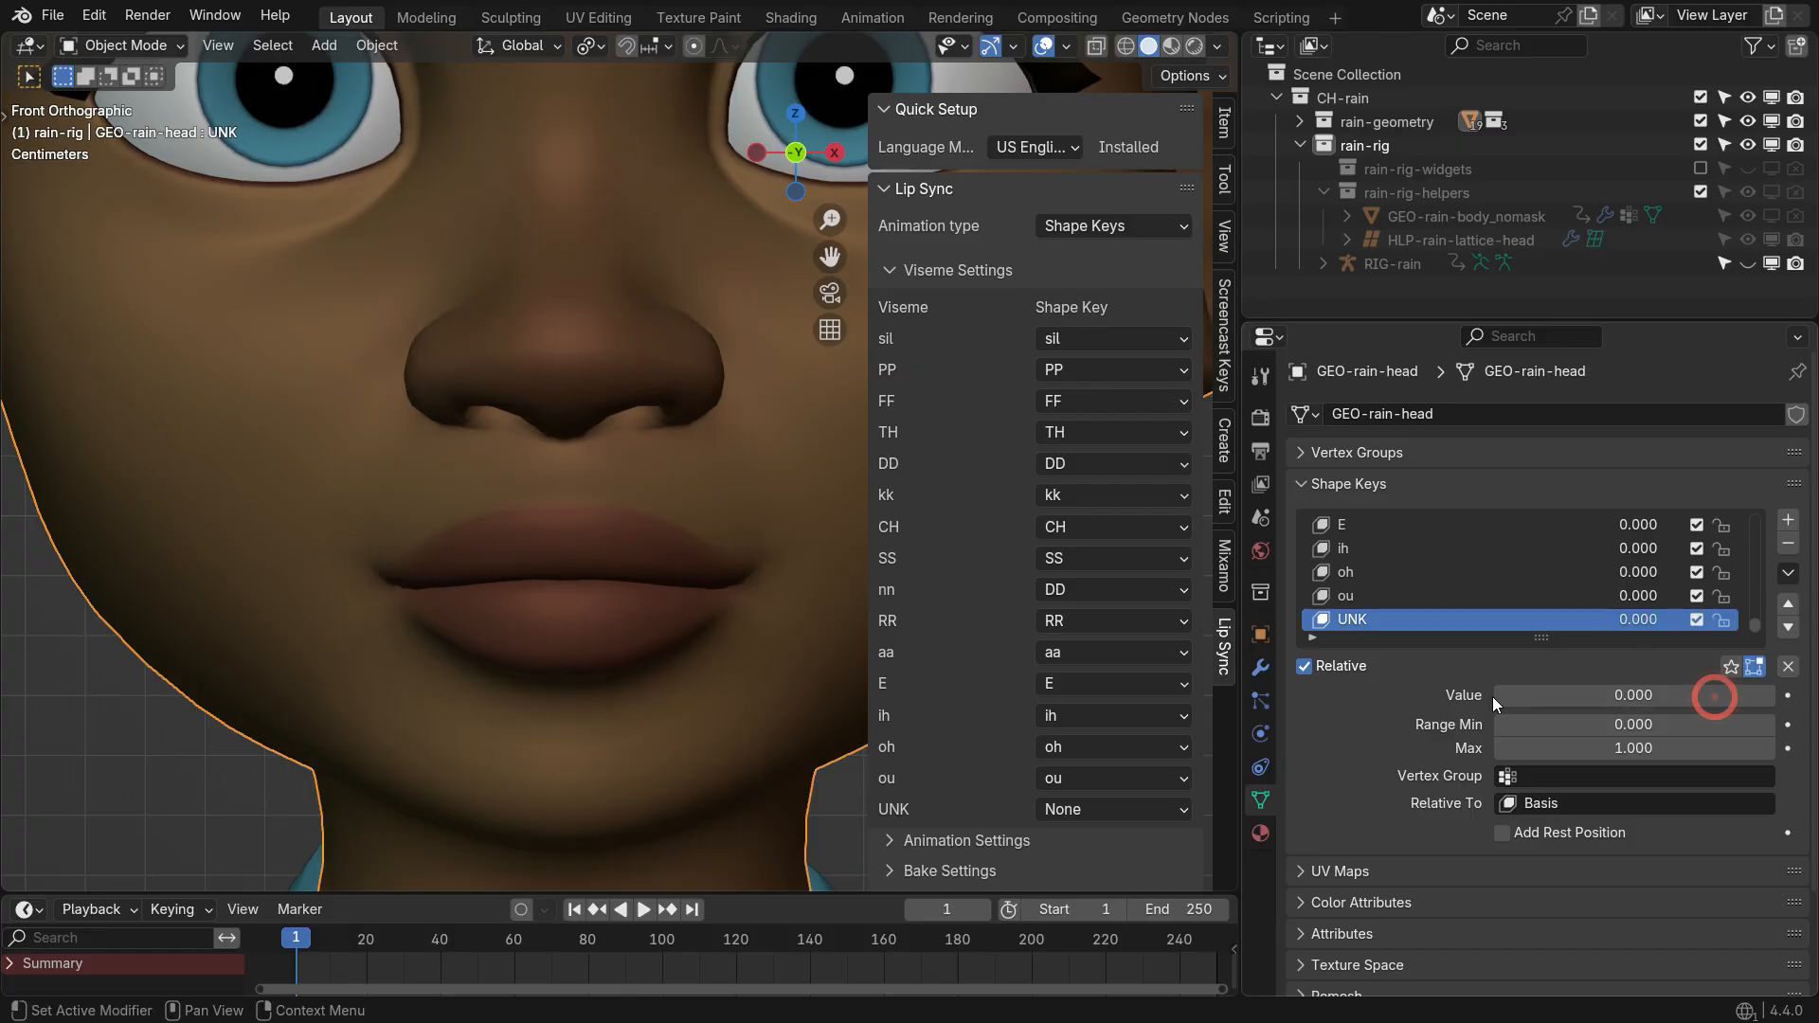
click(1171, 803)
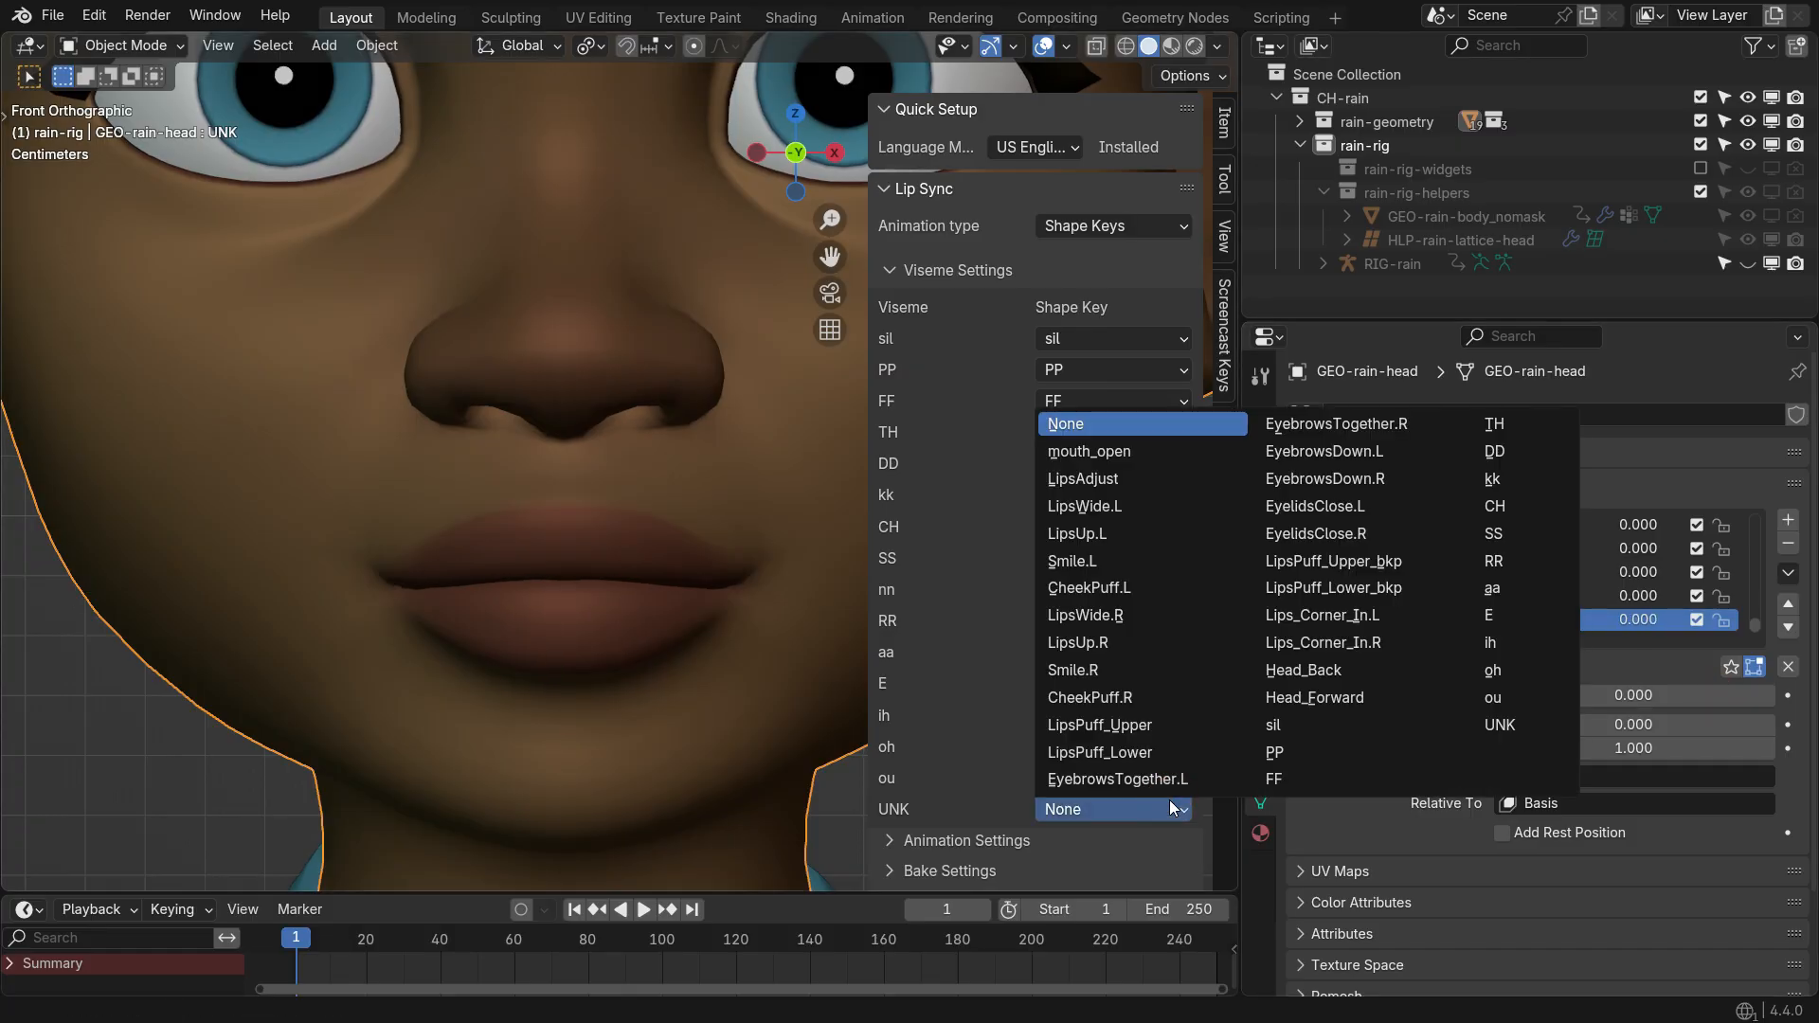
click(1501, 725)
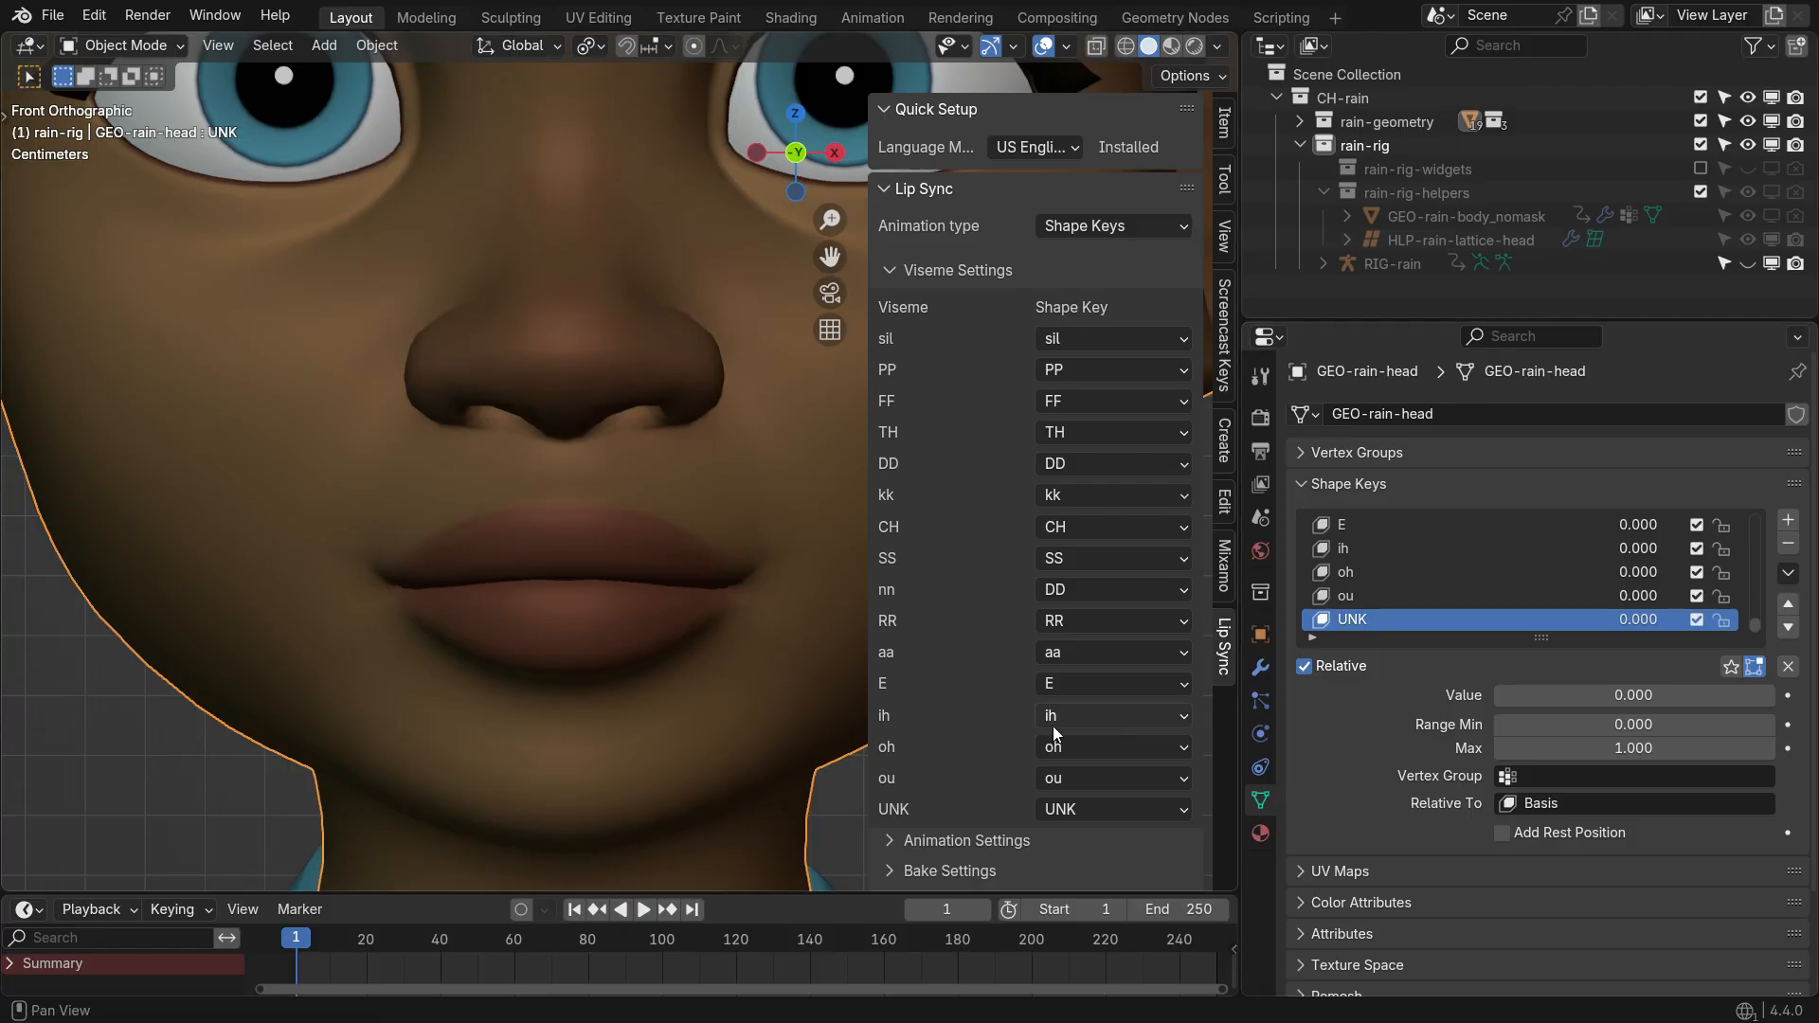
Frame the whole head, enlarge the timeline area, and change that area into the Video Sequencer
scroll(616, 578, down, 6)
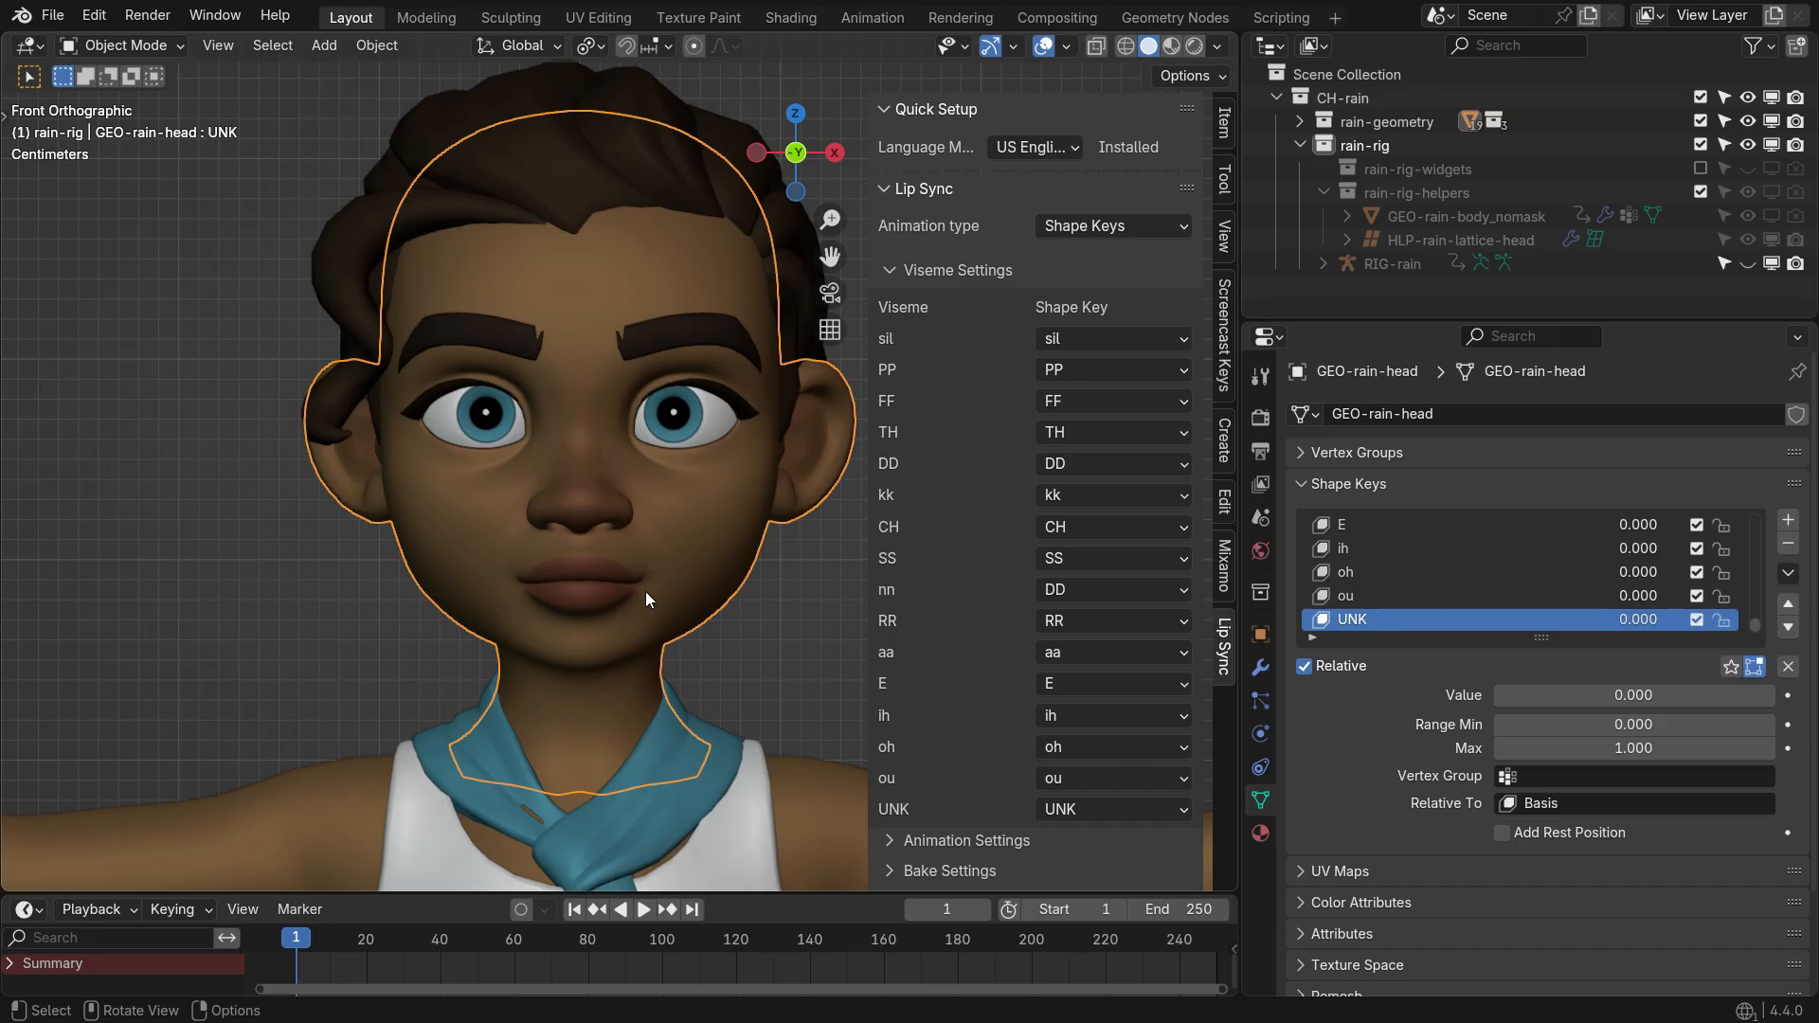
drag(761, 888, 761, 717)
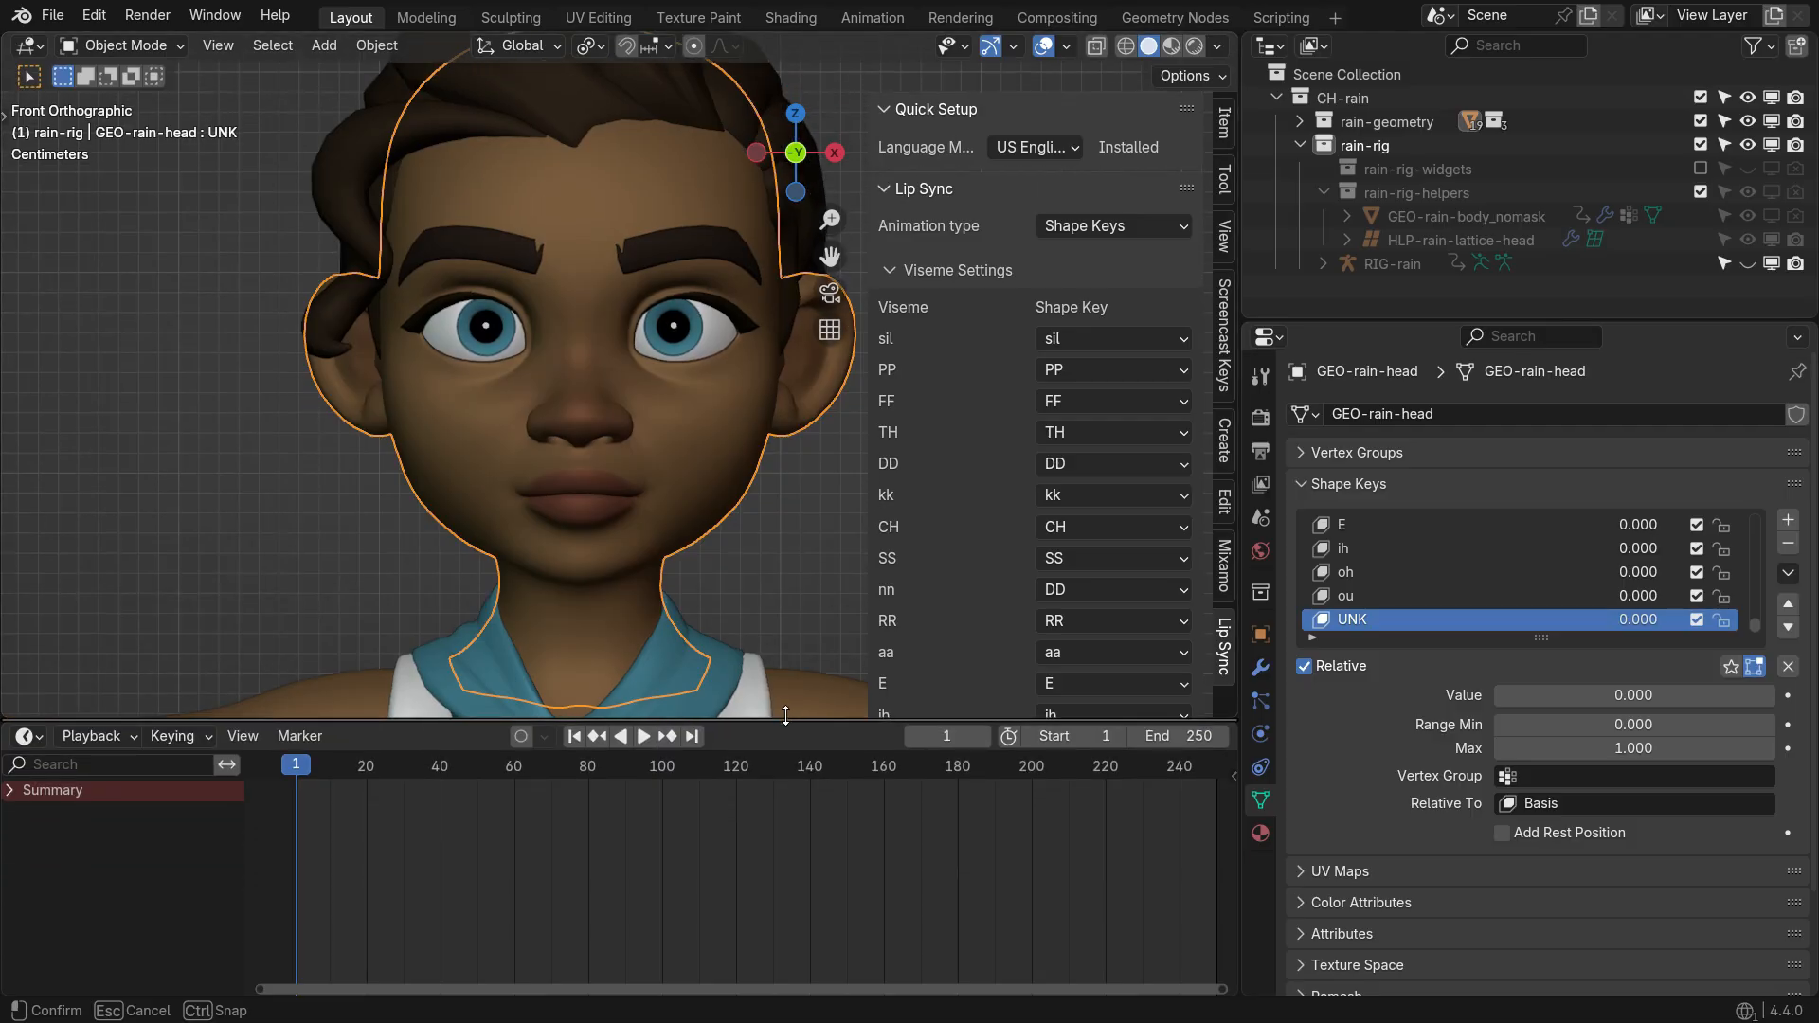
click(28, 737)
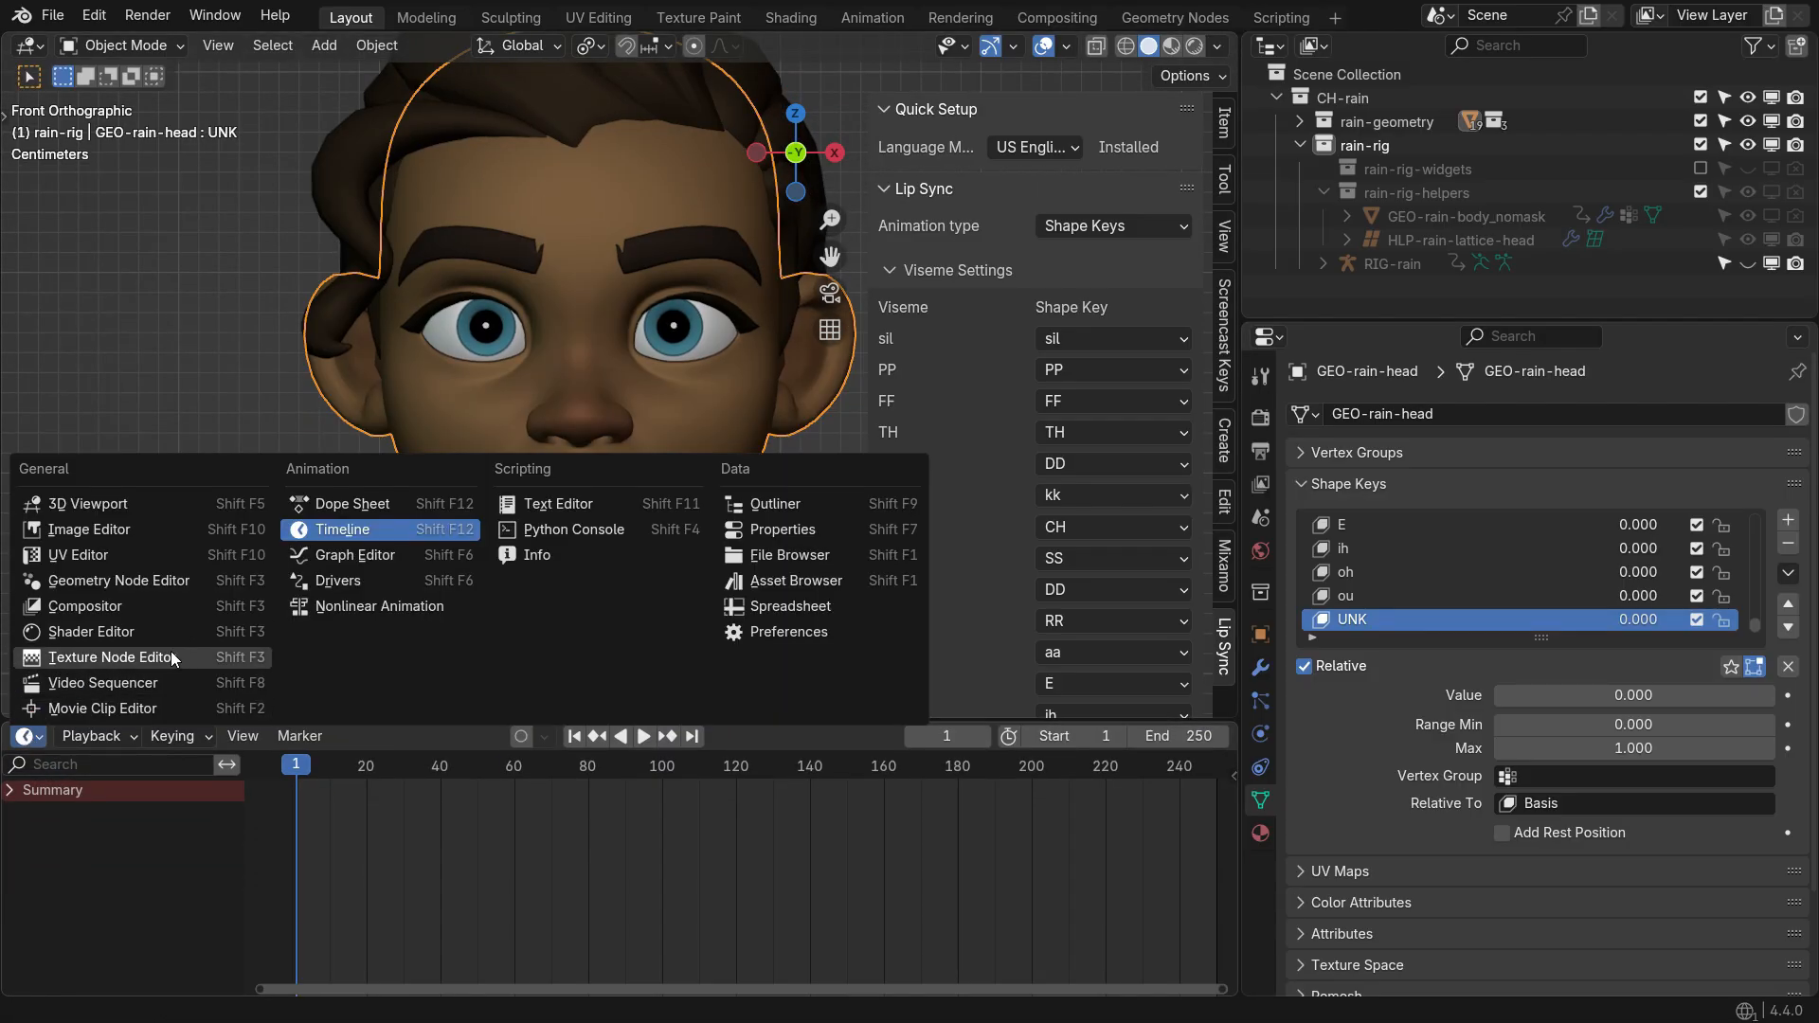
click(189, 681)
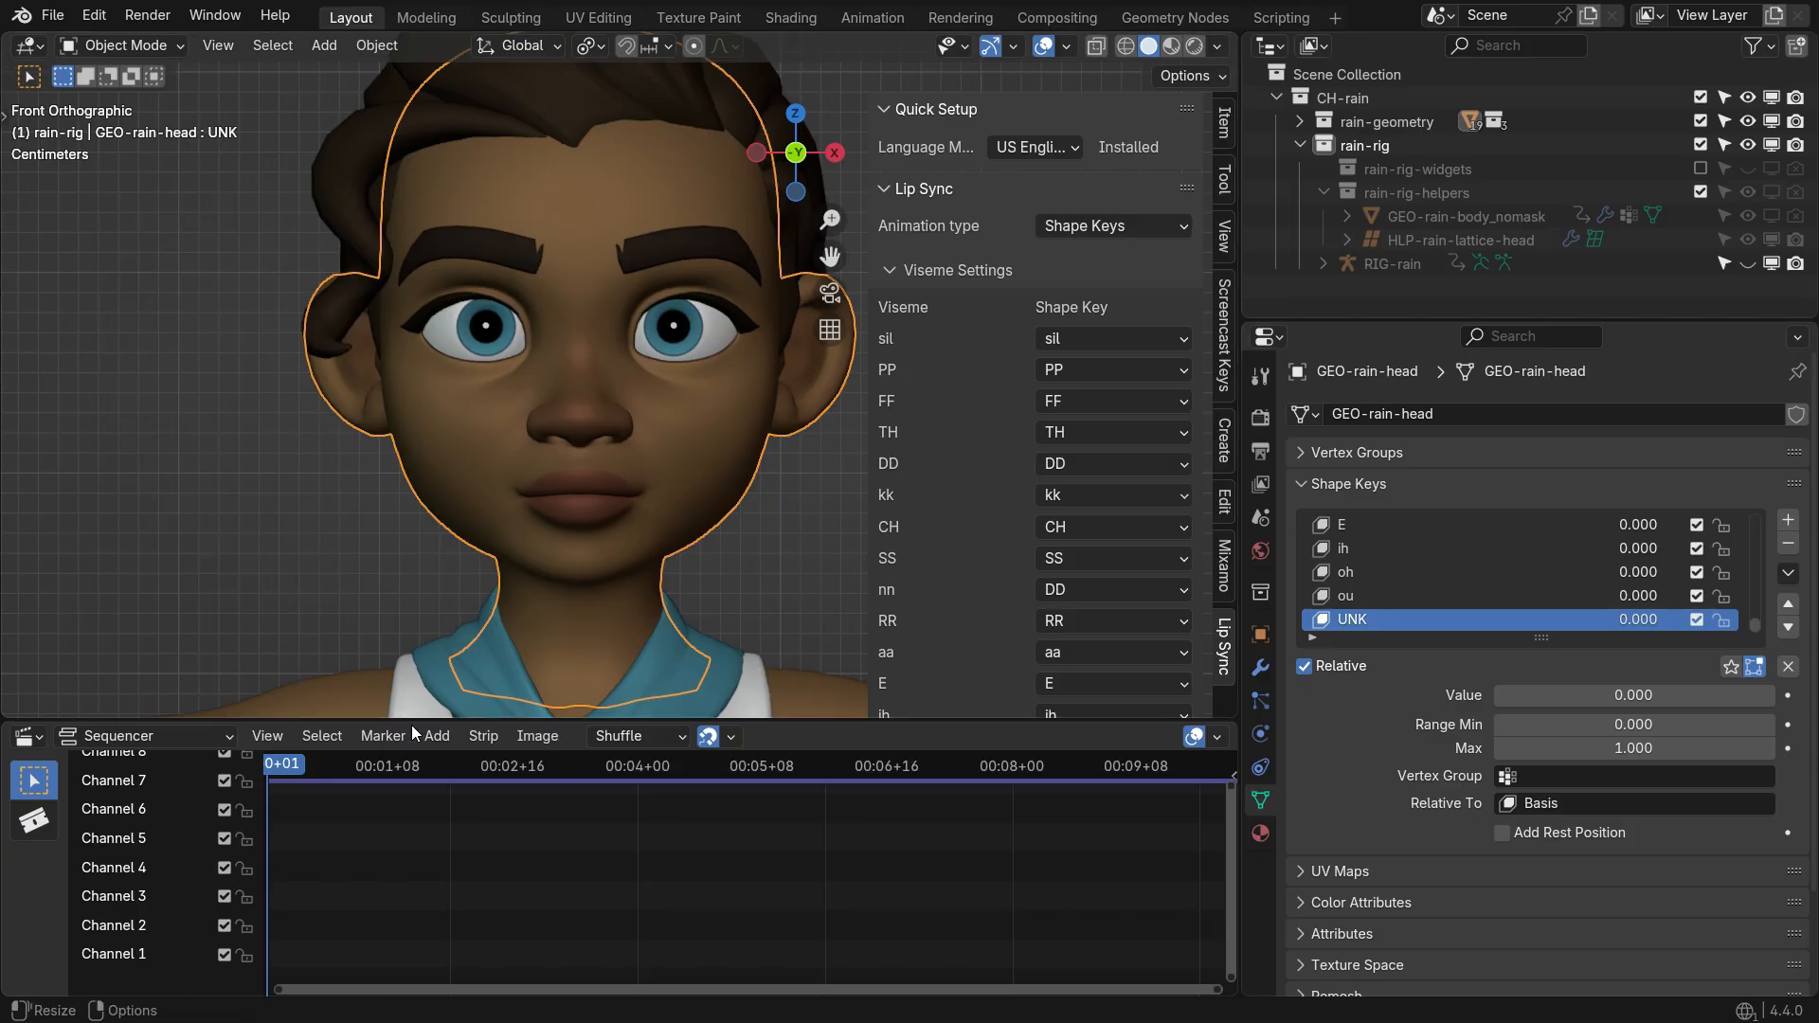
Add lipsync.mp3 from the Downloads folder as a sound strip on Channel 1 at frame 1 and play it back
click(438, 736)
click(545, 523)
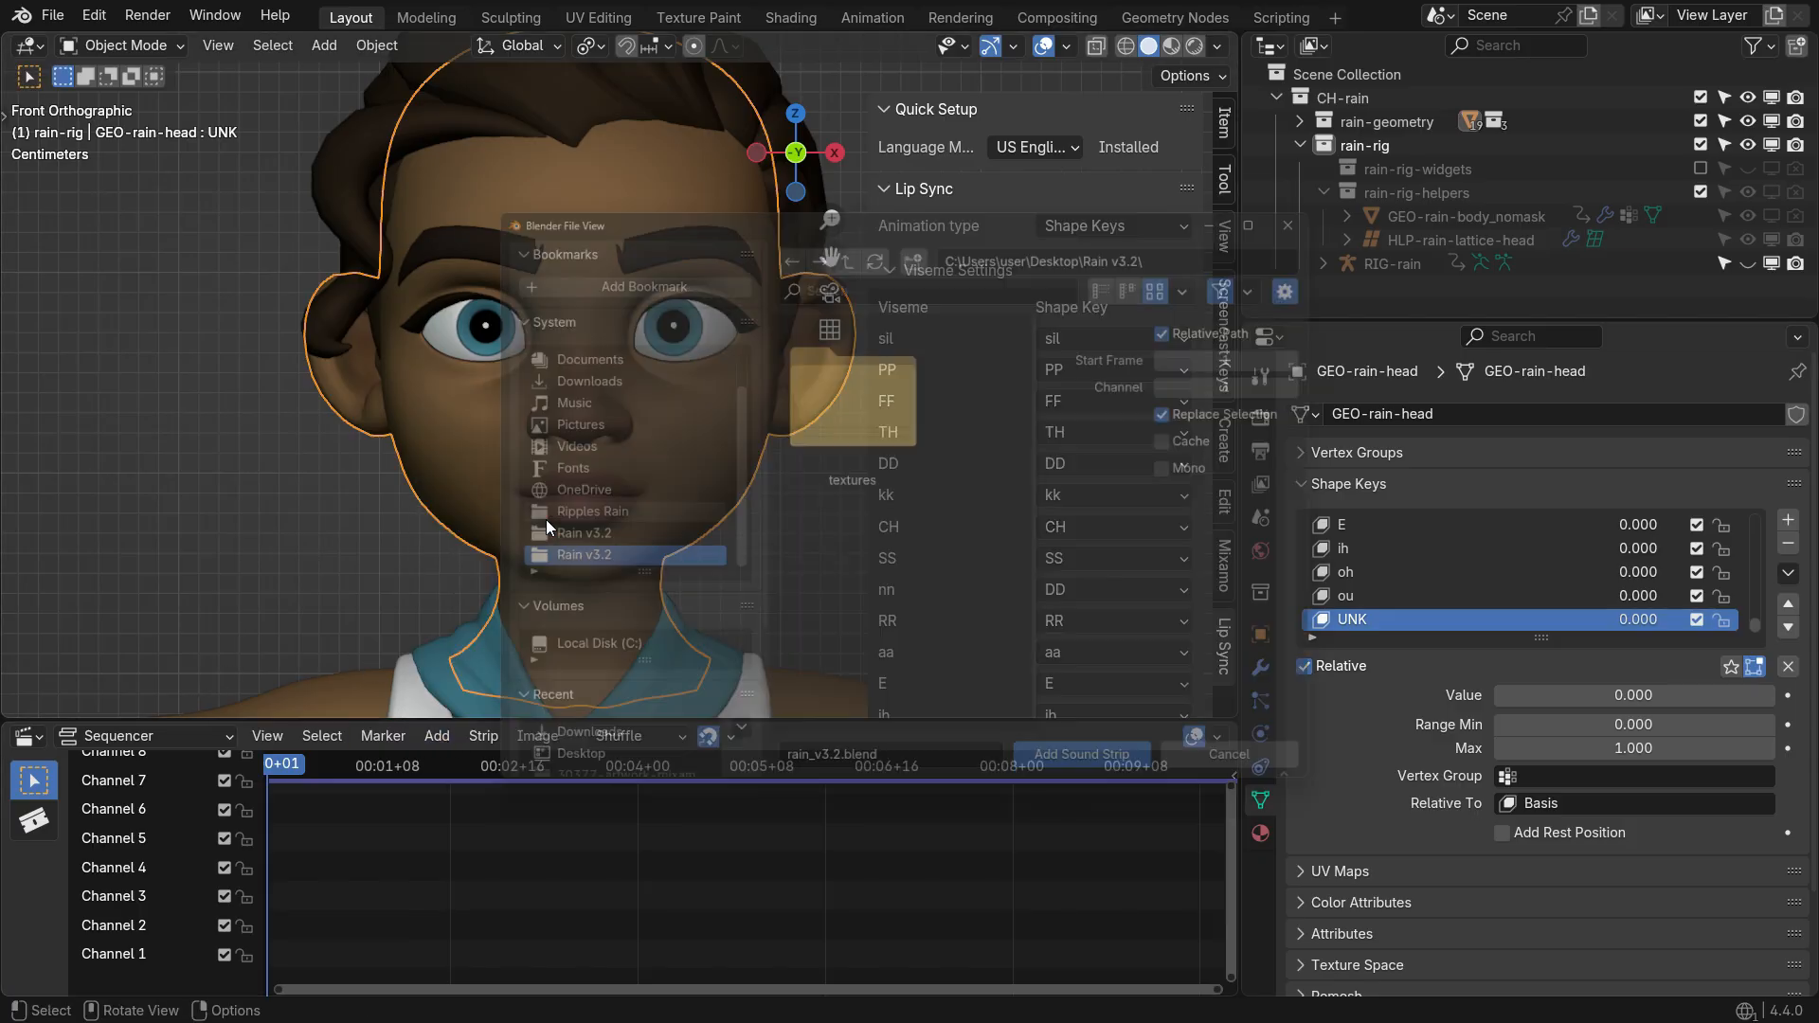
click(593, 374)
scroll(894, 550, down, 6)
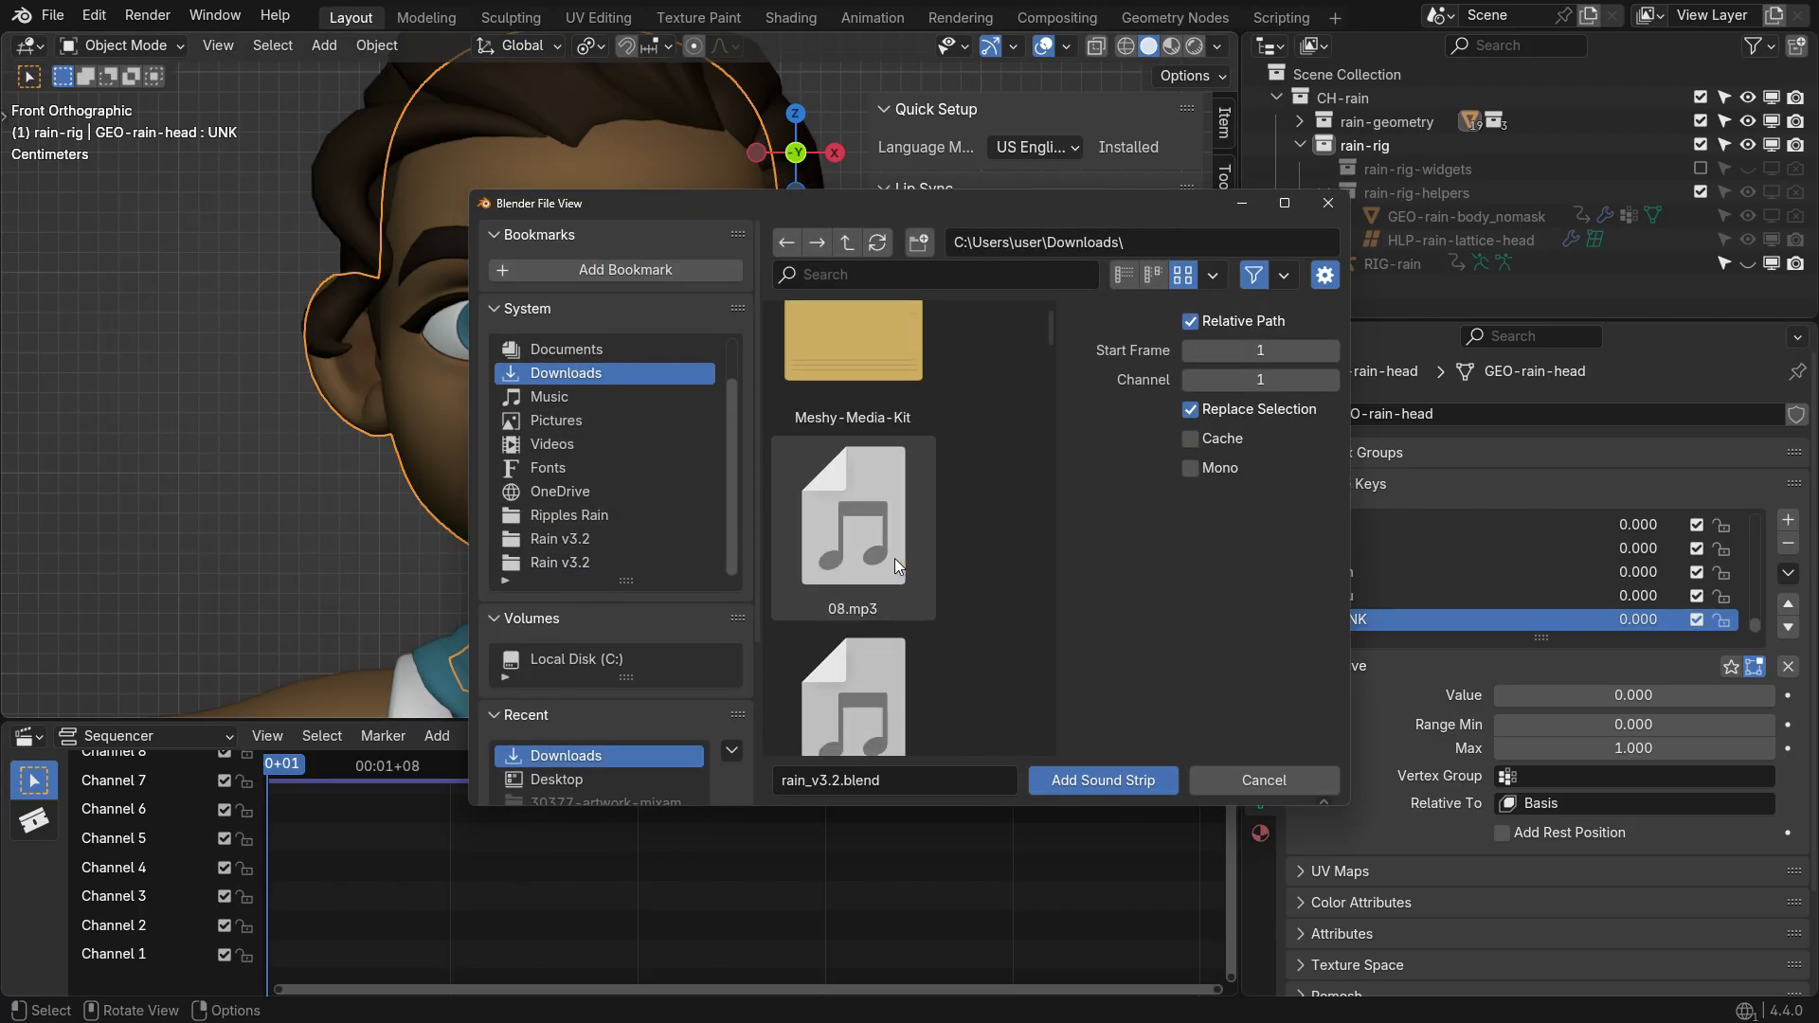
click(865, 517)
click(1059, 780)
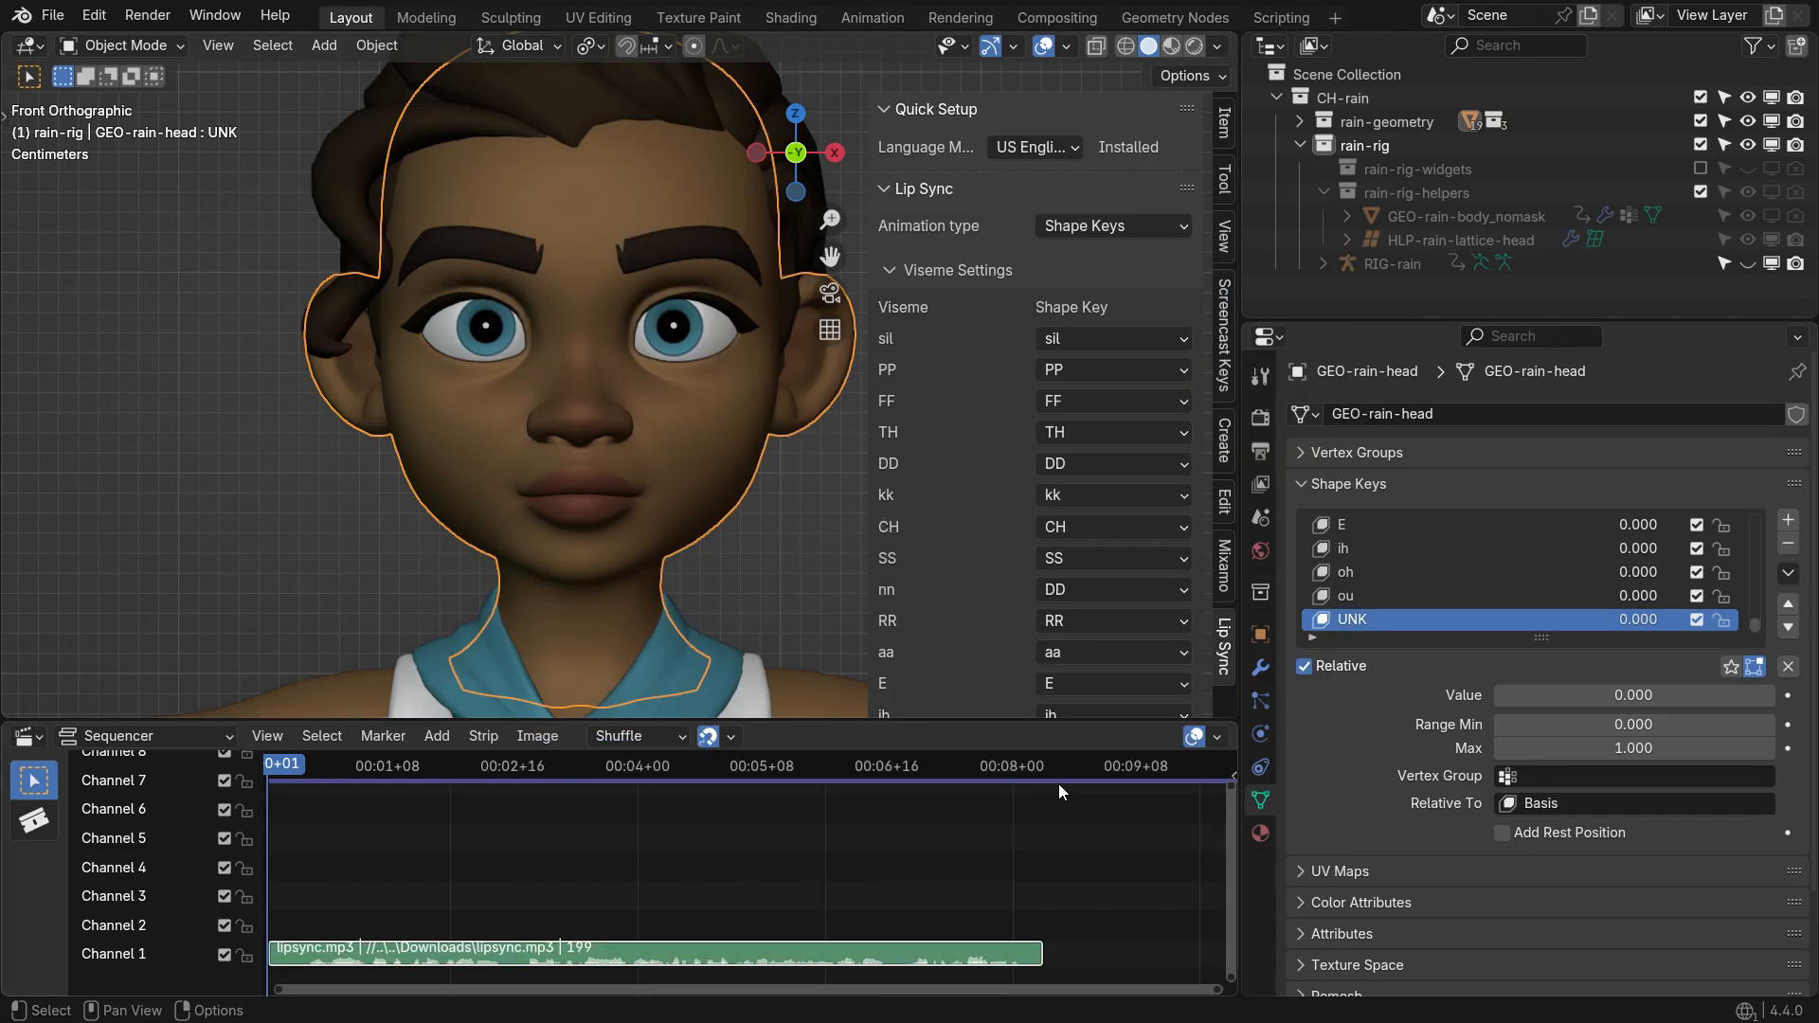
key(space)
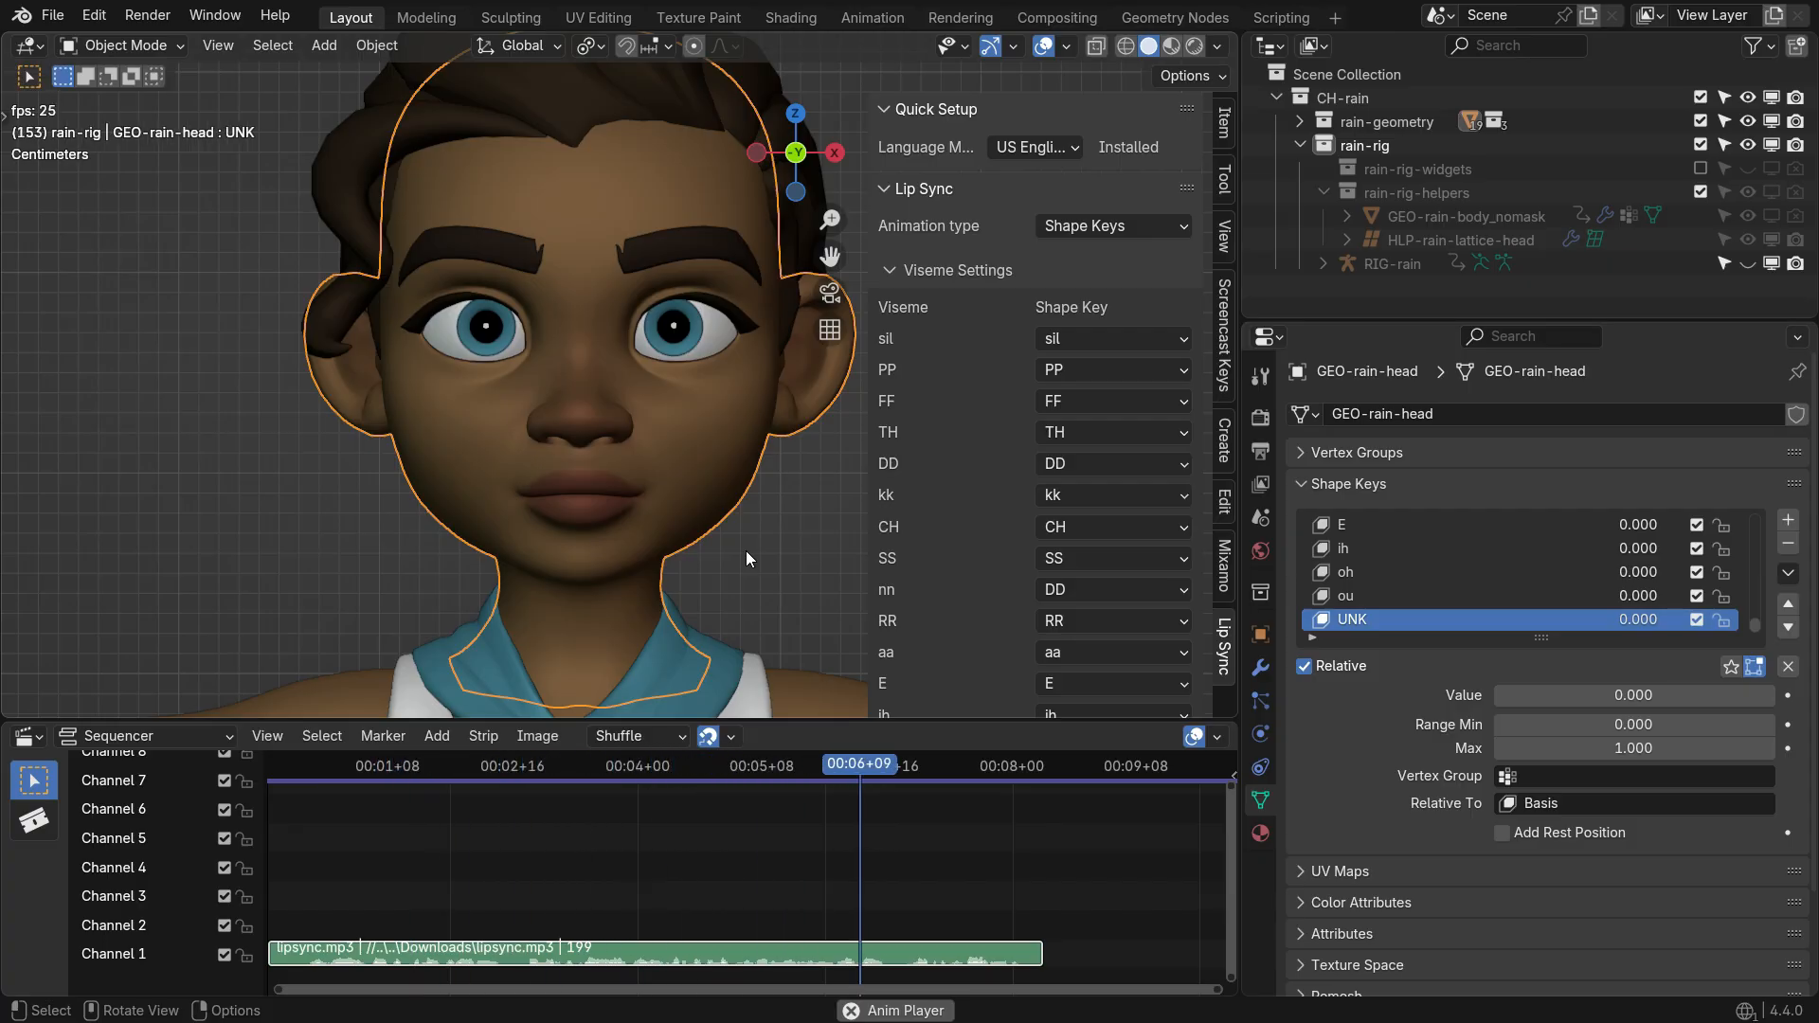
Stop the playback and bake the loaded speech audio into keyframes on the head's viseme shape keys
key(space)
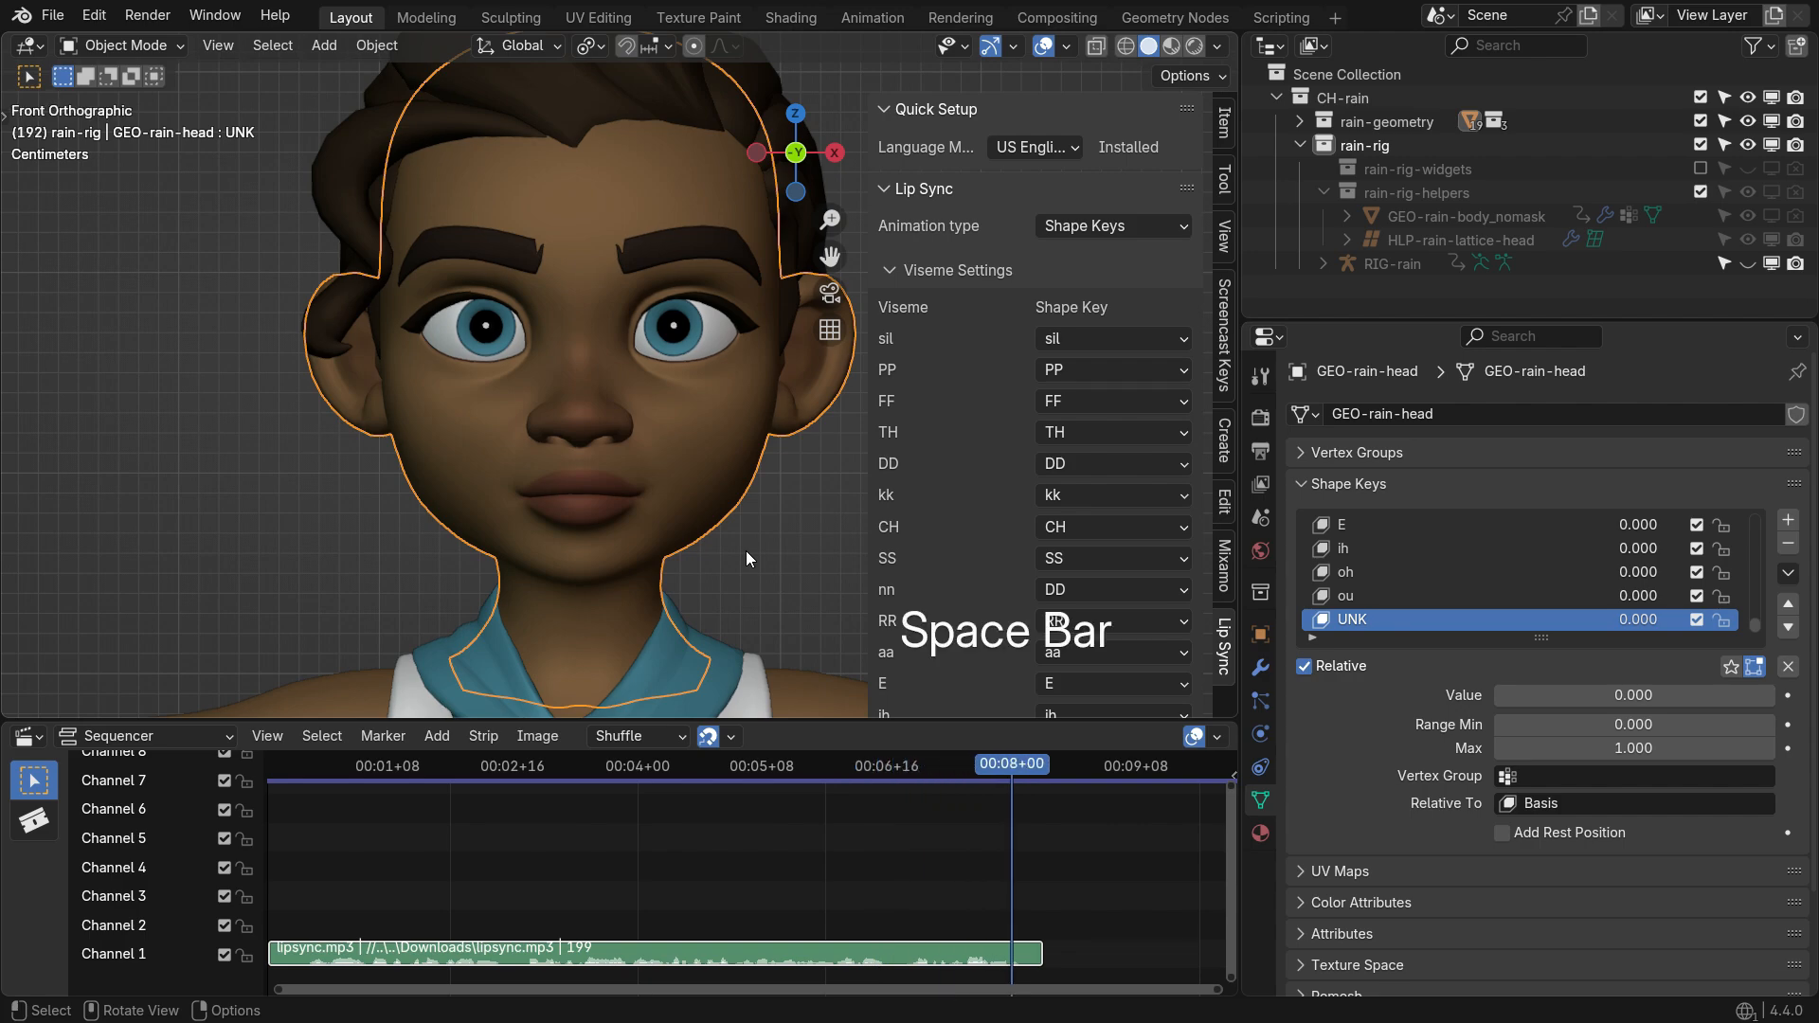
scroll(986, 458, down, 6)
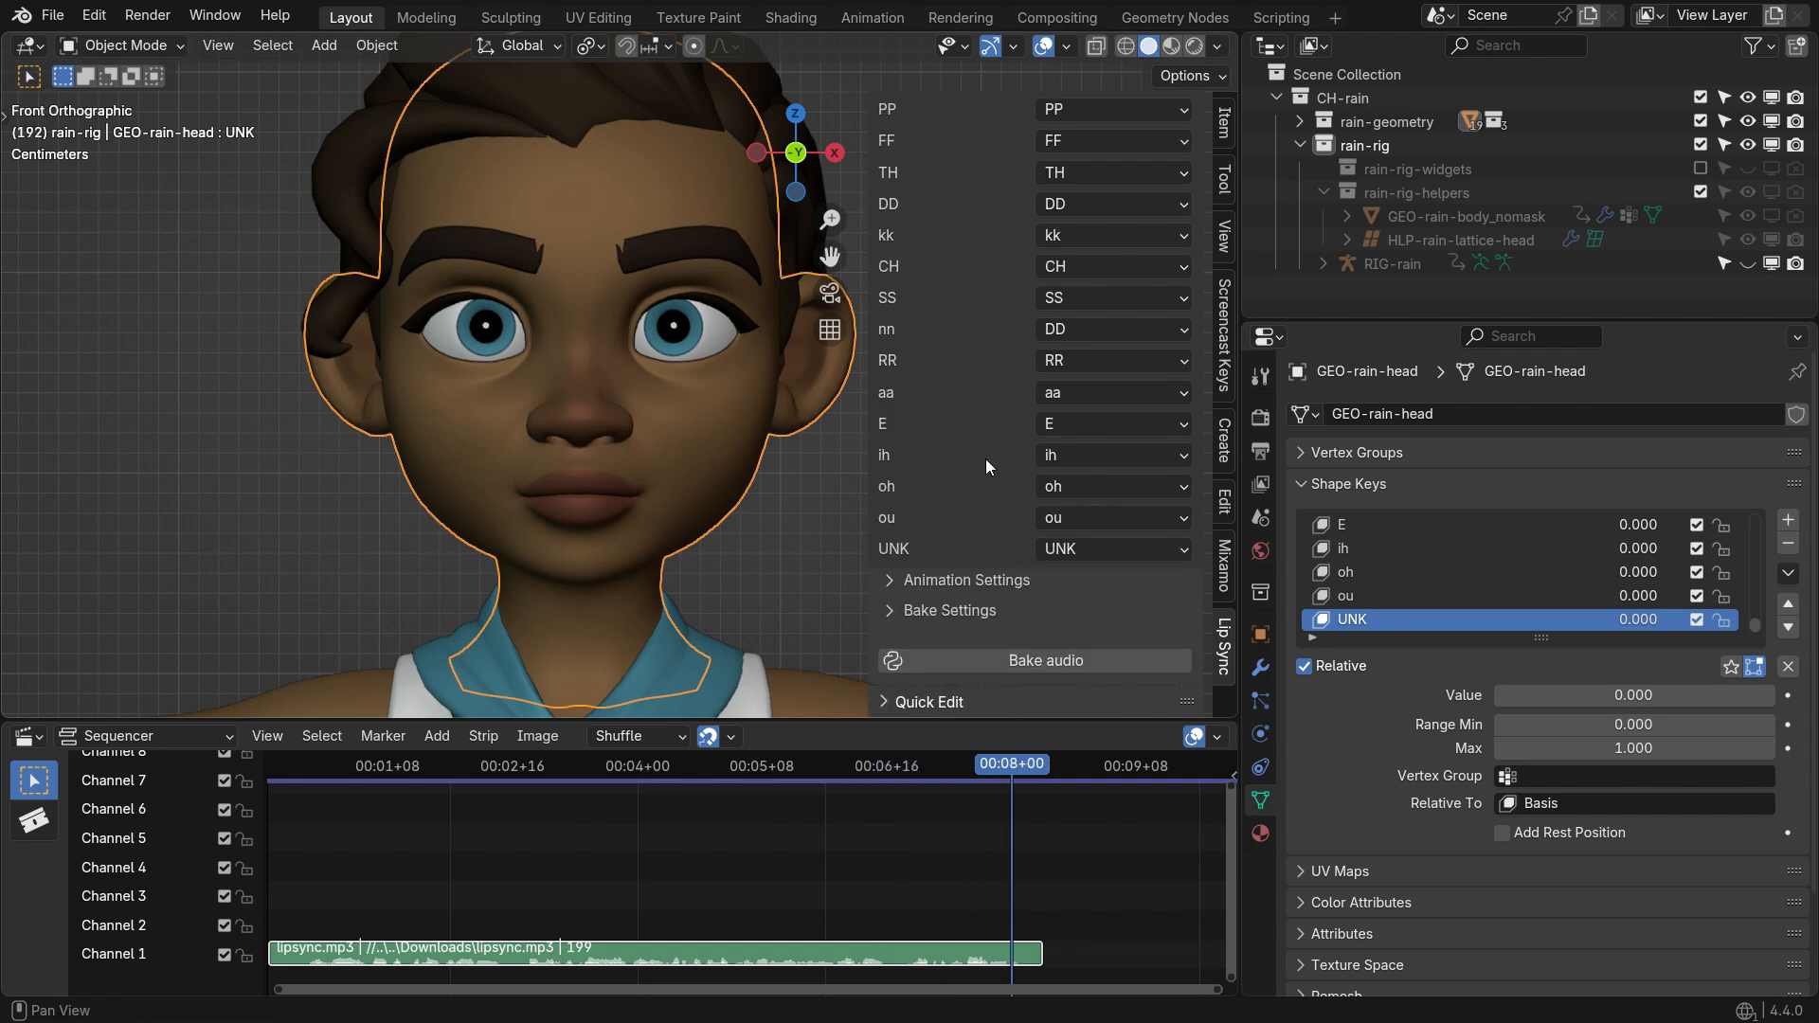
click(1126, 663)
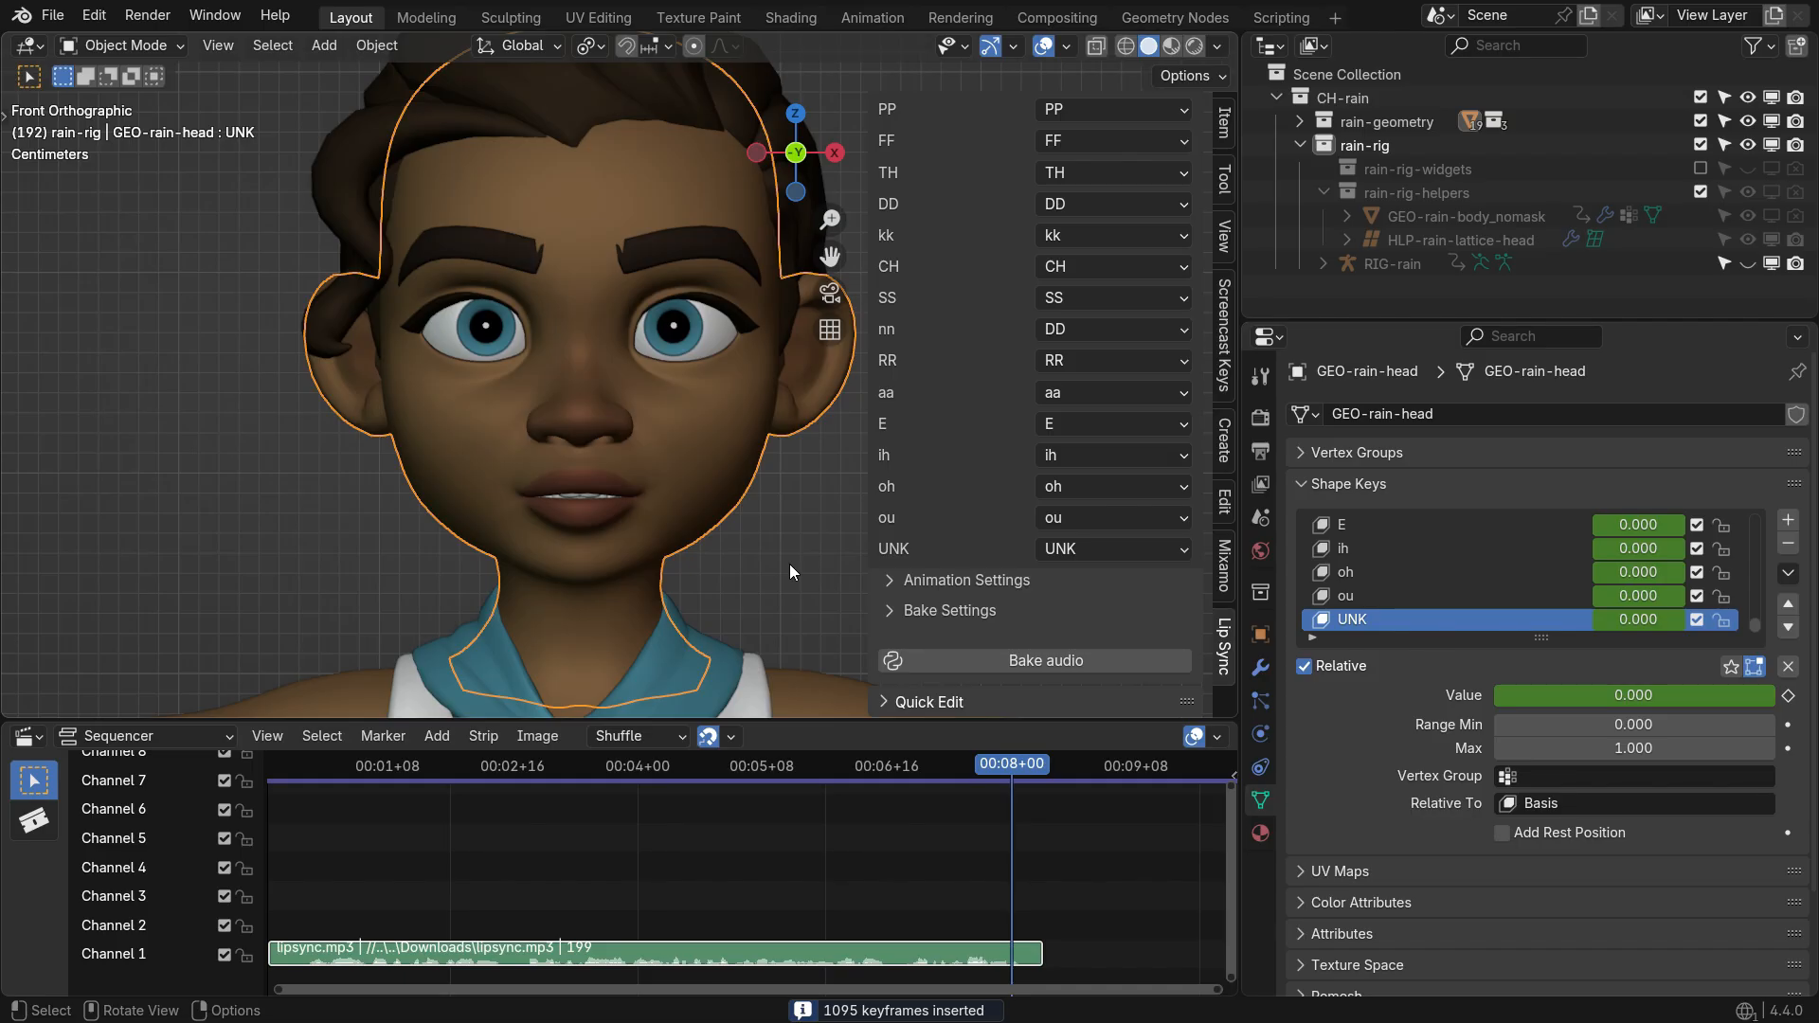
Play the baked lip-sync from the first frame in front view to check the mouth shapes, and return to the start
key(shift+Left)
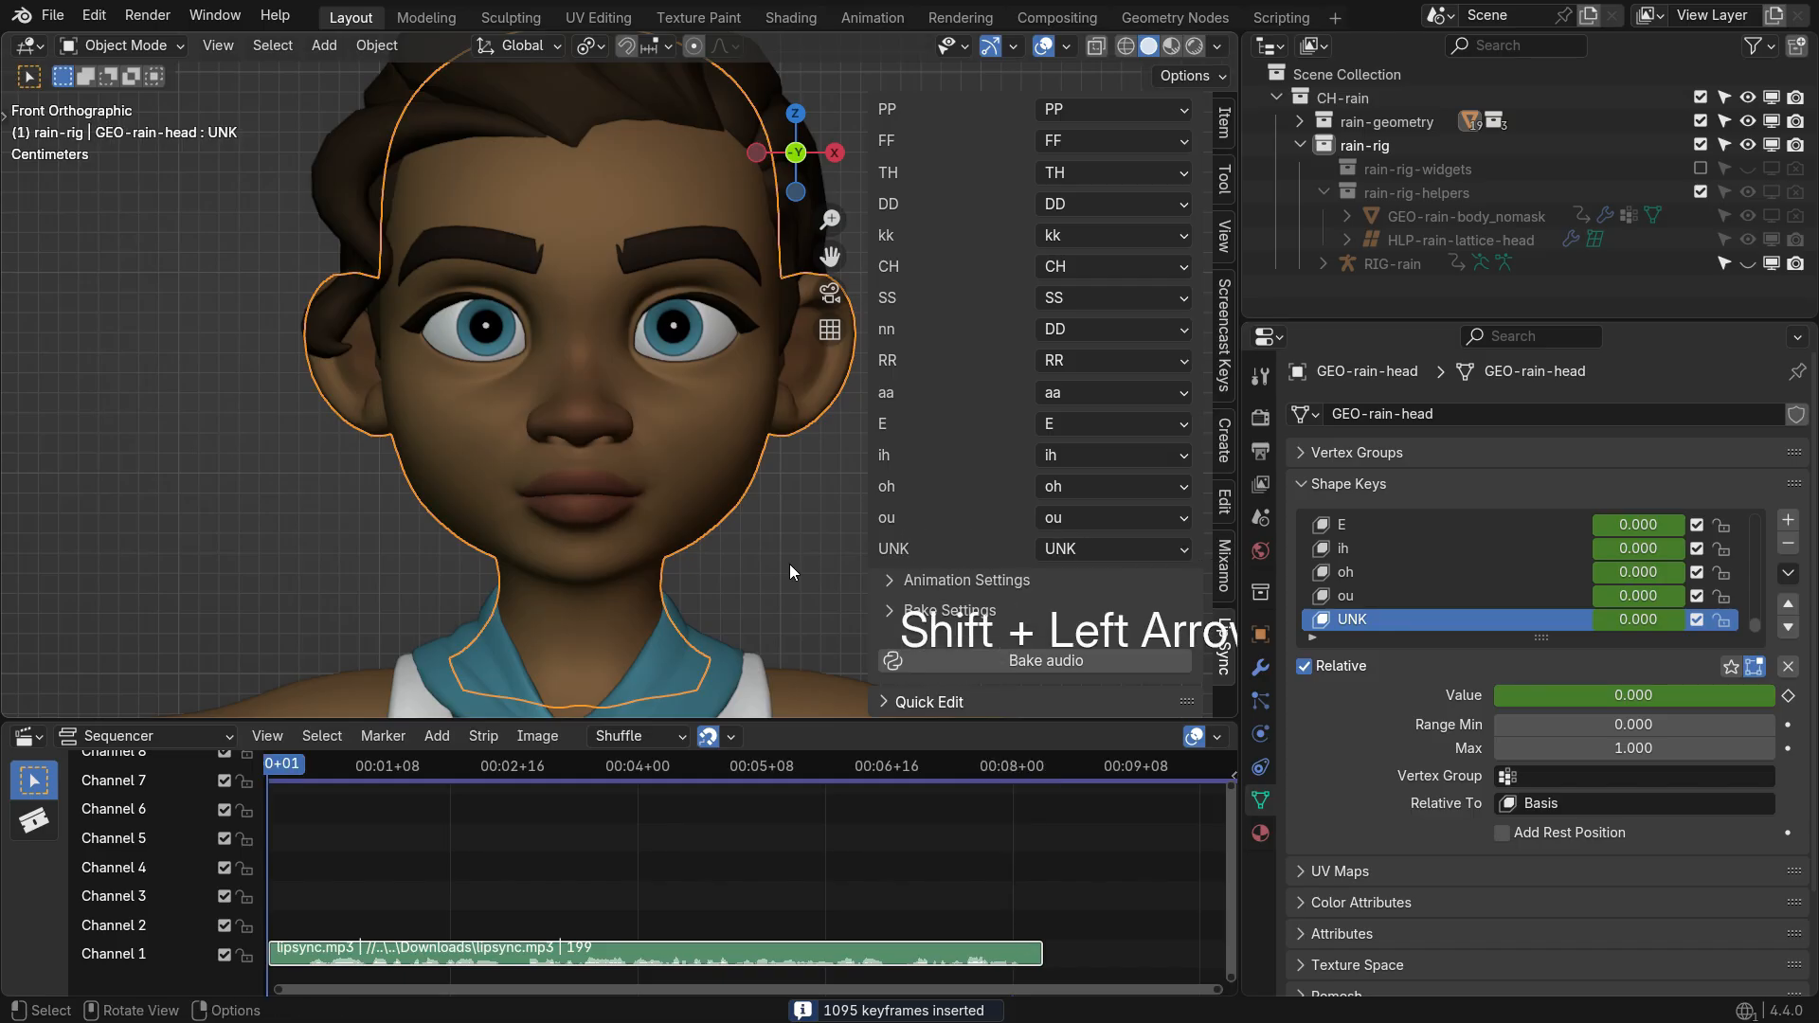
key(space)
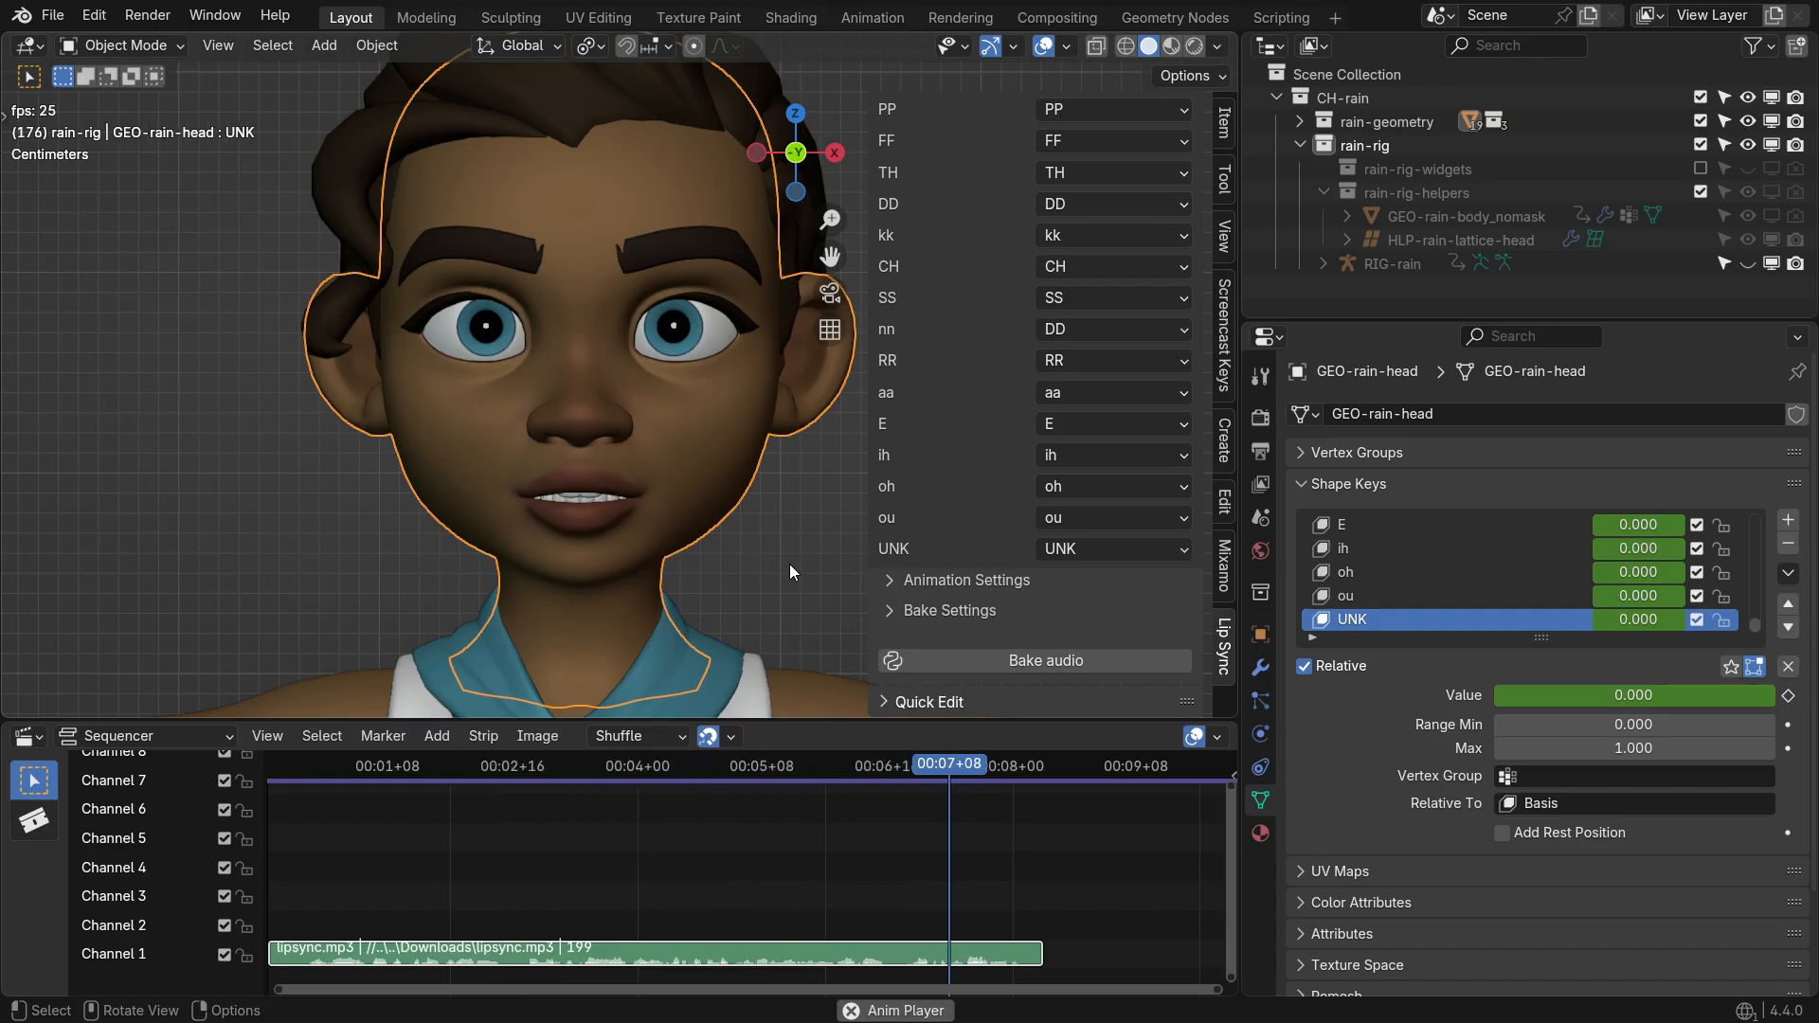
key(space)
key(shift+Left)
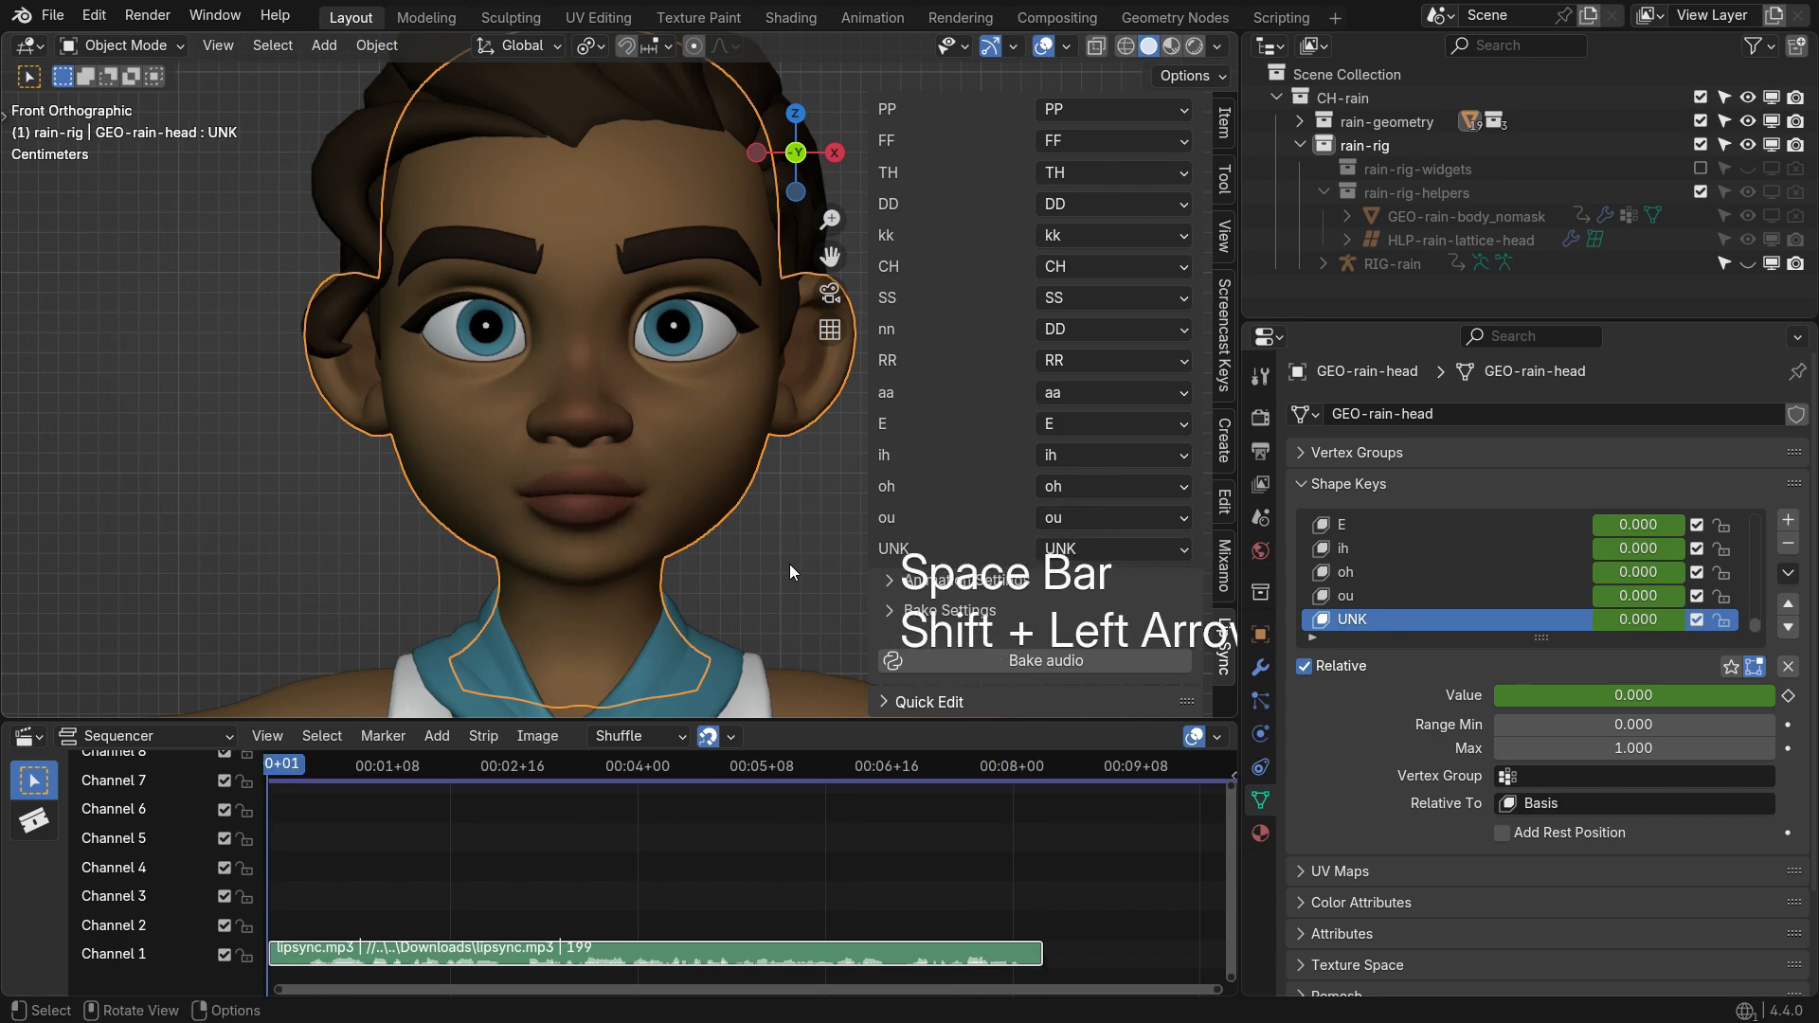
Replay the lip-sync from a closer three-quarter view with the head deselected, and rewind to the first frame
key(space)
scroll(515, 563, down, 2)
middle_drag(516, 563, 581, 559)
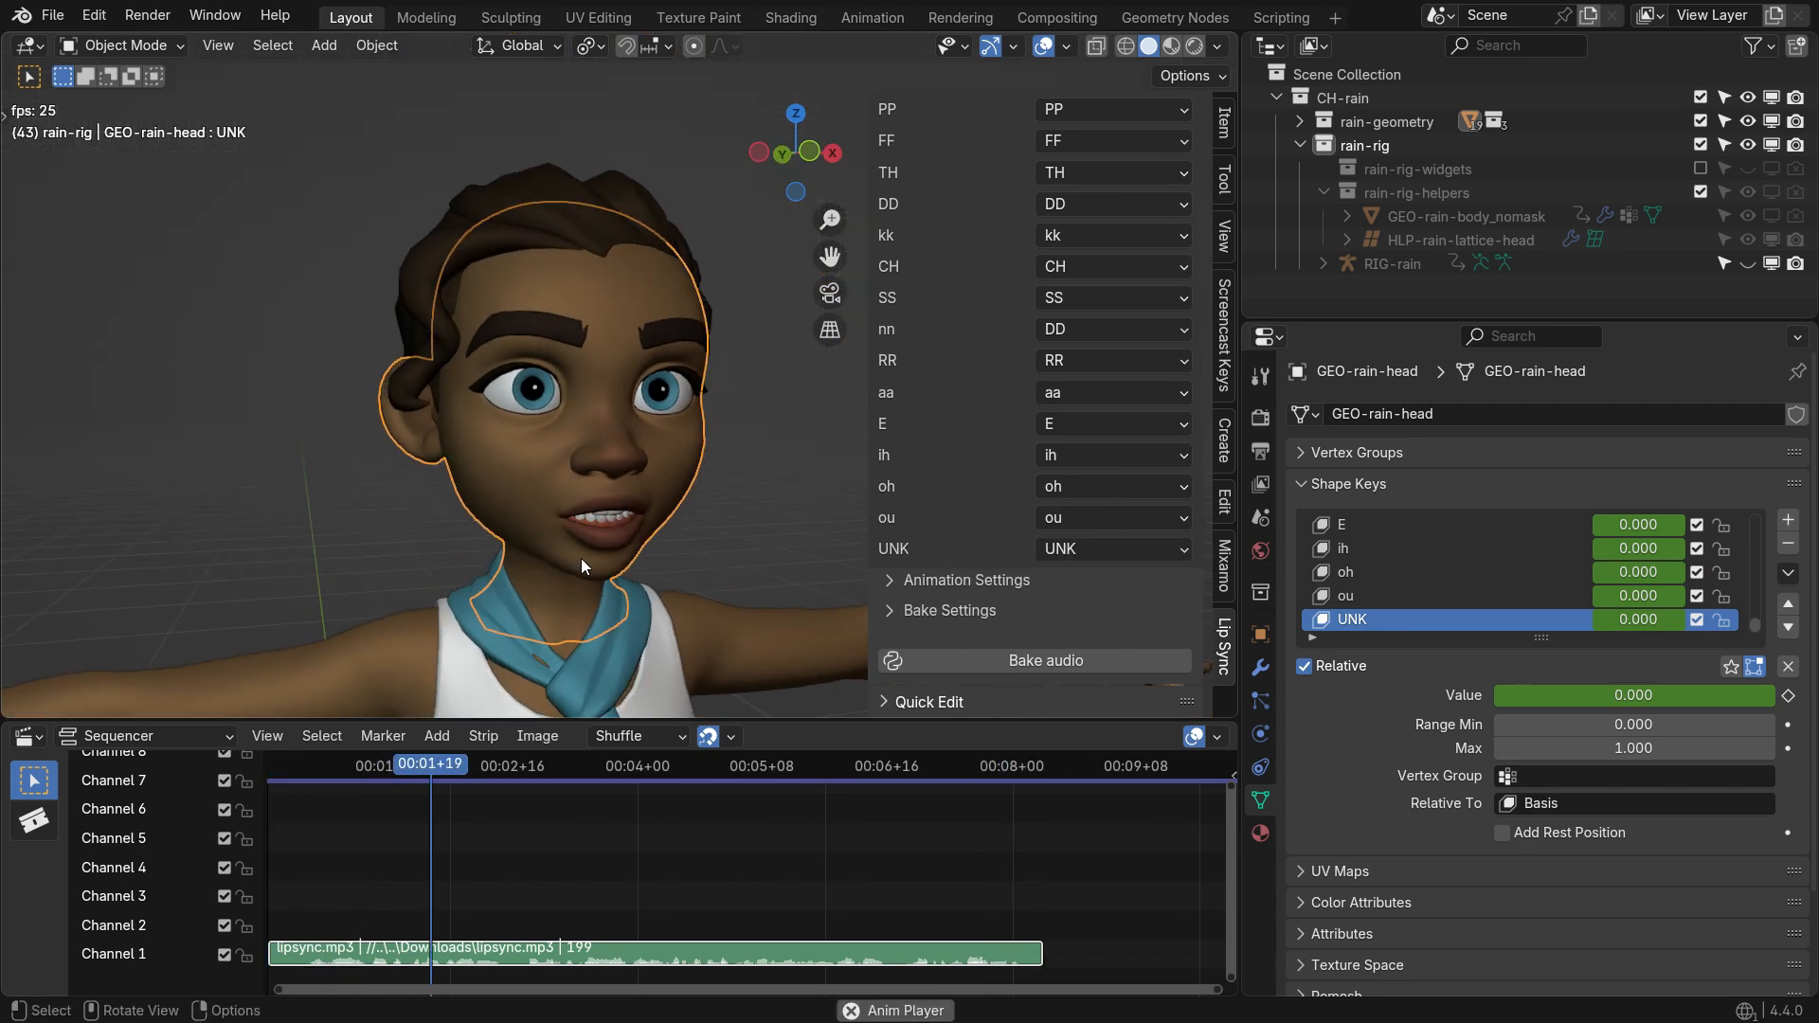
click(755, 503)
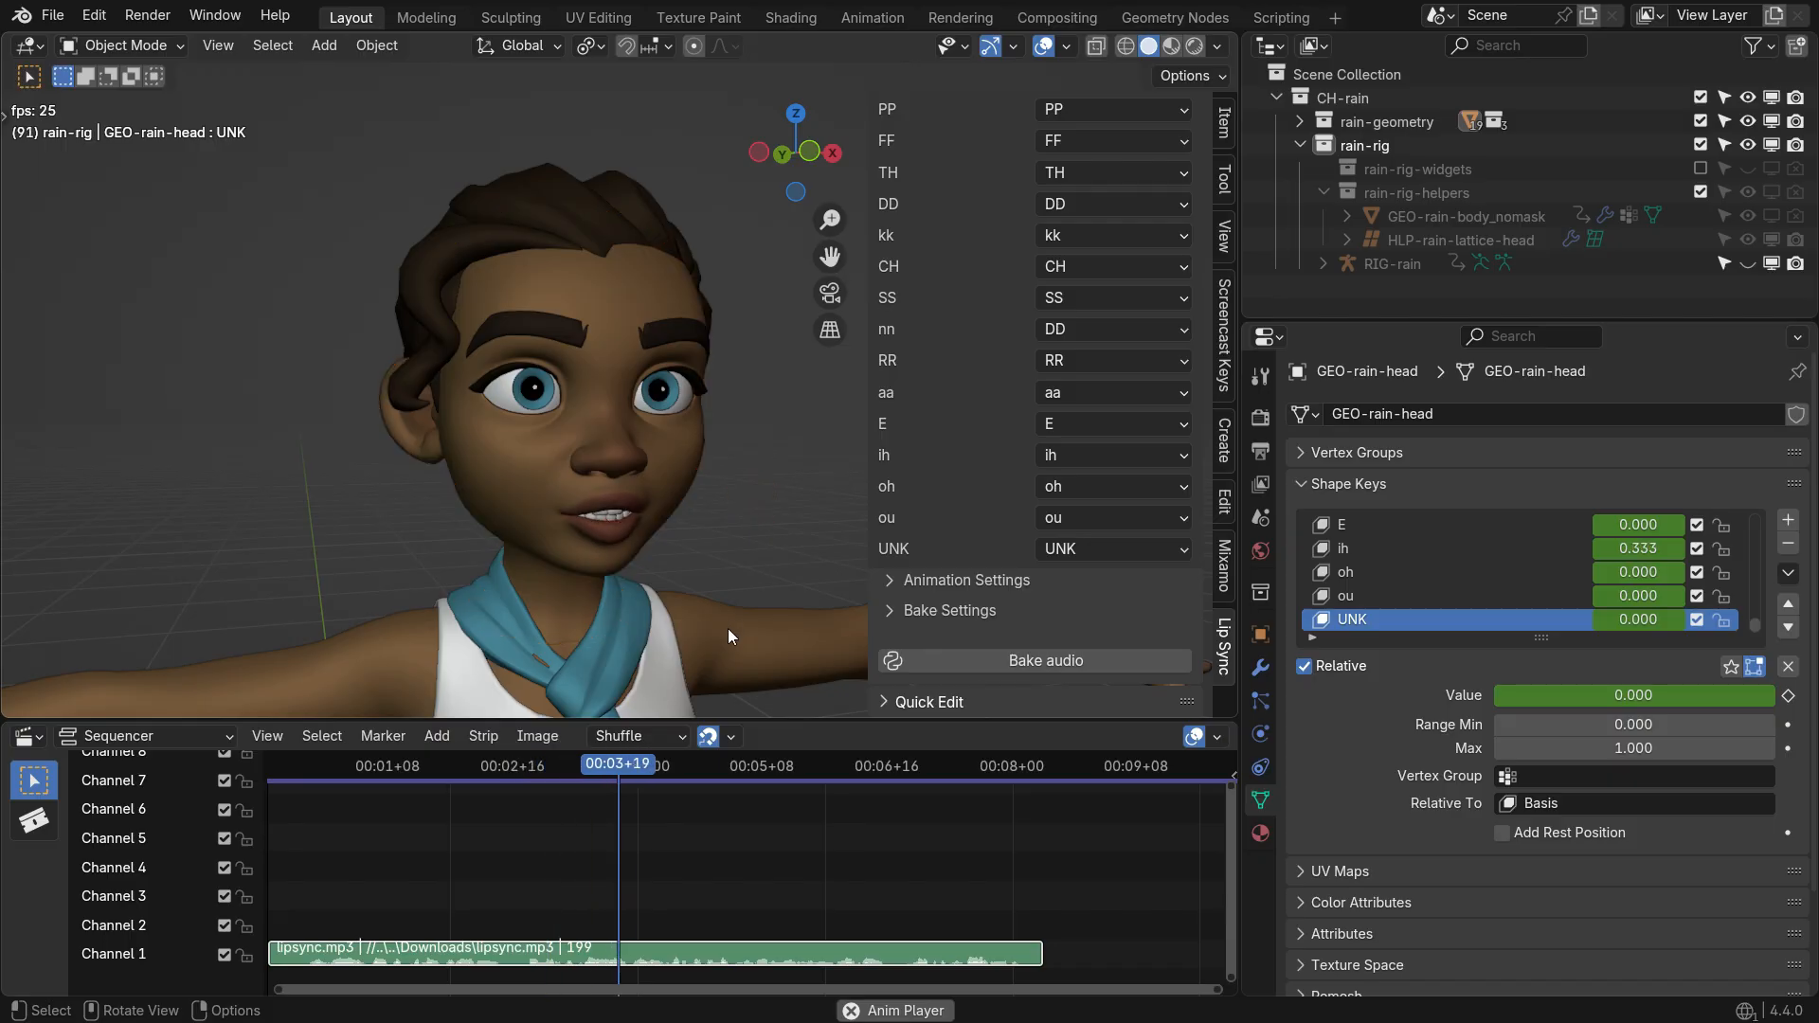
scroll(722, 645, up, 2)
scroll(722, 646, down, 1)
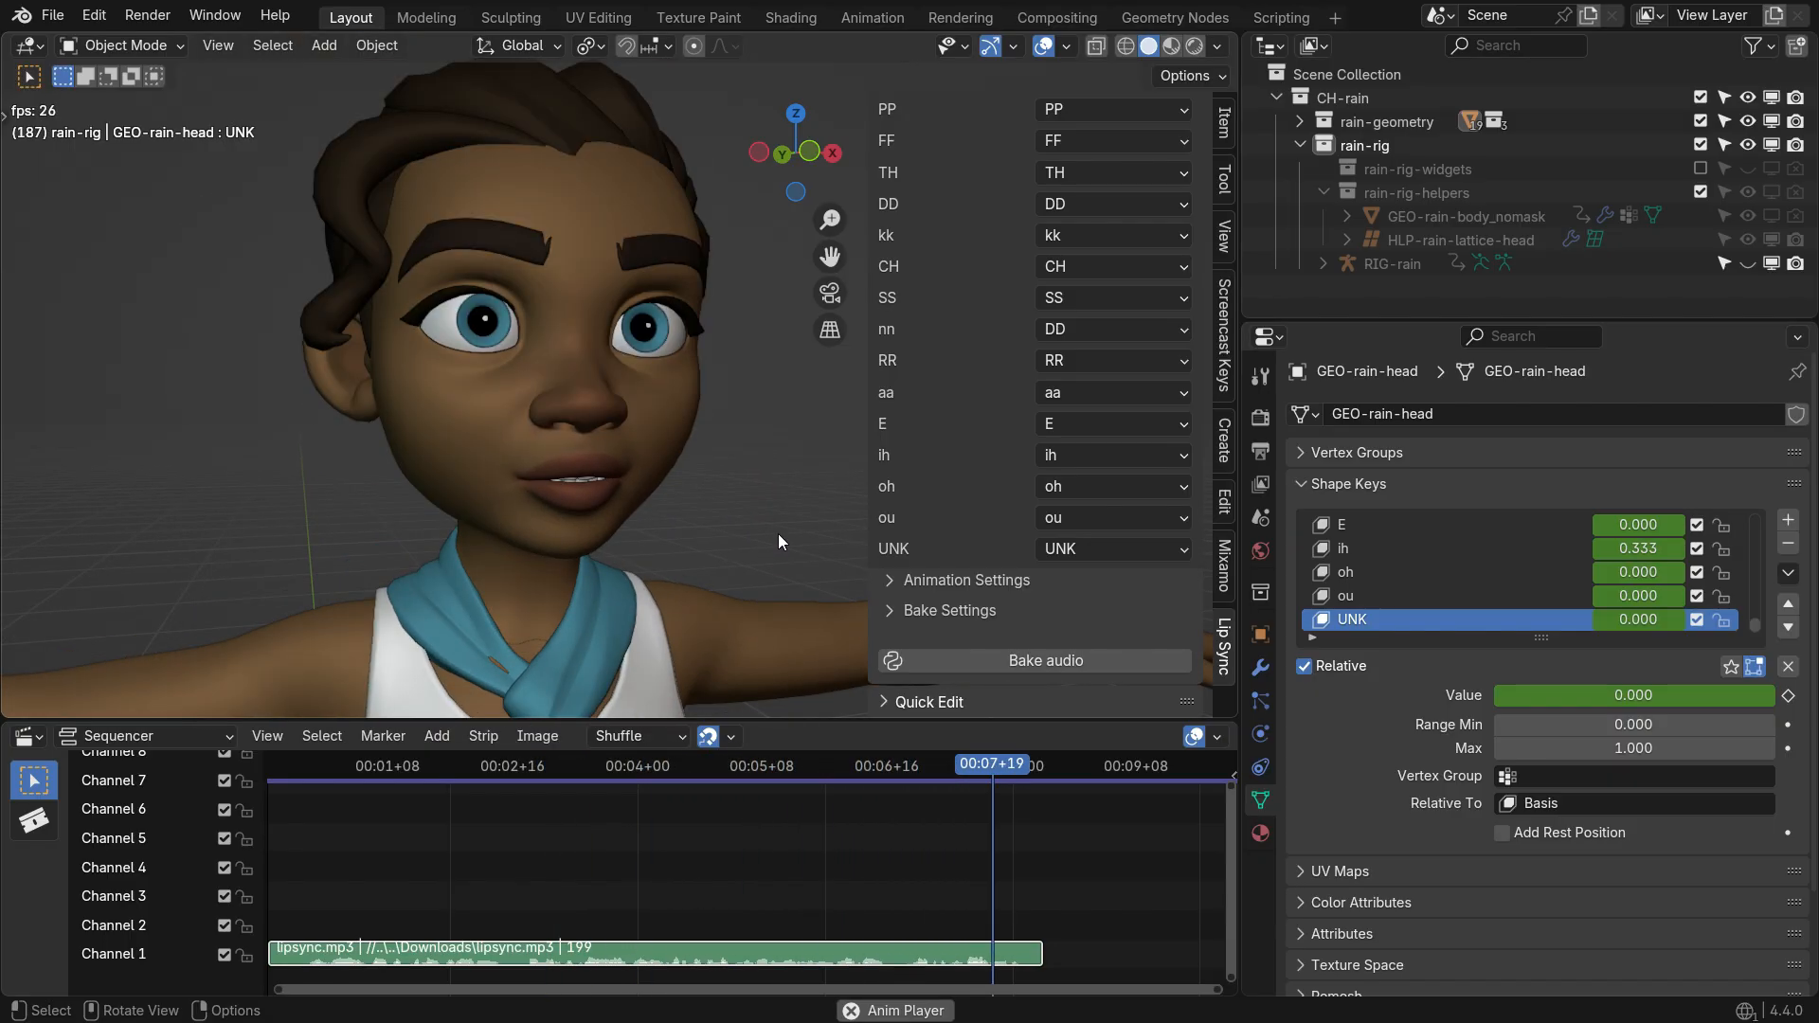
key(space)
key(shift+Left)
key(space)
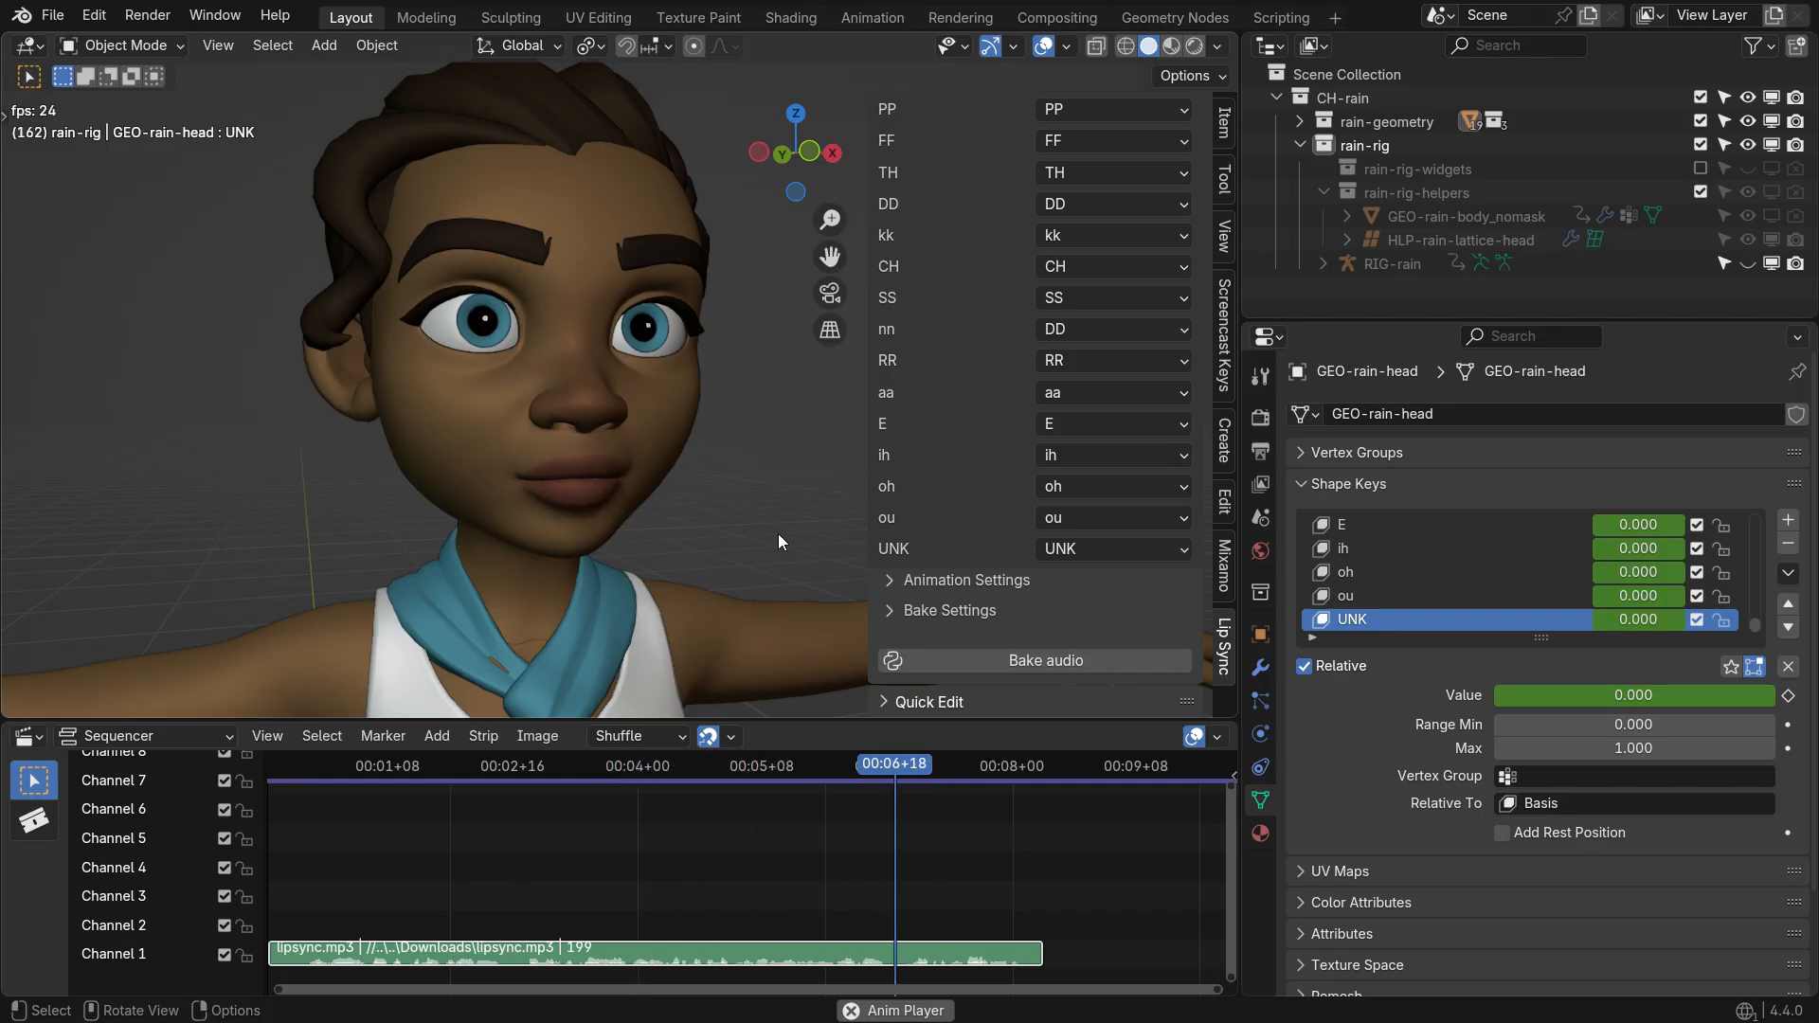
key(space)
key(shift+Left)
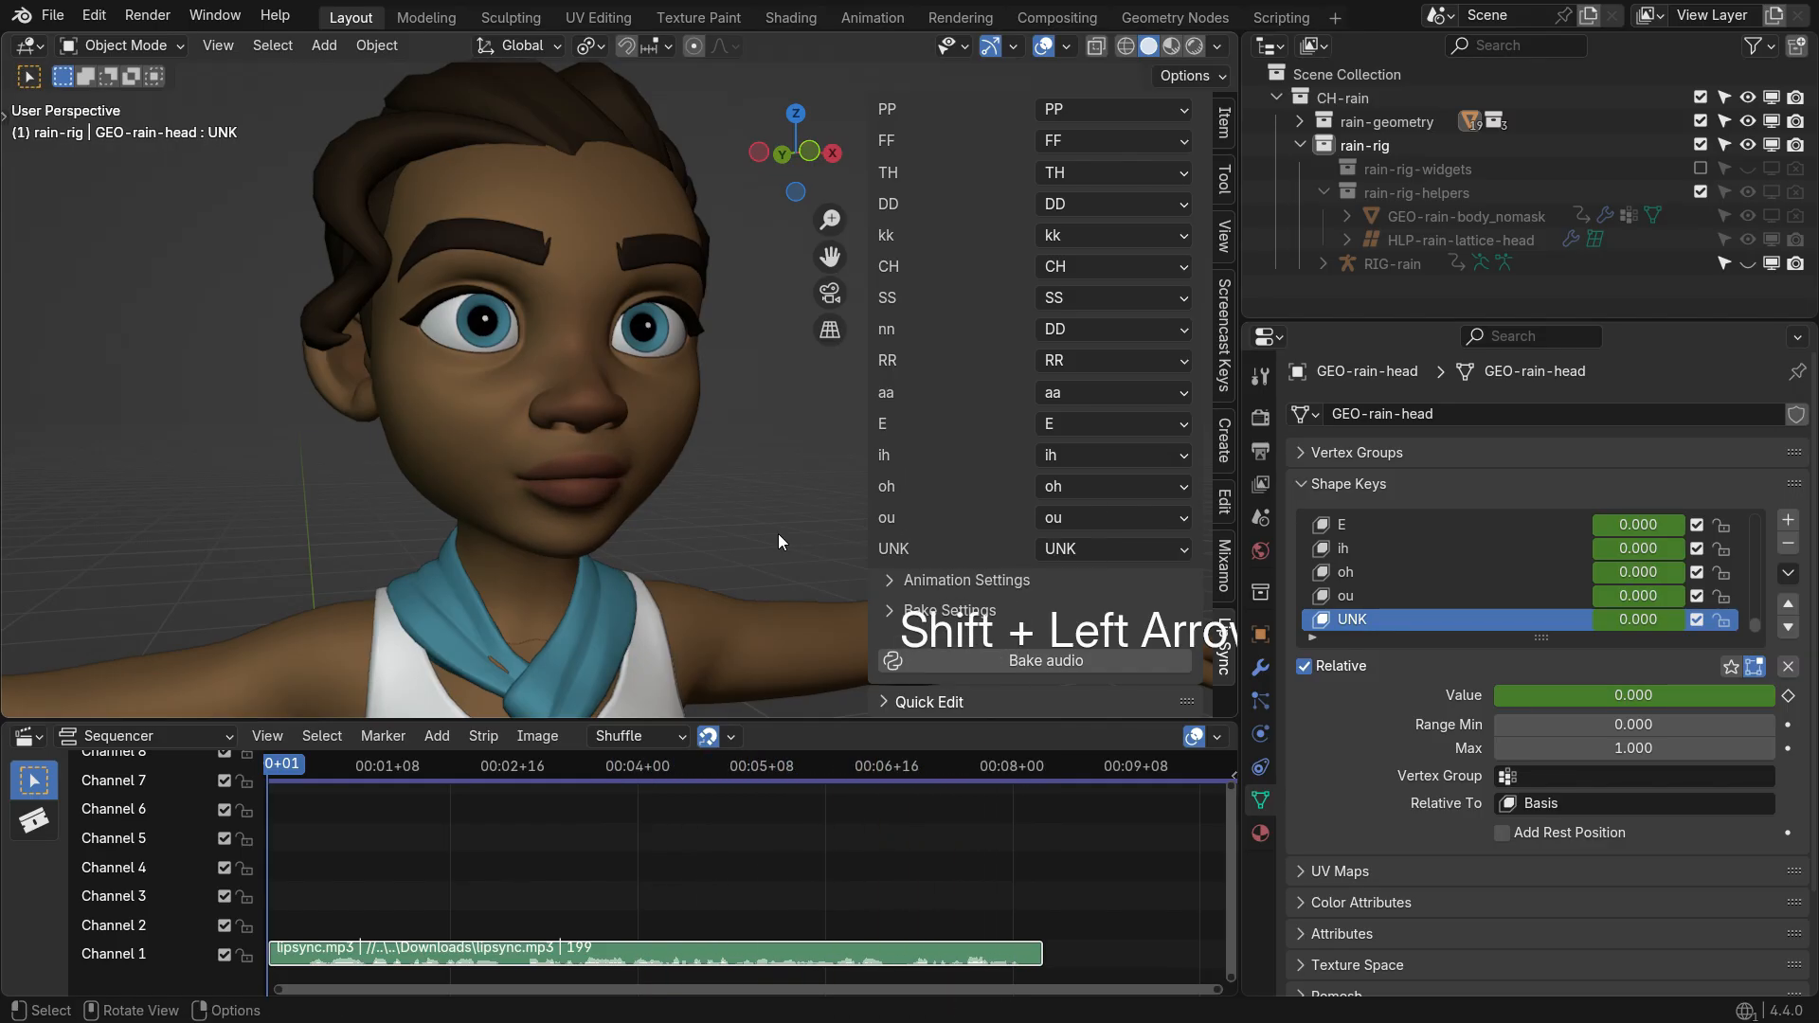
Unhide RIG-rain, switch it to Pose Mode, and change the Sequencer area into a shorter Timeline
click(1748, 263)
click(644, 492)
key(ctrl+Tab)
click(29, 736)
click(341, 520)
drag(768, 720, 768, 758)
Close the character's left eye by moving its eyelid controls until the lids meet
middle_drag(663, 531, 629, 478)
scroll(625, 479, up, 4)
click(621, 484)
mouse_move(606, 406)
mouse_down()
mouse_move(606, 379)
mouse_move(611, 417)
mouse_up()
scroll(612, 417, up, 2)
click(615, 376)
scroll(620, 530, down, 4)
middle_drag(638, 549, 628, 572)
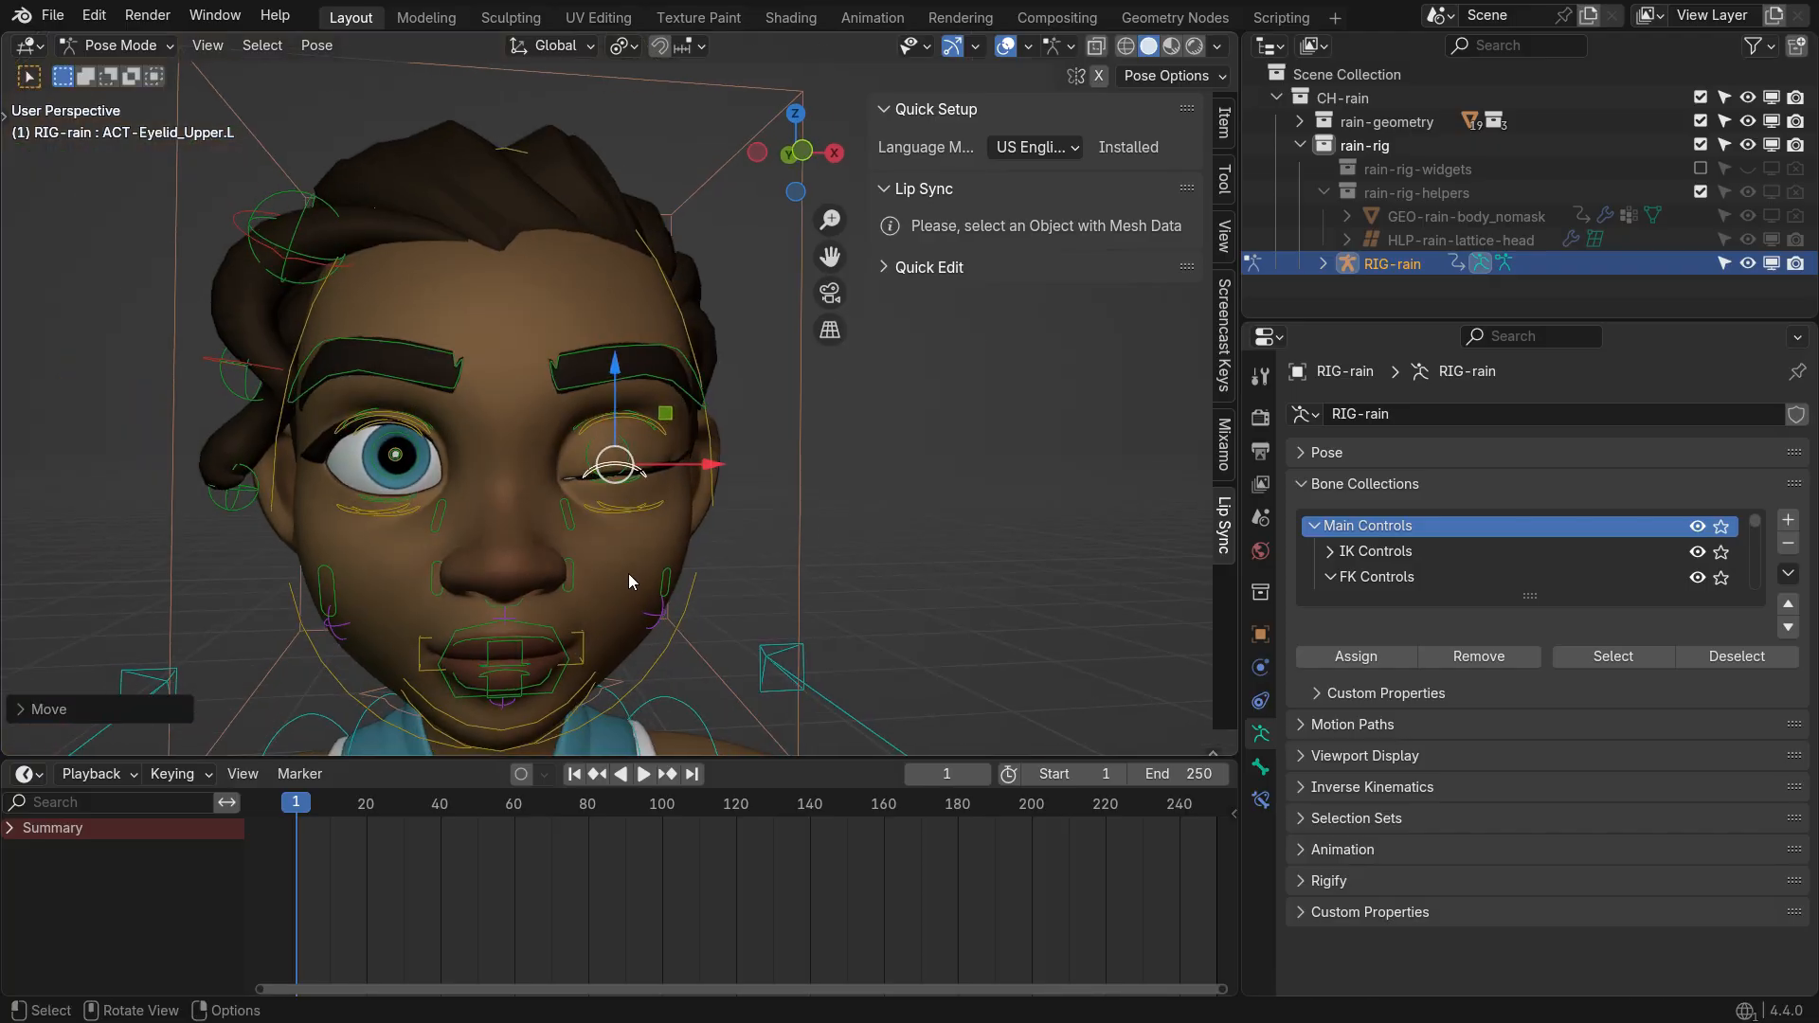
Select the left eye's upper and lower eyelid controls, copy their pose, and paste it flipped onto the right eye
scroll(635, 530, up, 3)
shift+click(652, 482)
key(ctrl+c)
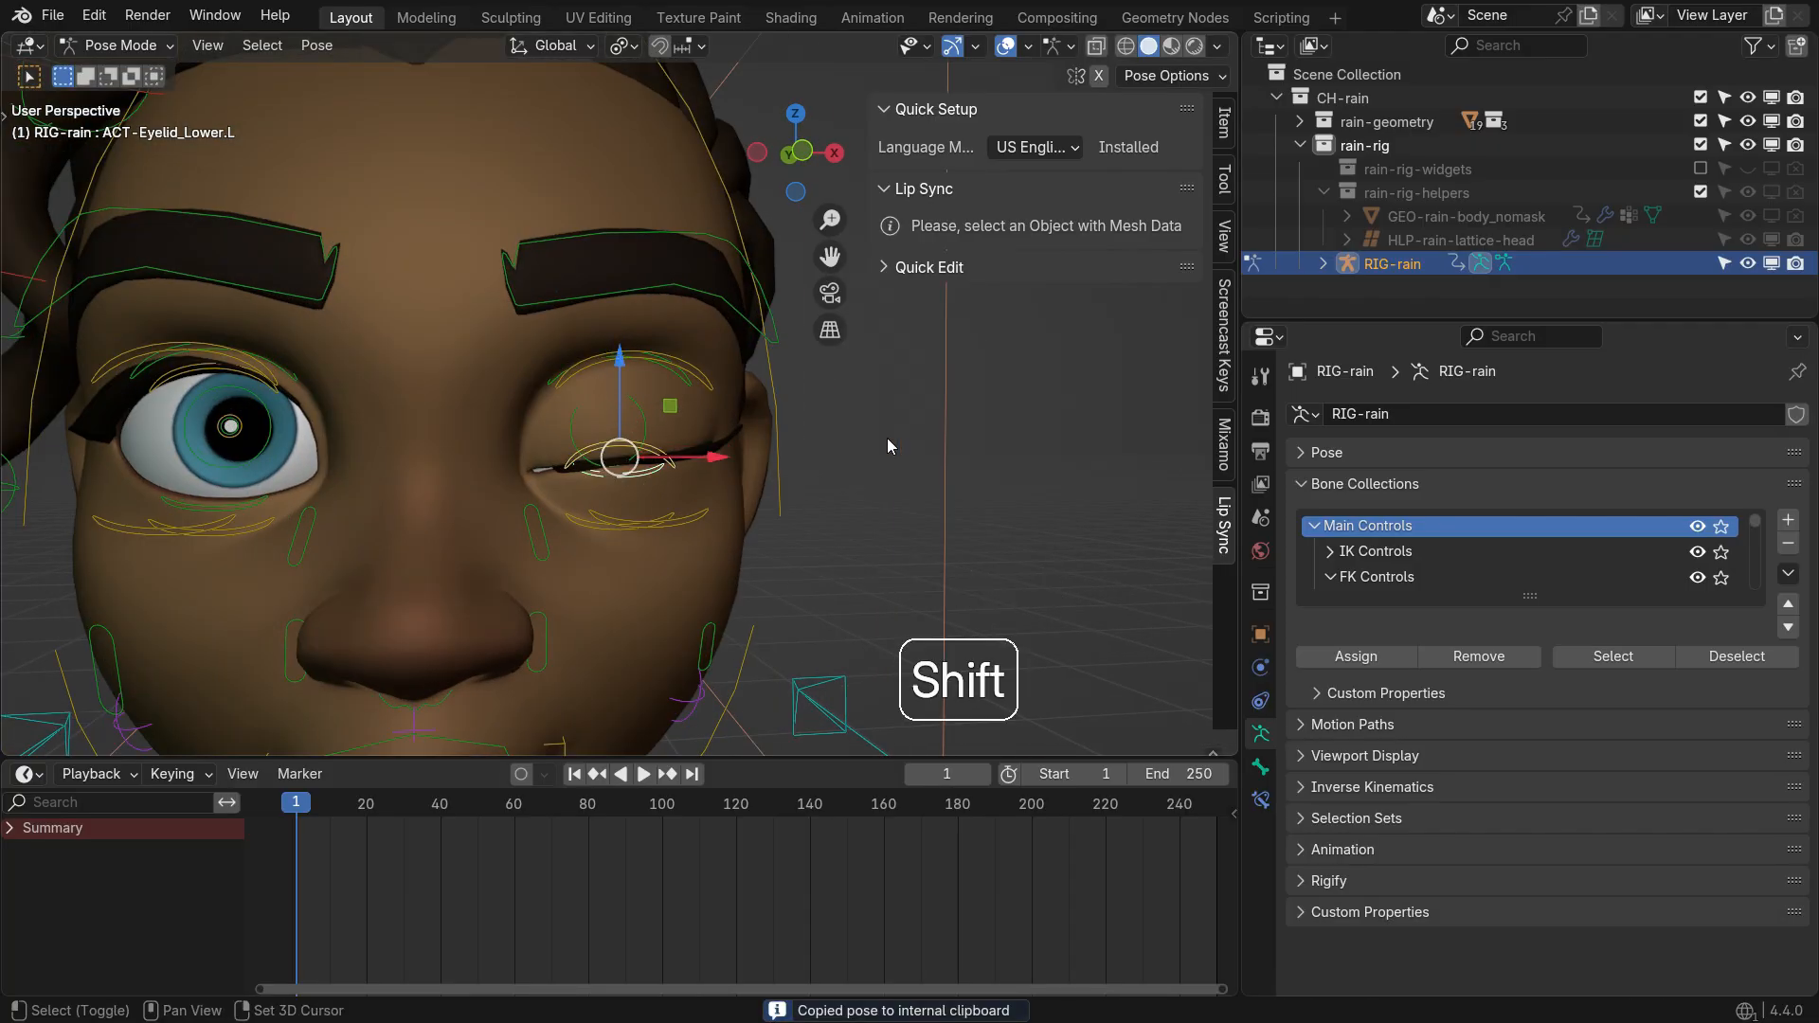
key(shift+ctrl+v)
Clear the eyelid controls' location a few frames after the closed-eye keyframe and insert an open-eye keyframe
scroll(822, 495, down, 3)
key(a)
drag(343, 811, 366, 820)
key(alt+g)
key(i)
Select the open-eye keyframe in the timeline and move it to frame 5
click(575, 775)
drag(325, 810, 412, 833)
scroll(411, 834, up, 6)
key(g)
click(423, 853)
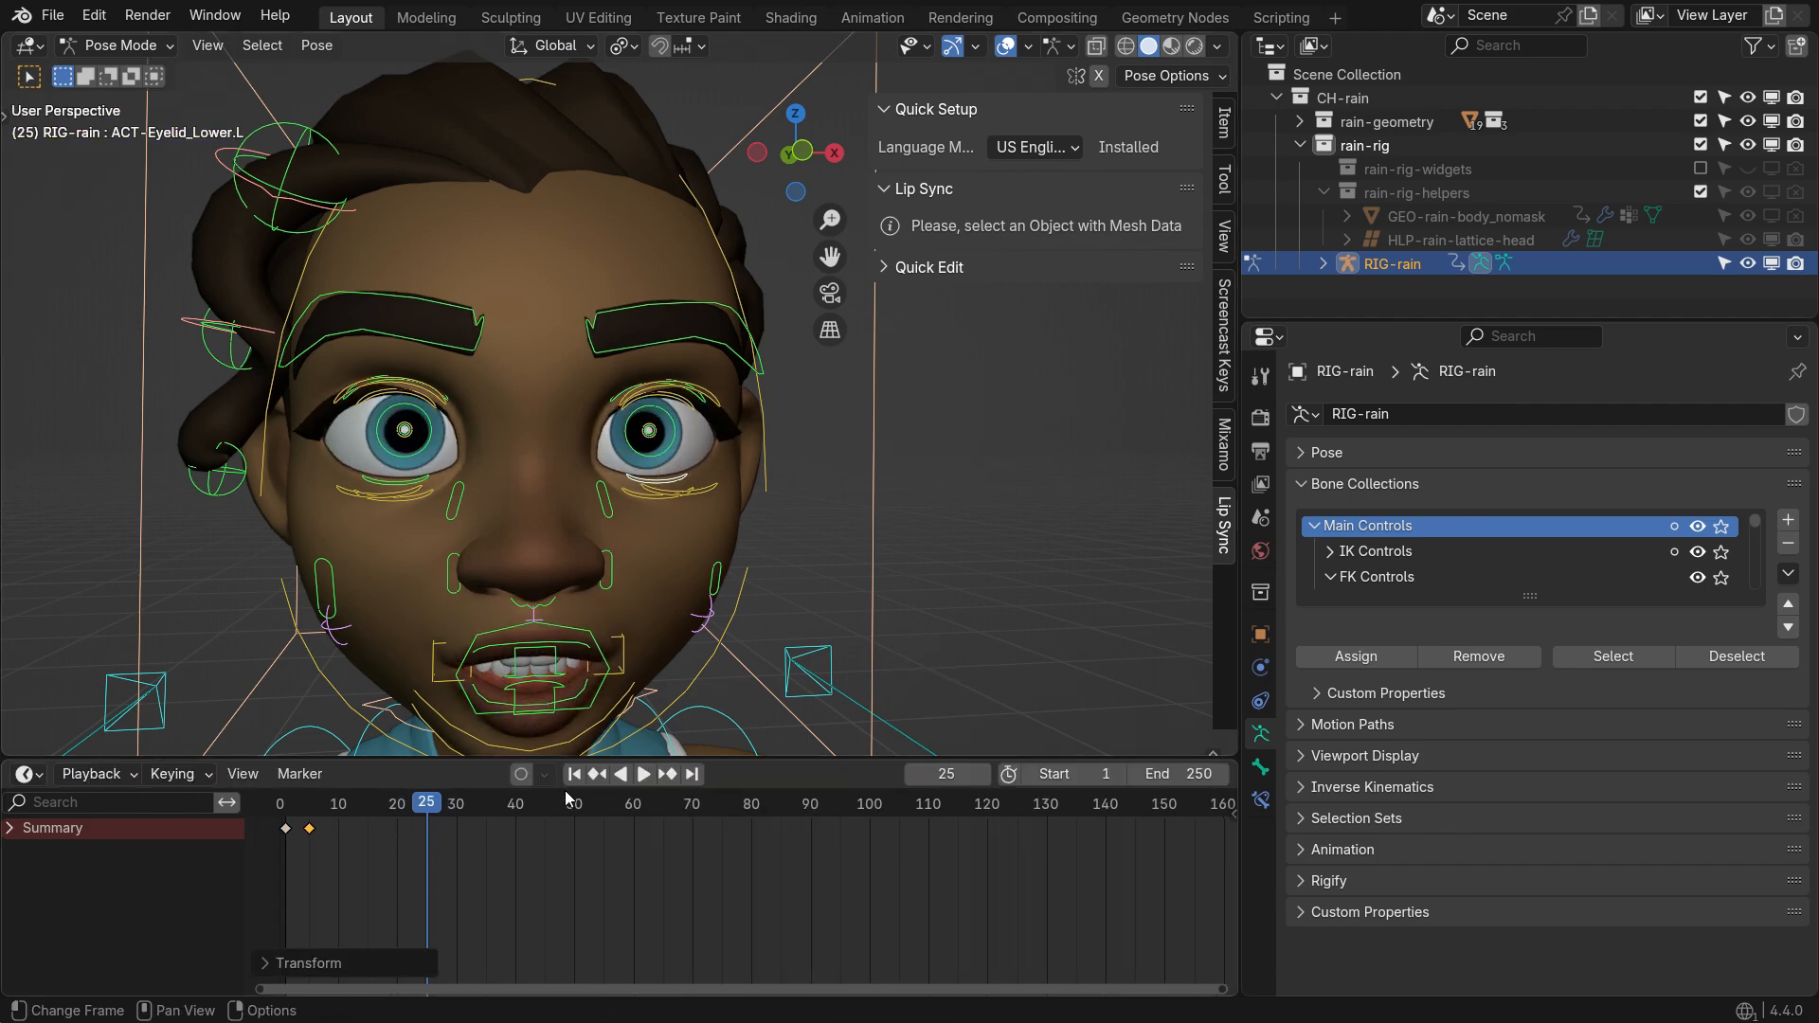
Preview the eye motion, move the closed-eye keyframe from frame 1 to frame 9, and play it again
click(575, 775)
click(639, 774)
click(637, 774)
click(285, 828)
key(g)
click(357, 860)
click(574, 775)
click(641, 775)
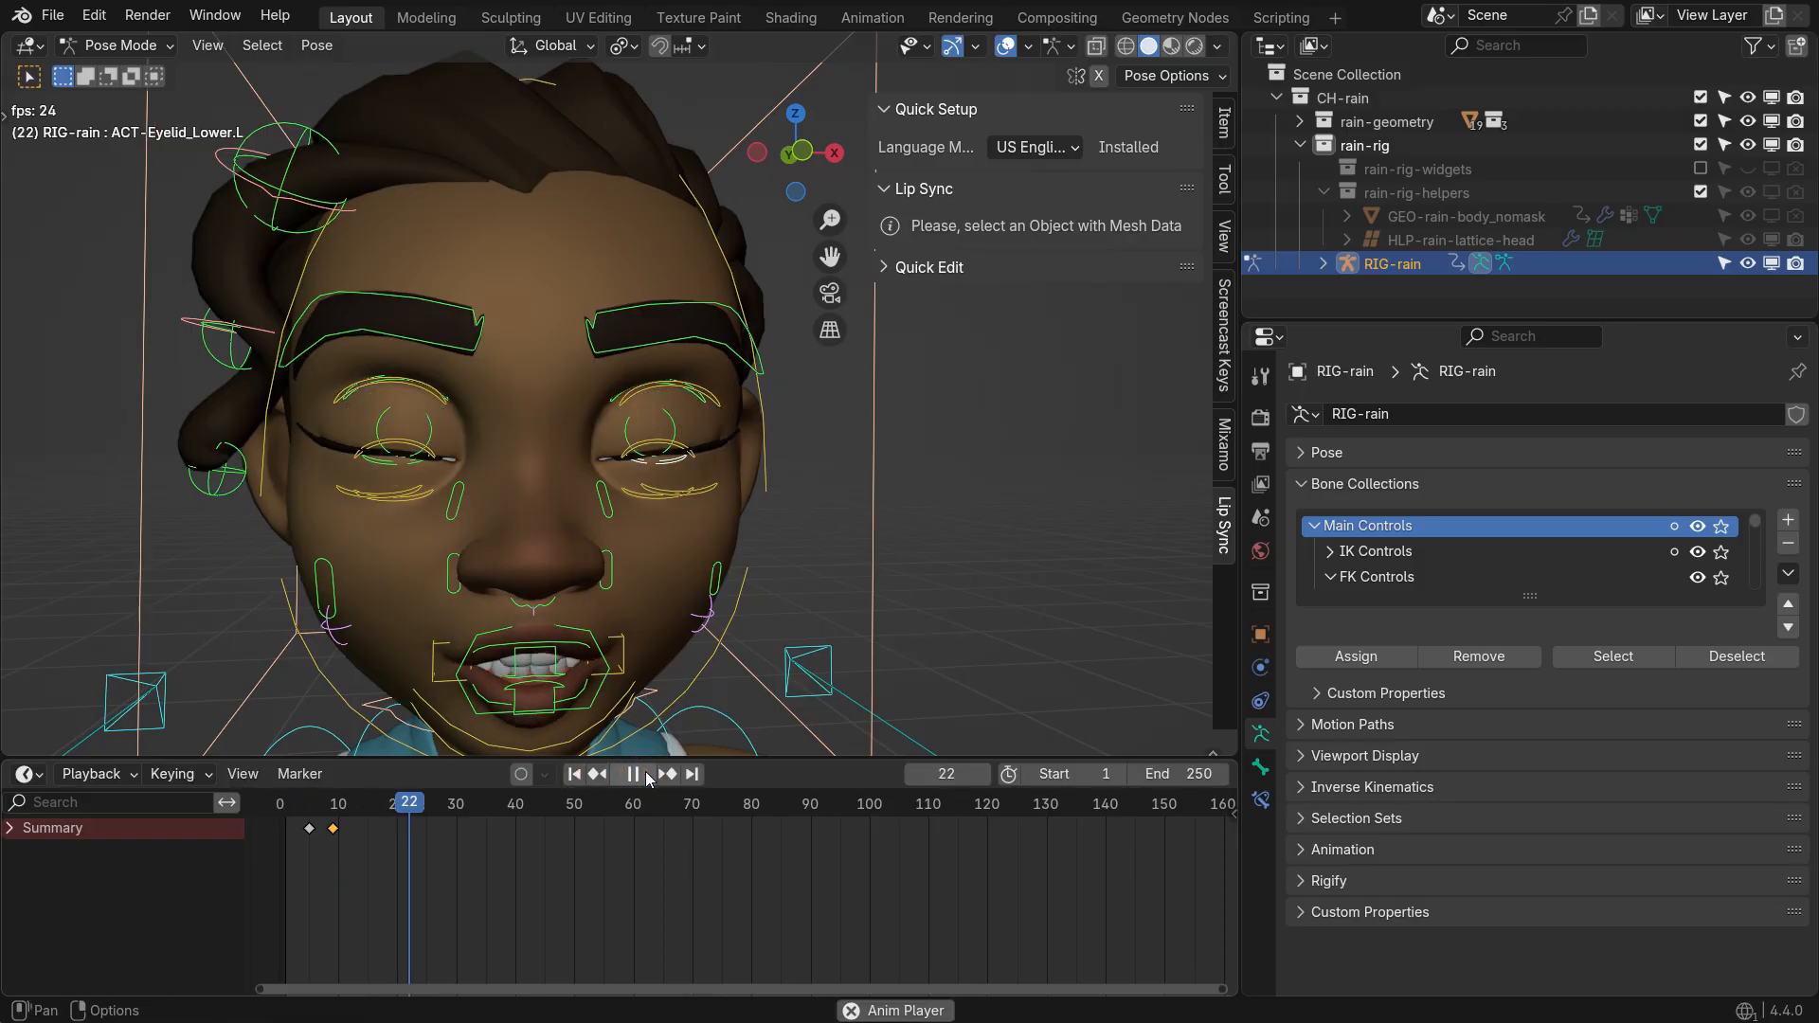
click(642, 775)
Duplicate the open-eye keyframe at frame 5 to frame 12 and preview the blink from the start
scroll(309, 839, up, 4)
click(310, 829)
key(shift+d)
click(413, 878)
click(573, 775)
click(639, 775)
click(640, 775)
Duplicate the three blink keyframes four times along the timeline, with the copies starting at frames 30, 53, 77 and 98
drag(287, 821, 403, 847)
key(shift+d)
click(617, 885)
key(shift+d)
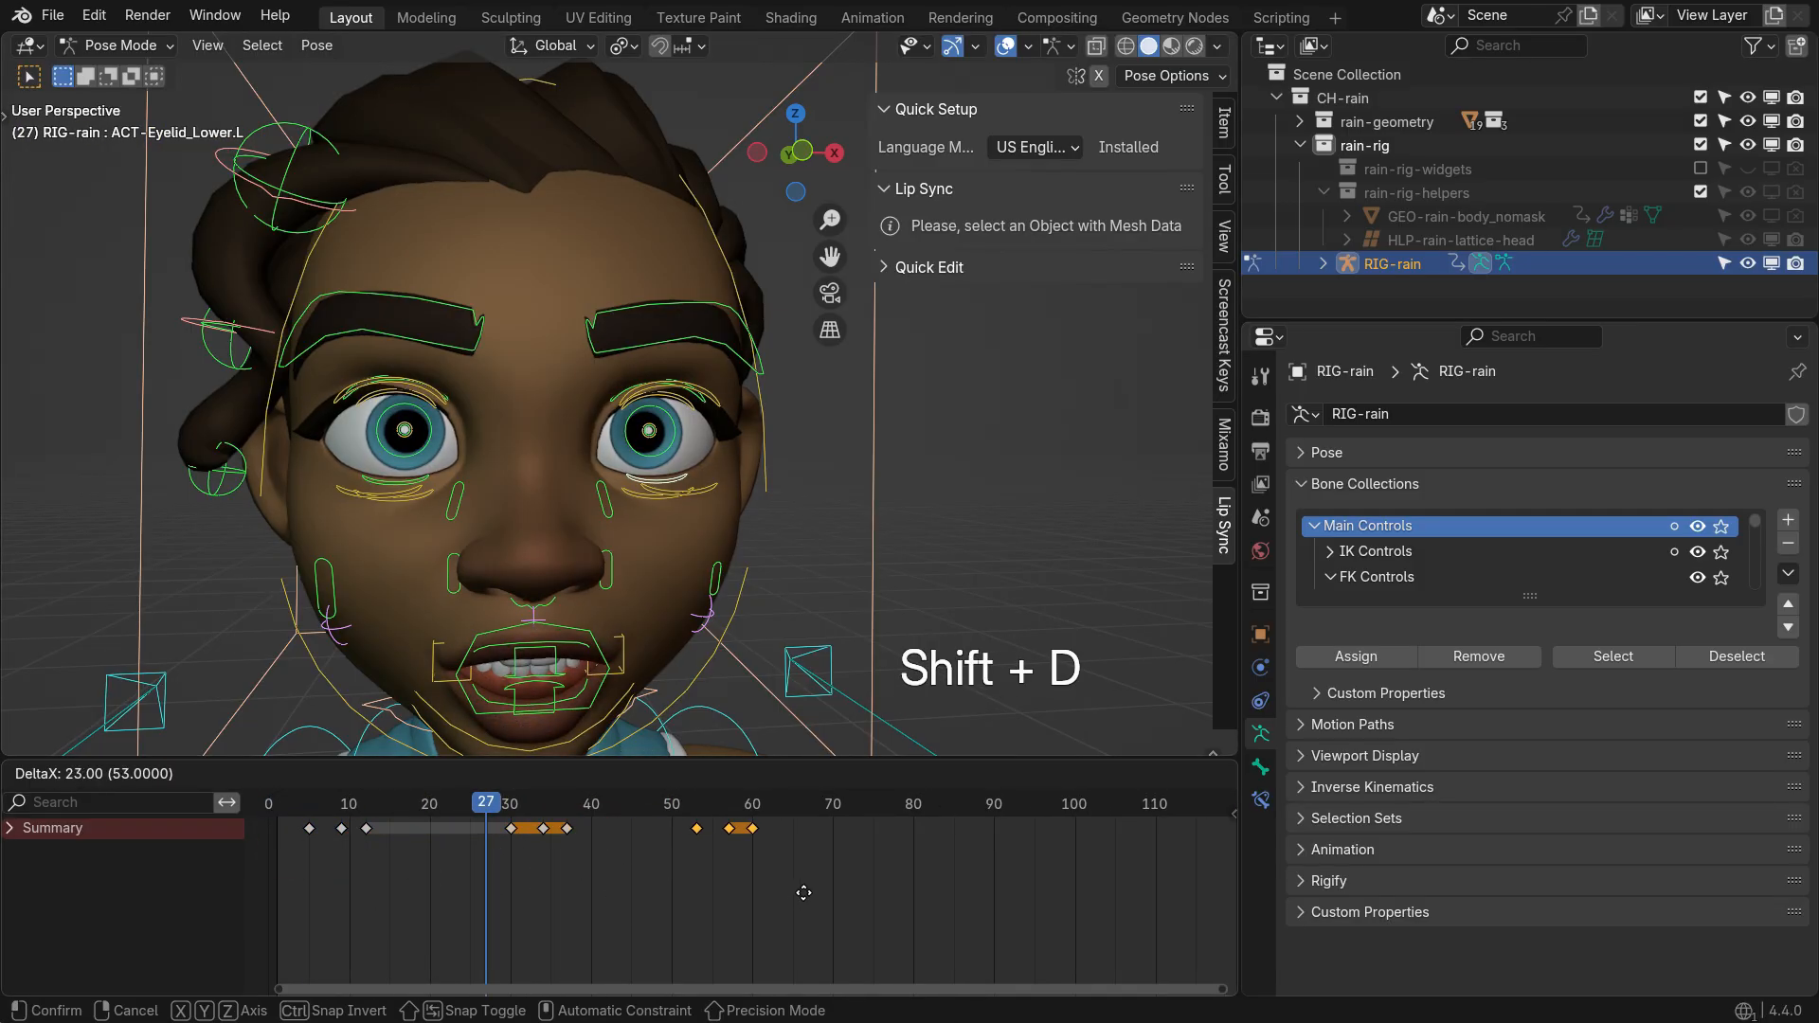
click(839, 879)
key(shift+d)
click(992, 895)
key(shift+d)
click(1160, 895)
Hide RIG-rain and play the combined lip-sync and blink animation from the first frame
click(573, 775)
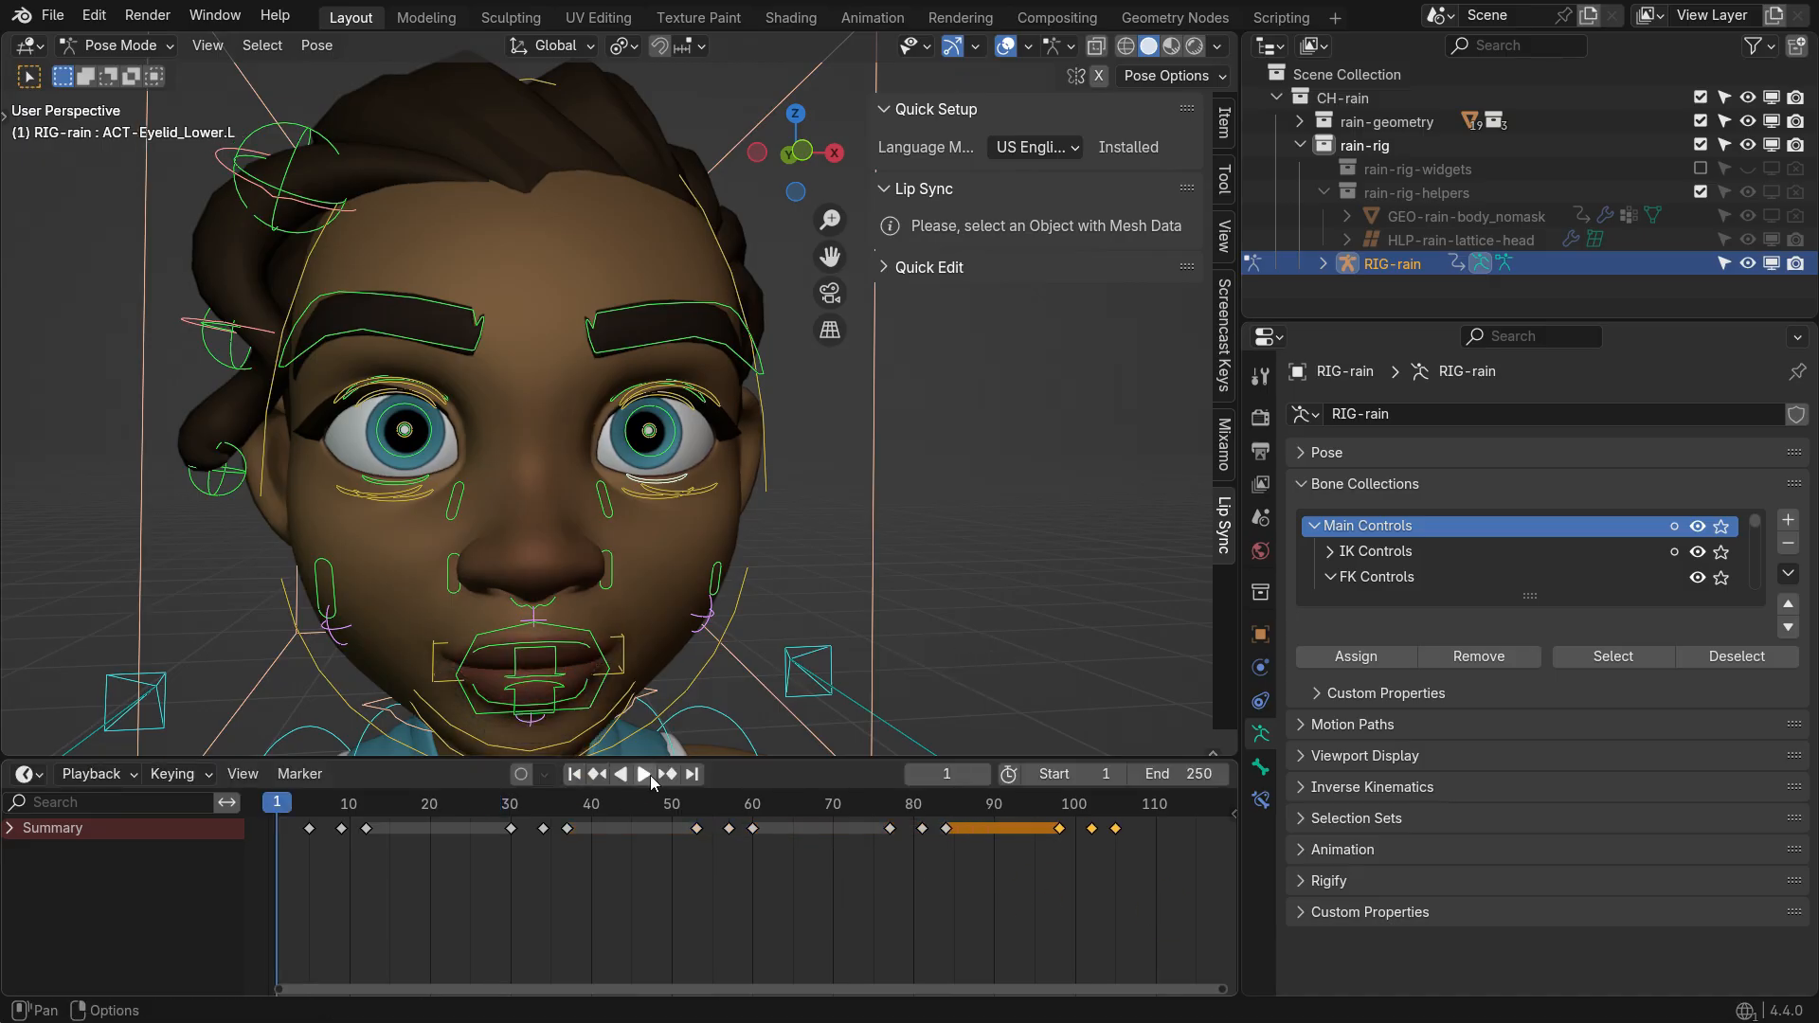
click(642, 775)
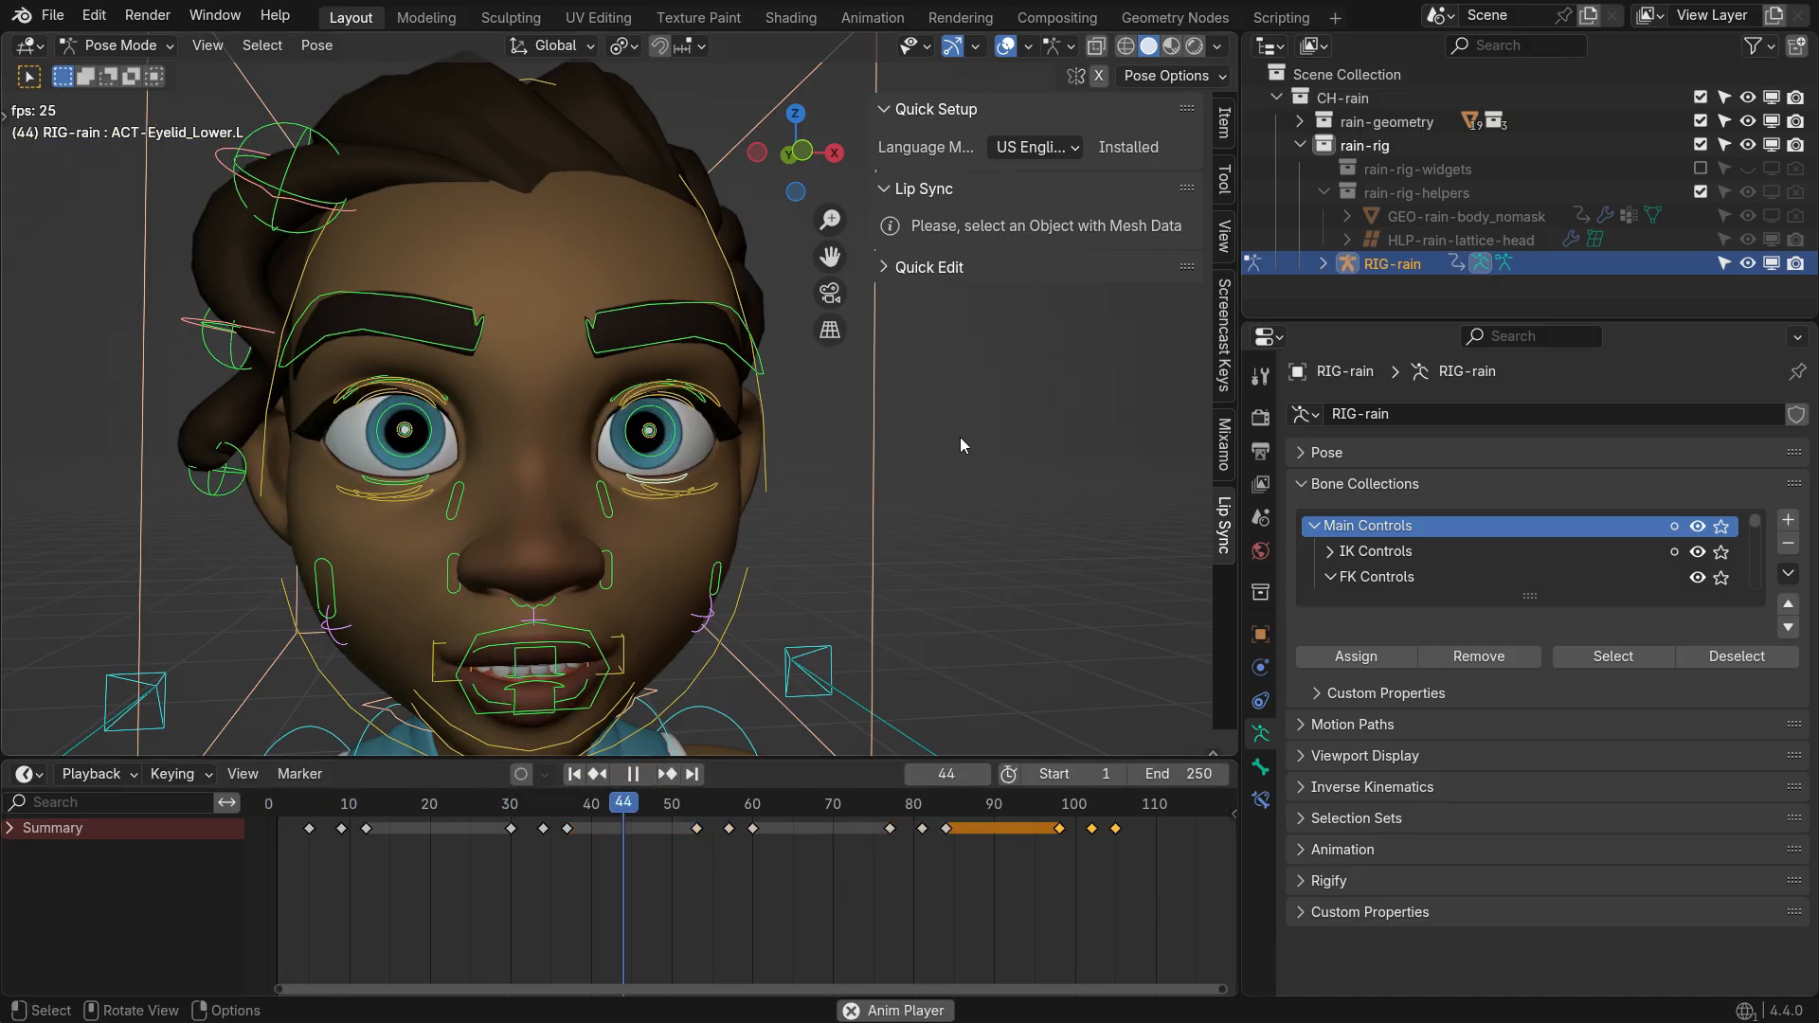
click(1748, 263)
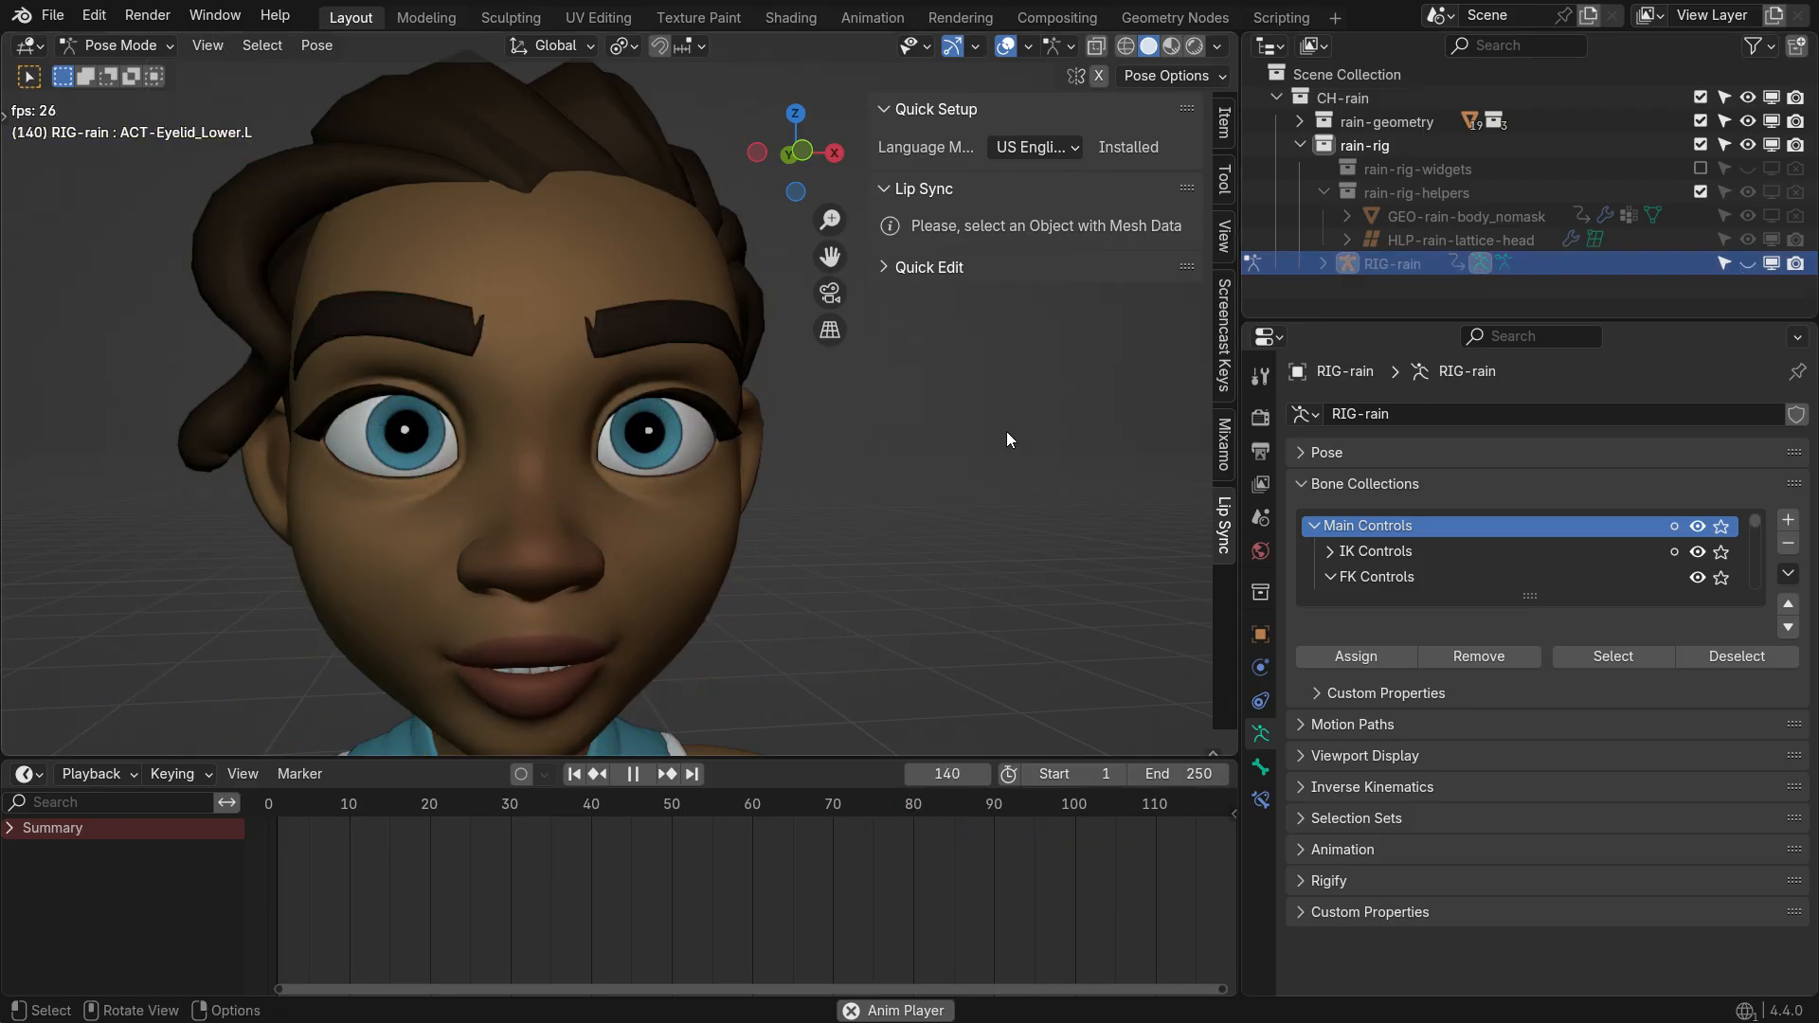
key(shift)
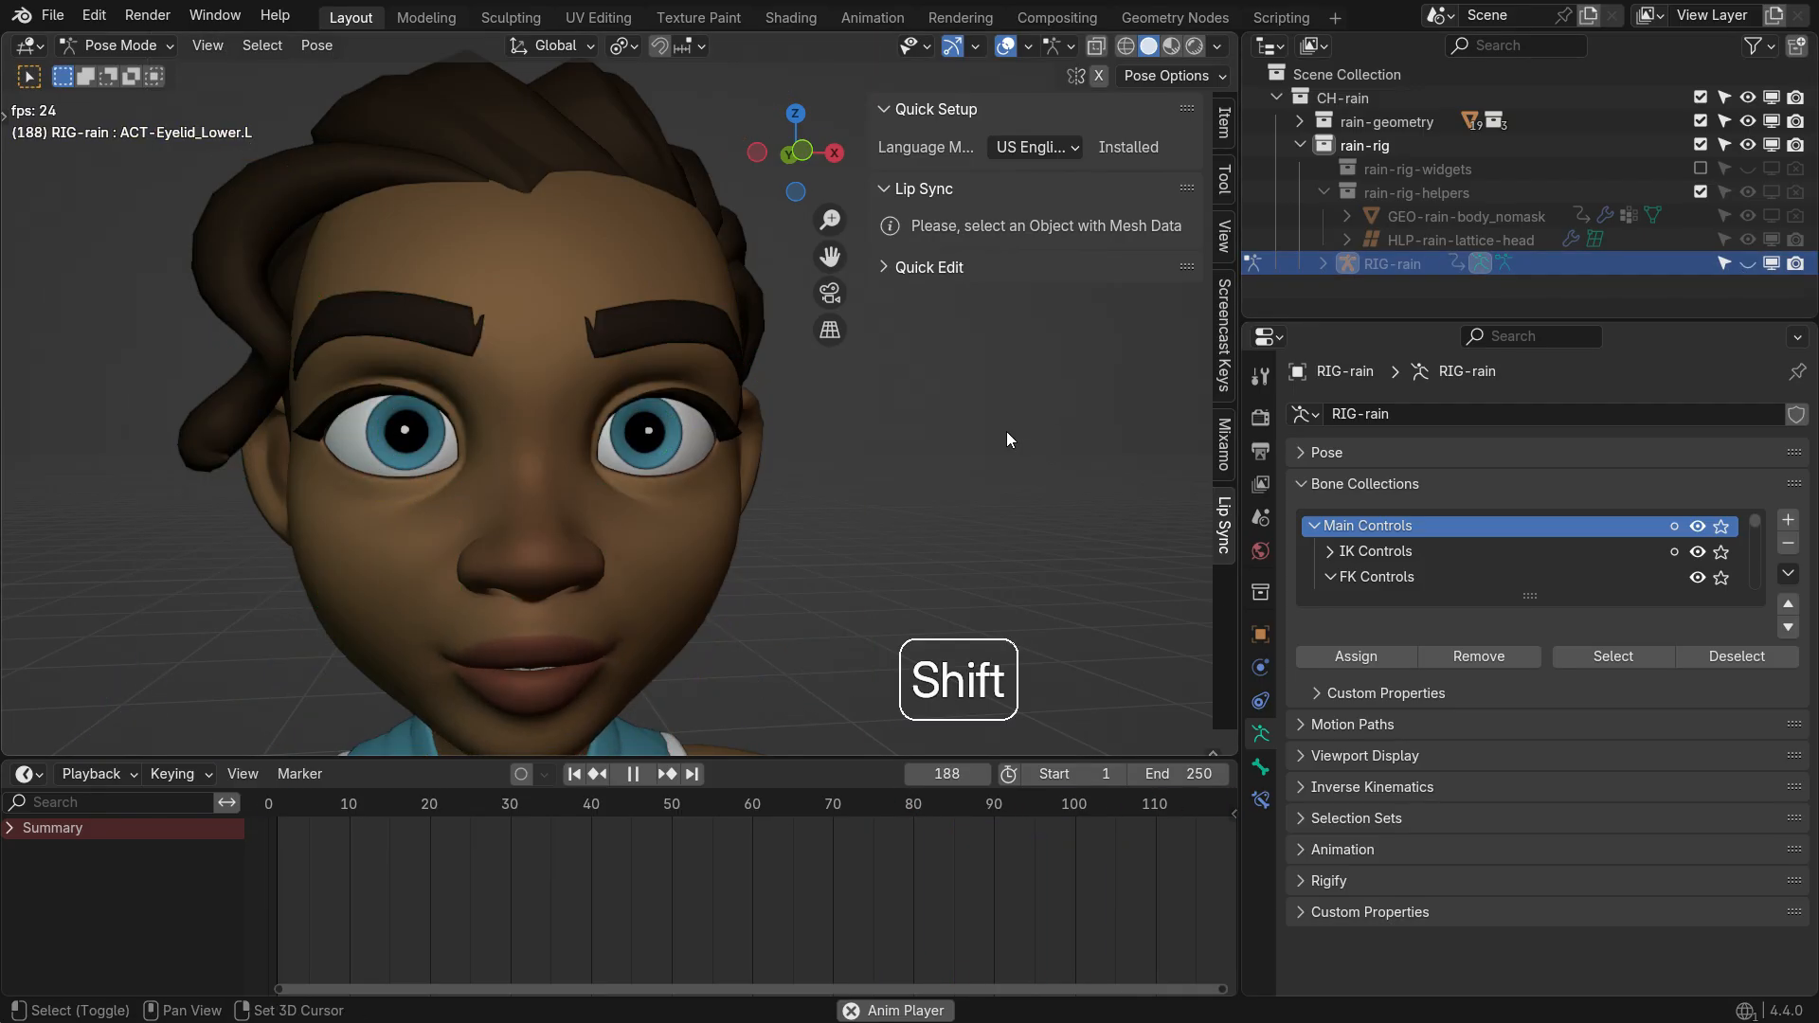
key(shift+Left)
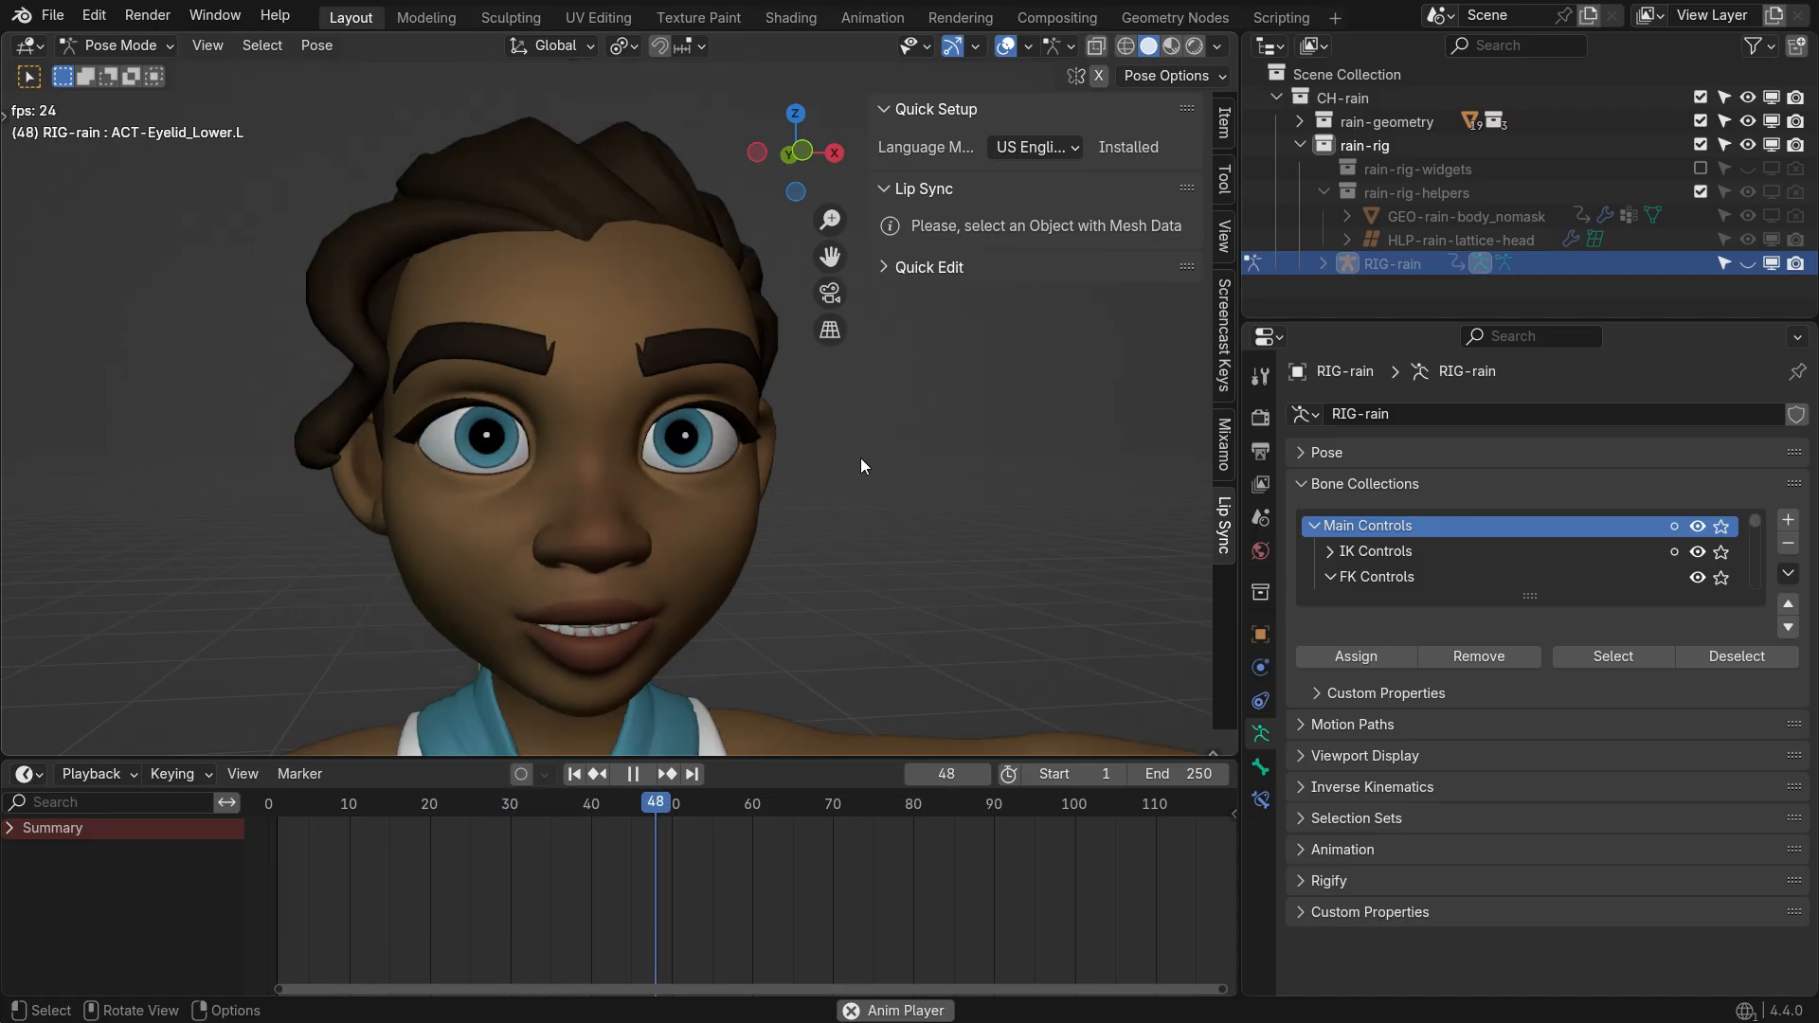